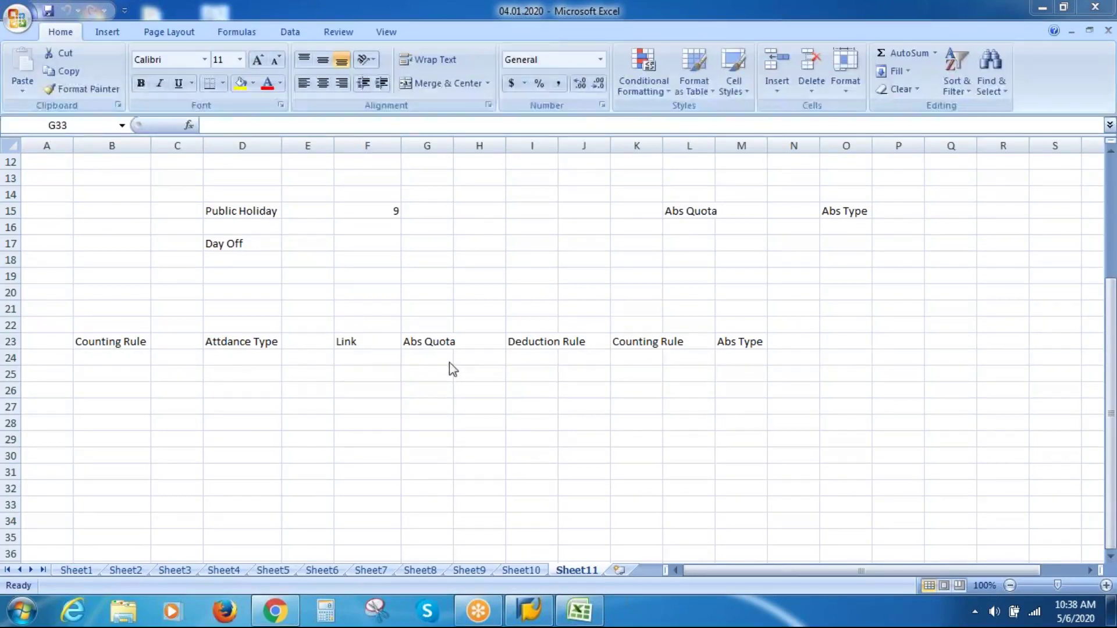
Switch to SAP Logon, open the SAP HR server connection and log on with the account's user name and password.
{"action": "left_click", "coordinate": [585, 455]}
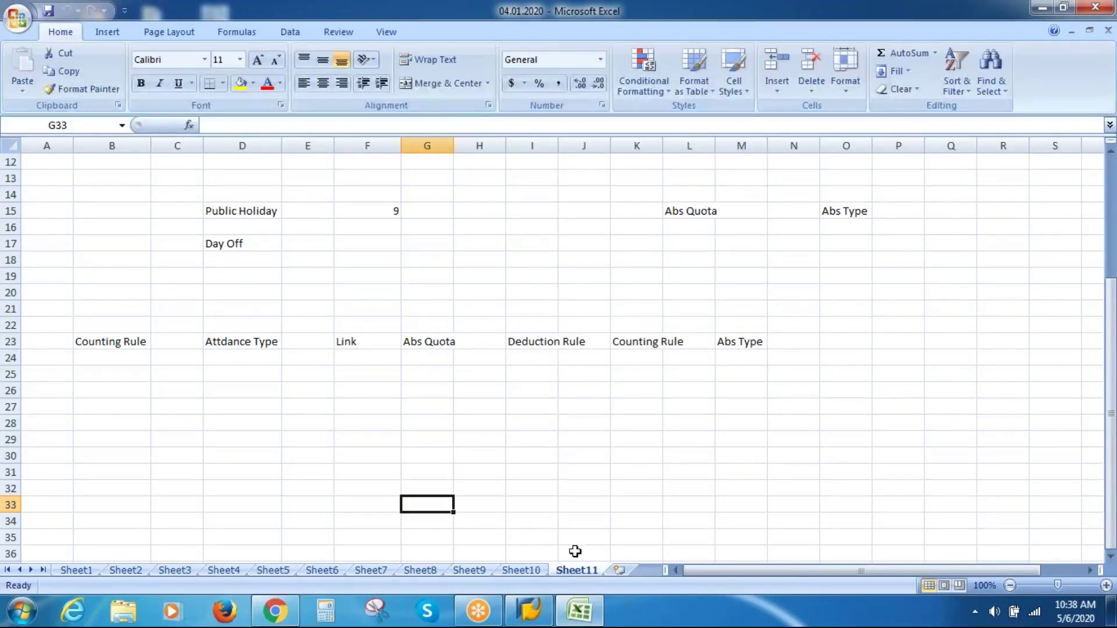
{"action": "left_click", "coordinate": [531, 612]}
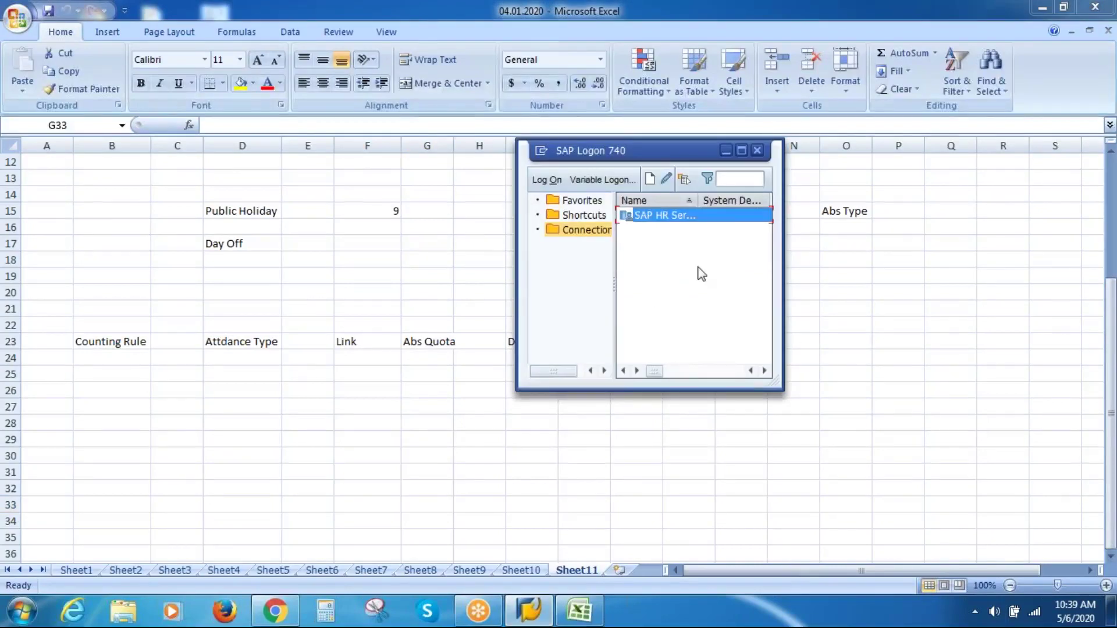
{"action": "key", "text": "Return"}
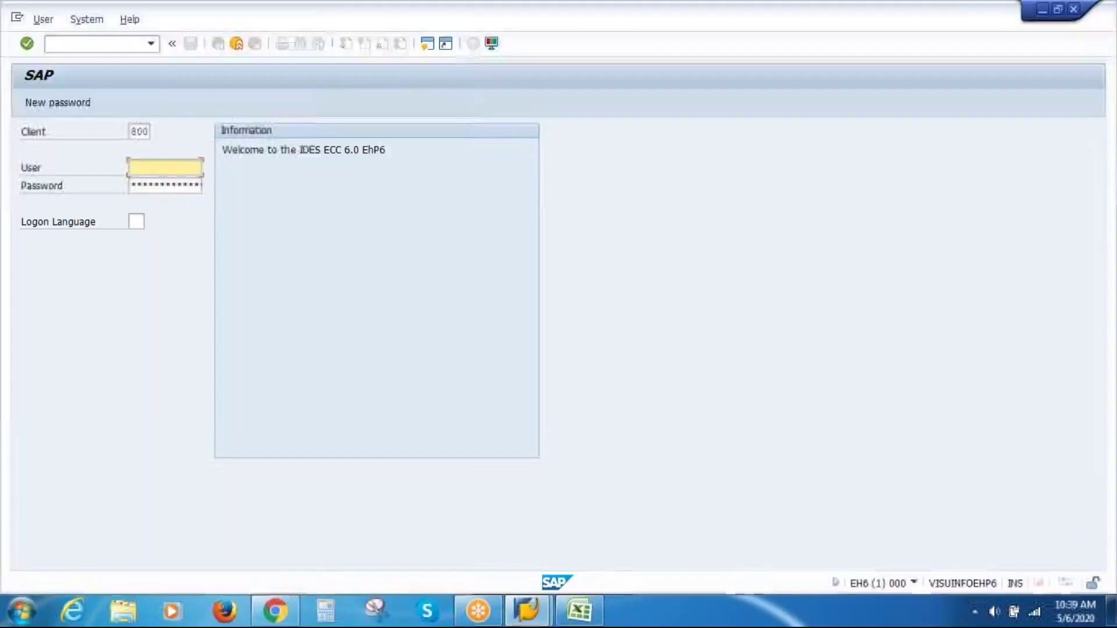
{"action": "key", "text": "Down"}
{"action": "key", "text": "Down"}
{"action": "key", "text": "Return"}
{"action": "key", "text": "Tab"}
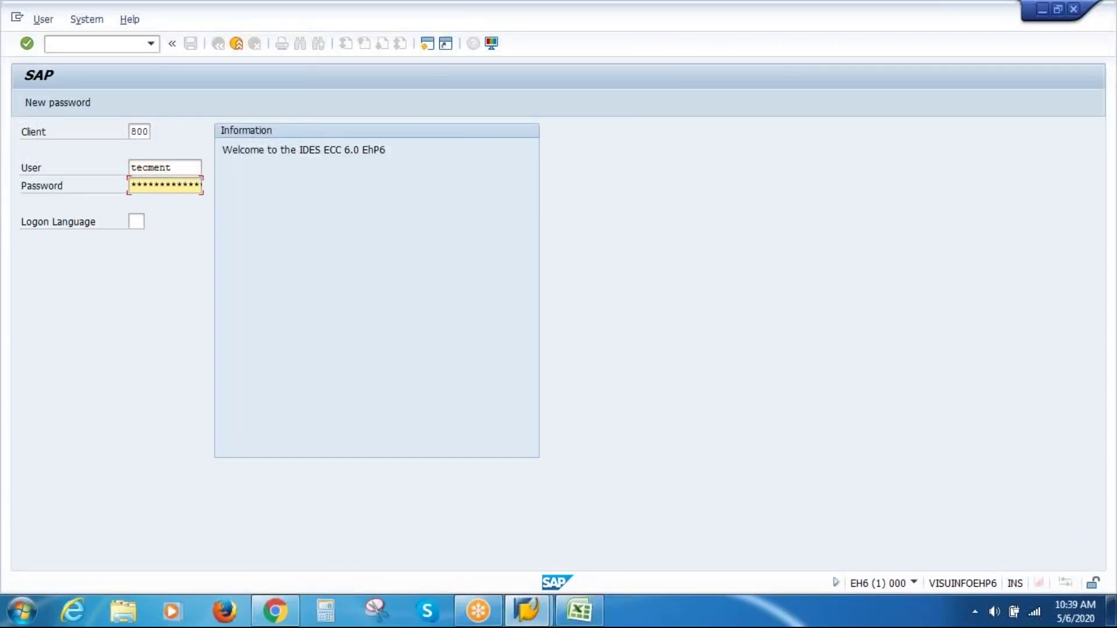
{"action": "type", "text": "********"}
{"action": "key", "text": "Return"}
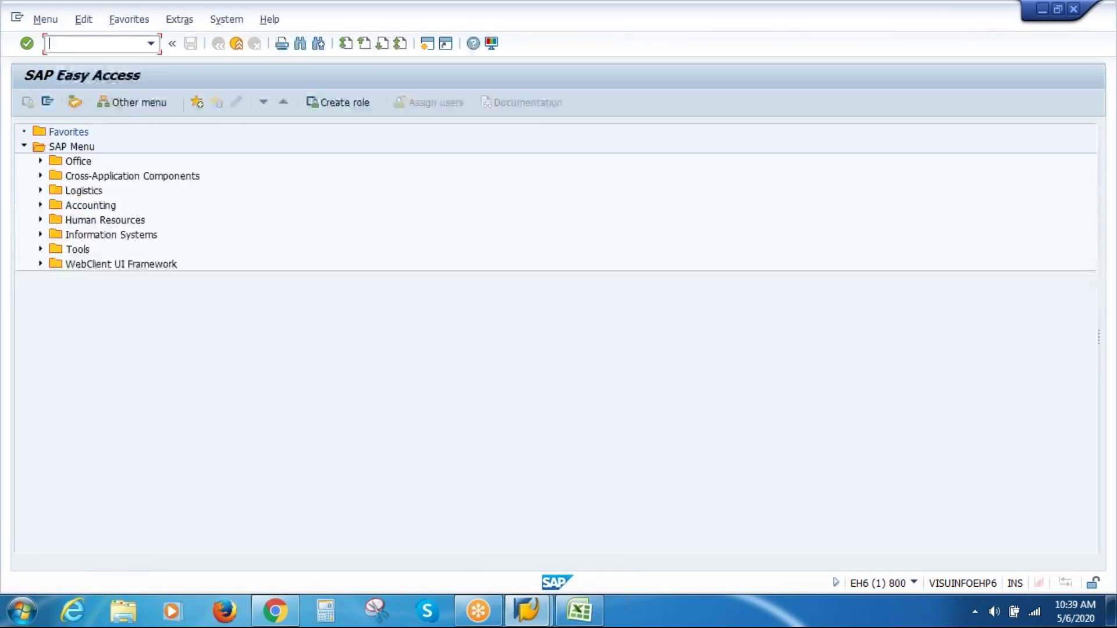
Run transaction SPRO, open the SAP Reference IMG and expand the Time Management node.
{"action": "type", "text": "SPRO"}
{"action": "key", "text": "Return"}
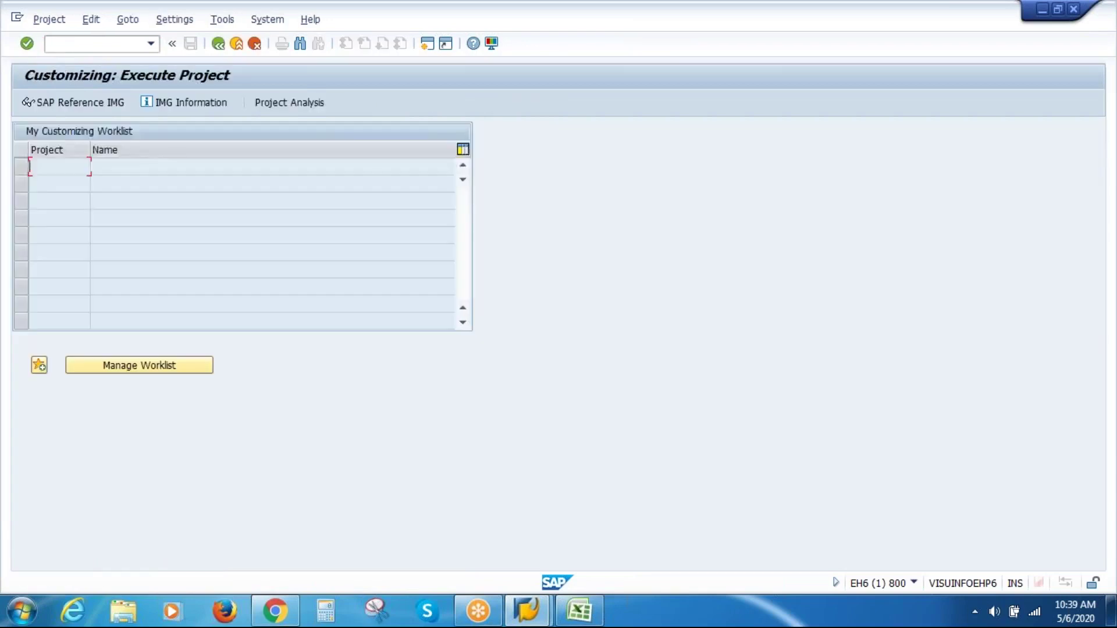
{"action": "left_click", "coordinate": [82, 103]}
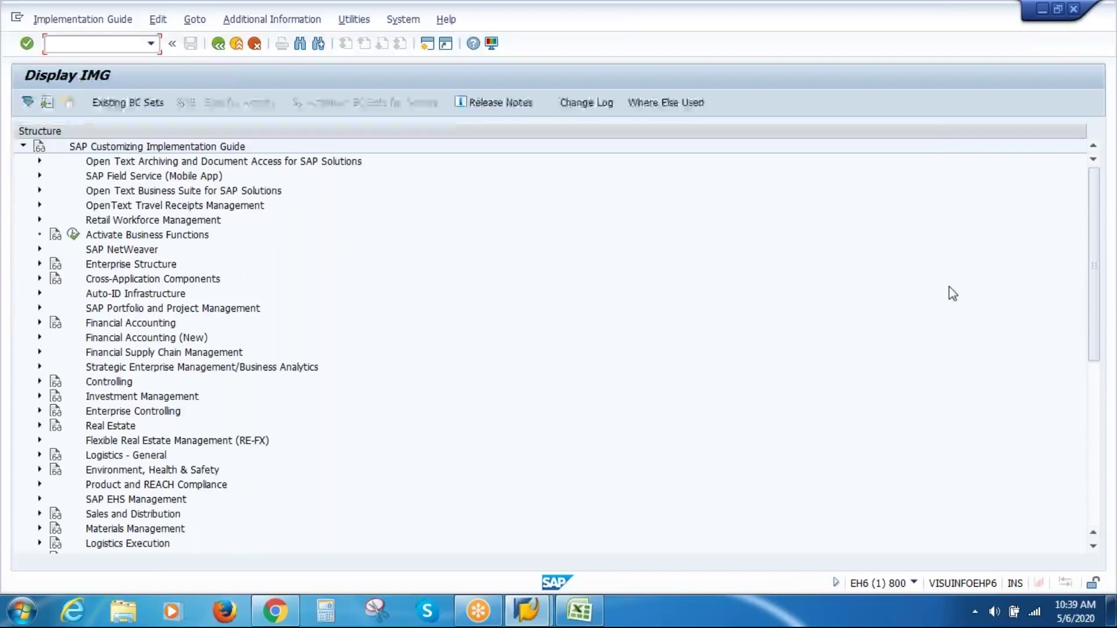
{"action": "left_click_drag", "start_coordinate": [1100, 252], "coordinate": [785, 503]}
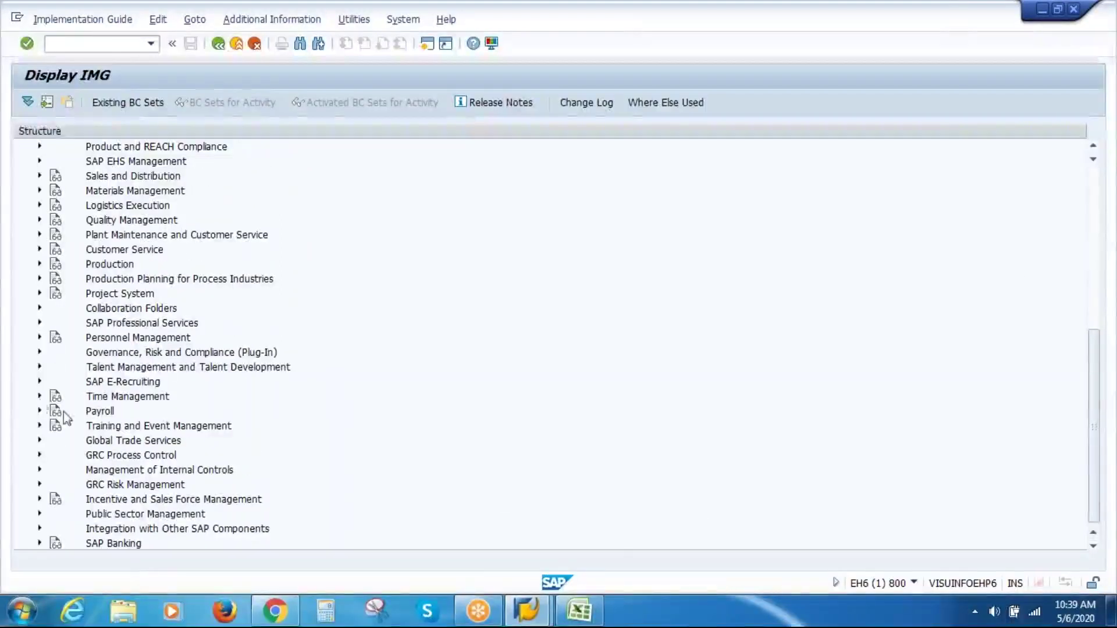
{"action": "left_click", "coordinate": [40, 397]}
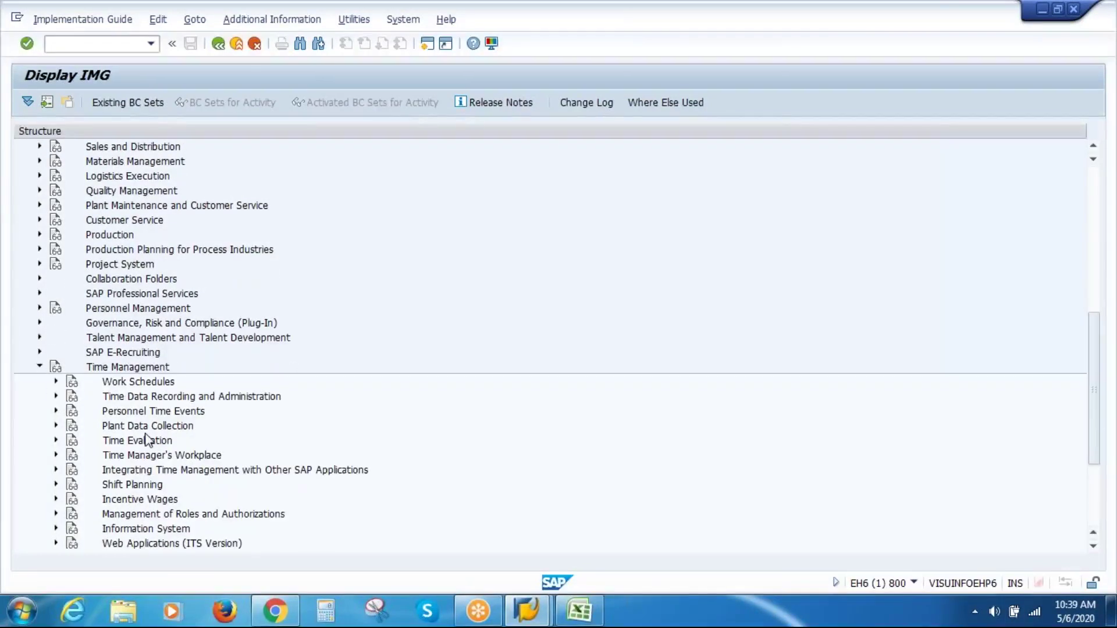
Switch to the Excel workbook and fill the Abs Type cell M23 with yellow.
{"action": "key", "text": "alt+Tab"}
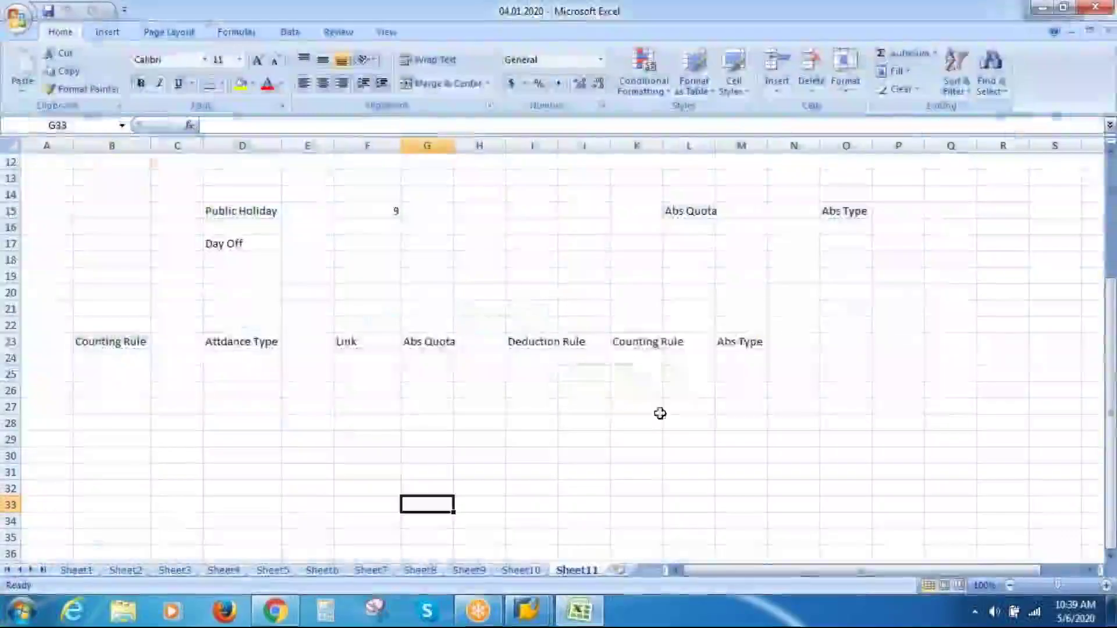
{"action": "left_click", "coordinate": [738, 342]}
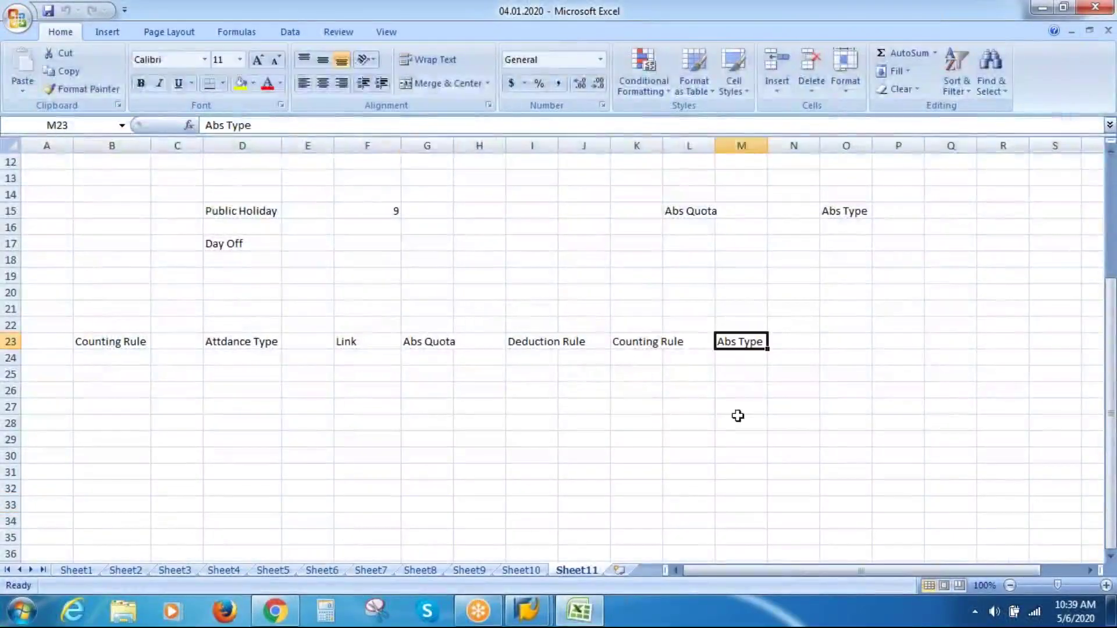
{"action": "left_click", "coordinate": [239, 85]}
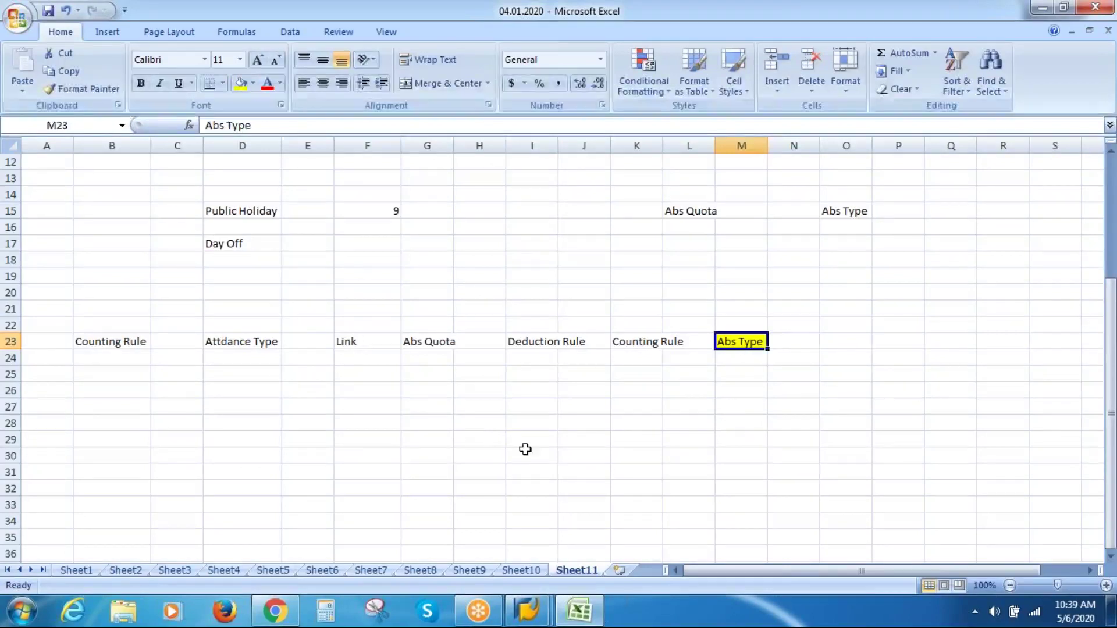
Switch back to SAP and open Define Absence Types in the Absence Catalog under Time Data Recording and Administration > Absences.
{"action": "left_click", "coordinate": [527, 611]}
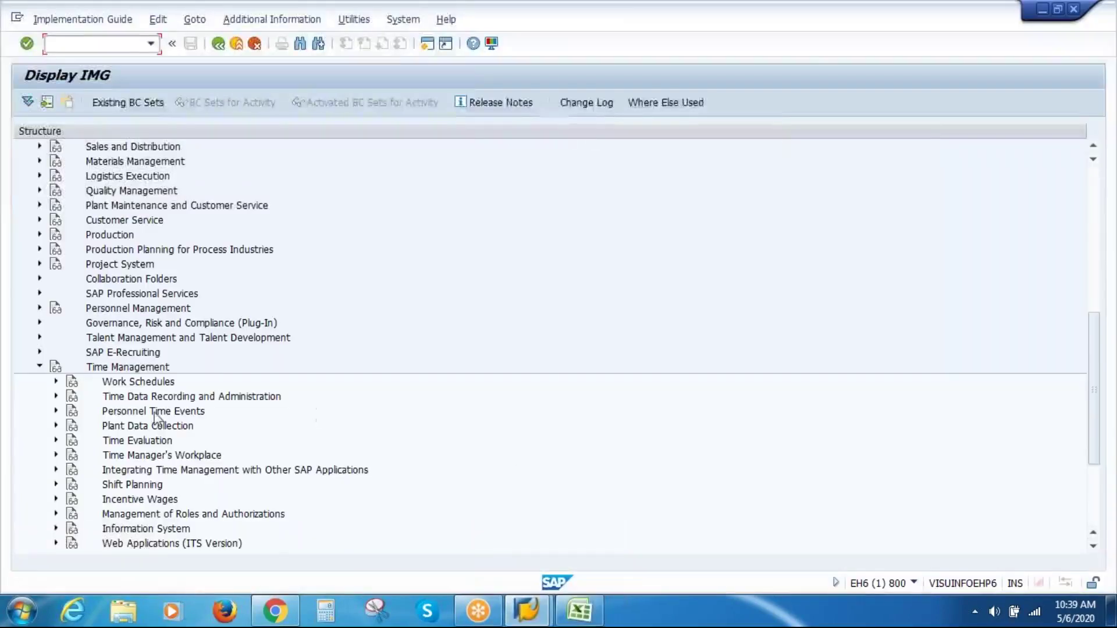
{"action": "left_click", "coordinate": [56, 396]}
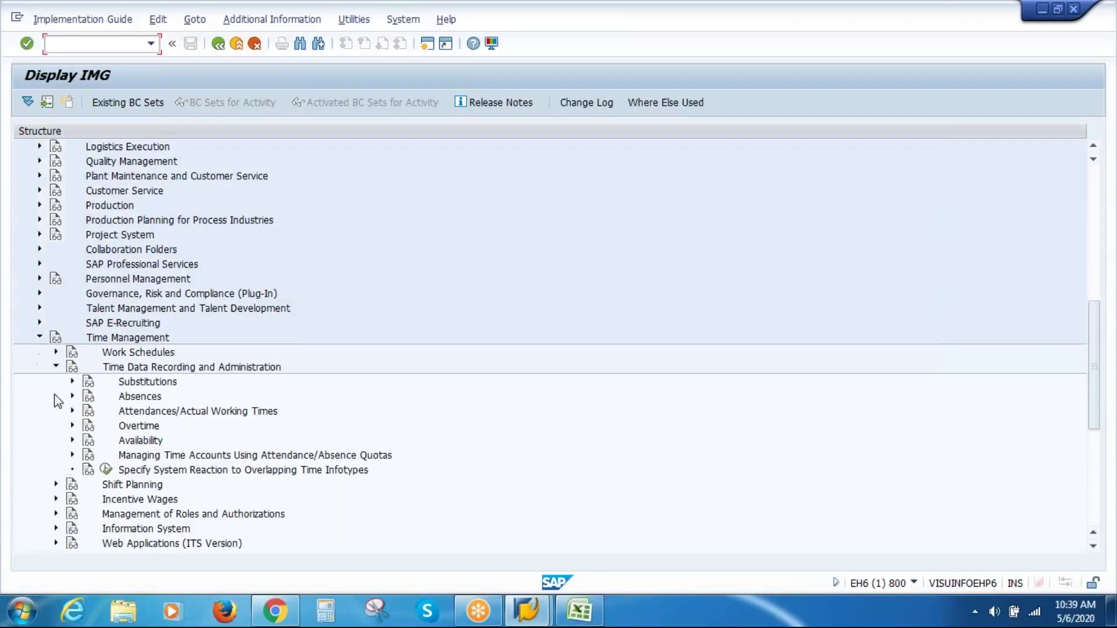
{"action": "left_click", "coordinate": [72, 396]}
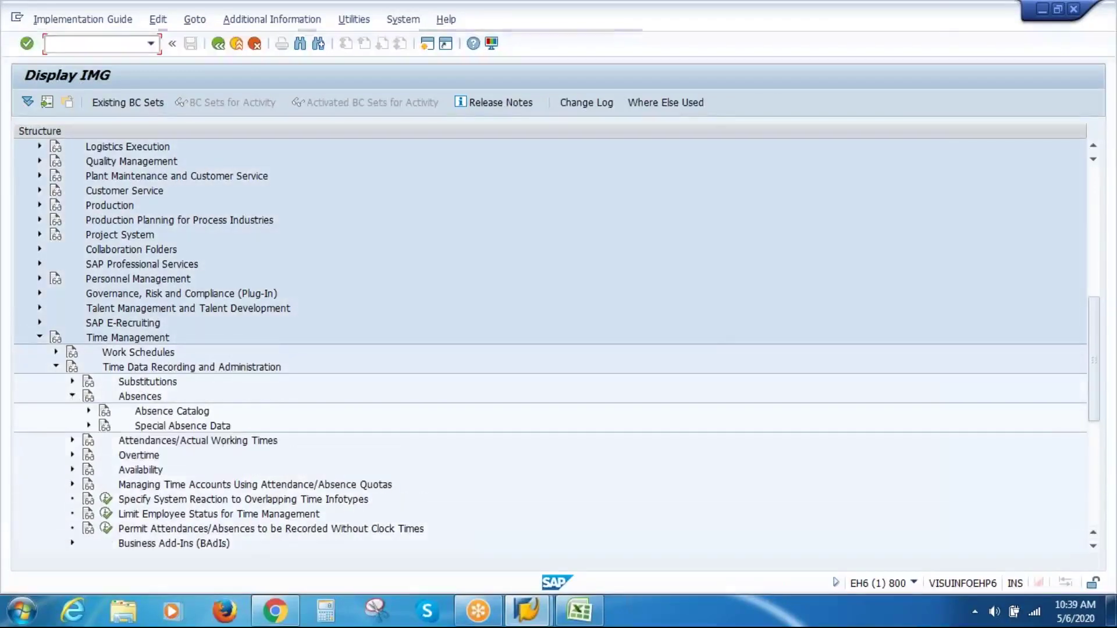
{"action": "left_click", "coordinate": [89, 411]}
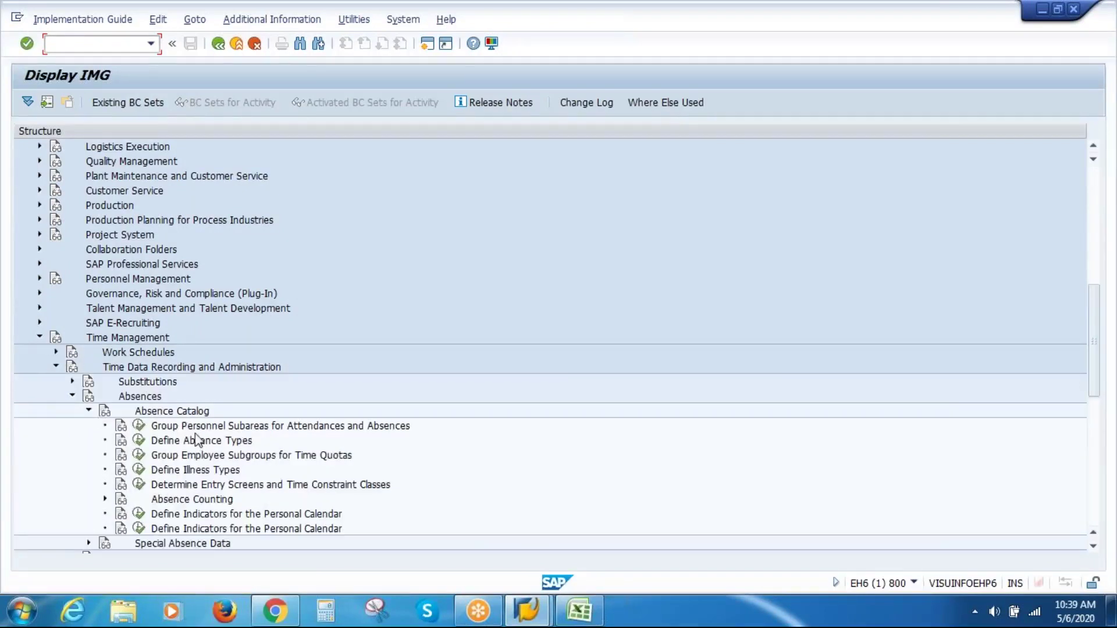
{"action": "left_click", "coordinate": [176, 428]}
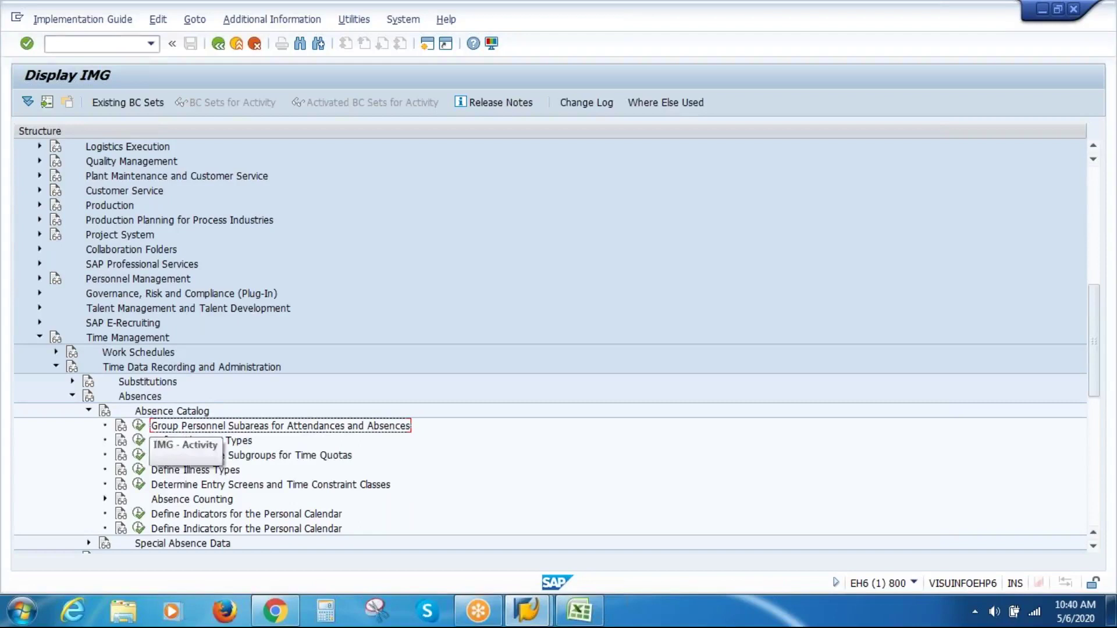
{"action": "left_click", "coordinate": [190, 442]}
{"action": "left_click", "coordinate": [138, 441]}
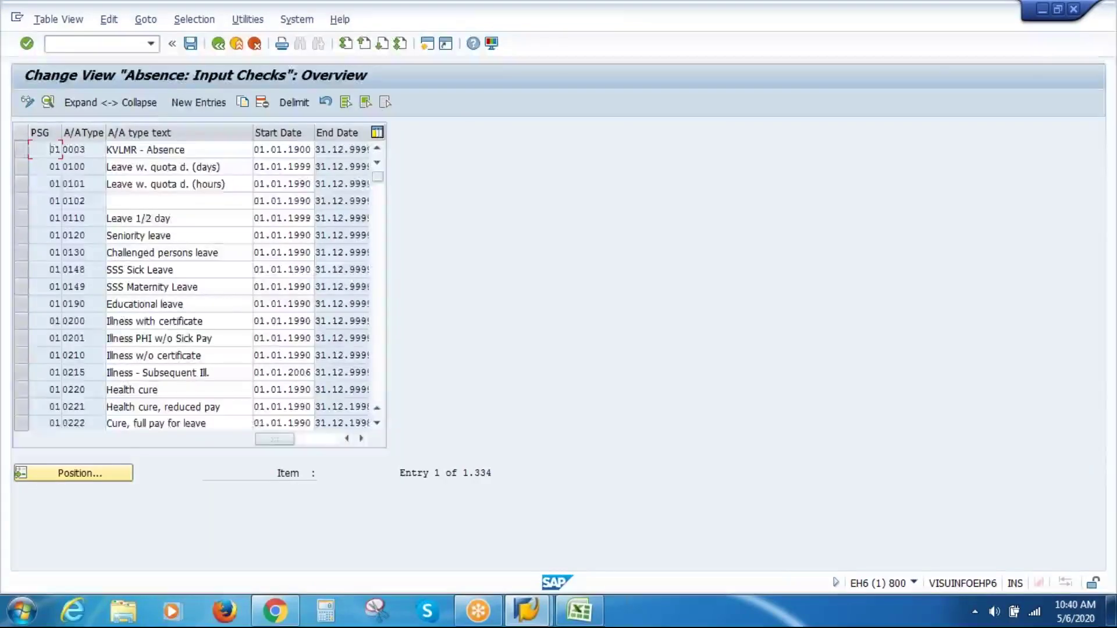
Start a new absence type entry with PS grouping 02 and A/A type code 9000.
{"action": "left_click", "coordinate": [198, 103]}
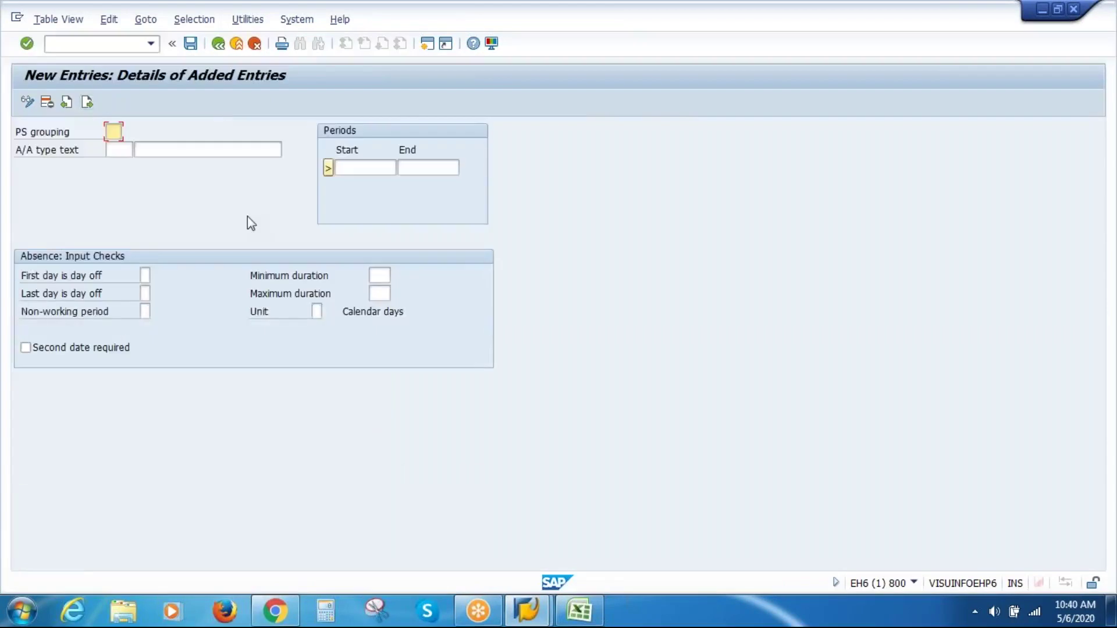
{"action": "type", "text": "02"}
{"action": "key", "text": "Tab"}
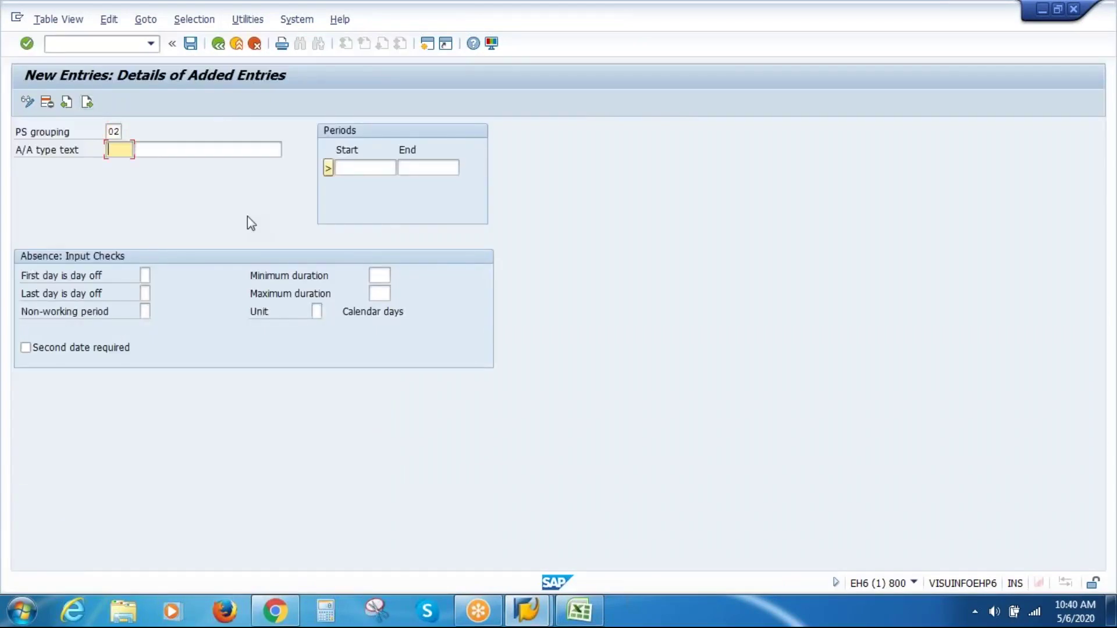
{"action": "key", "text": "BackSpace"}
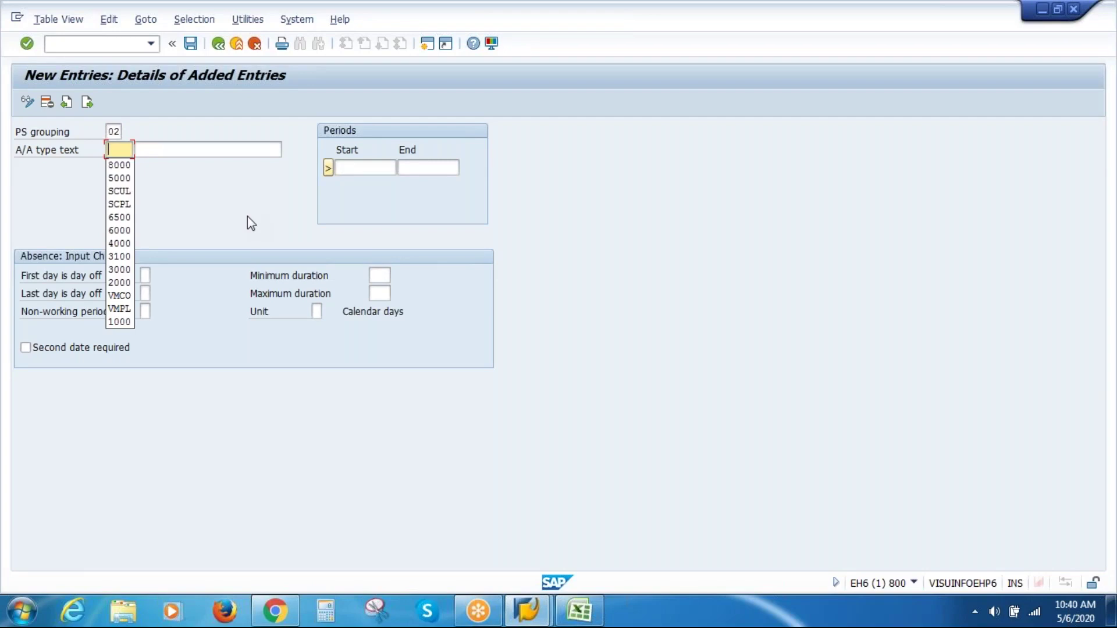
{"action": "type", "text": "9000"}
{"action": "key", "text": "Tab"}
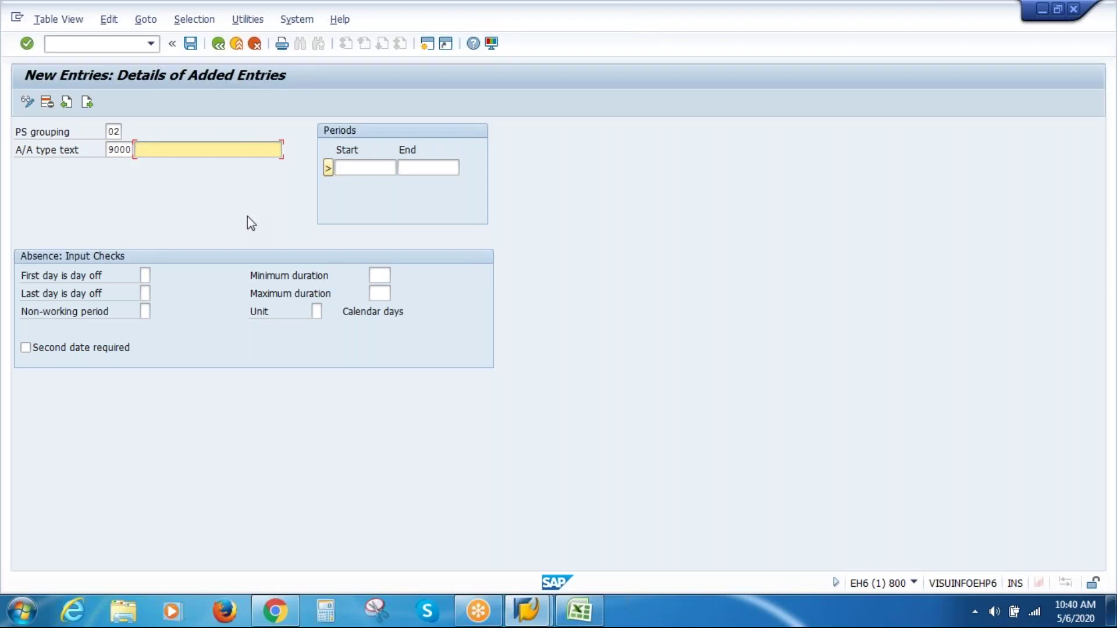
Enter "VAS Inc CO Abs Type" as the A/A type text of the new absence type.
{"action": "type", "text": "VAS Inc "}
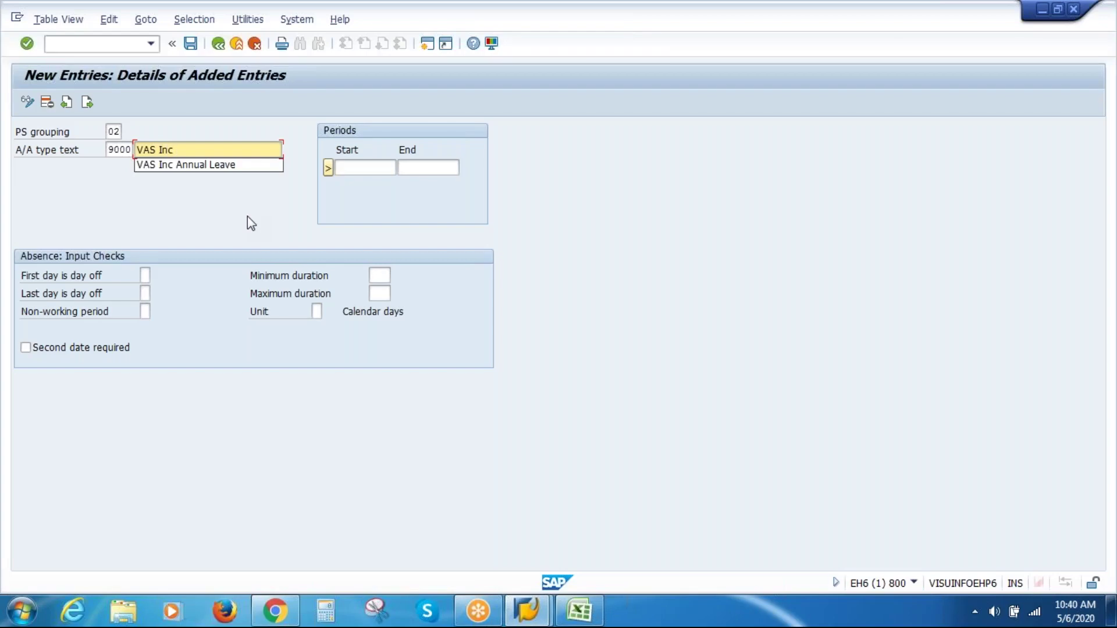
{"action": "type", "text": "Cop"}
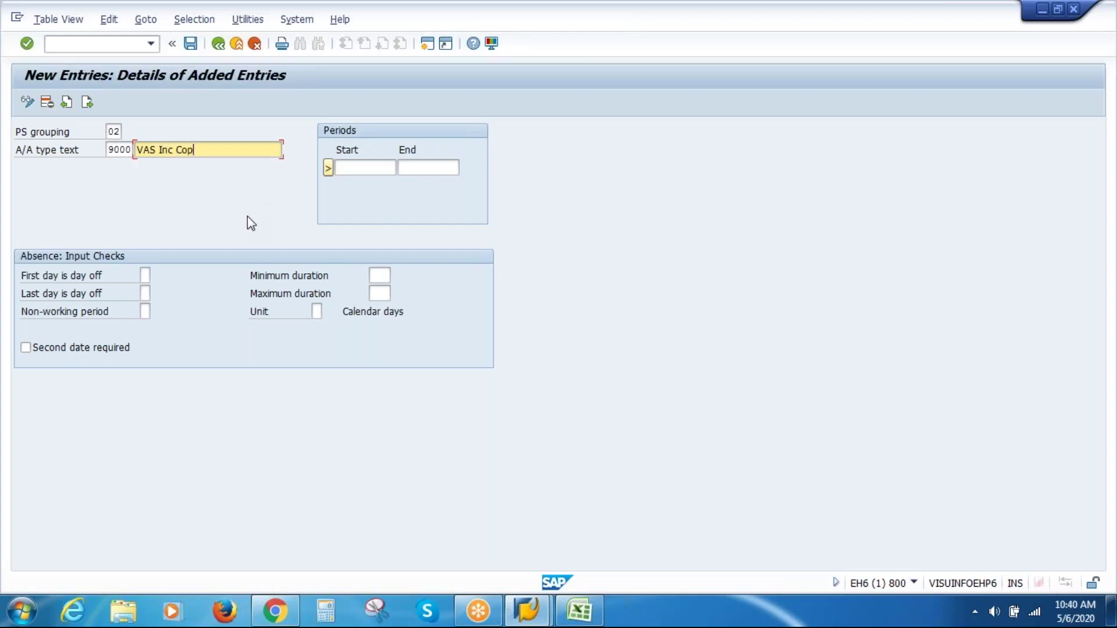
{"action": "key", "text": "BackSpace"}
{"action": "key", "text": "BackSpace"}
{"action": "key", "text": "BackSpace"}
{"action": "type", "text": "o"}
{"action": "key", "text": "BackSpace"}
{"action": "type", "text": "O Abs Type"}
Set the absence type's validity period from 01.01.1900 to 31.12.9999.
{"action": "left_click", "coordinate": [356, 170]}
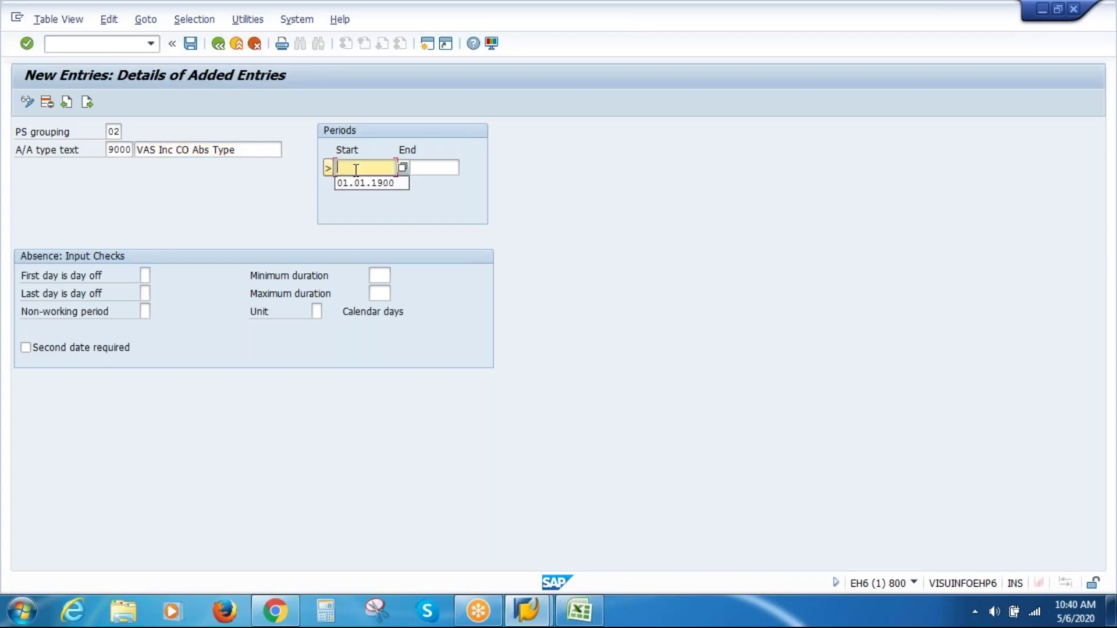
{"action": "key", "text": "Down"}
{"action": "key", "text": "Return"}
{"action": "key", "text": "Tab"}
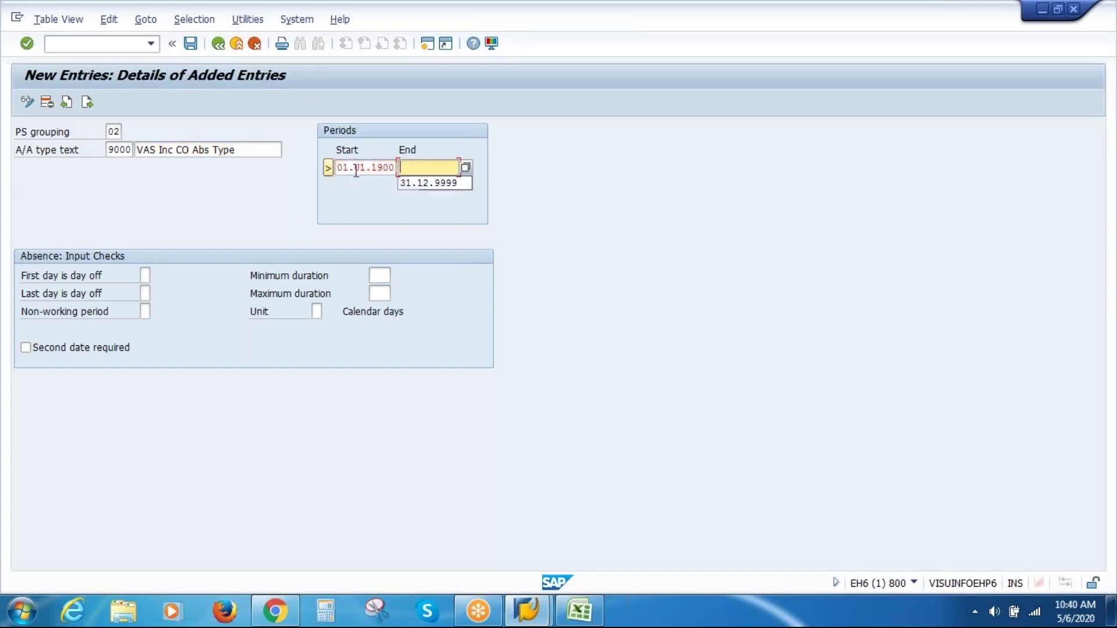
{"action": "key", "text": "Down"}
{"action": "key", "text": "Return"}
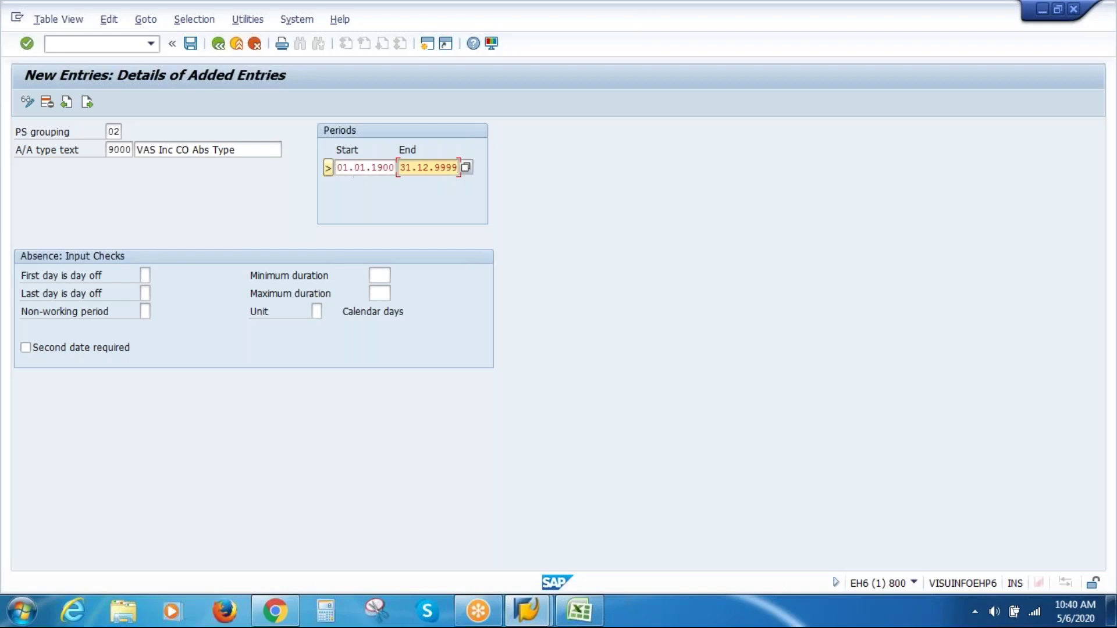
Set the input checks for first day off, last day off and non-working period to E.
{"action": "left_click", "coordinate": [146, 275]}
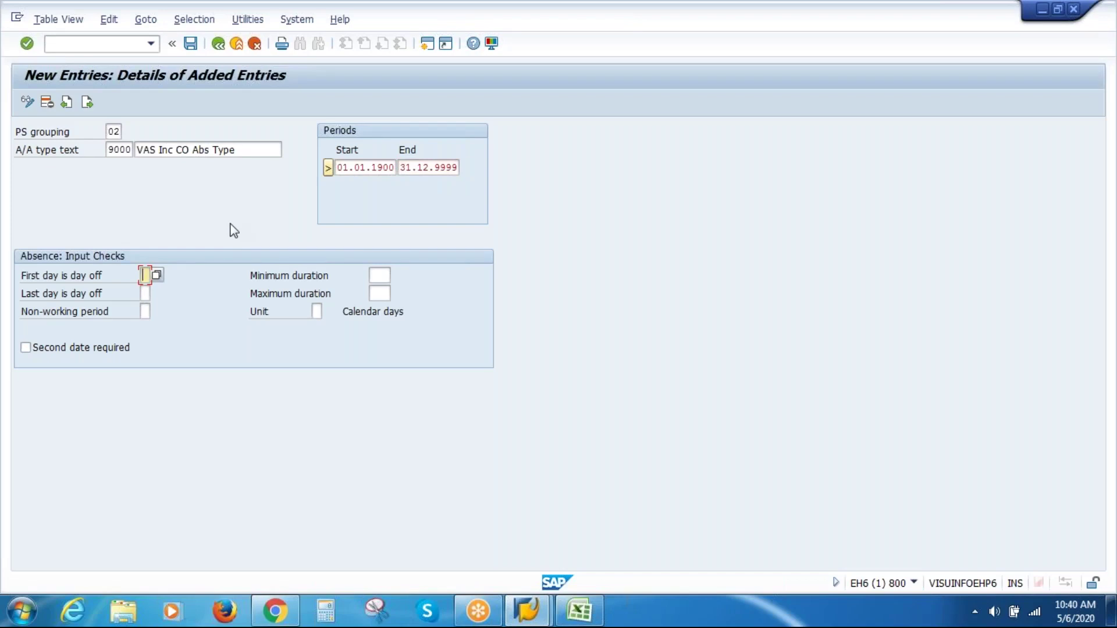
{"action": "type", "text": "E"}
{"action": "key", "text": "Tab"}
{"action": "type", "text": "E"}
{"action": "key", "text": "Tab"}
{"action": "type", "text": "E"}
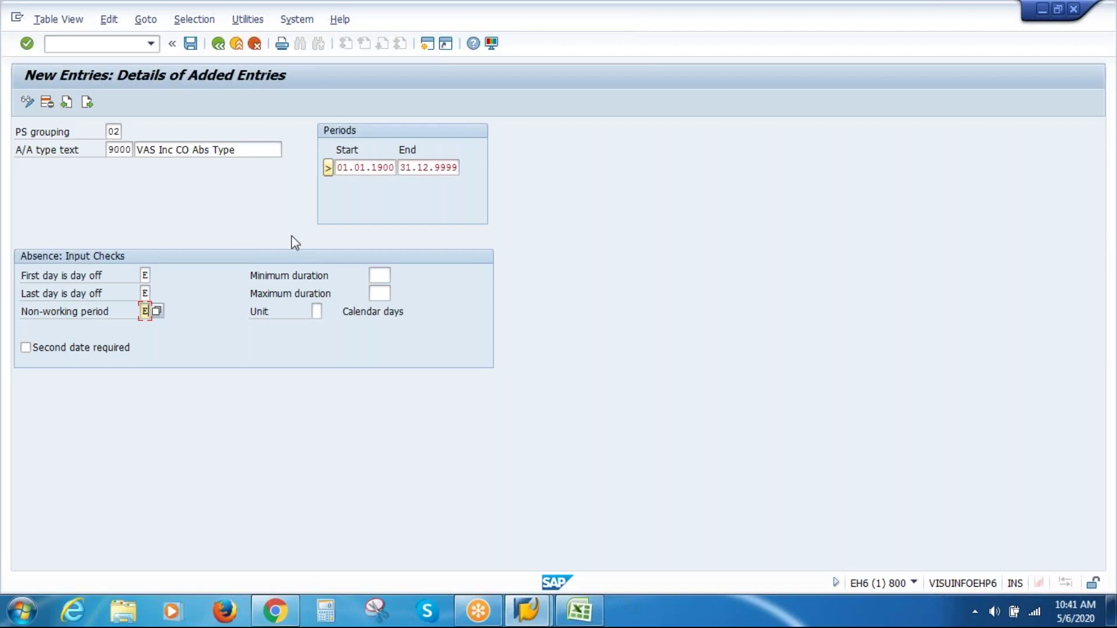
Enter a minimum duration of 000 and a maximum duration of 365 calendar days, and validate the entry.
{"action": "left_click", "coordinate": [379, 274]}
{"action": "type", "text": "000"}
{"action": "key", "text": "Tab"}
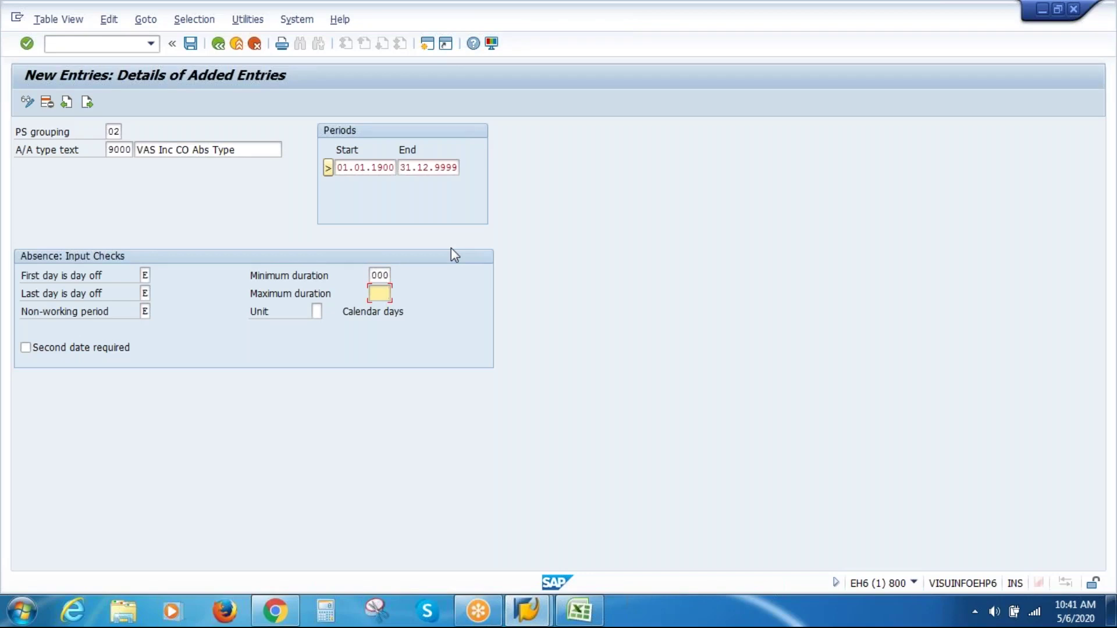
{"action": "type", "text": "365"}
{"action": "key", "text": "Return"}
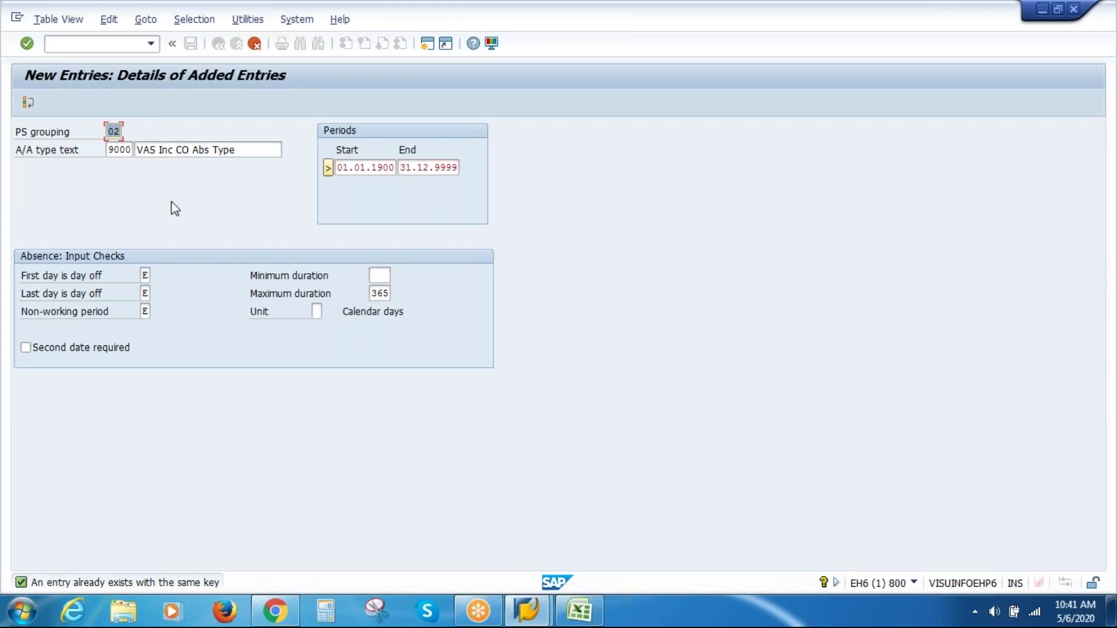
Change the absence type code to 8500 and save the entry in the proposed customizing request.
{"action": "left_click", "coordinate": [117, 150]}
{"action": "key", "text": "BackSpace"}
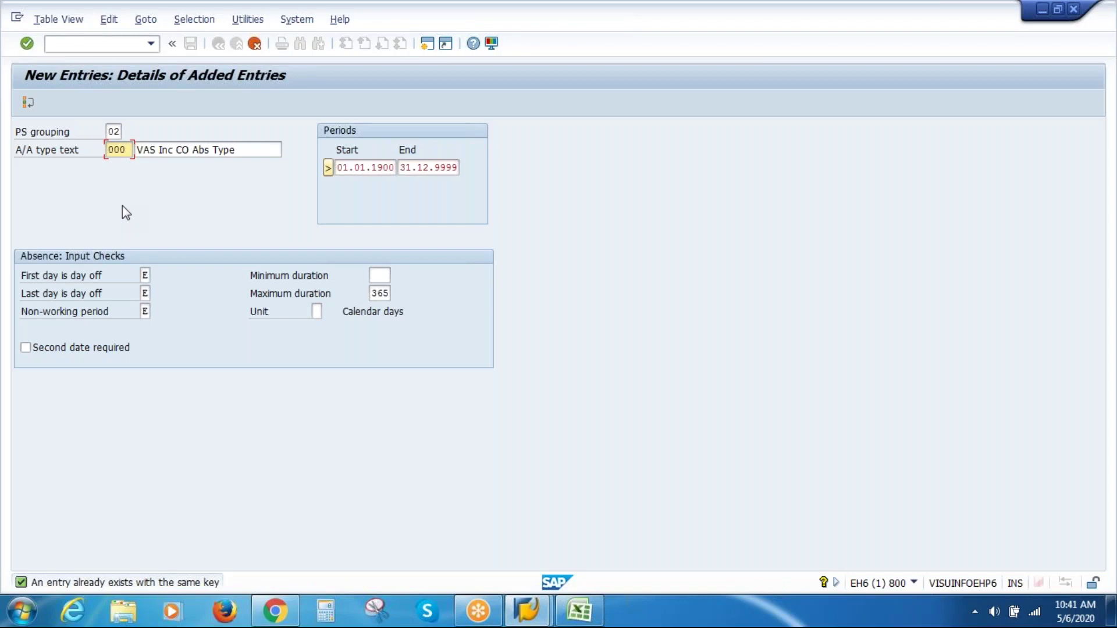
{"action": "type", "text": "85"}
{"action": "key", "text": "Return"}
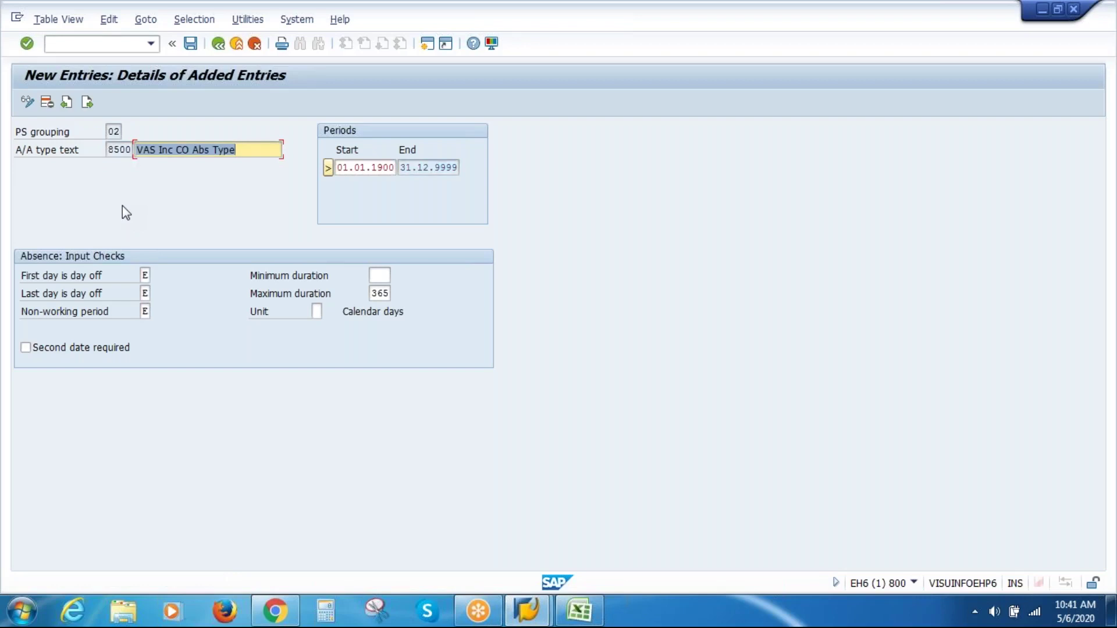
{"action": "key", "text": "ctrl+s"}
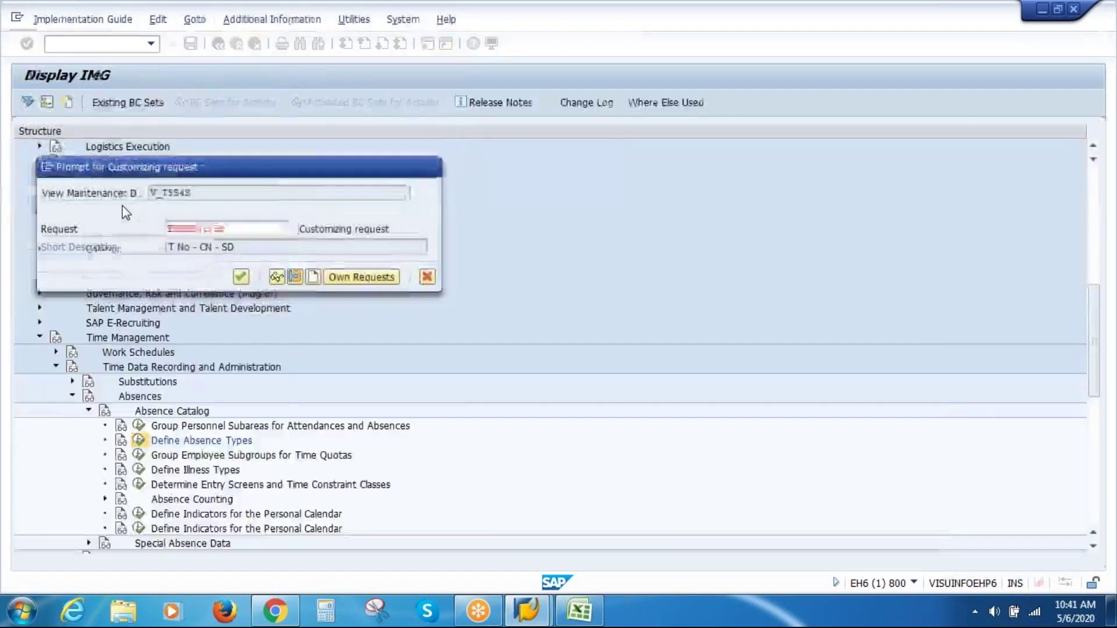
{"action": "key", "text": "Return"}
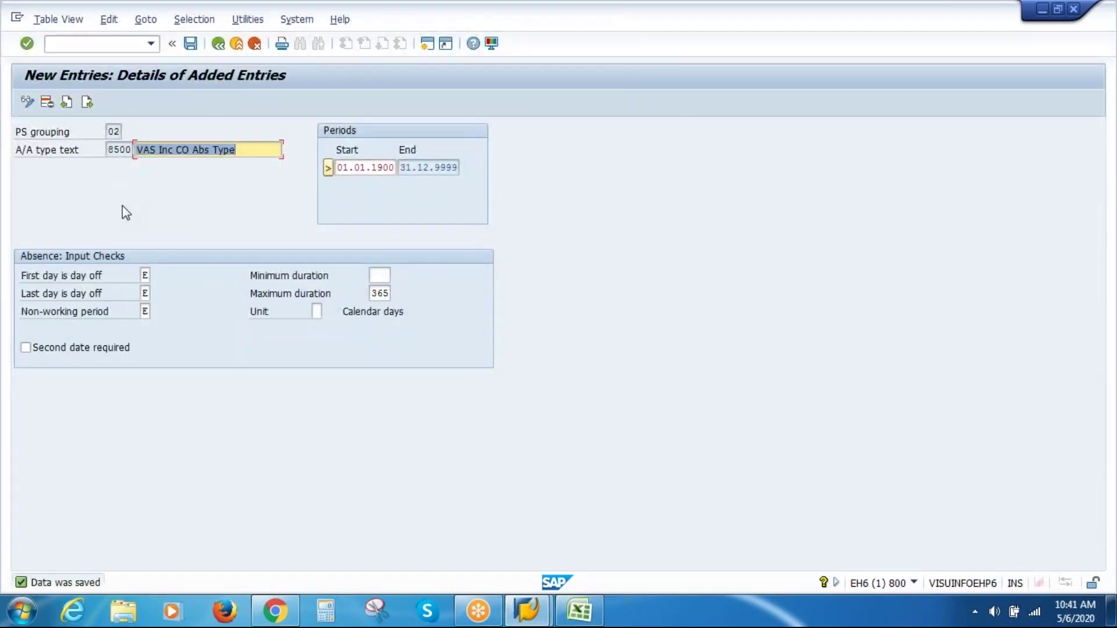
Return to the implementation guide and open Determine Entry Screens and Time Constraint Classes under Absence Catalog.
{"action": "key", "text": "F3"}
{"action": "key", "text": "F3"}
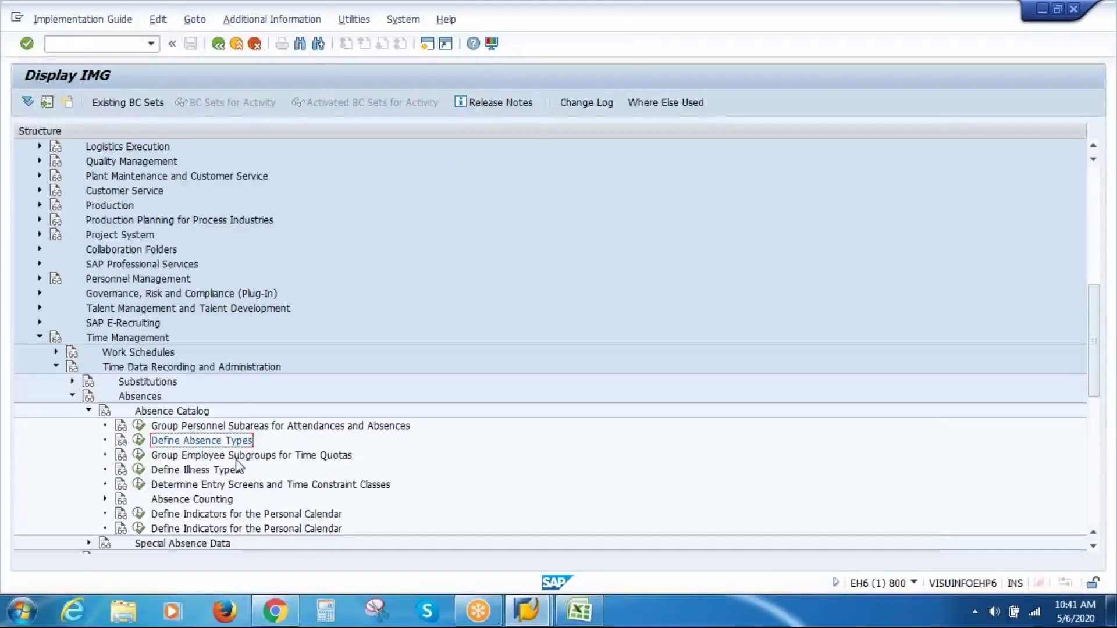
{"action": "left_click", "coordinate": [207, 487]}
{"action": "left_click", "coordinate": [139, 484]}
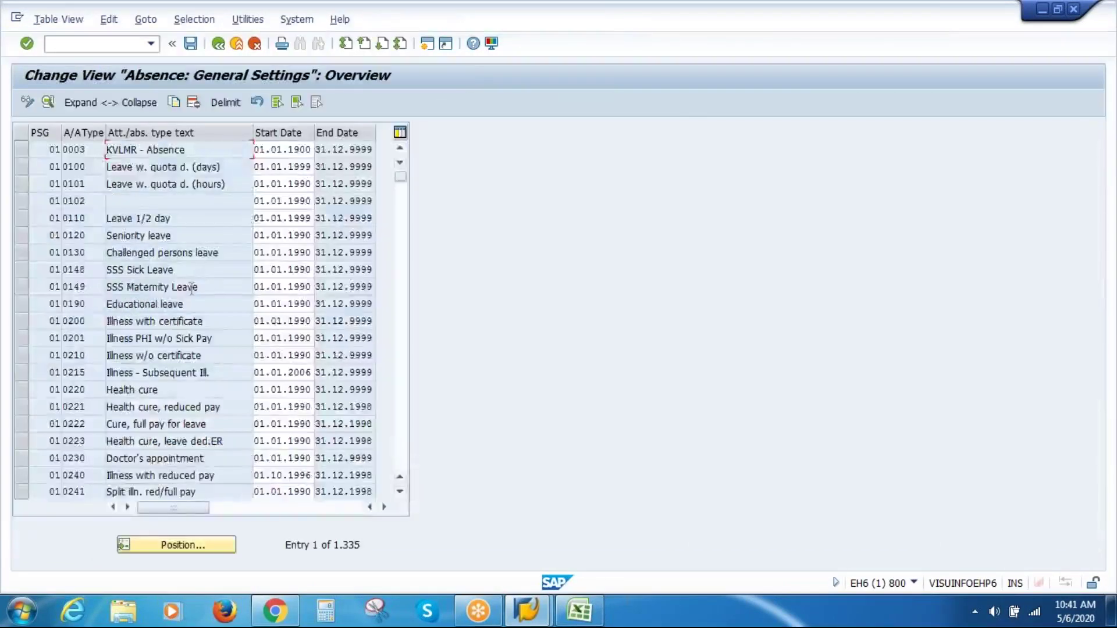
Position the overview at PS grouping 02, absence type 8500, and open the details of that entry.
{"action": "left_click", "coordinate": [219, 551]}
{"action": "type", "text": "02"}
{"action": "key", "text": "Tab"}
{"action": "type", "text": "8500"}
{"action": "key", "text": "Return"}
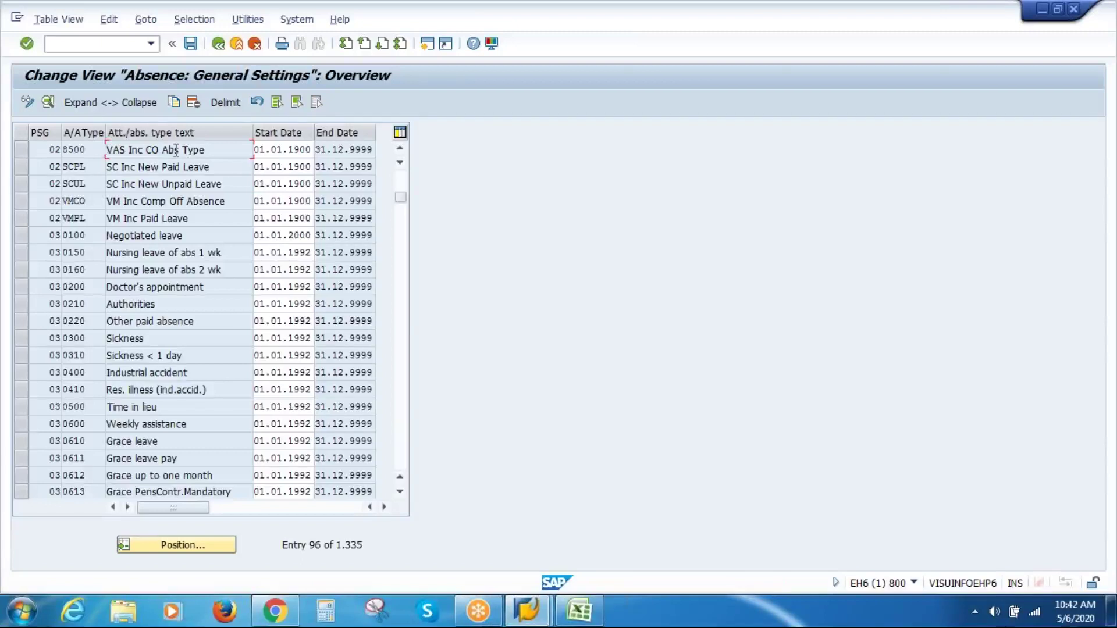
{"action": "double_click", "coordinate": [175, 150]}
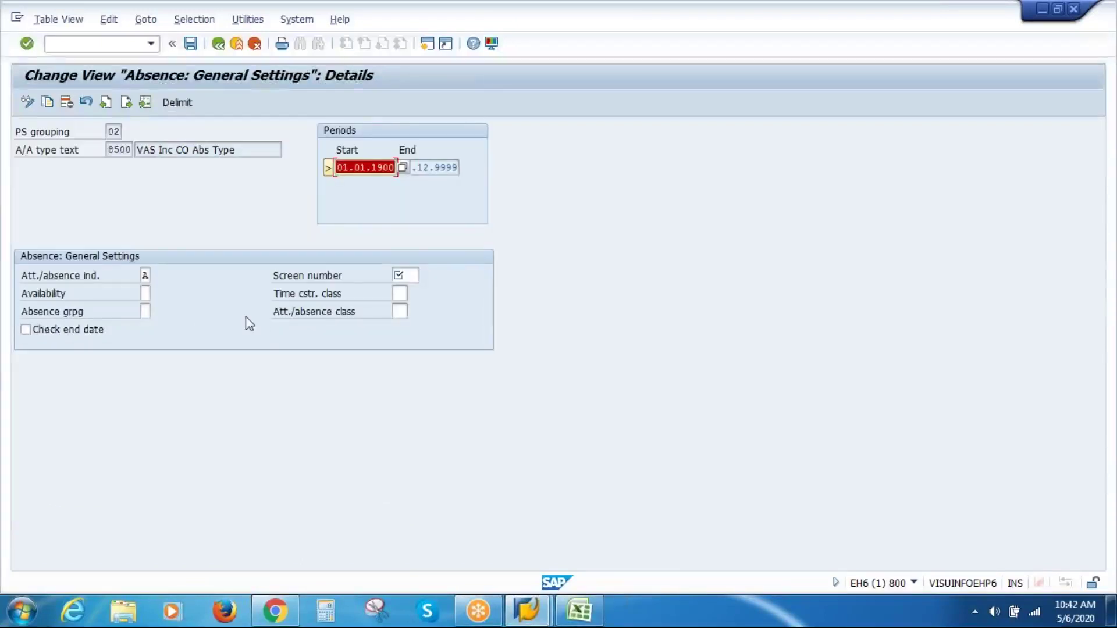
Consult the field help for the screen number and set the absence type's screen number to 2001.
{"action": "left_click", "coordinate": [410, 275]}
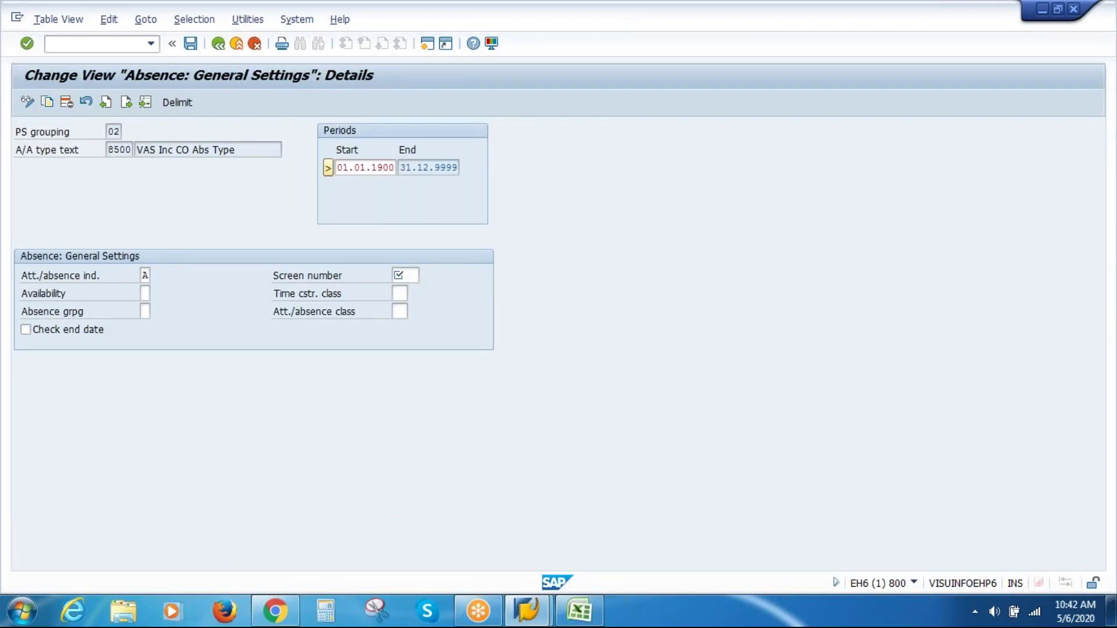
{"action": "key", "text": "F1"}
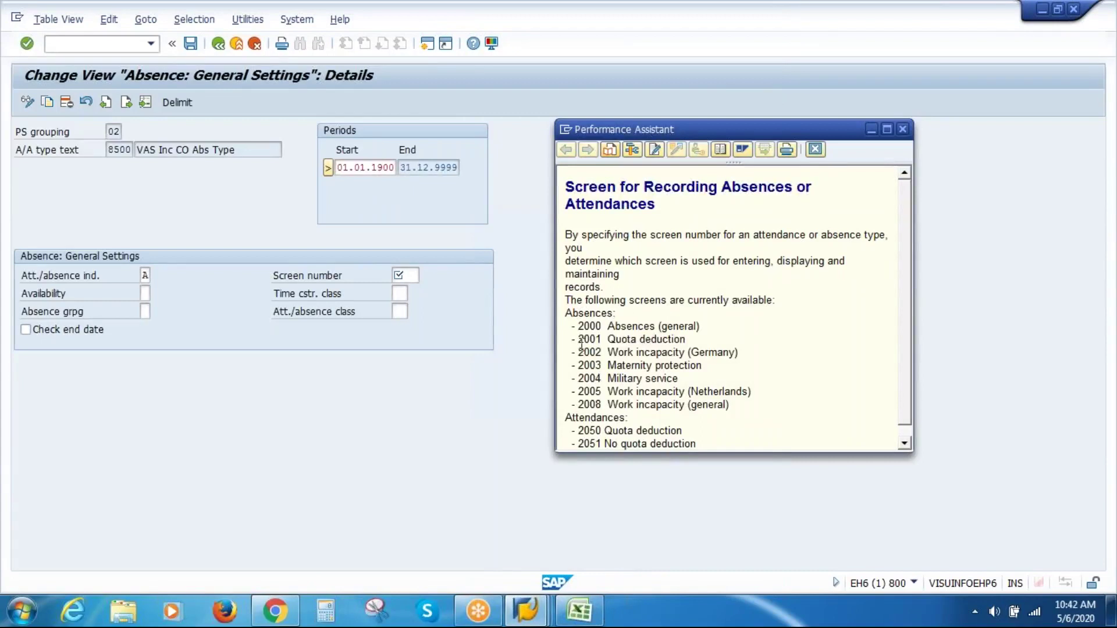
{"action": "left_click_drag", "start_coordinate": [580, 341], "coordinate": [605, 341]}
{"action": "left_click_drag", "start_coordinate": [579, 322], "coordinate": [610, 321]}
{"action": "left_click", "coordinate": [902, 129]}
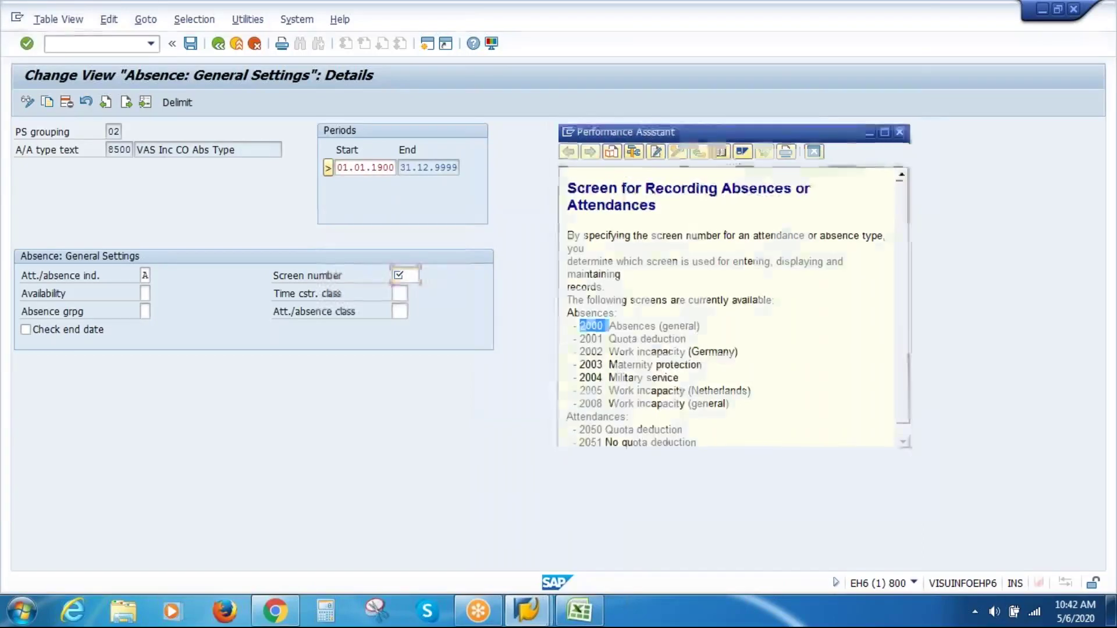
{"action": "type", "text": "2001"}
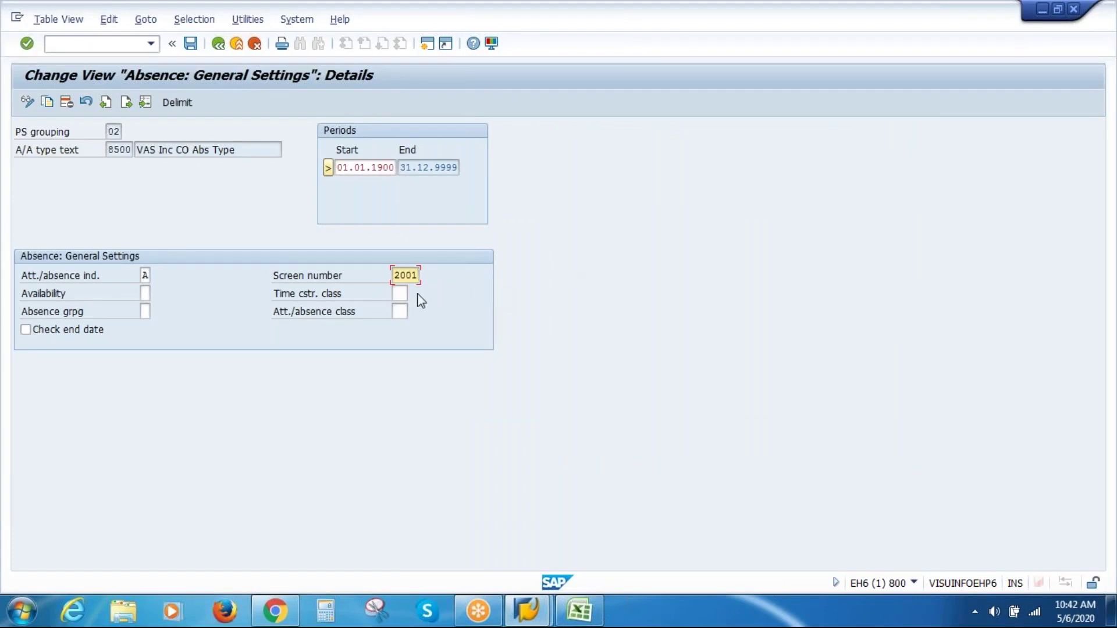
Read the field help for the time constraint class and copy the view name V_554Y_B from it.
{"action": "left_click", "coordinate": [402, 297]}
{"action": "key", "text": "F1"}
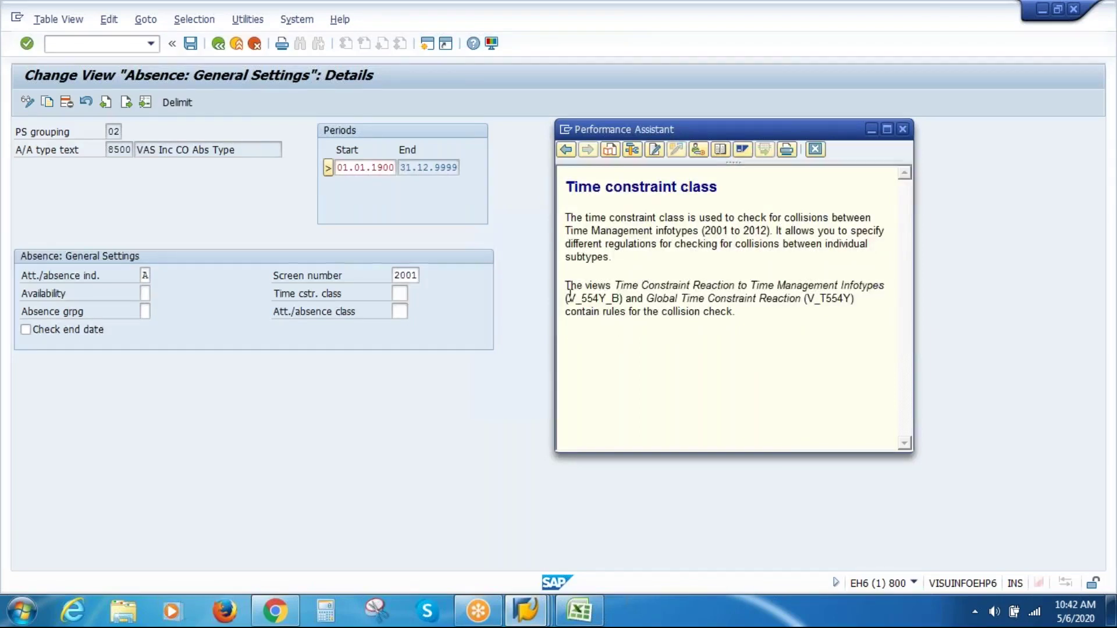
{"action": "left_click_drag", "start_coordinate": [568, 298], "coordinate": [621, 298]}
{"action": "key", "text": "ctrl+c"}
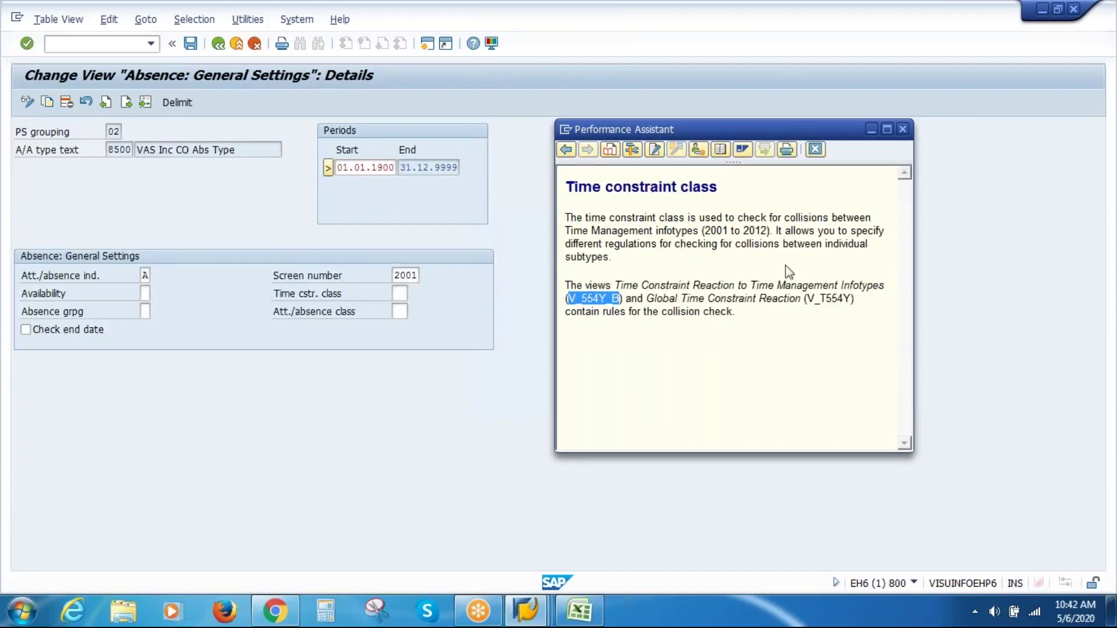
{"action": "left_click", "coordinate": [903, 129]}
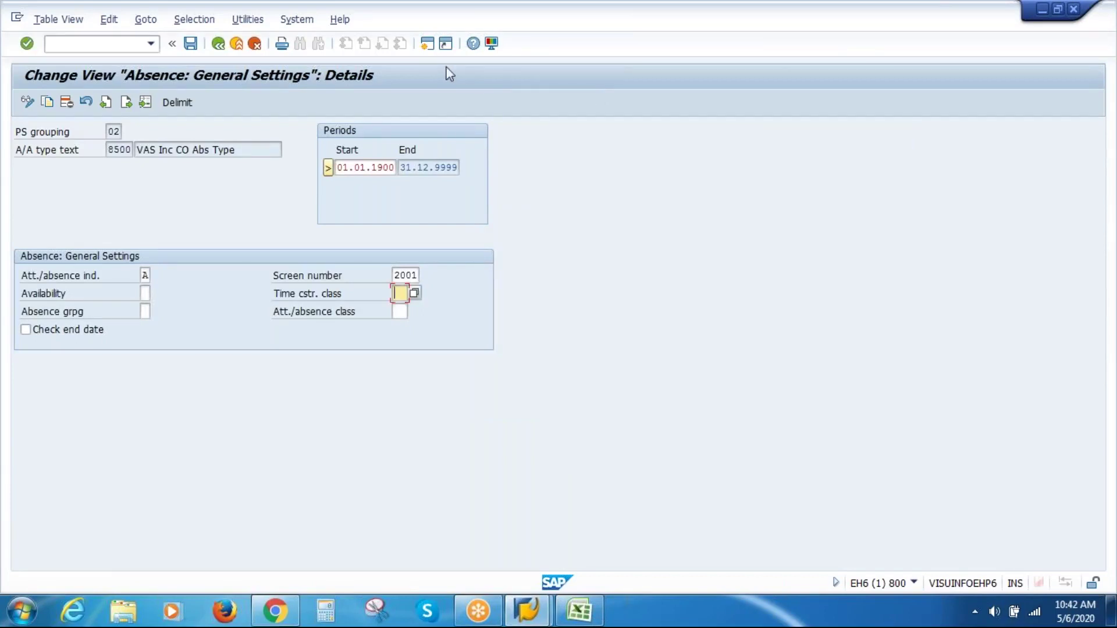
Start transaction SM30 in a new session and display the view V_554Y_B.
{"action": "left_click", "coordinate": [428, 44]}
{"action": "type", "text": "SM30"}
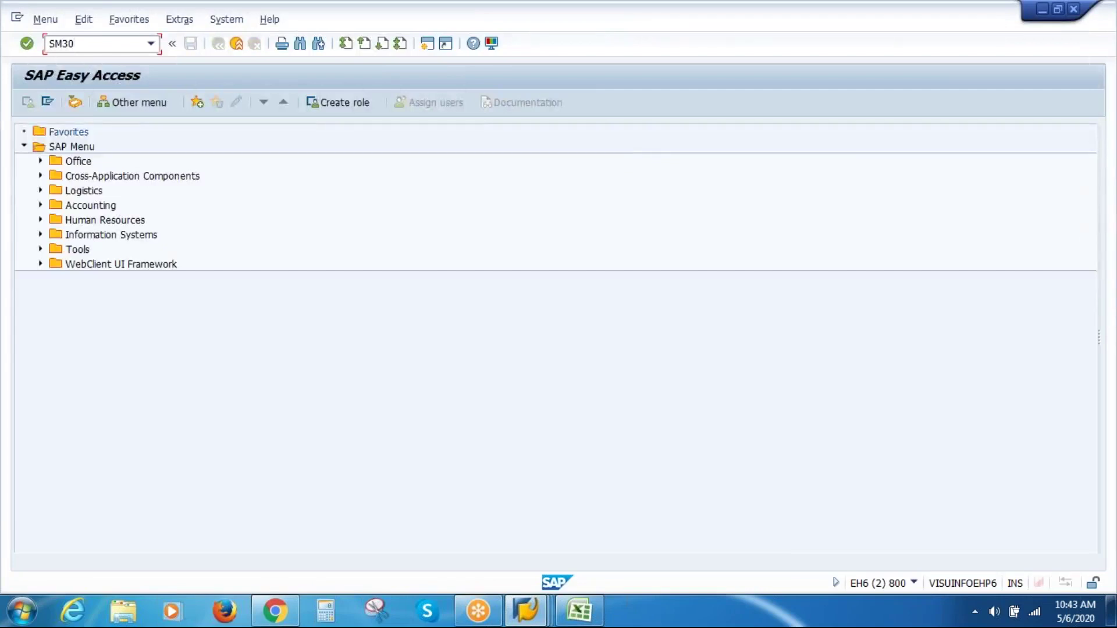
{"action": "key", "text": "Return"}
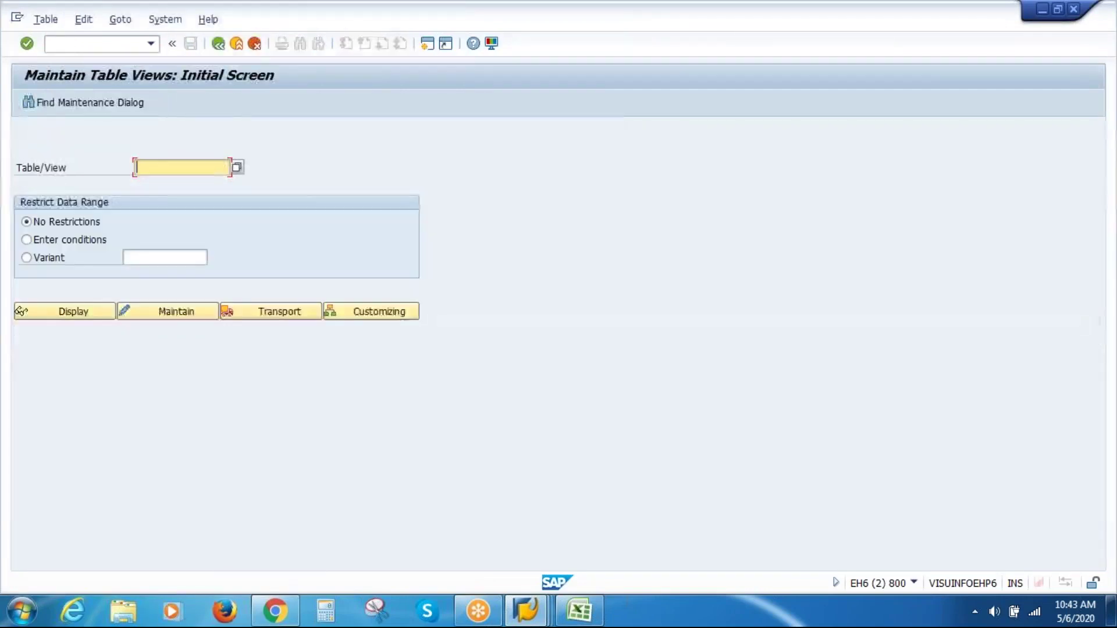
{"action": "key", "text": "ctrl+v"}
{"action": "key", "text": "ctrl+a"}
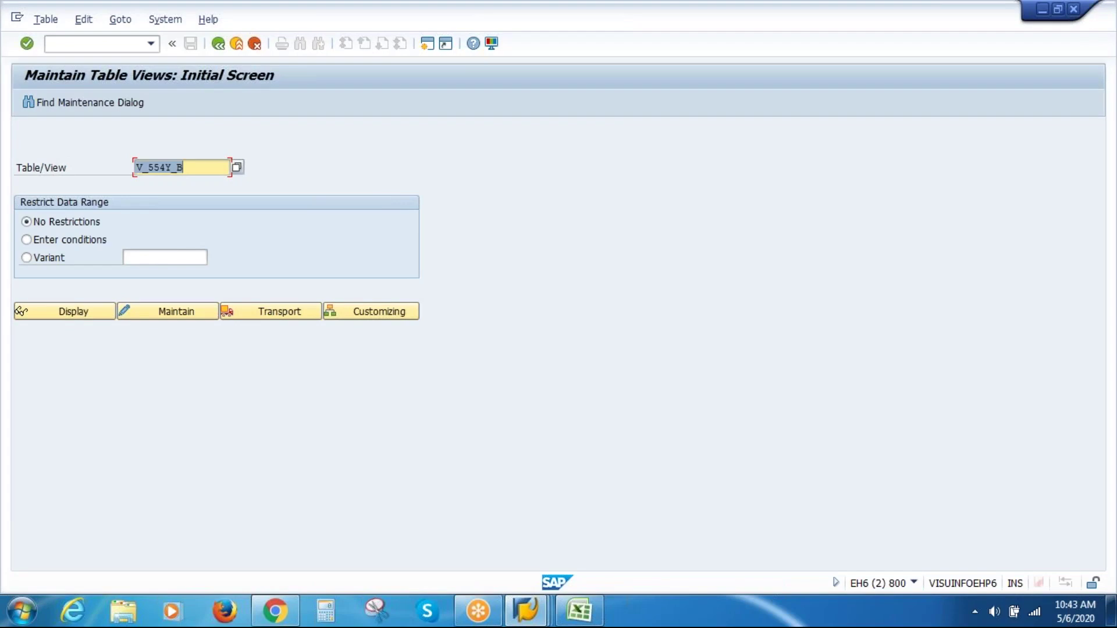
{"action": "left_click", "coordinate": [67, 316]}
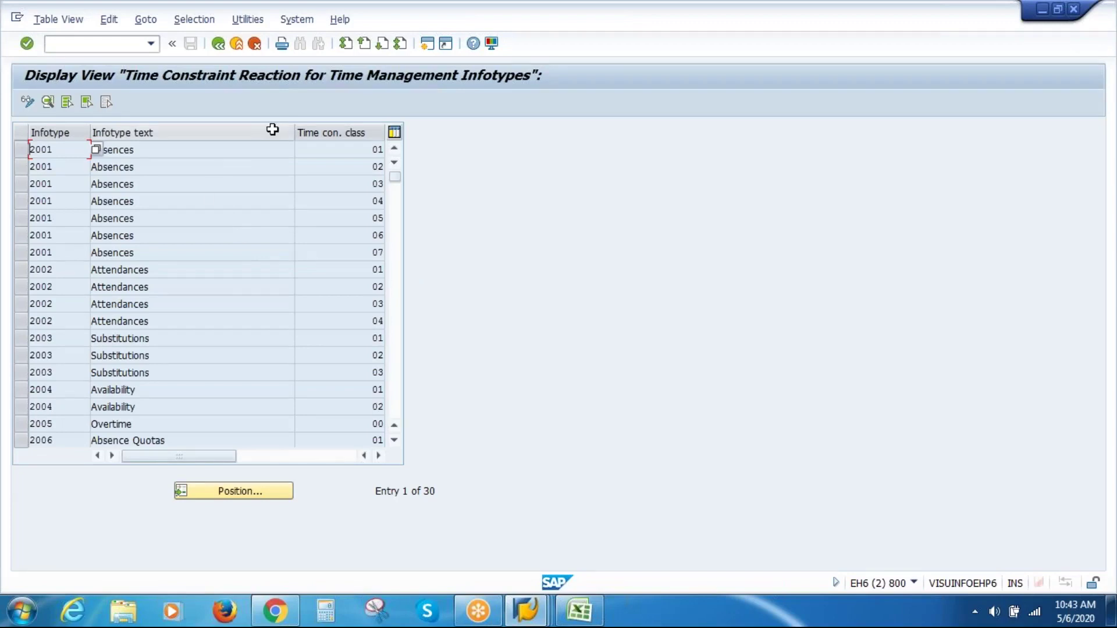
Examine the overlap reactions for infotype 2001, time constraint class 03, narrowing the table columns for easier reading.
{"action": "left_click_drag", "start_coordinate": [294, 134], "coordinate": [222, 134]}
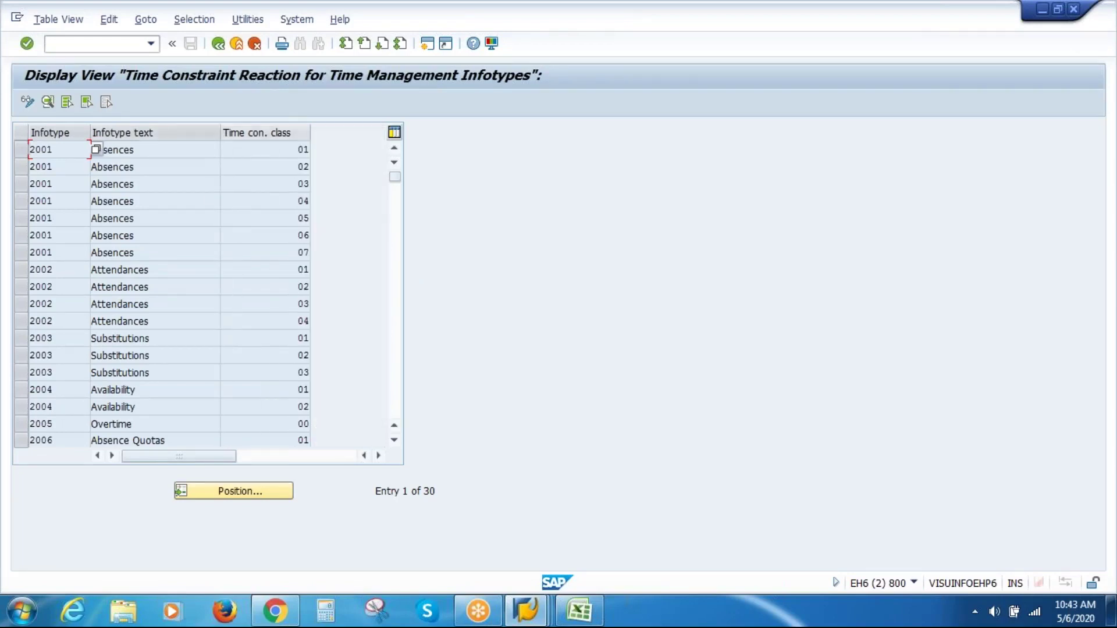
{"action": "double_click", "coordinate": [181, 191]}
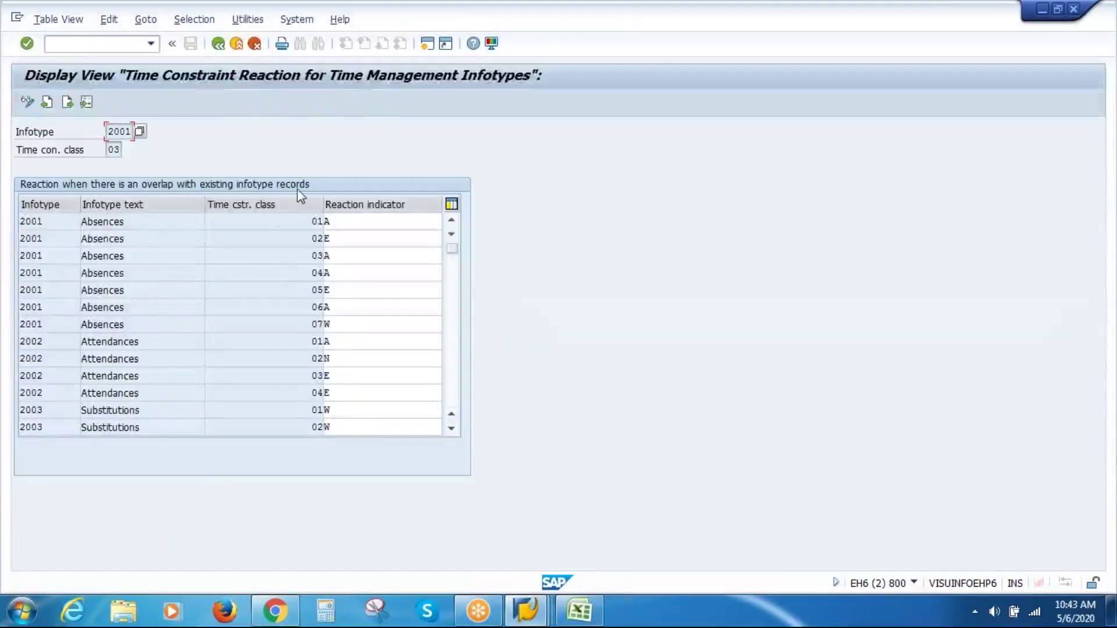
{"action": "left_click_drag", "start_coordinate": [323, 205], "coordinate": [289, 208]}
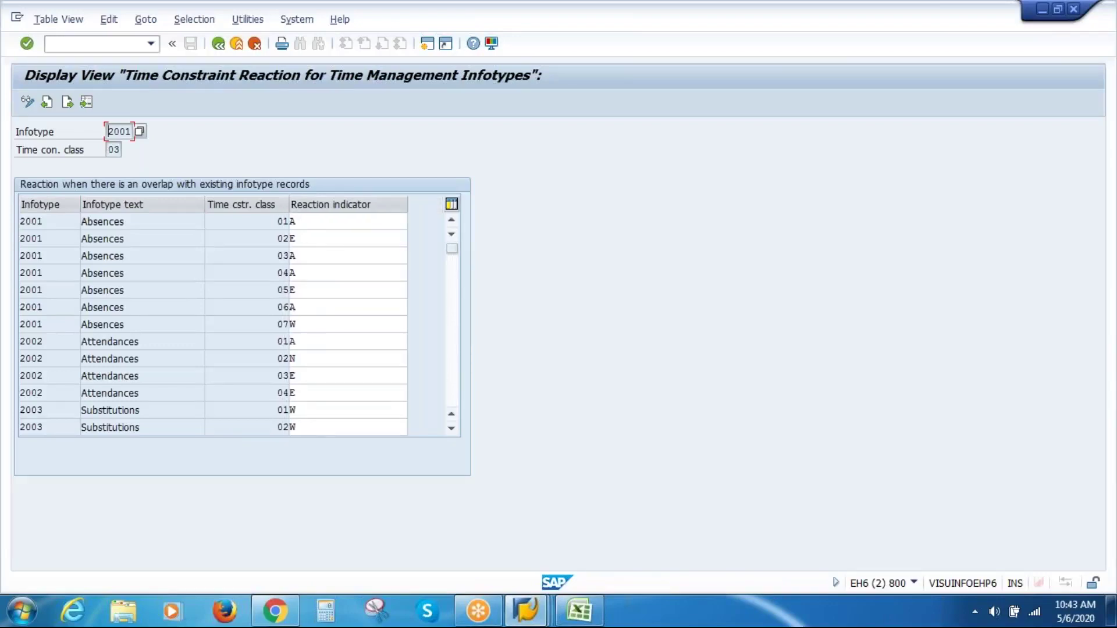
{"action": "left_click", "coordinate": [269, 239]}
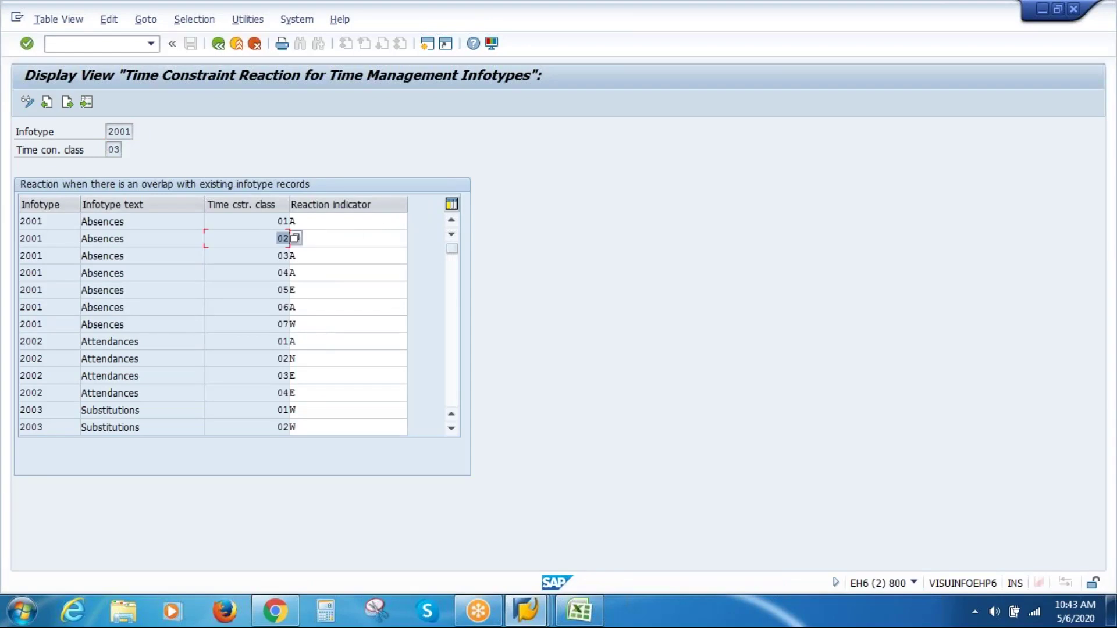
Switch back to the absence type's general settings, set the time constraint class to 2, and save in the proposed customizing request.
{"action": "key", "text": "alt+Tab"}
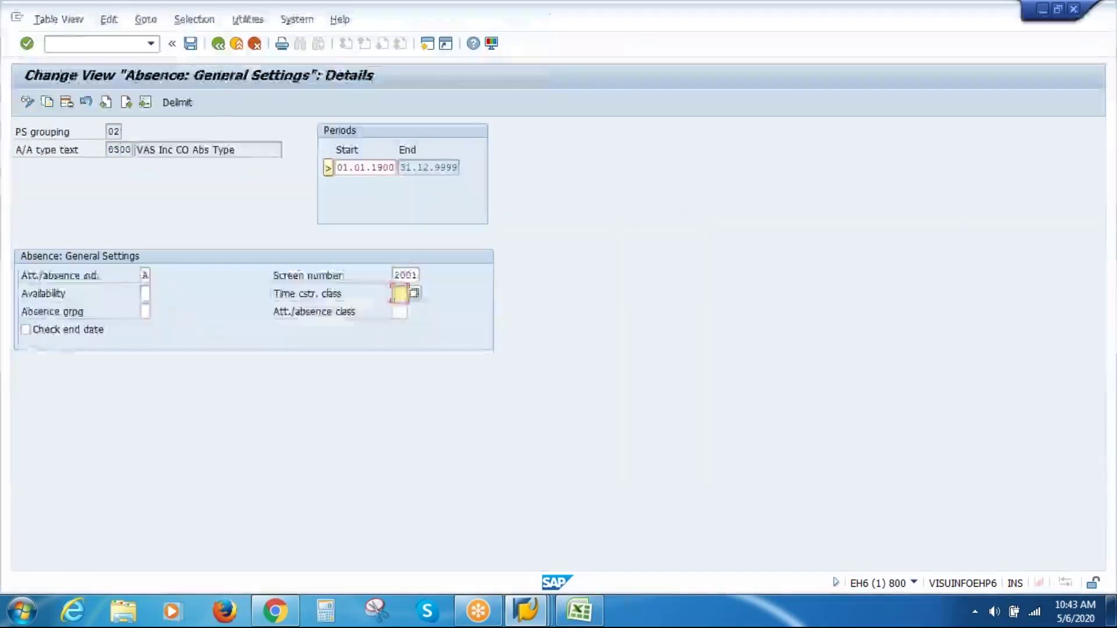
{"action": "key", "text": "Return"}
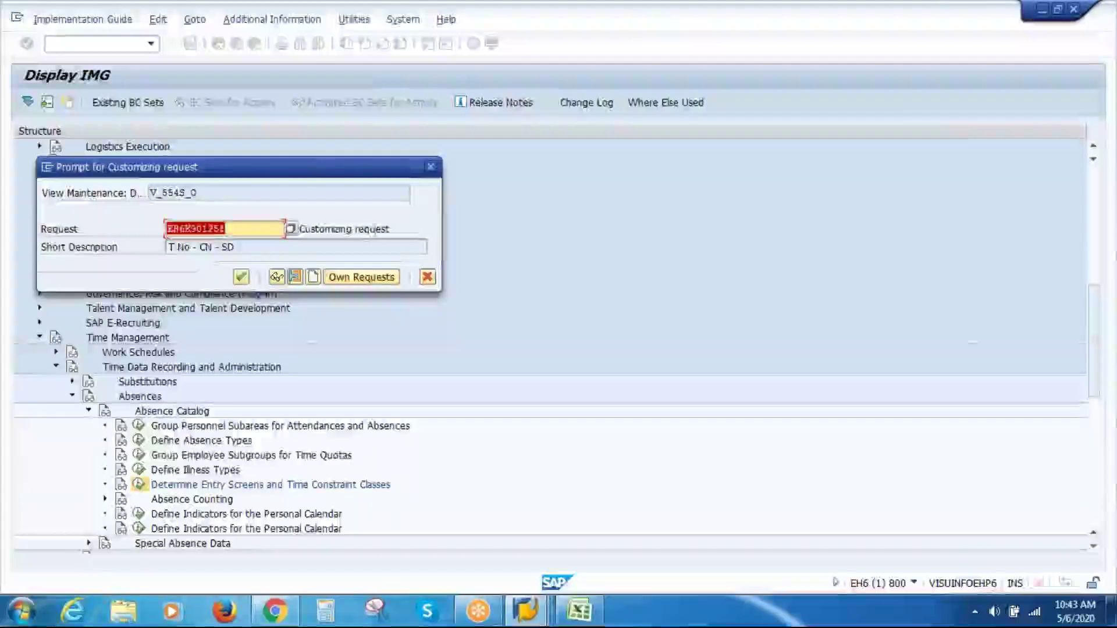
{"action": "left_click", "coordinate": [241, 277]}
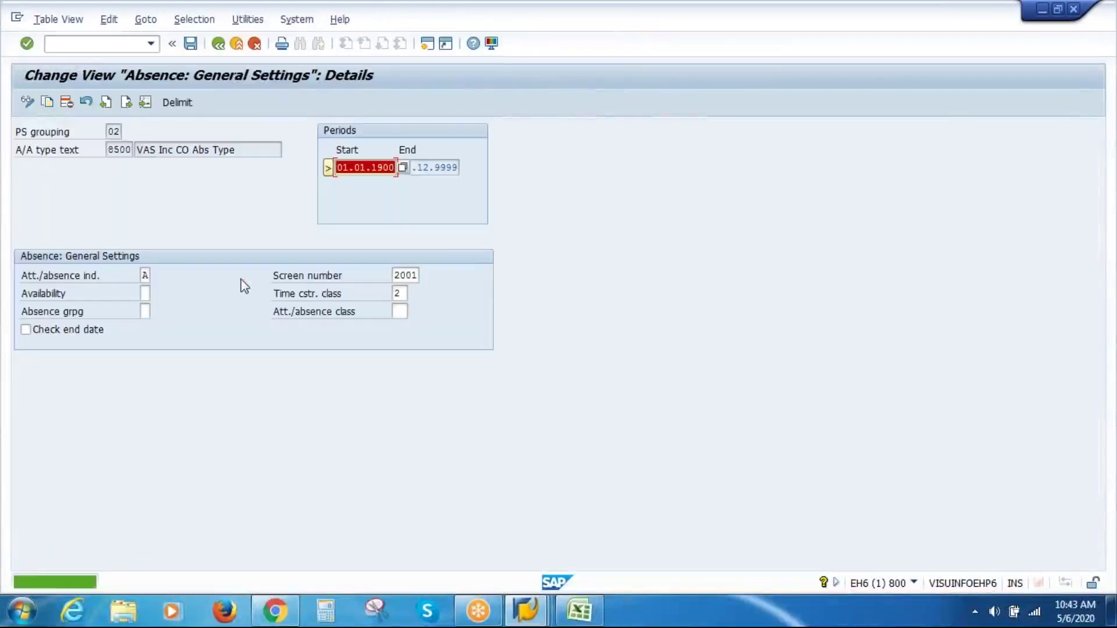
Return to the implementation guide and collapse the Absences node.
{"action": "left_click", "coordinate": [219, 45]}
{"action": "left_click", "coordinate": [218, 44]}
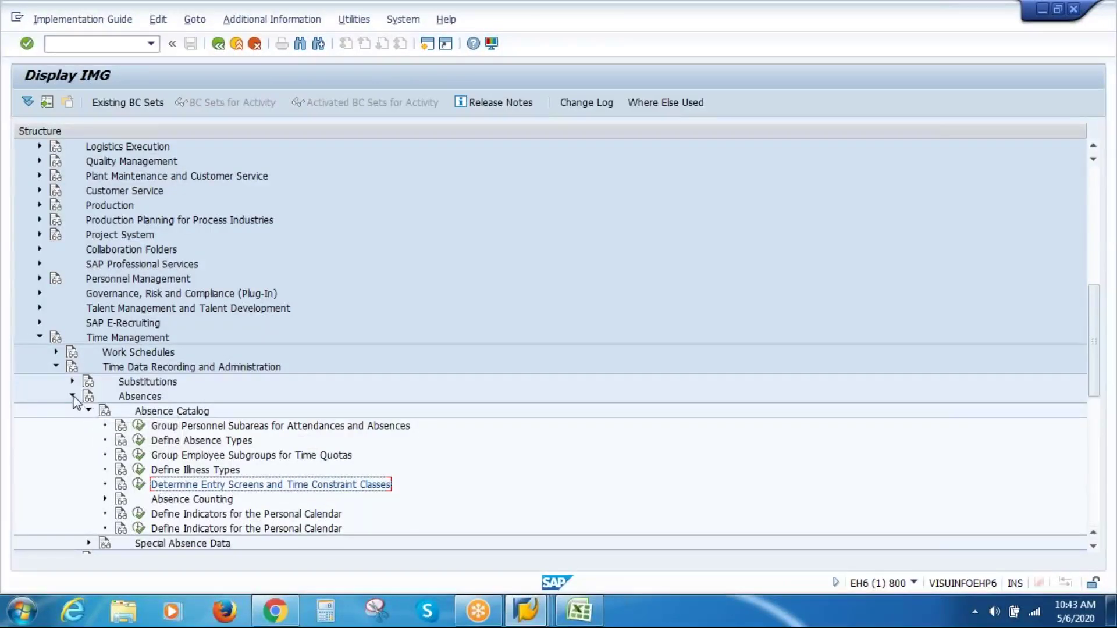
{"action": "left_click", "coordinate": [73, 396]}
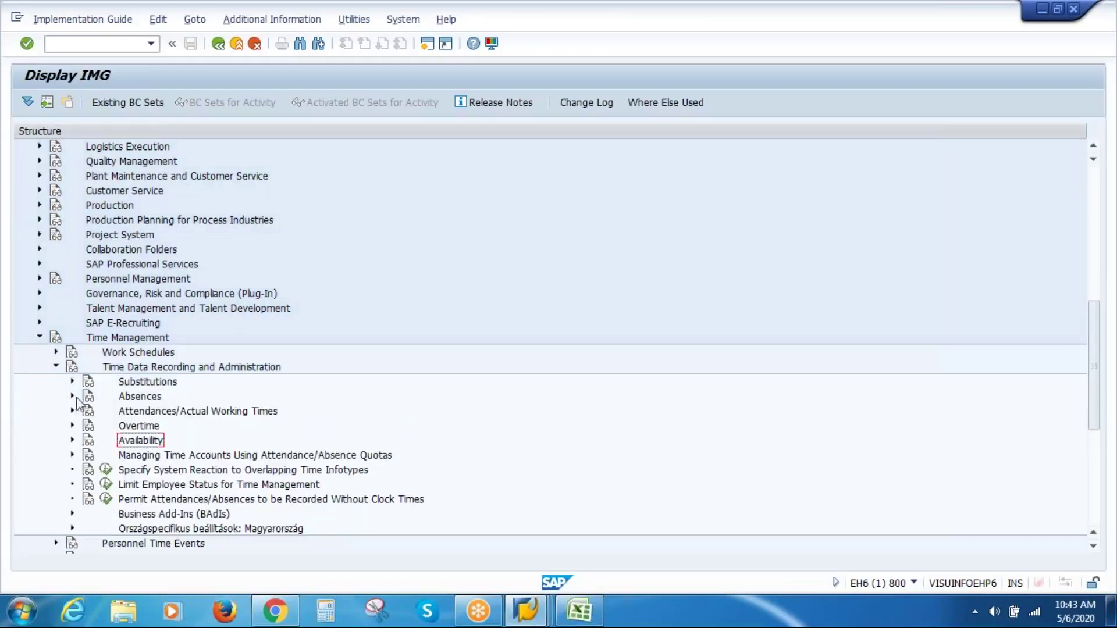
Switch to the Excel workbook, highlight the Abs Quota cell G23 in yellow, and autofit column G.
{"action": "left_click", "coordinate": [579, 611]}
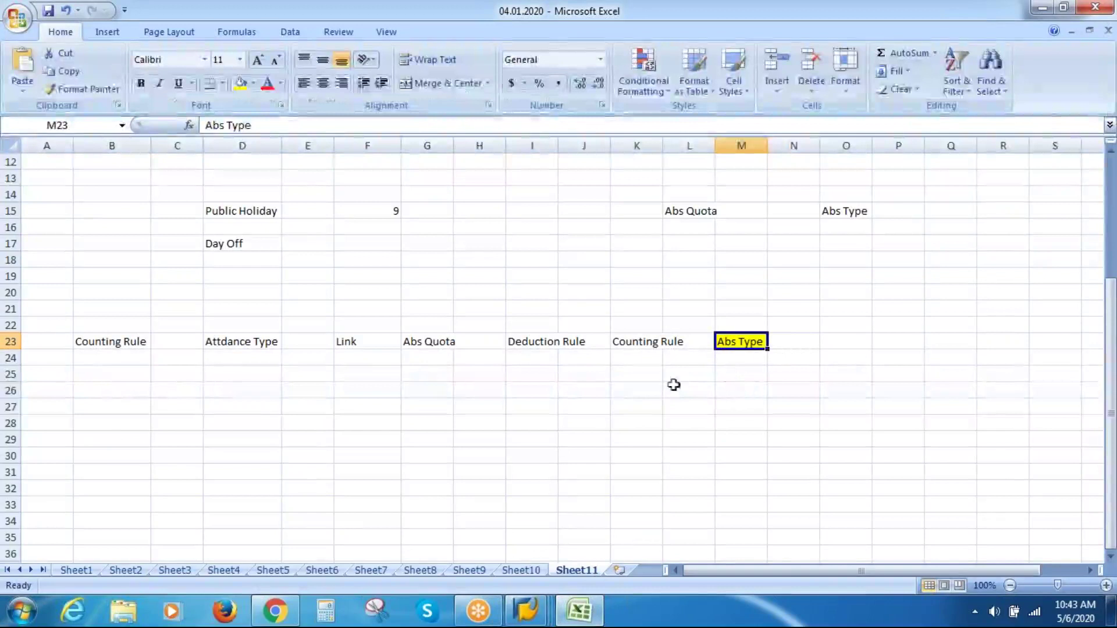
{"action": "left_click", "coordinate": [409, 342]}
{"action": "left_click", "coordinate": [240, 83]}
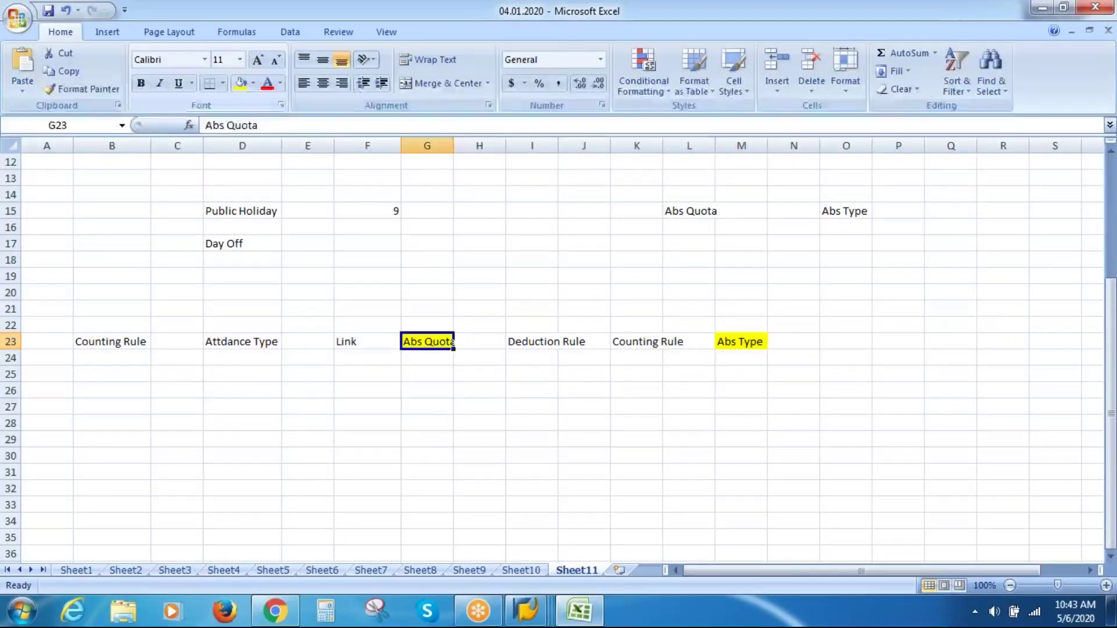
{"action": "double_click", "coordinate": [454, 145]}
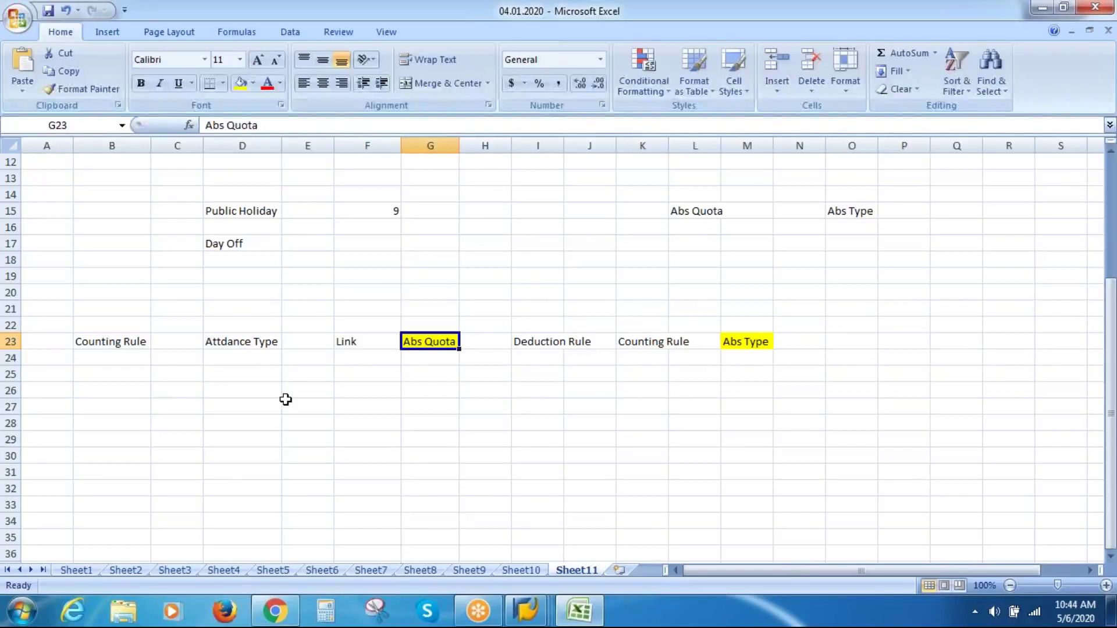
Switch back to SAP and open Define Absence Quota Types under Managing Time Accounts Using Attendance/Absence Quotas, Time Quota Types.
{"action": "key", "text": "alt+Tab"}
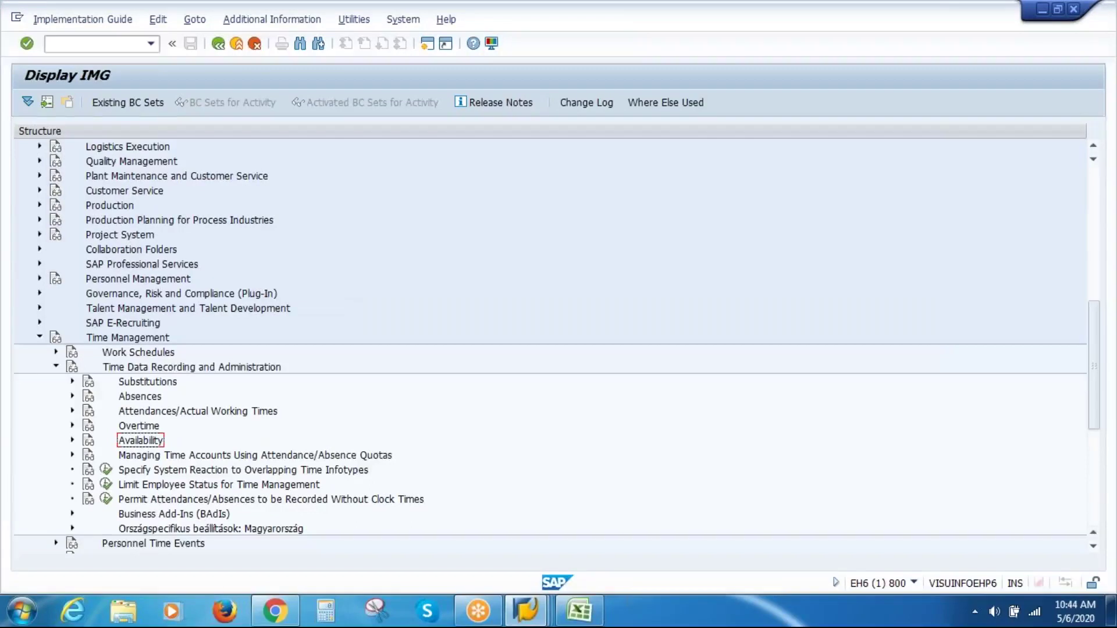
{"action": "left_click", "coordinate": [198, 458]}
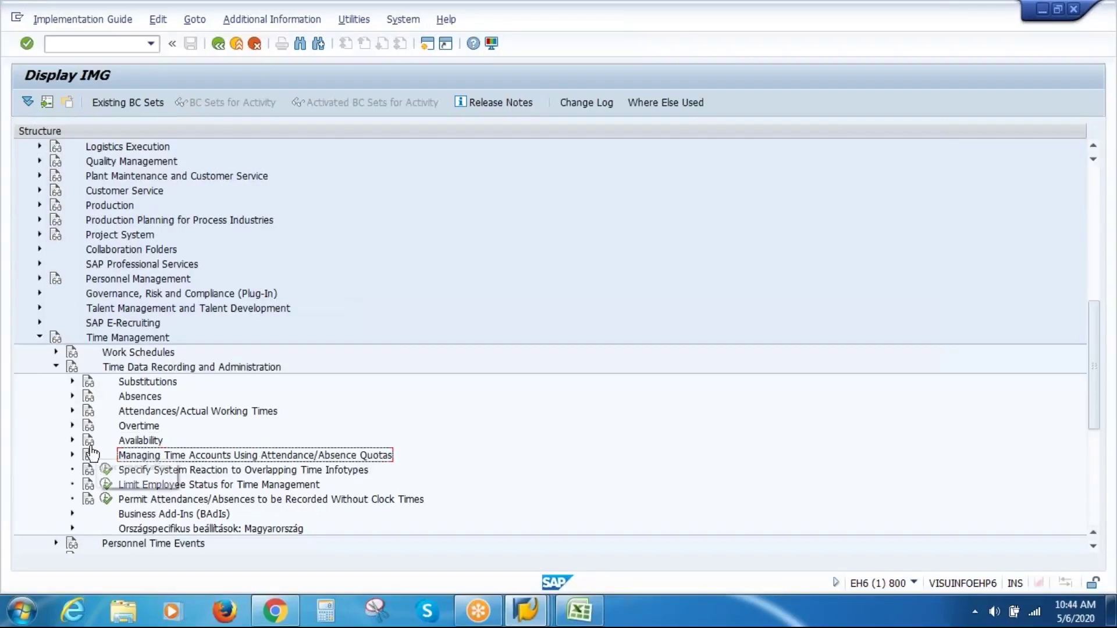
{"action": "left_click", "coordinate": [72, 455]}
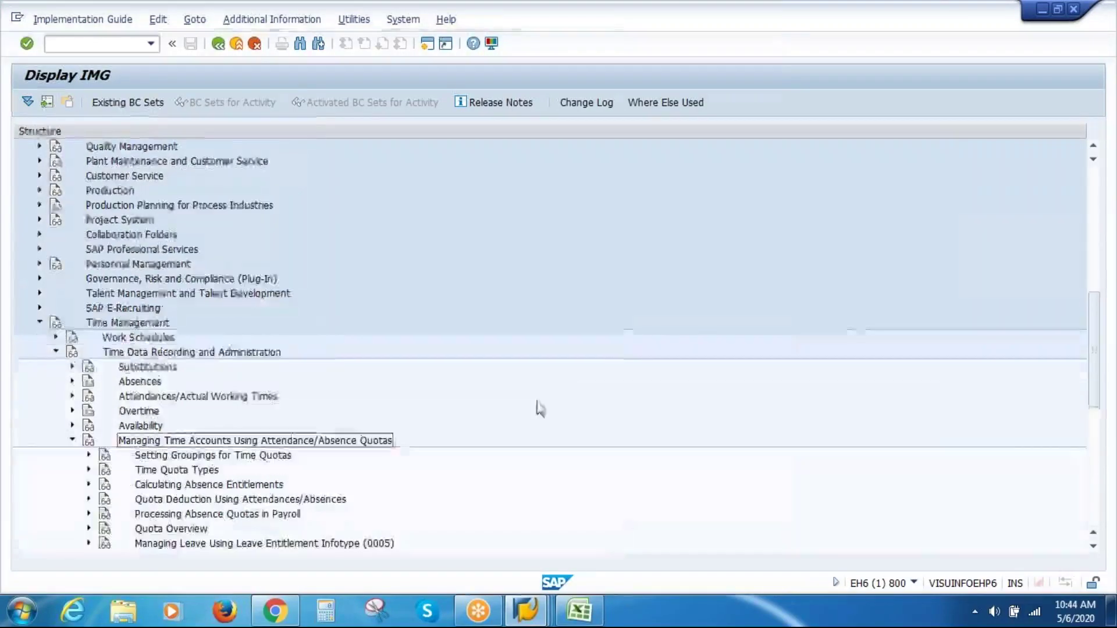
{"action": "left_click_drag", "start_coordinate": [1092, 328], "coordinate": [1096, 355]}
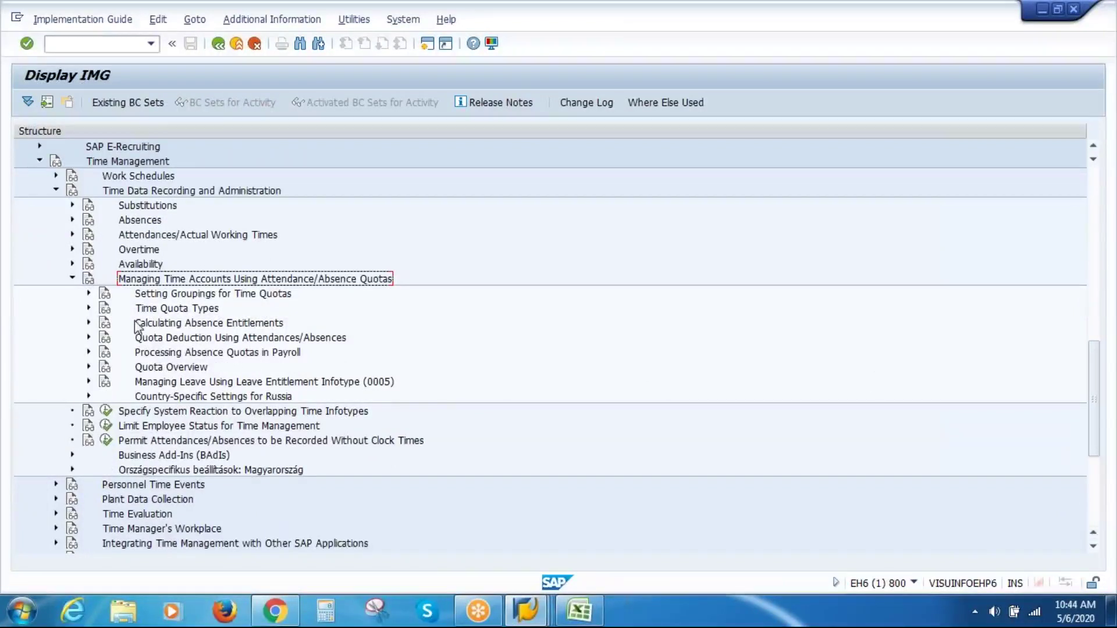
{"action": "left_click", "coordinate": [88, 308]}
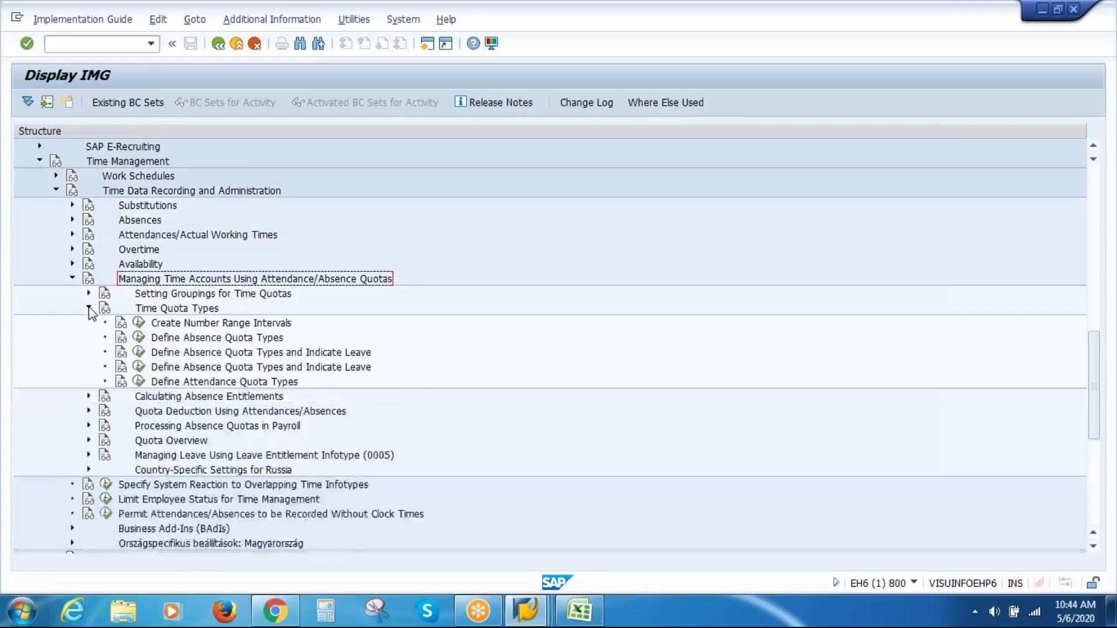
{"action": "left_click", "coordinate": [222, 339]}
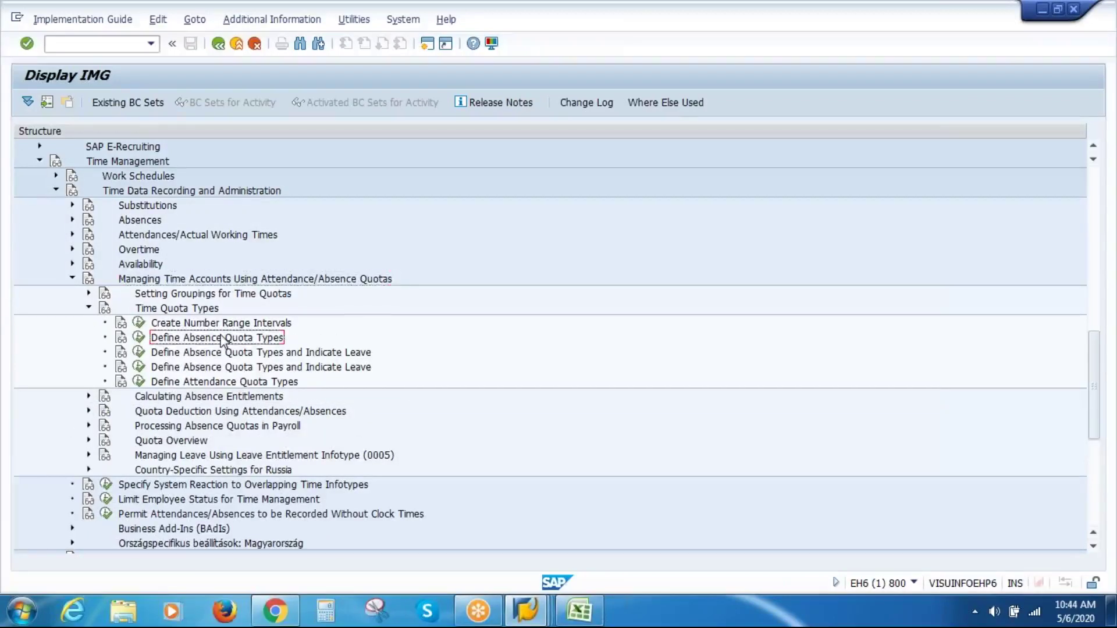
{"action": "left_click", "coordinate": [138, 337]}
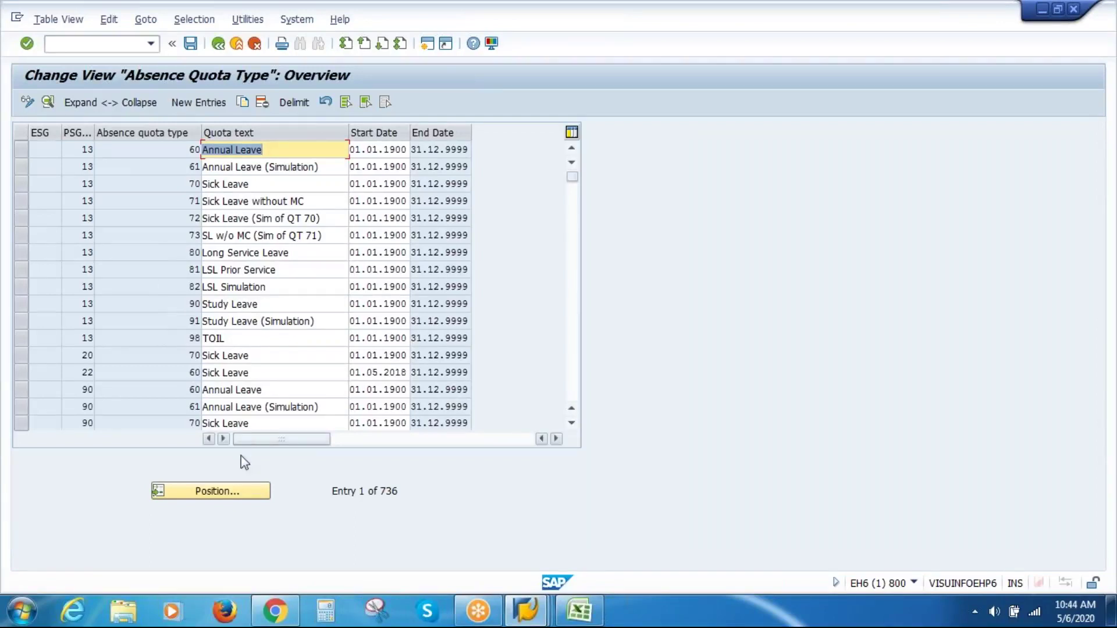
Position the absence quota type list on ES grouping 2 and PS grouping 02 and check the VAS Inc AL Abs Quota entry.
{"action": "left_click", "coordinate": [252, 496]}
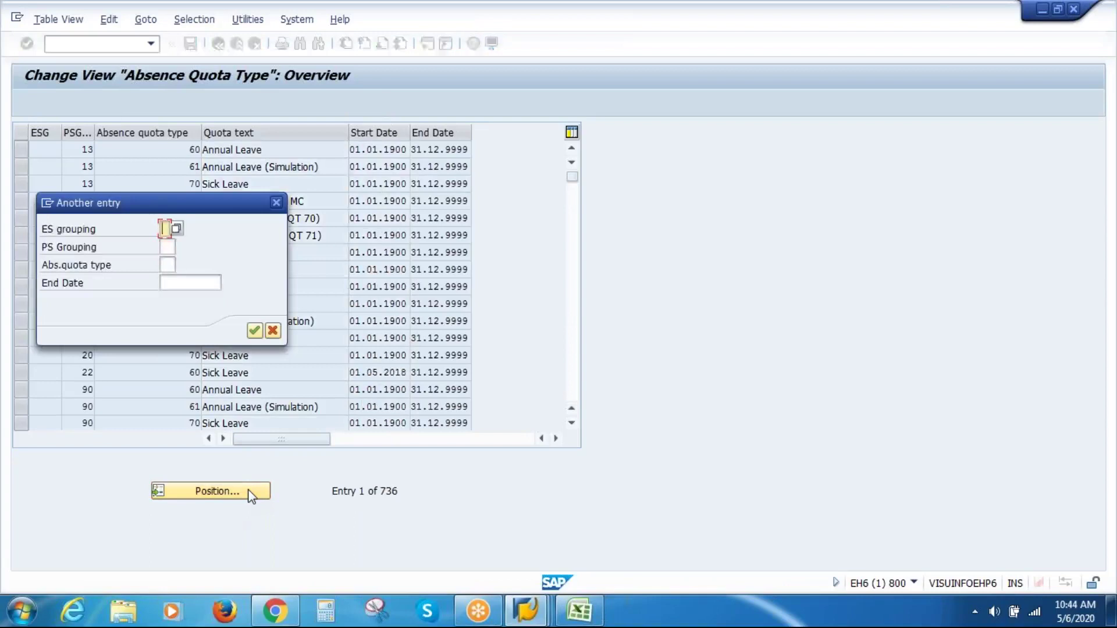
{"action": "type", "text": "2"}
{"action": "key", "text": "Tab"}
{"action": "type", "text": "02"}
{"action": "key", "text": "Return"}
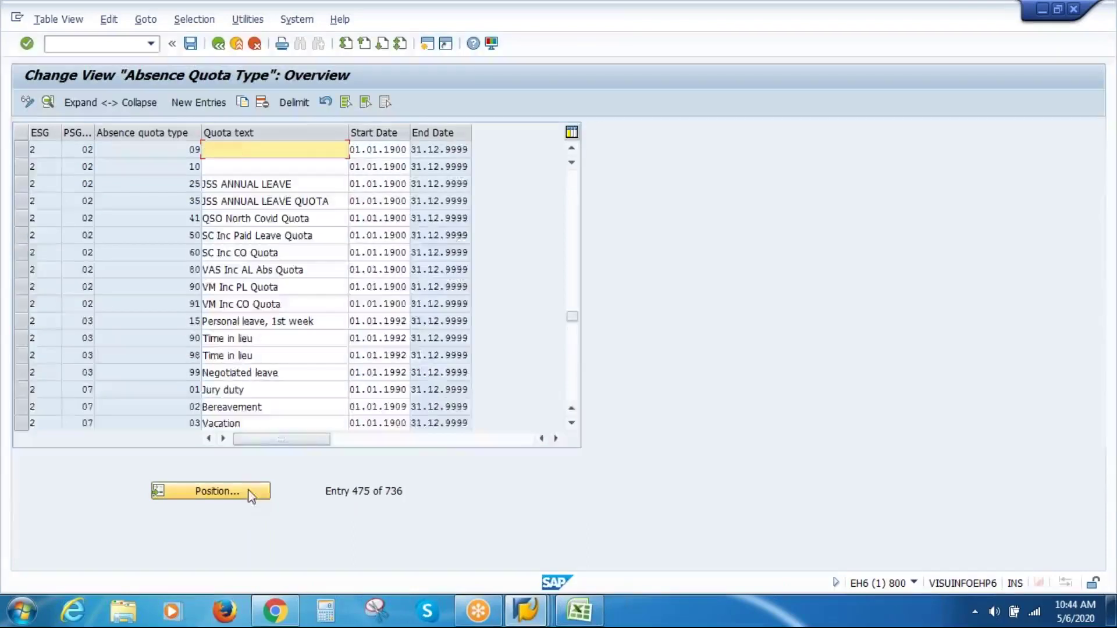
{"action": "left_click", "coordinate": [22, 270]}
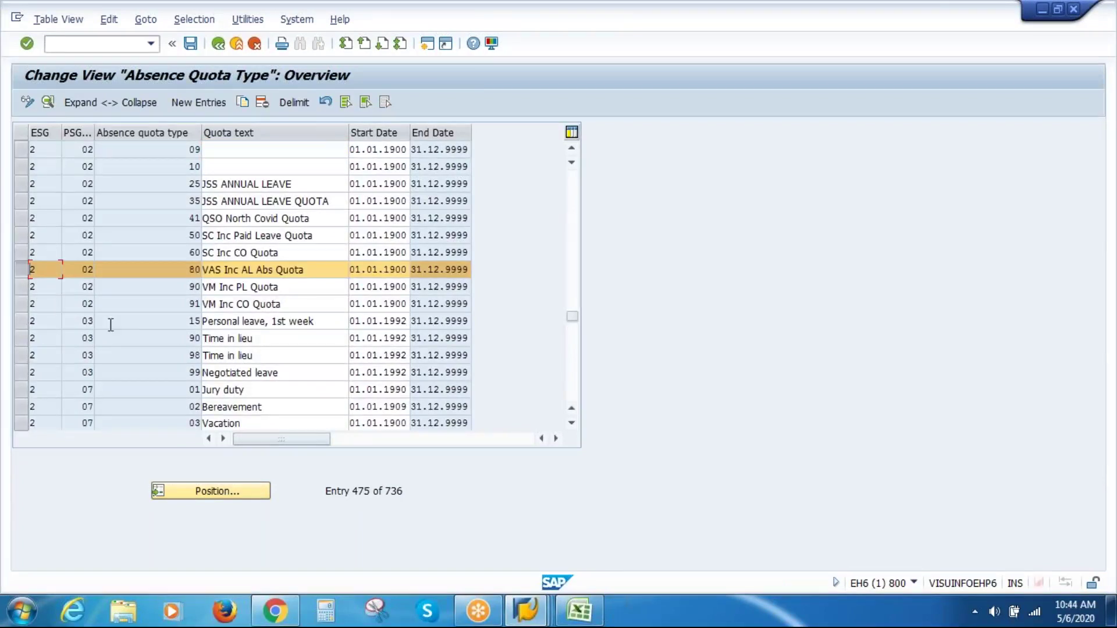
{"action": "left_click_drag", "start_coordinate": [192, 266], "coordinate": [207, 266]}
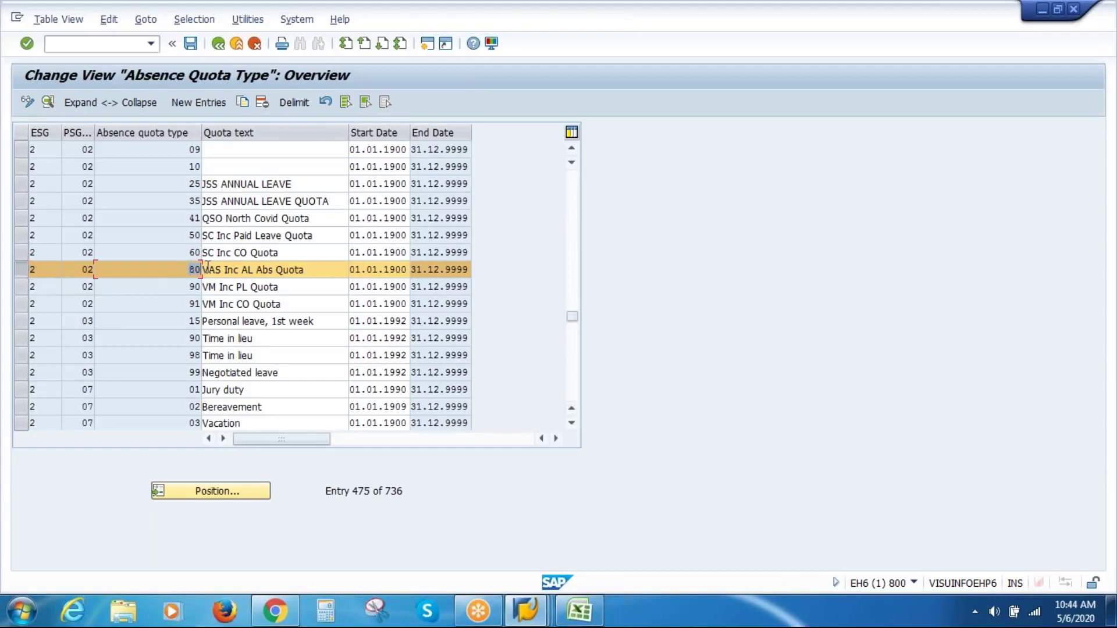
{"action": "left_click", "coordinate": [21, 273]}
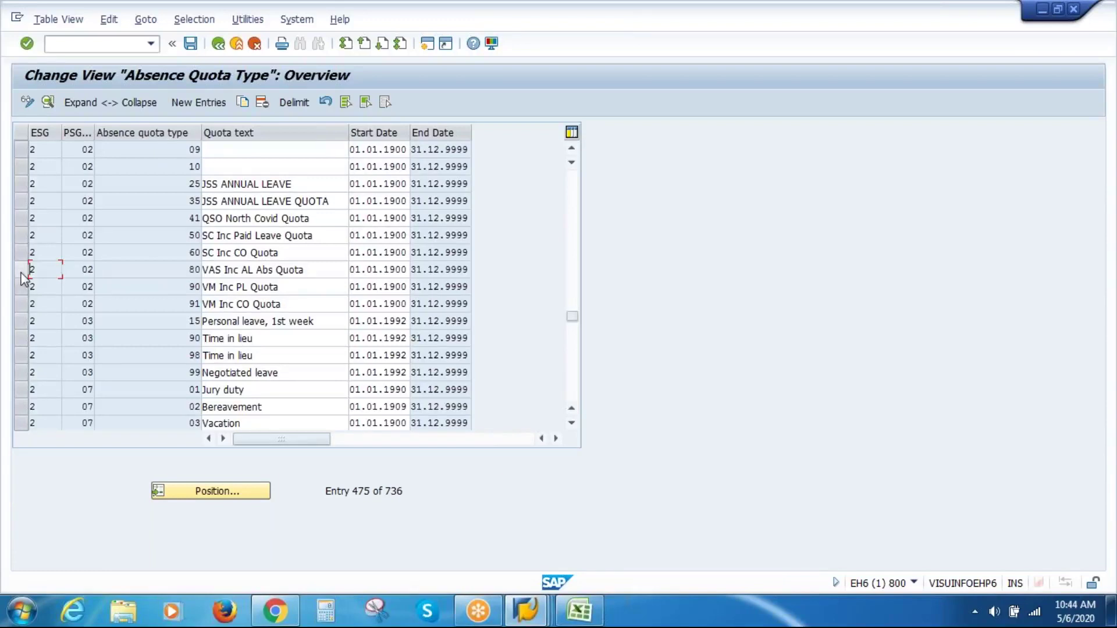
Start a new absence quota type 85 for ES grouping 2 and PS grouping 02, valid from 01.01.1900 to 31.12.9999.
{"action": "left_click", "coordinate": [209, 104]}
{"action": "type", "text": "2"}
{"action": "key", "text": "Tab"}
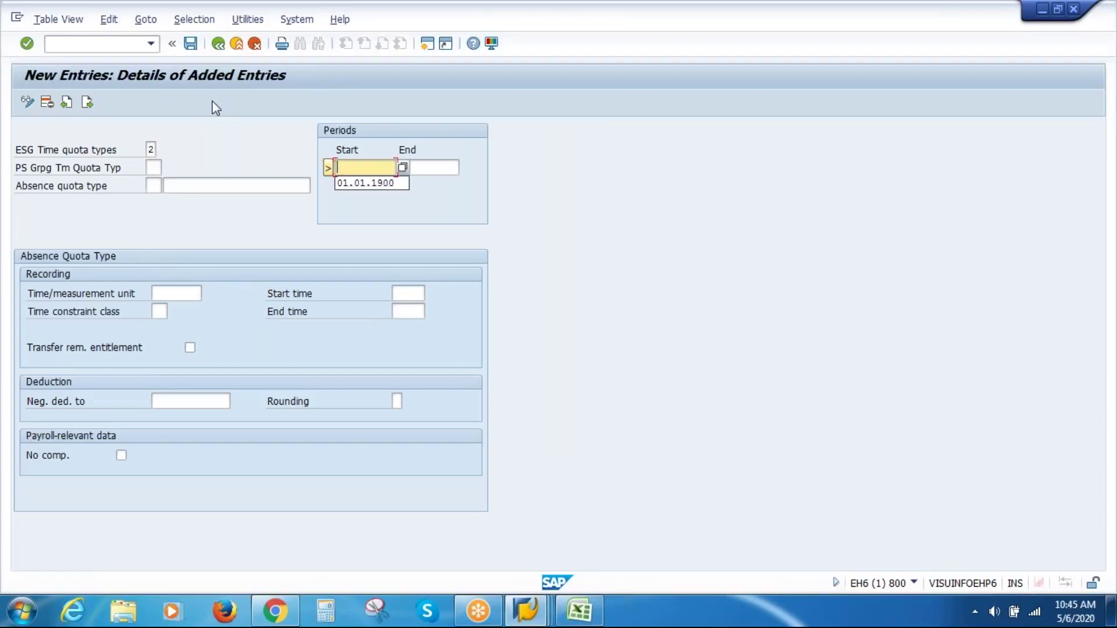
{"action": "key", "text": "Down"}
{"action": "key", "text": "Return"}
{"action": "key", "text": "Tab"}
{"action": "key", "text": "Down"}
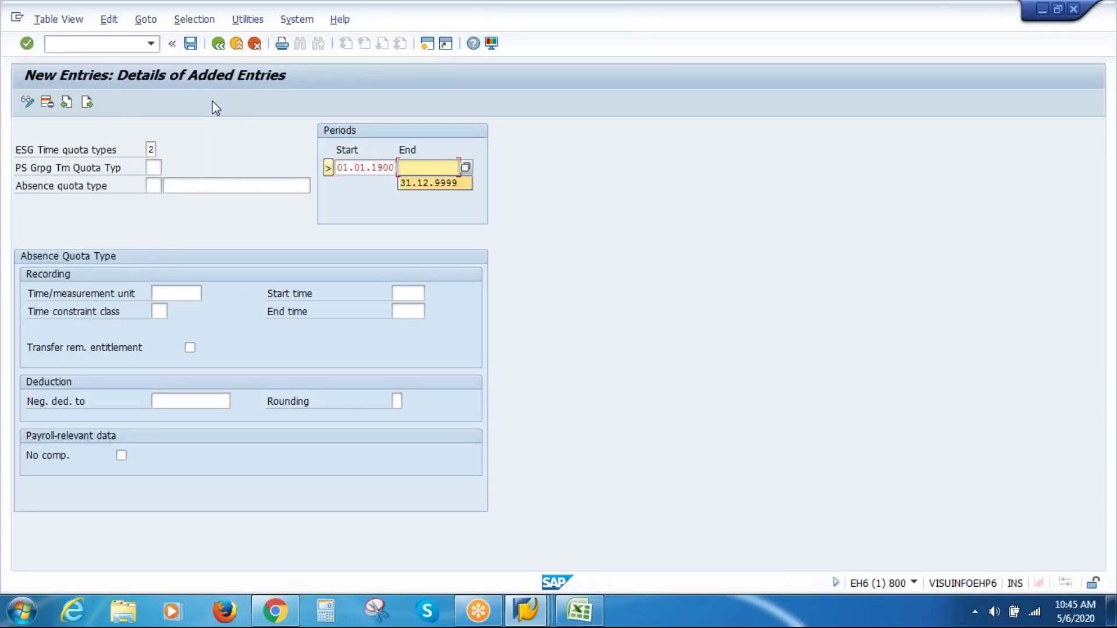
{"action": "key", "text": "Return"}
{"action": "type", "text": "02"}
{"action": "key", "text": "Tab"}
{"action": "type", "text": "85"}
{"action": "key", "text": "Tab"}
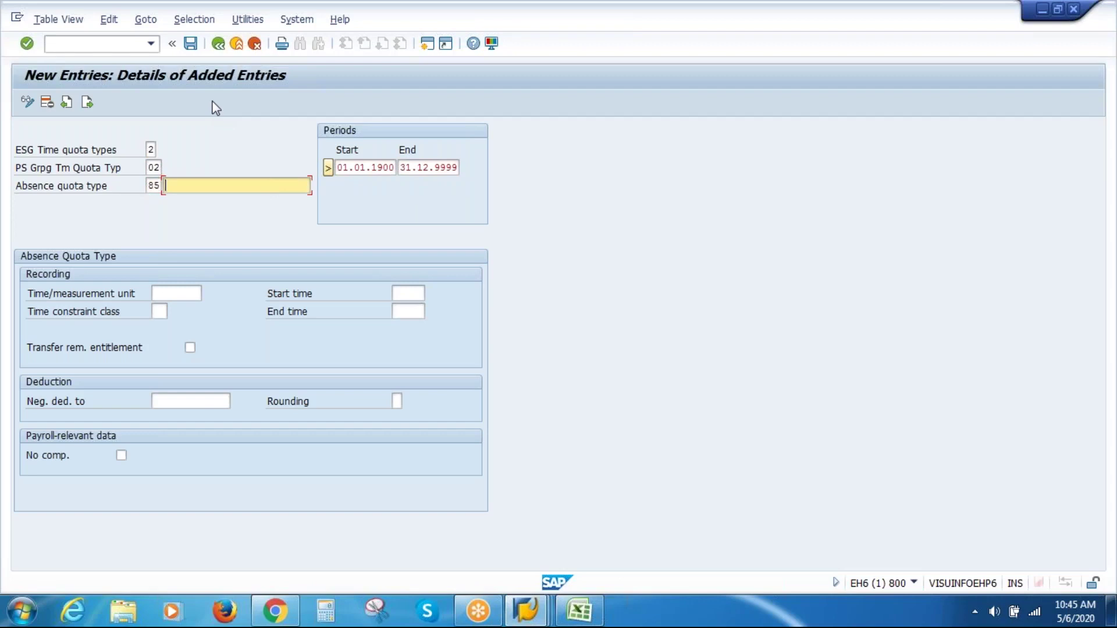
Enter the quota text VAS Inc CO Abs Quota, reusing the VAS Inc AL Abs Quota text with AL replaced by CO.
{"action": "key", "text": "BackSpace"}
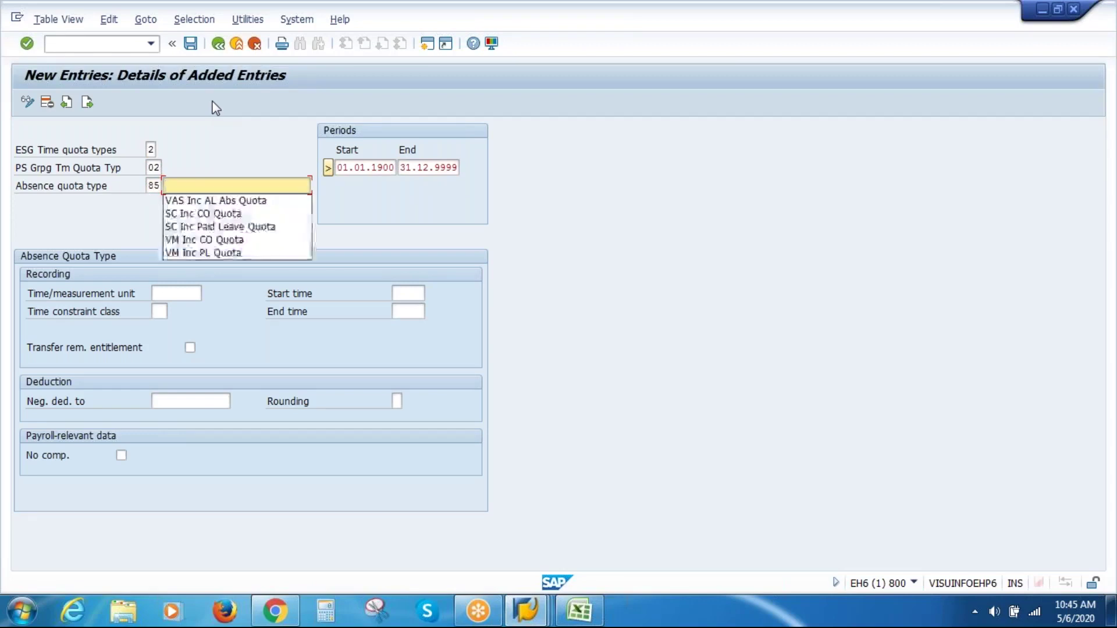
{"action": "key", "text": "Down"}
{"action": "key", "text": "Return"}
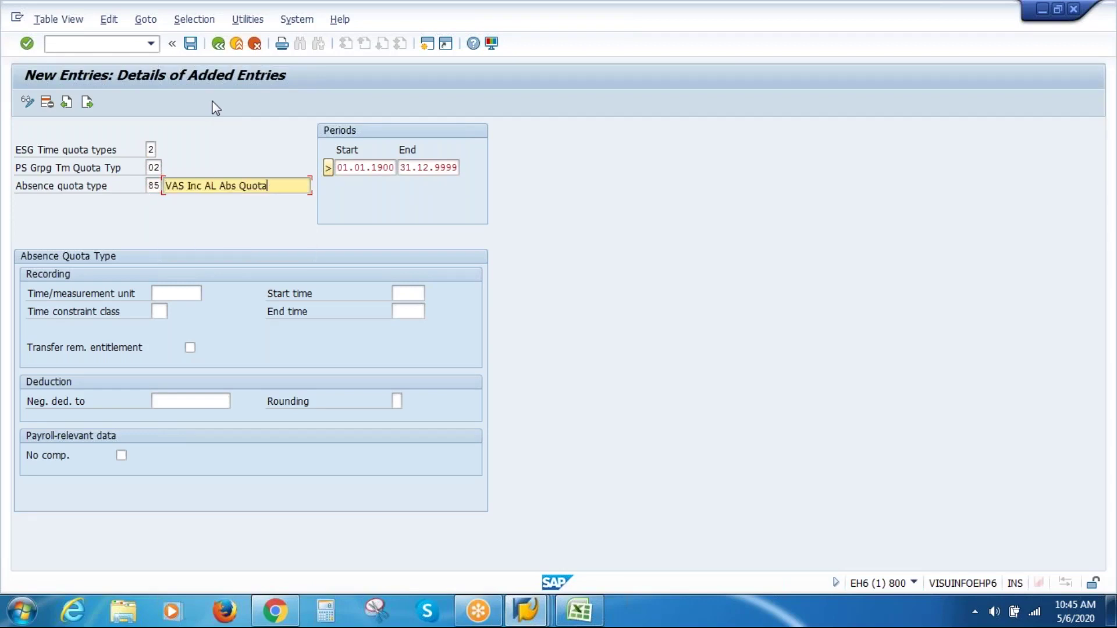
{"action": "left_click", "coordinate": [218, 187]}
{"action": "key", "text": "BackSpace"}
{"action": "key", "text": "BackSpace"}
{"action": "type", "text": "co"}
{"action": "key", "text": "BackSpace"}
{"action": "key", "text": "BackSpace"}
{"action": "type", "text": "CO"}
Set the quota type's time/measurement unit to Hours and save the entry in the proposed customizing request.
{"action": "left_click", "coordinate": [189, 293]}
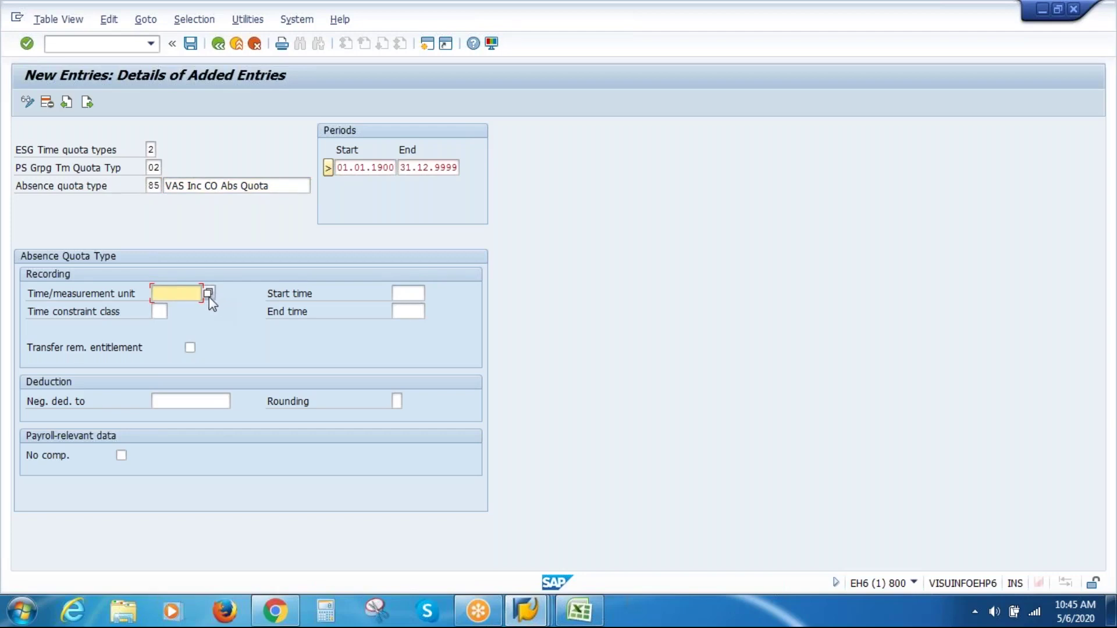
{"action": "left_click", "coordinate": [209, 294]}
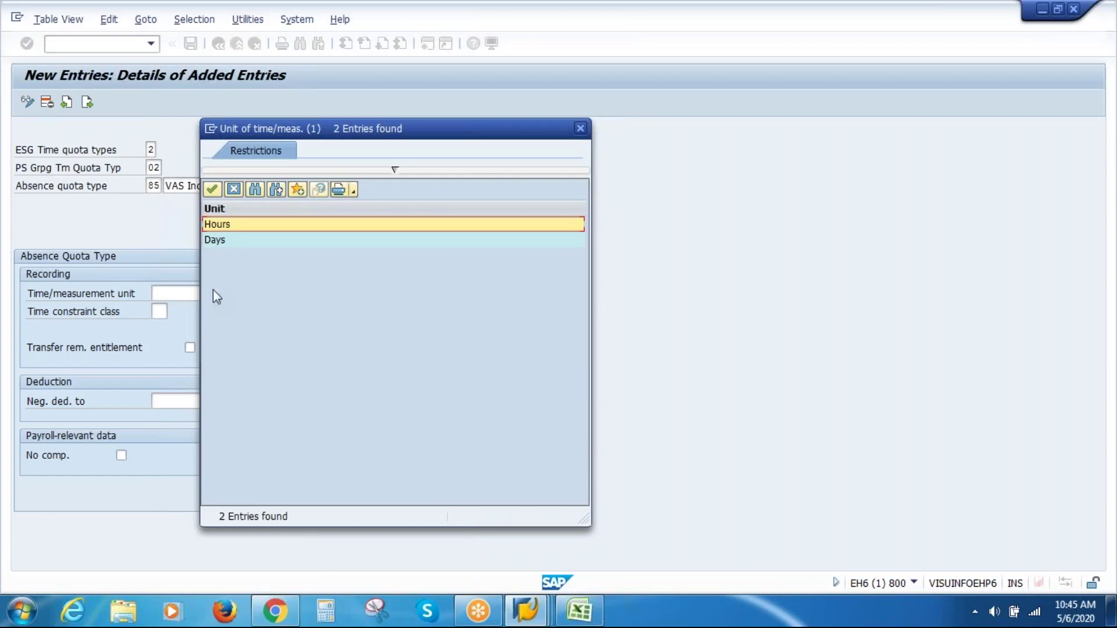
{"action": "double_click", "coordinate": [240, 230]}
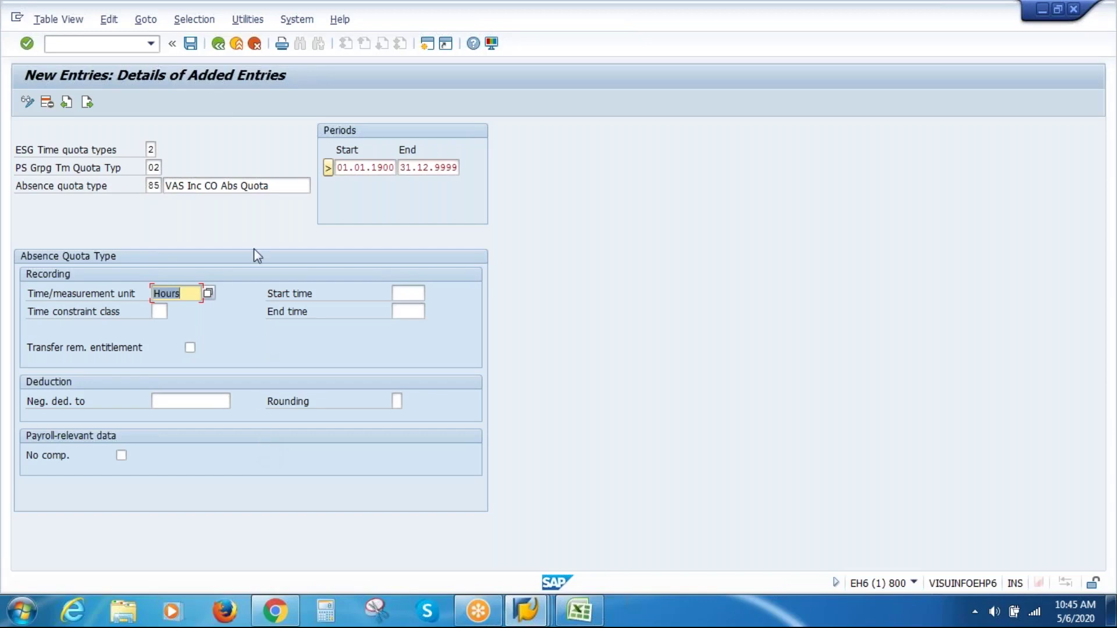
{"action": "left_click", "coordinate": [190, 43]}
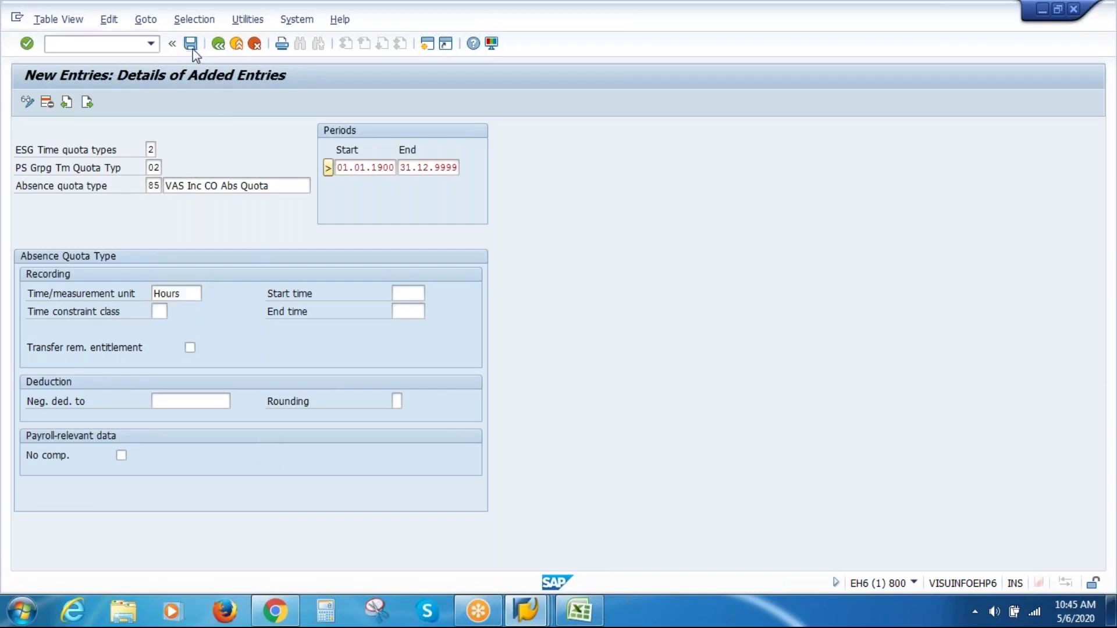
{"action": "left_click", "coordinate": [240, 277]}
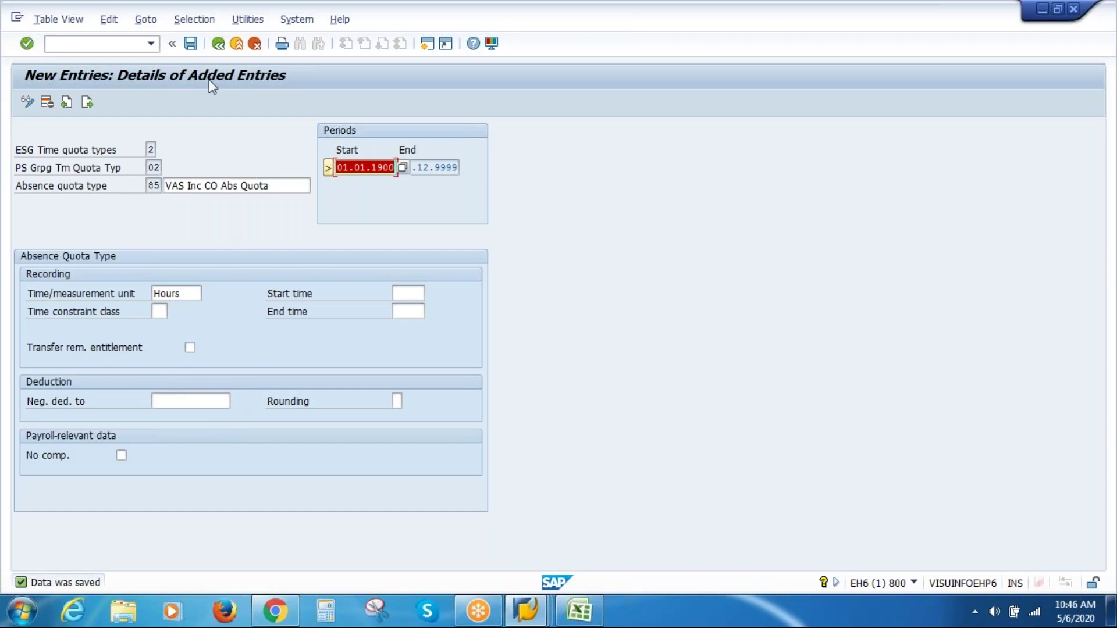
{"action": "left_click", "coordinate": [190, 44]}
Return to the implementation guide and open Permit Generation of Quotas in Time Evaluation under Calculating Absence Entitlements, Automatic Accrual of Absence Quotas.
{"action": "left_click", "coordinate": [223, 50]}
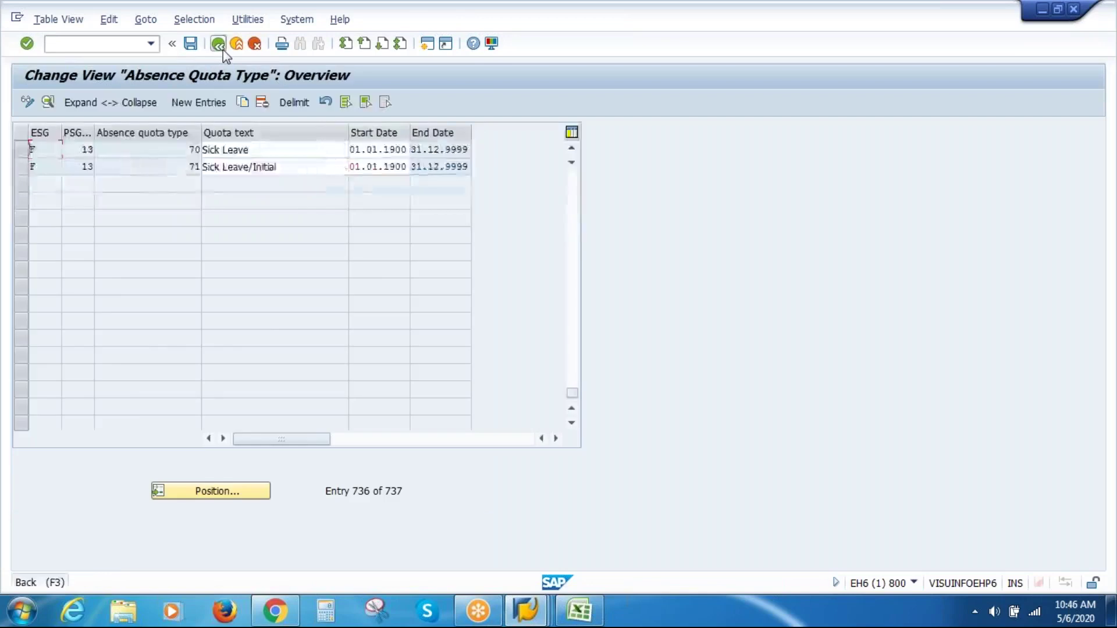
{"action": "left_click", "coordinate": [223, 50]}
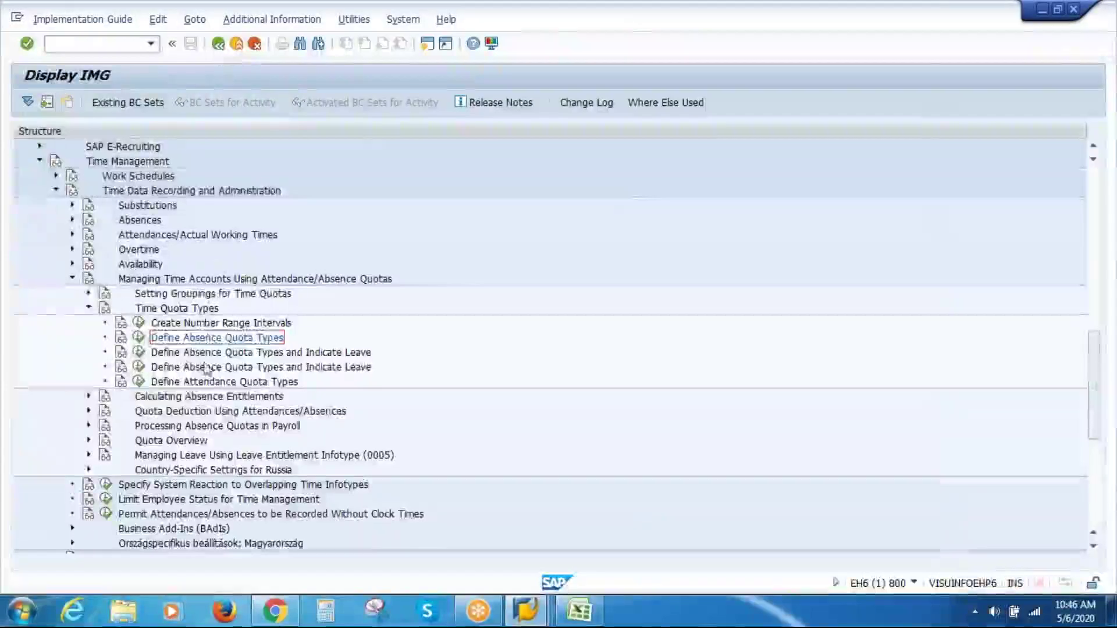
{"action": "left_click", "coordinate": [186, 383]}
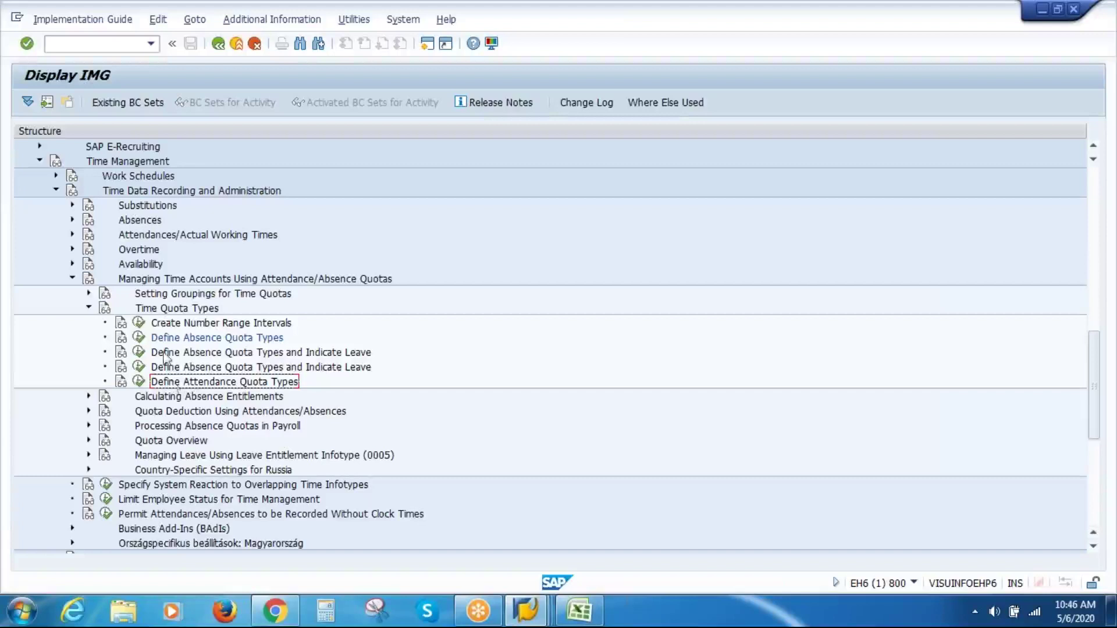
{"action": "left_click", "coordinate": [88, 308]}
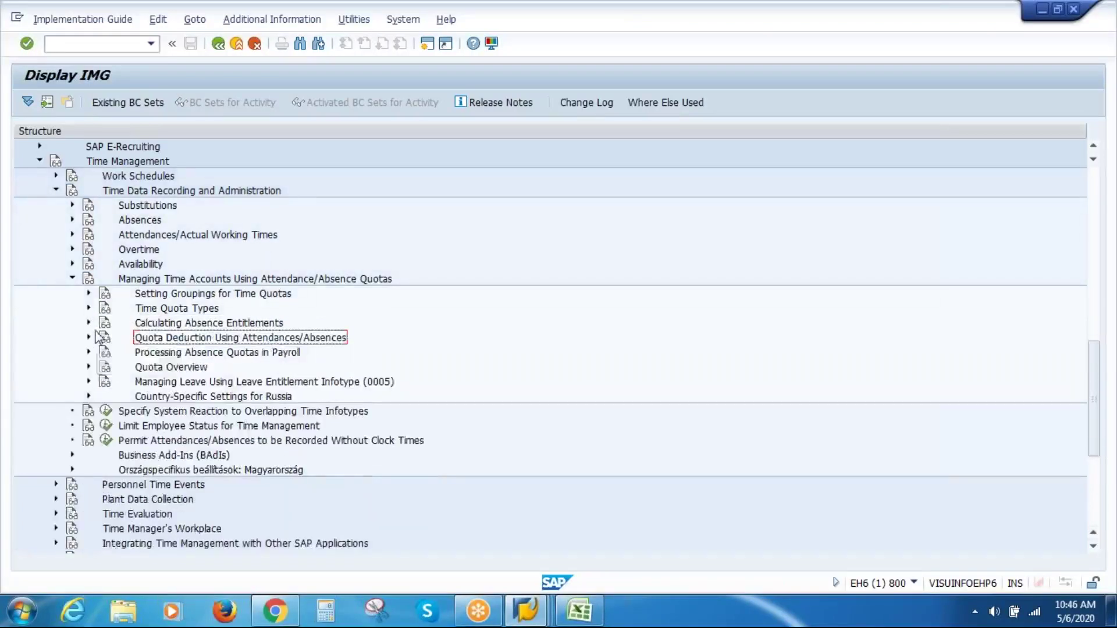
{"action": "left_click", "coordinate": [89, 323]}
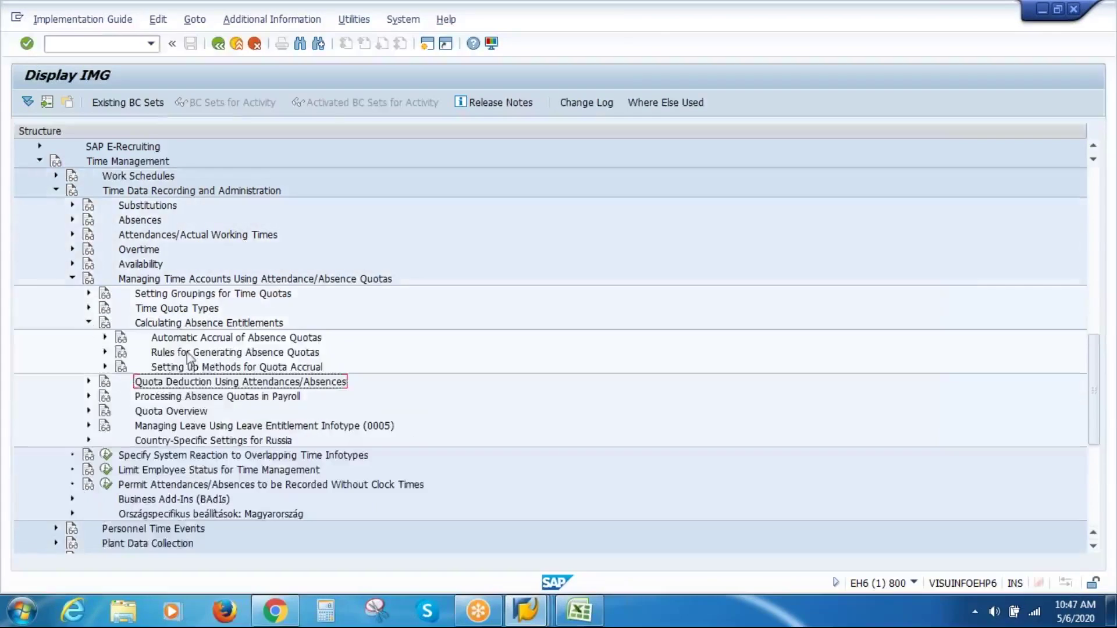
{"action": "left_click", "coordinate": [106, 336]}
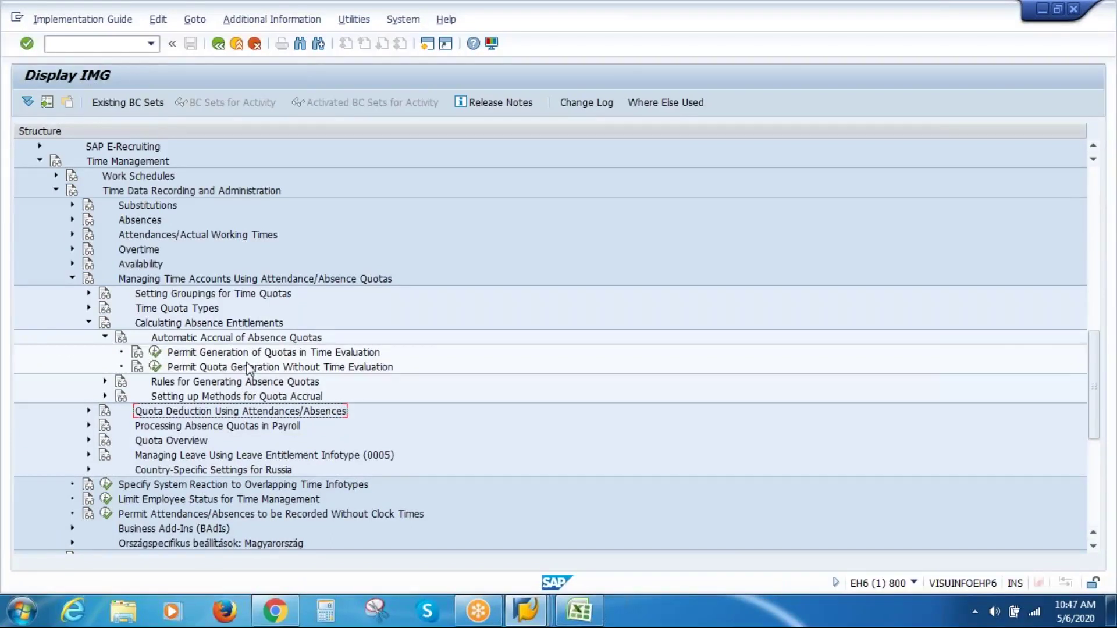
{"action": "left_click", "coordinate": [236, 354]}
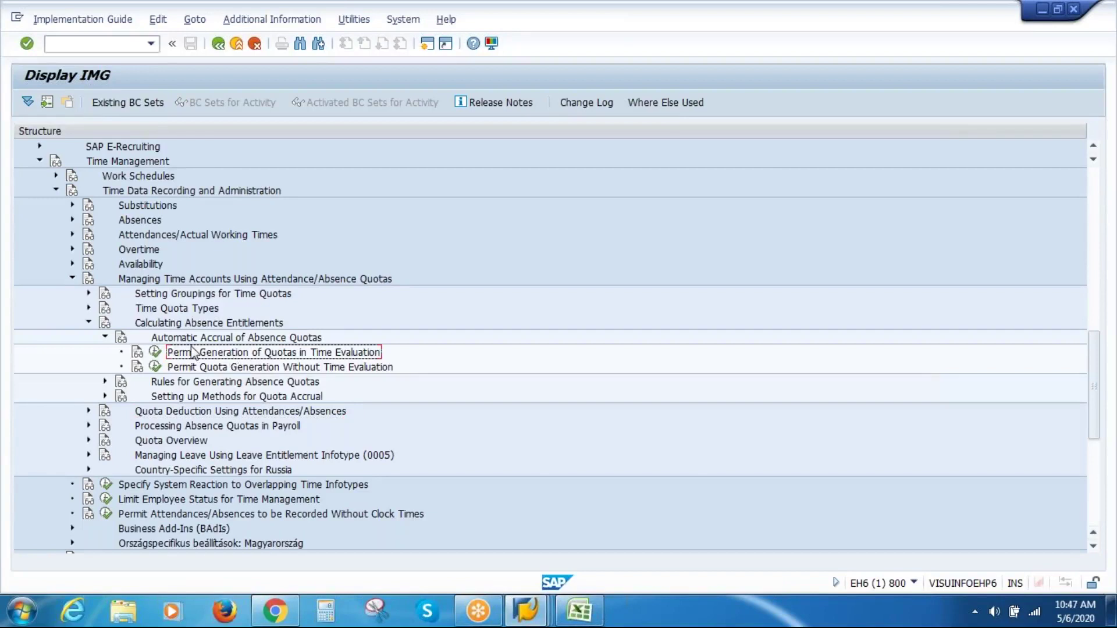
{"action": "left_click", "coordinate": [155, 352]}
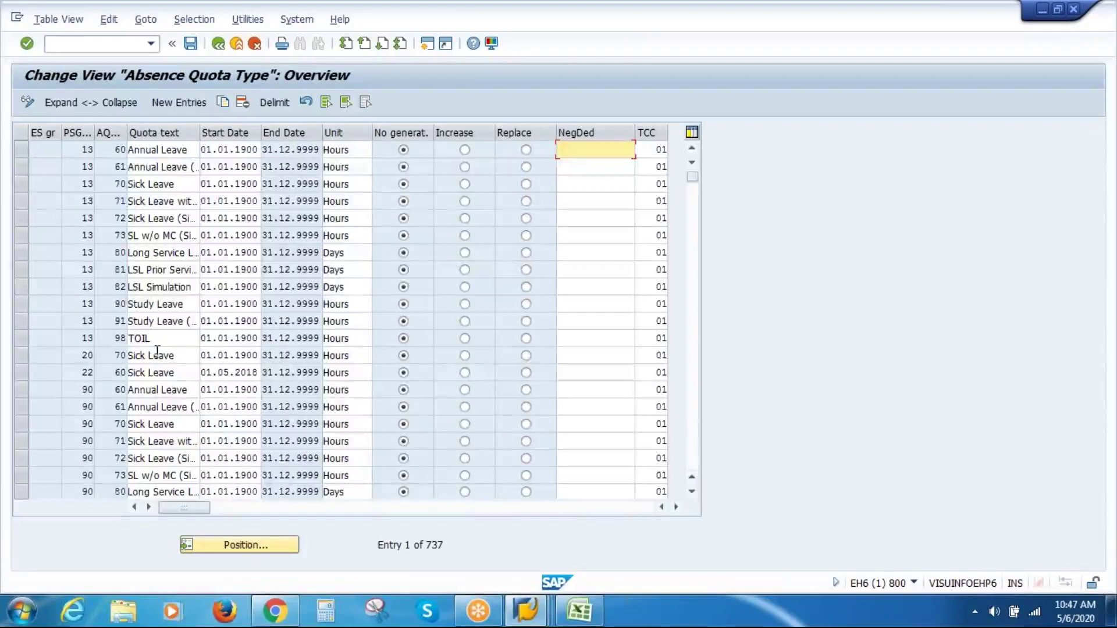
Position the quota generation list on ES grouping 2, PS grouping 02 and absence quota type 85.
{"action": "left_click", "coordinate": [252, 546]}
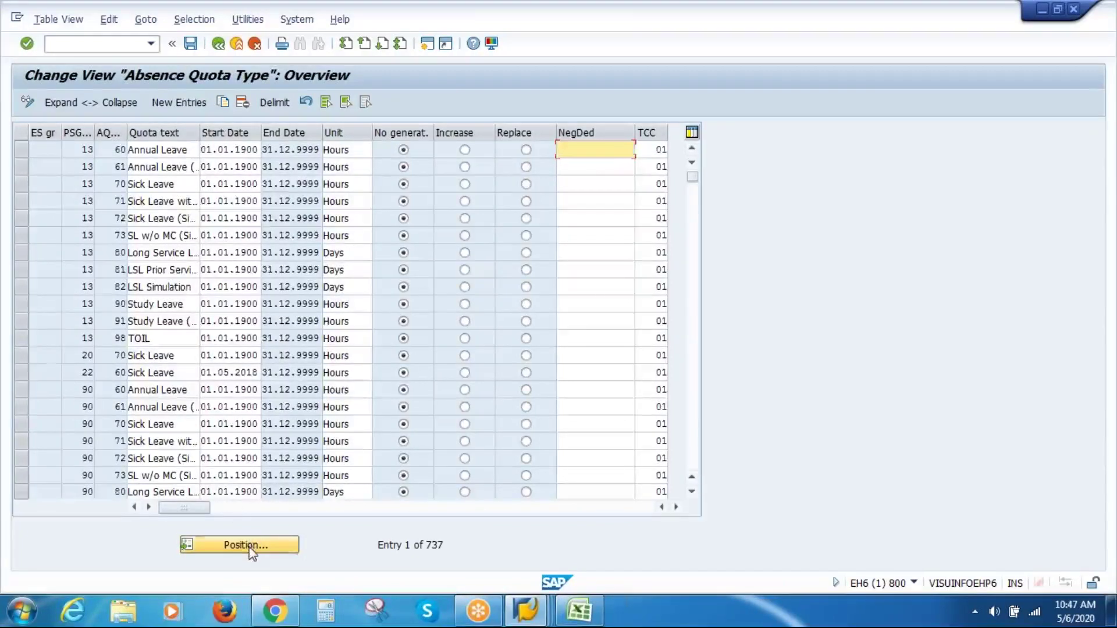
{"action": "type", "text": "2"}
{"action": "key", "text": "Tab"}
{"action": "type", "text": "02"}
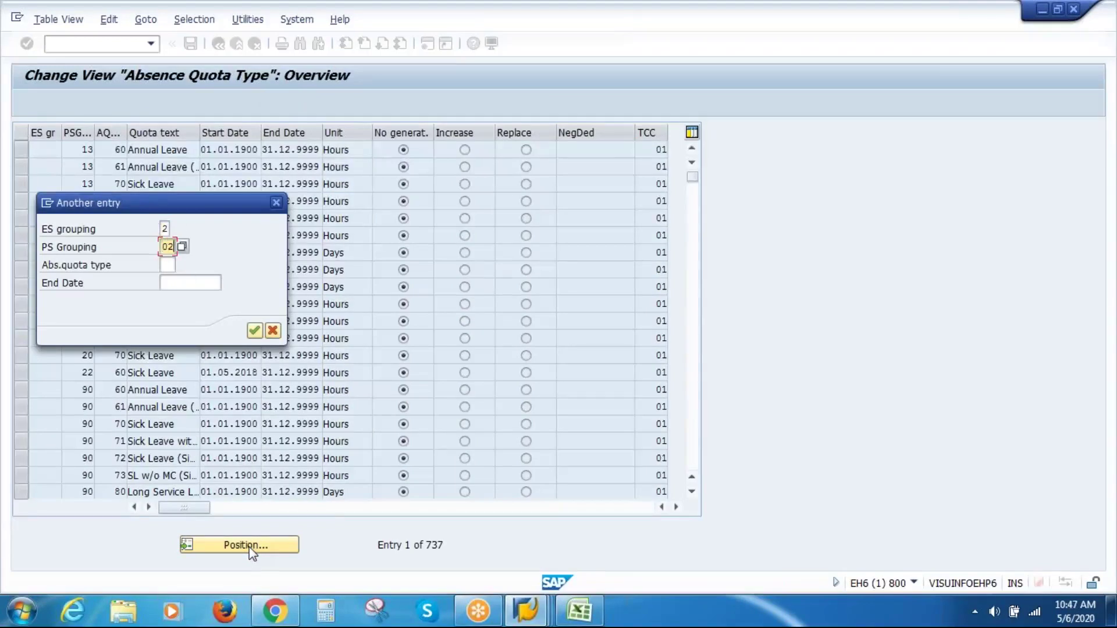
{"action": "key", "text": "Tab"}
{"action": "type", "text": "01"}
{"action": "key", "text": "Return"}
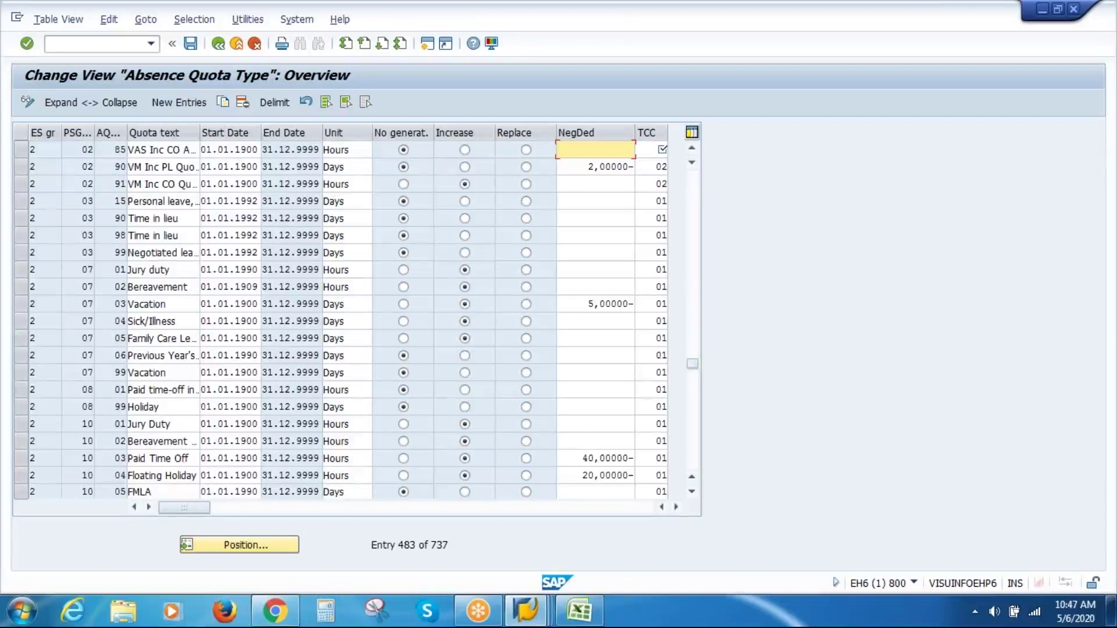
Set the time constraint class of the VAS Inc CO quota type 85 to 02.
{"action": "left_click", "coordinate": [24, 150]}
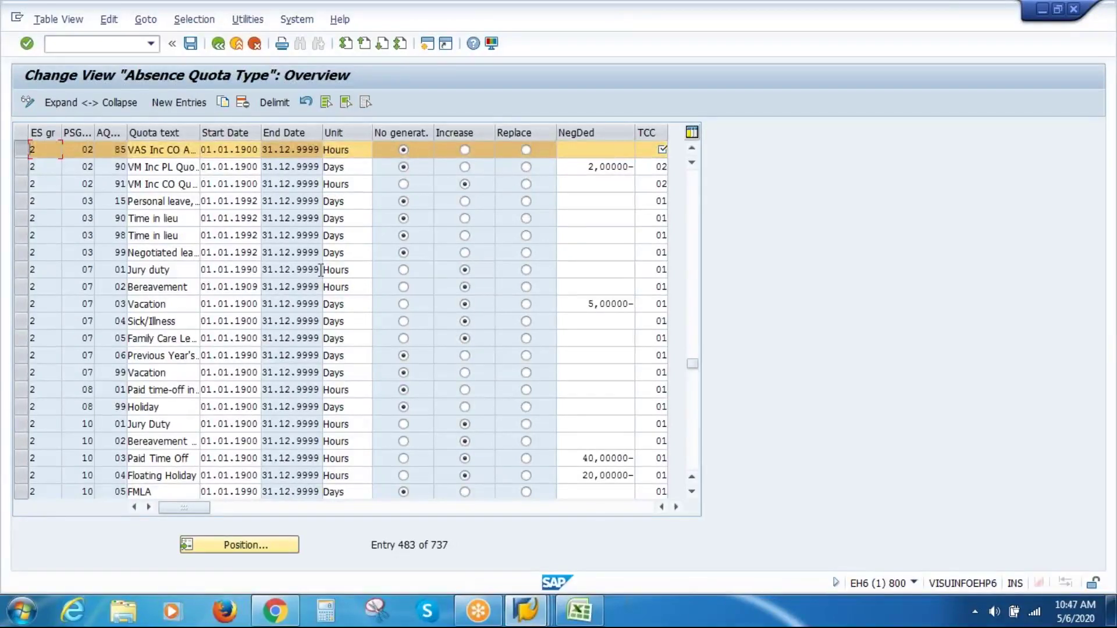
{"action": "left_click", "coordinate": [692, 153]}
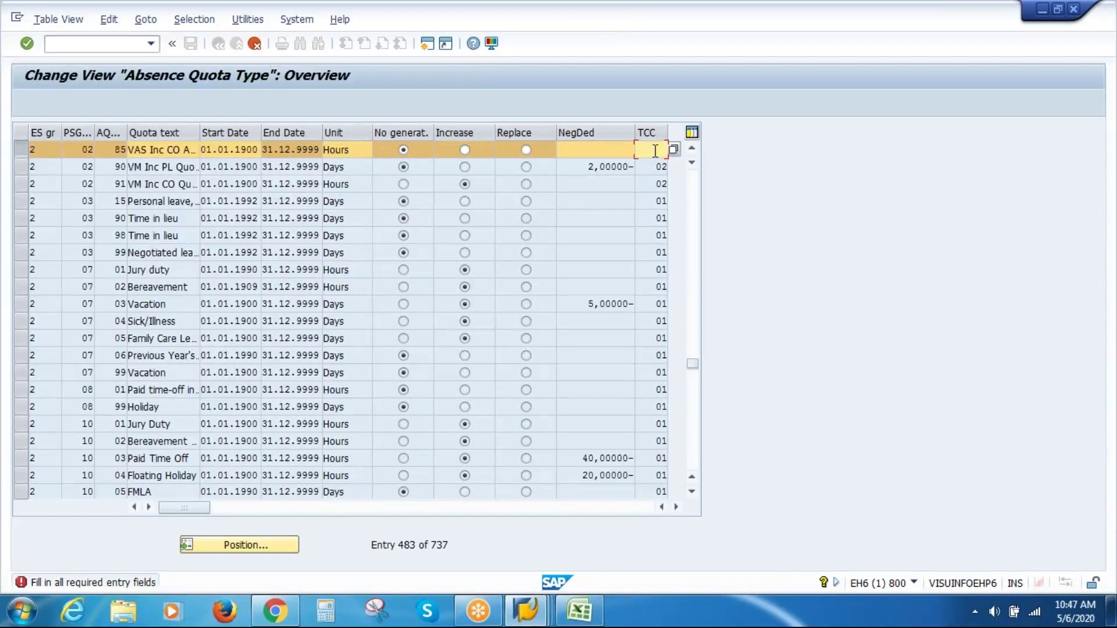
{"action": "type", "text": "02"}
Set quota type 85's generation option to Increase and save the view in the proposed customizing request.
{"action": "left_click", "coordinate": [692, 149]}
{"action": "left_click", "coordinate": [693, 149]}
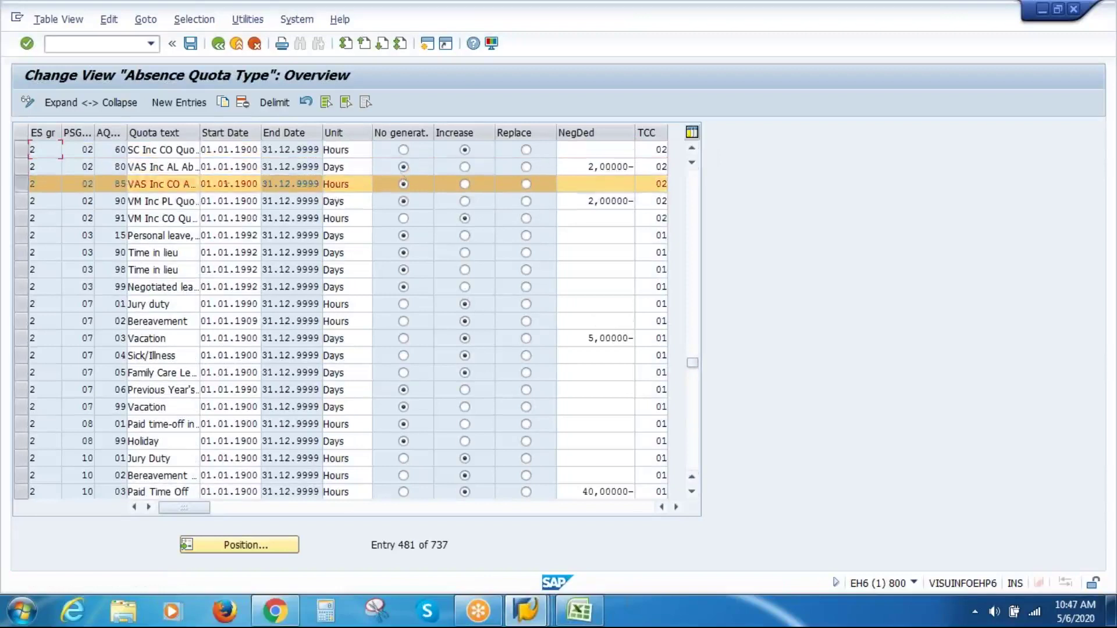
{"action": "left_click", "coordinate": [22, 171]}
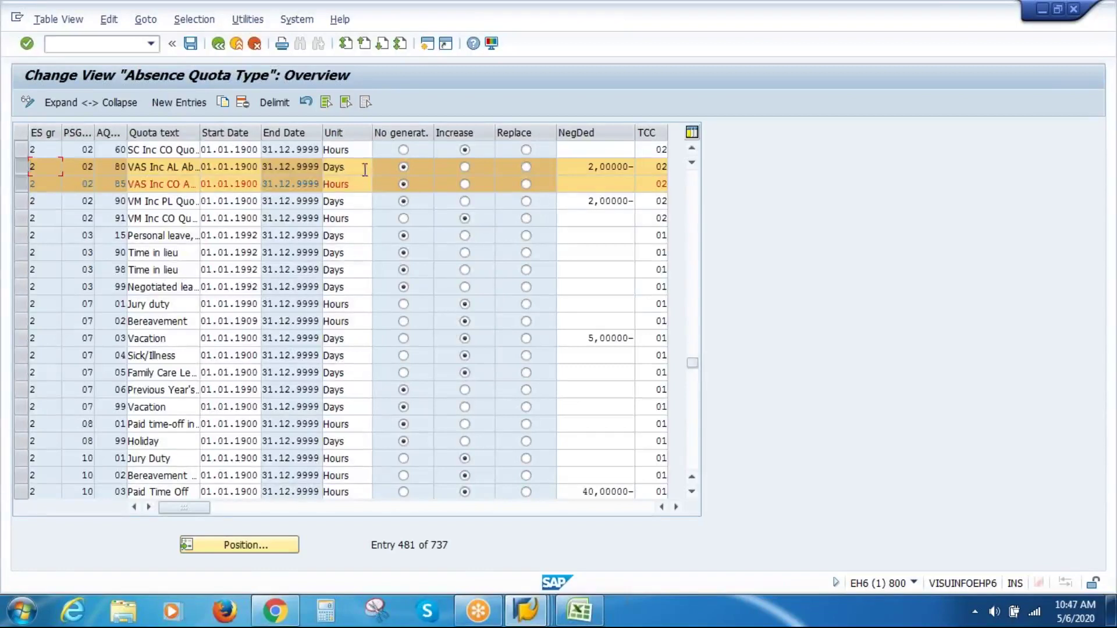
{"action": "left_click", "coordinate": [402, 184]}
{"action": "left_click", "coordinate": [464, 184]}
{"action": "left_click", "coordinate": [465, 185]}
{"action": "left_click", "coordinate": [191, 43]}
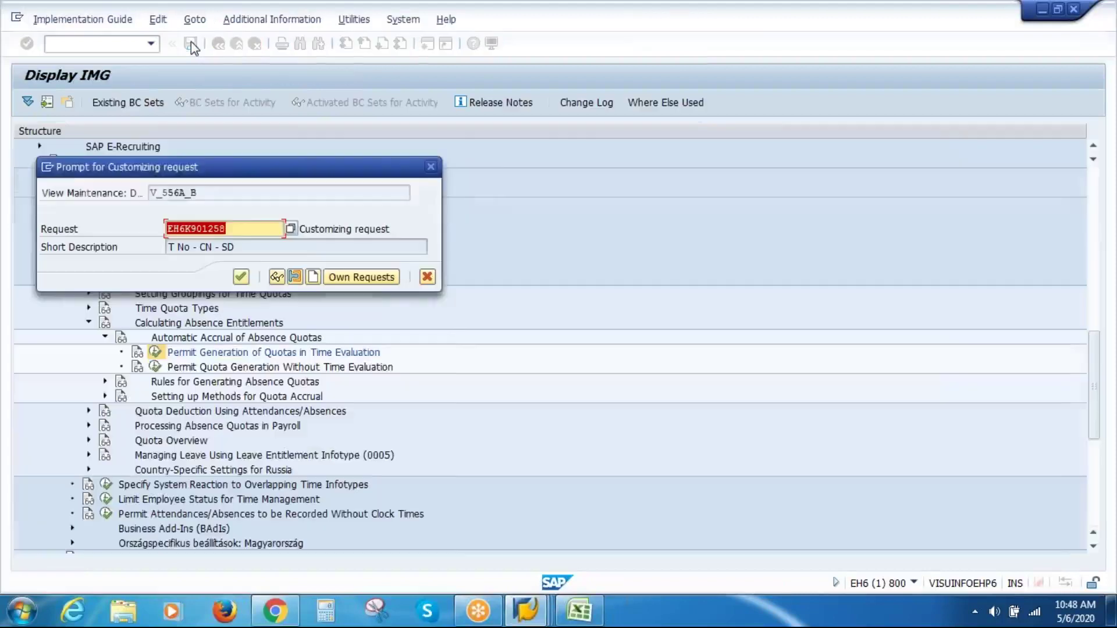
{"action": "left_click", "coordinate": [241, 277]}
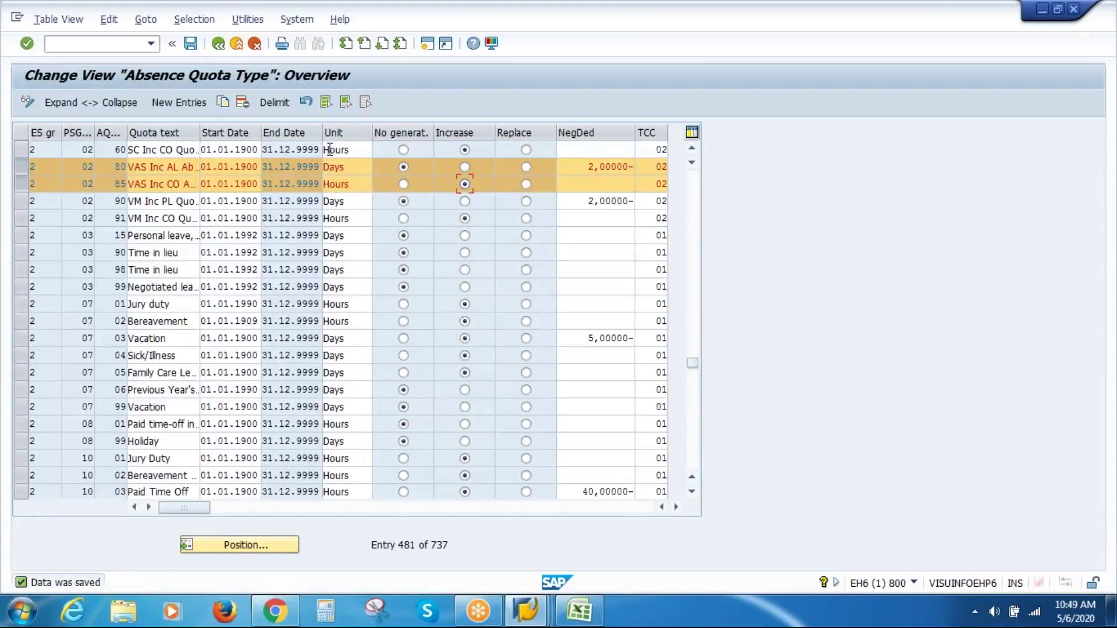
{"action": "left_click", "coordinate": [190, 45]}
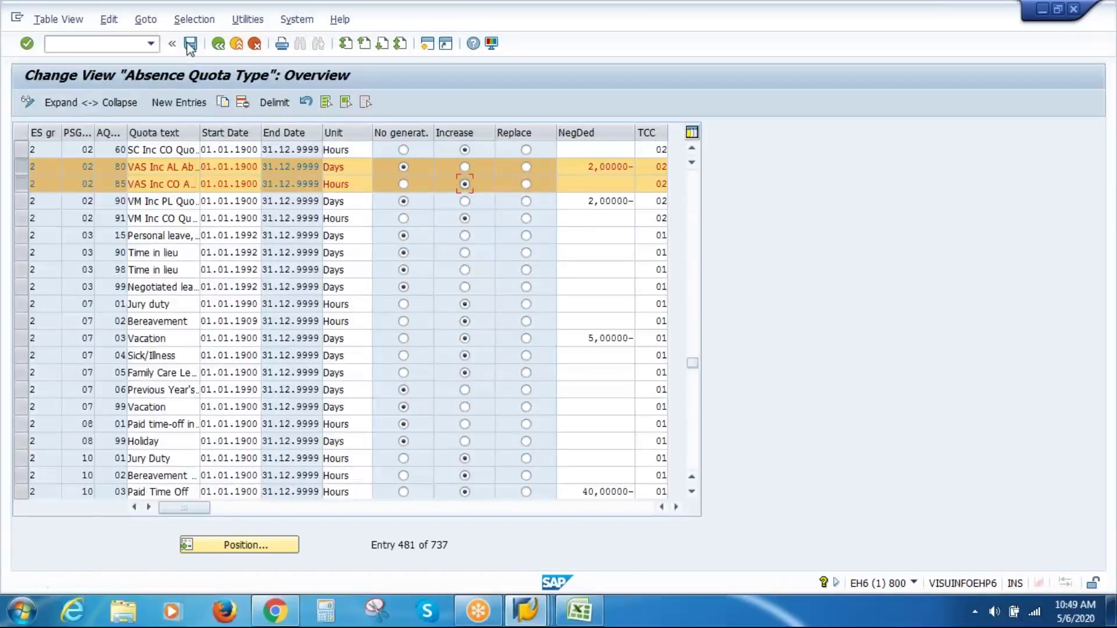
Return to the implementation guide and open the Modify Feature QUOMO activity of Specify Rule Groups for Quota Type Selection under Rules for Generating Absence Quotas.
{"action": "left_click", "coordinate": [221, 49]}
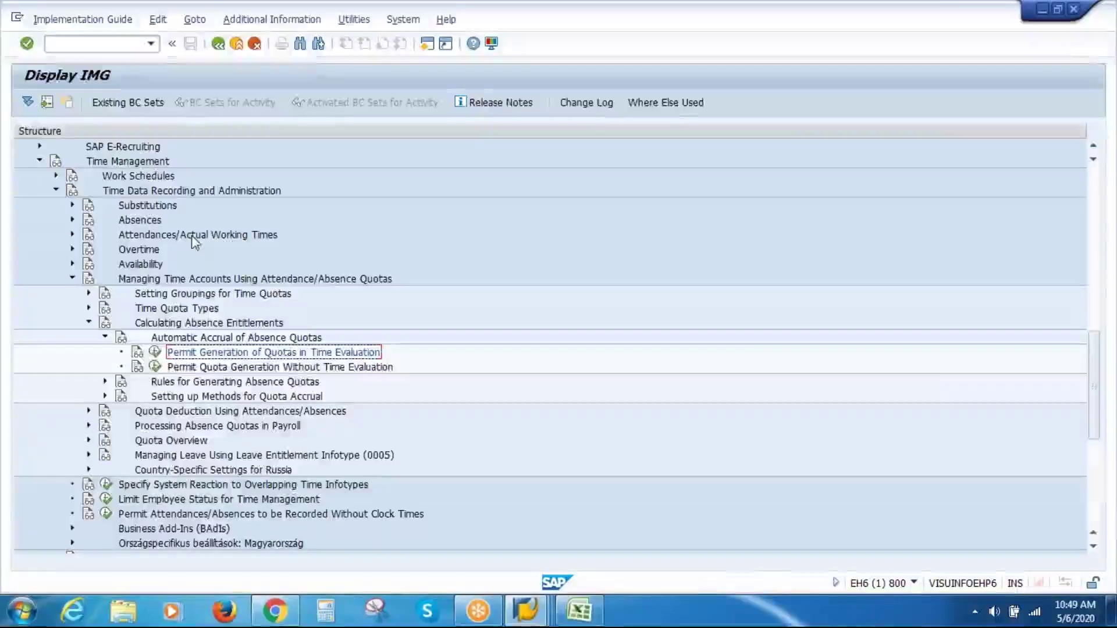
{"action": "left_click", "coordinate": [106, 382]}
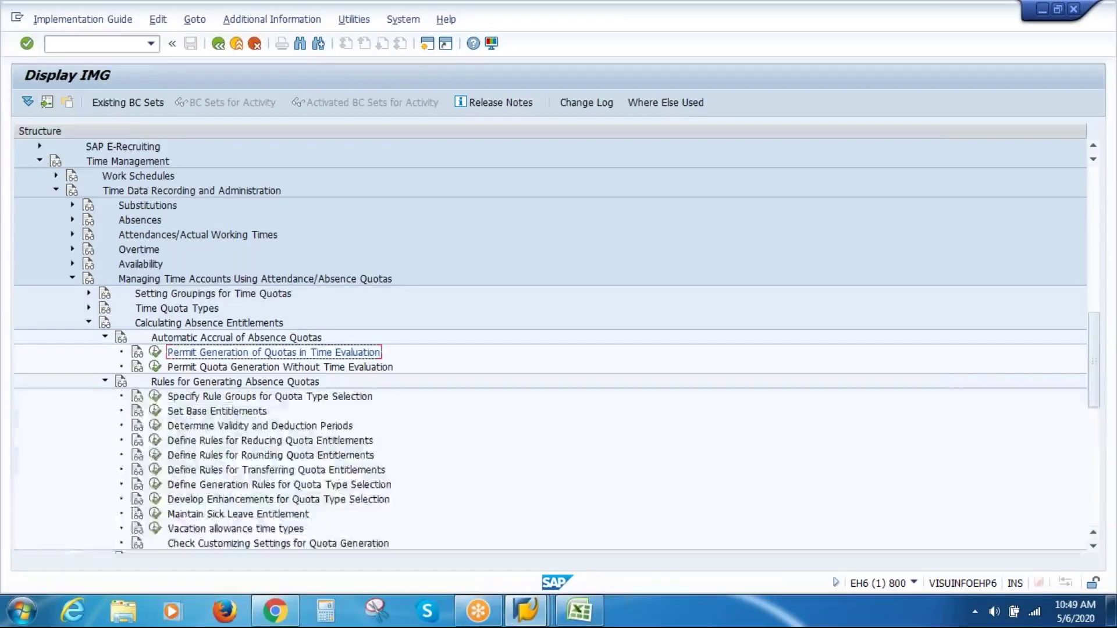
{"action": "left_click", "coordinate": [236, 399]}
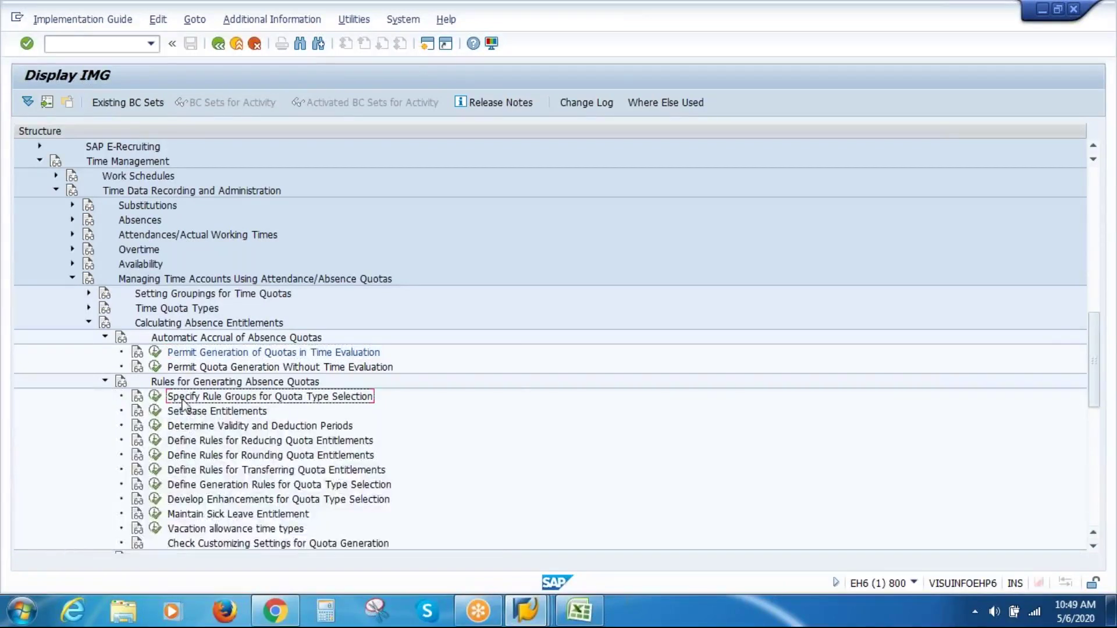
{"action": "left_click", "coordinate": [155, 398]}
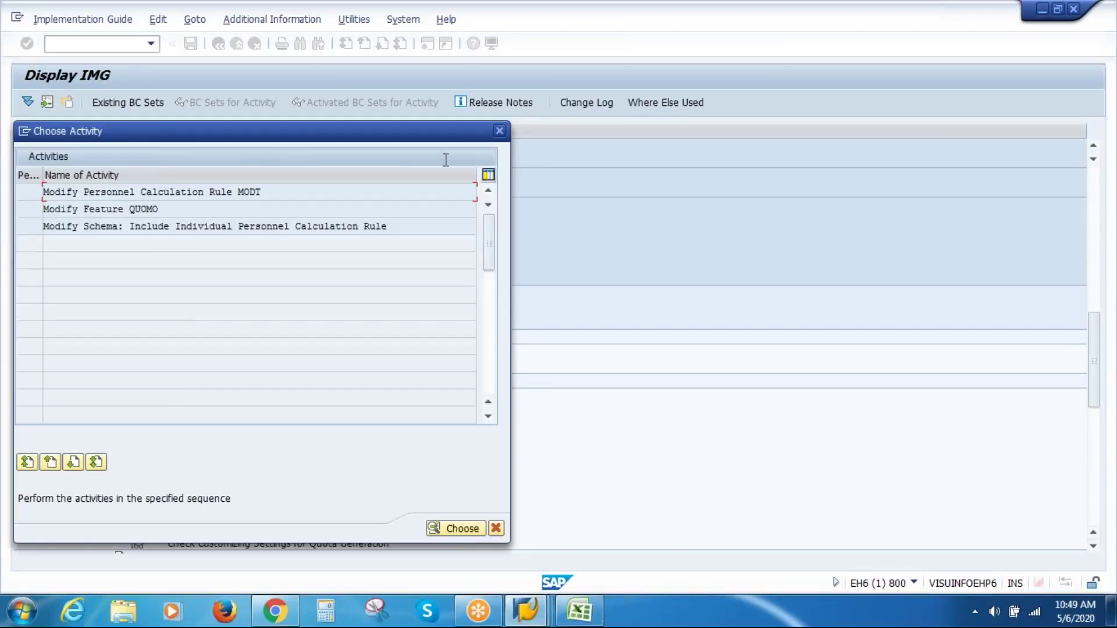
{"action": "left_click", "coordinate": [501, 136]}
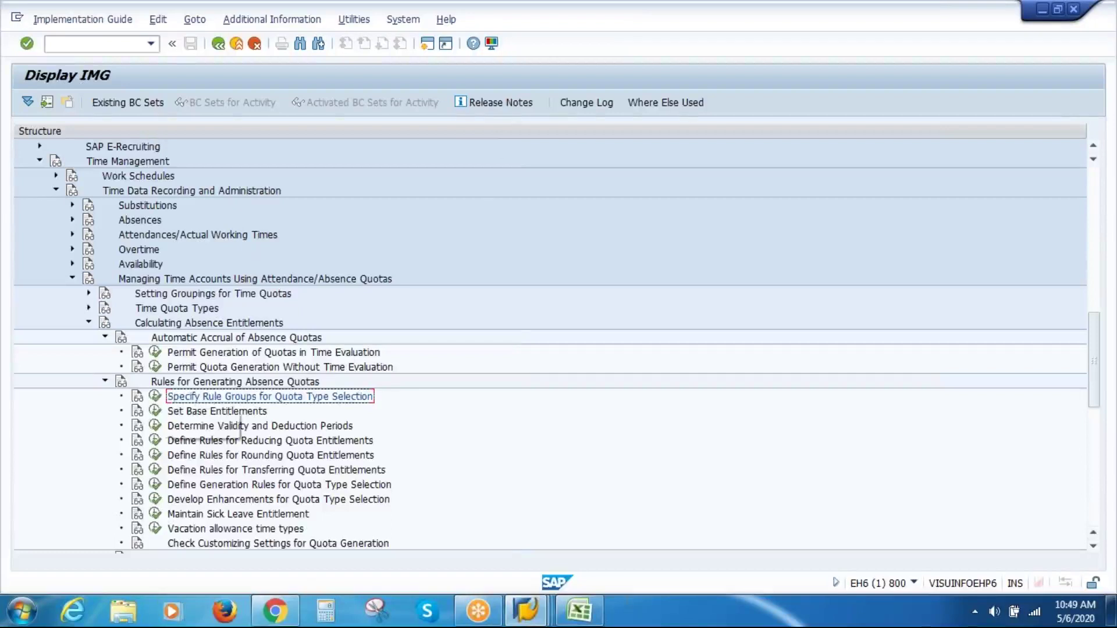
{"action": "left_click", "coordinate": [155, 398]}
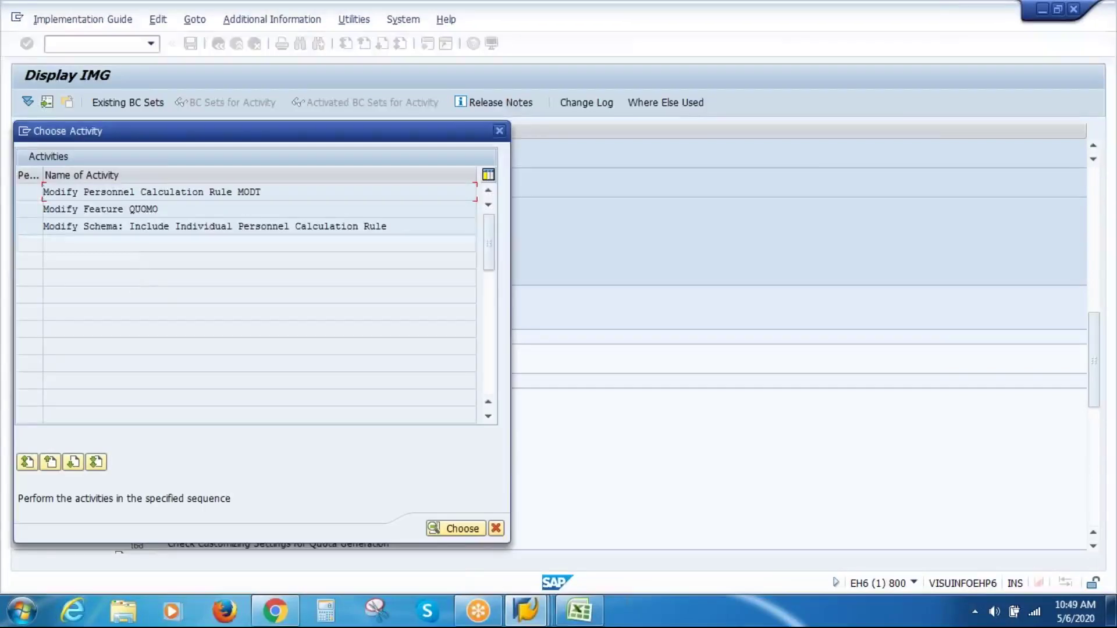
{"action": "double_click", "coordinate": [139, 208]}
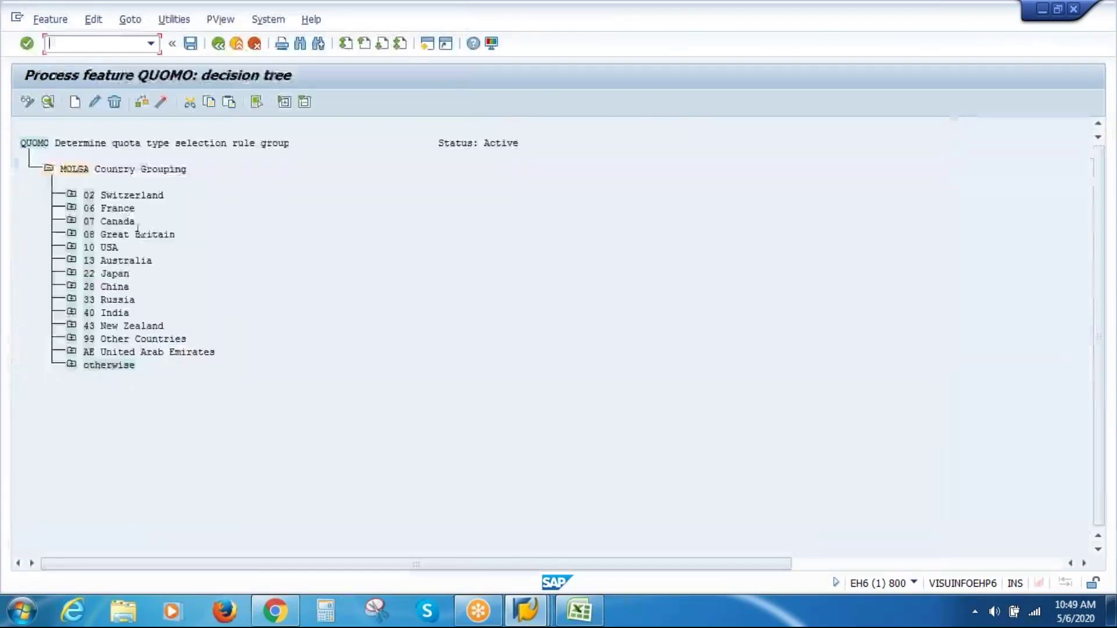
Expand country grouping 10 USA in the QUOMO decision tree and examine the rule groups of employee subgroups ZM and ZN.
{"action": "left_click", "coordinate": [71, 247]}
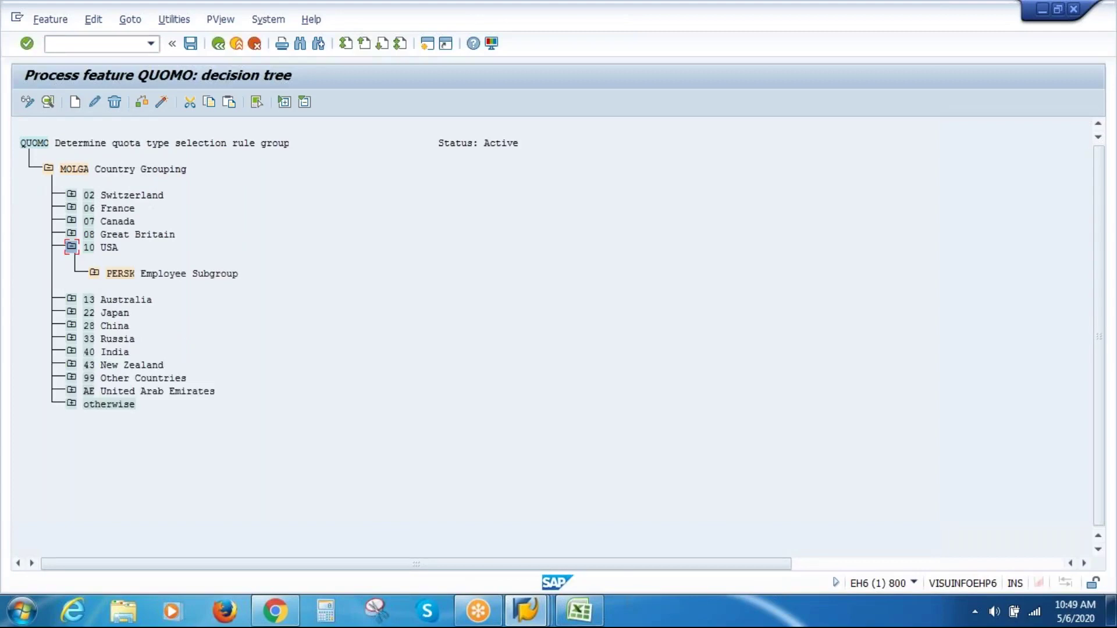
{"action": "left_click", "coordinate": [93, 273]}
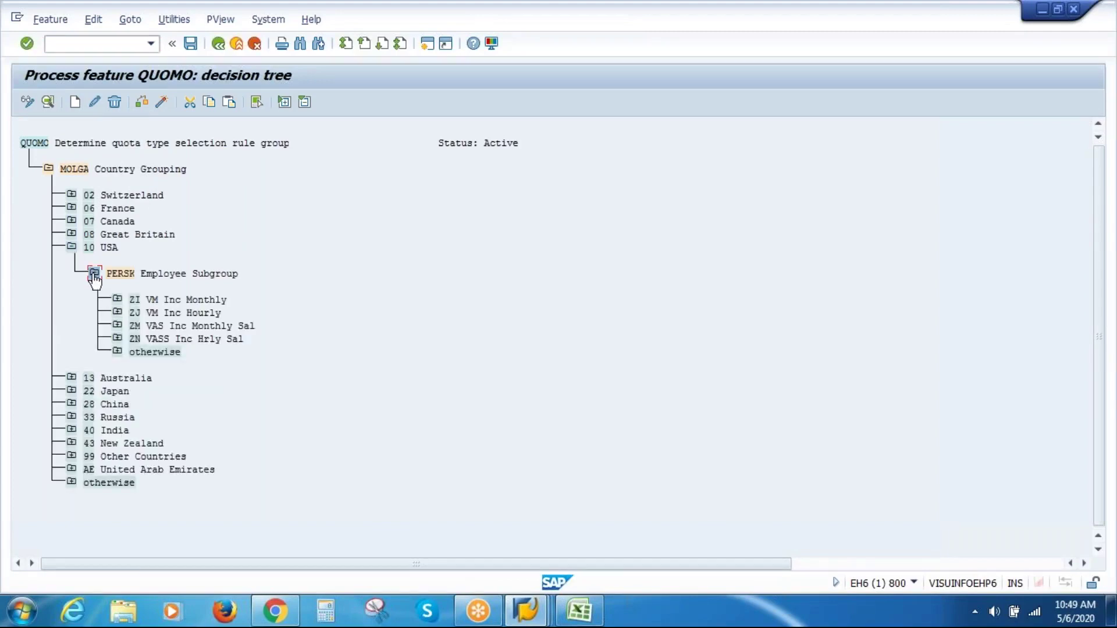
{"action": "left_click", "coordinate": [117, 325]}
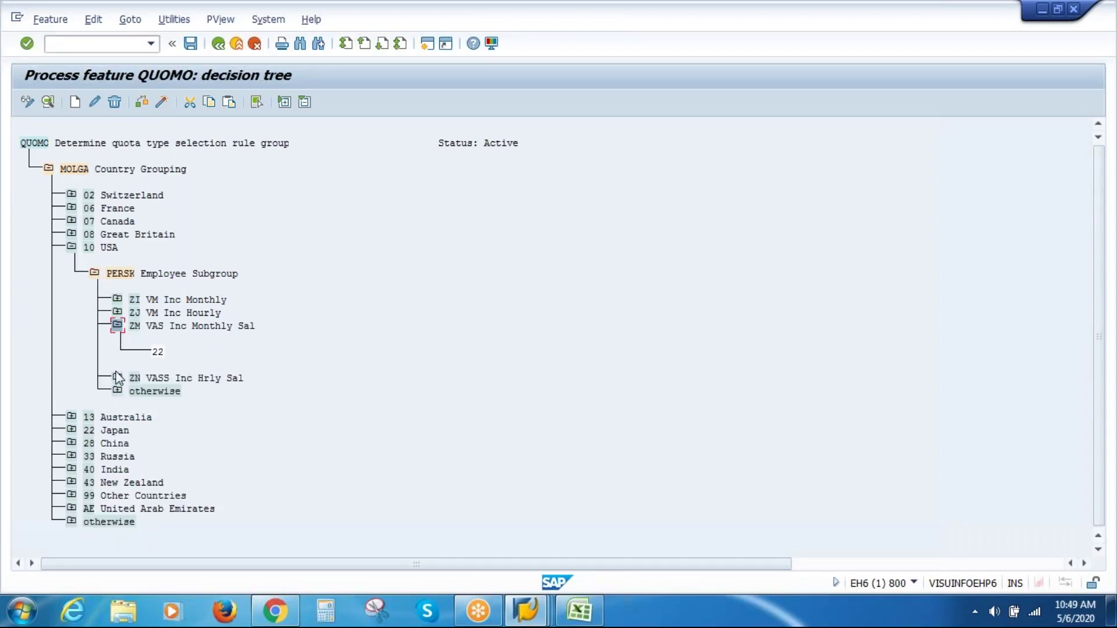
{"action": "left_click", "coordinate": [117, 377]}
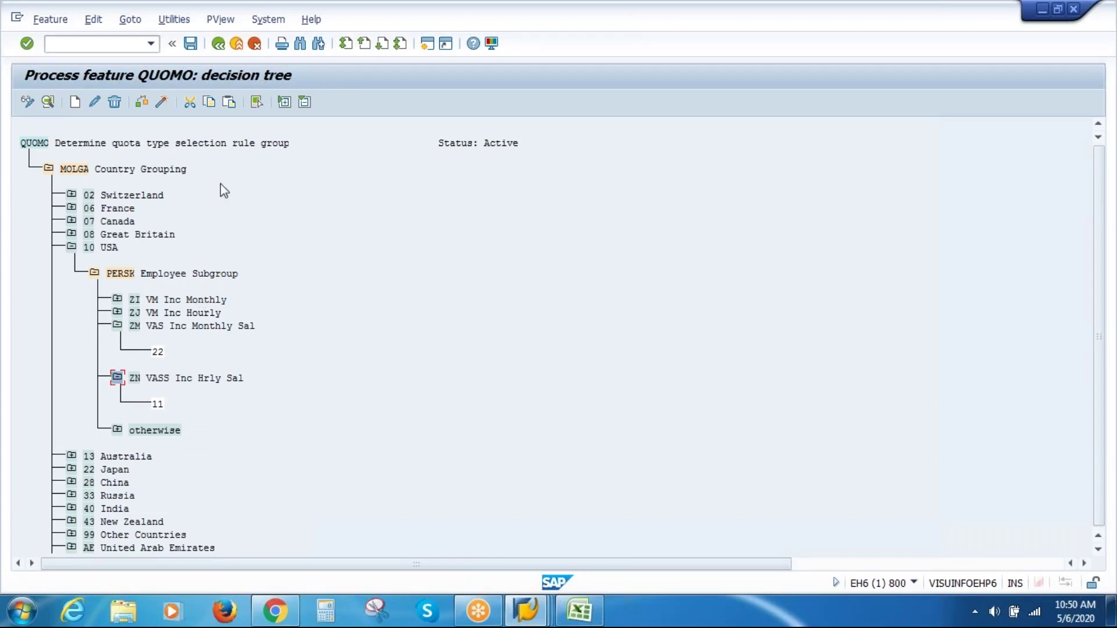
Leave the QUOMO feature and its activity list and open Set Base Entitlements for absence quota generation.
{"action": "left_click", "coordinate": [218, 44]}
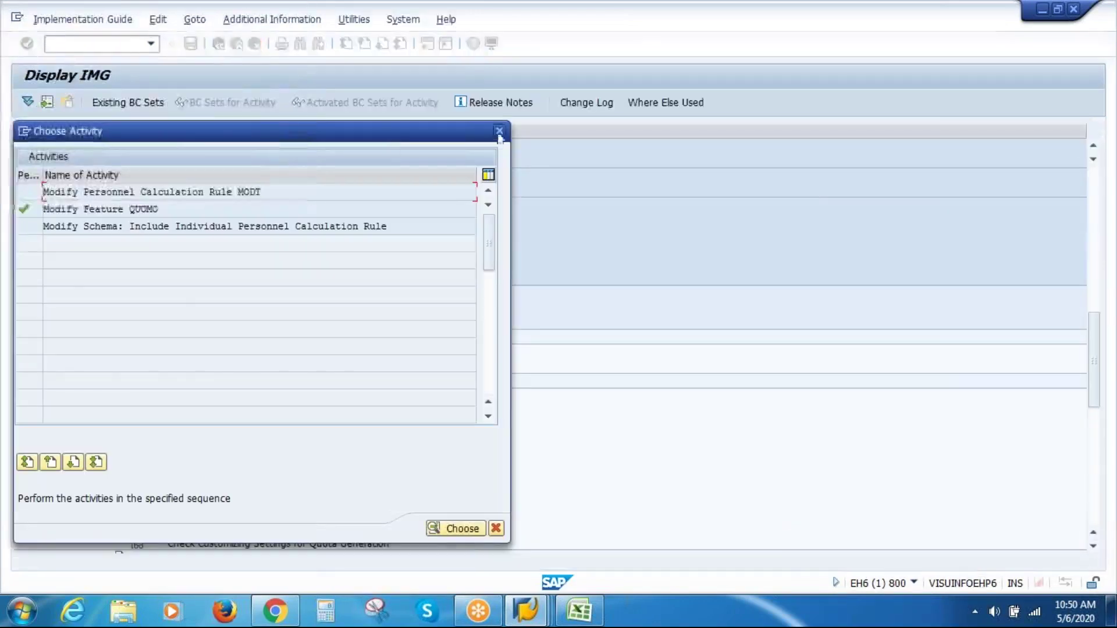
{"action": "left_click", "coordinate": [499, 134]}
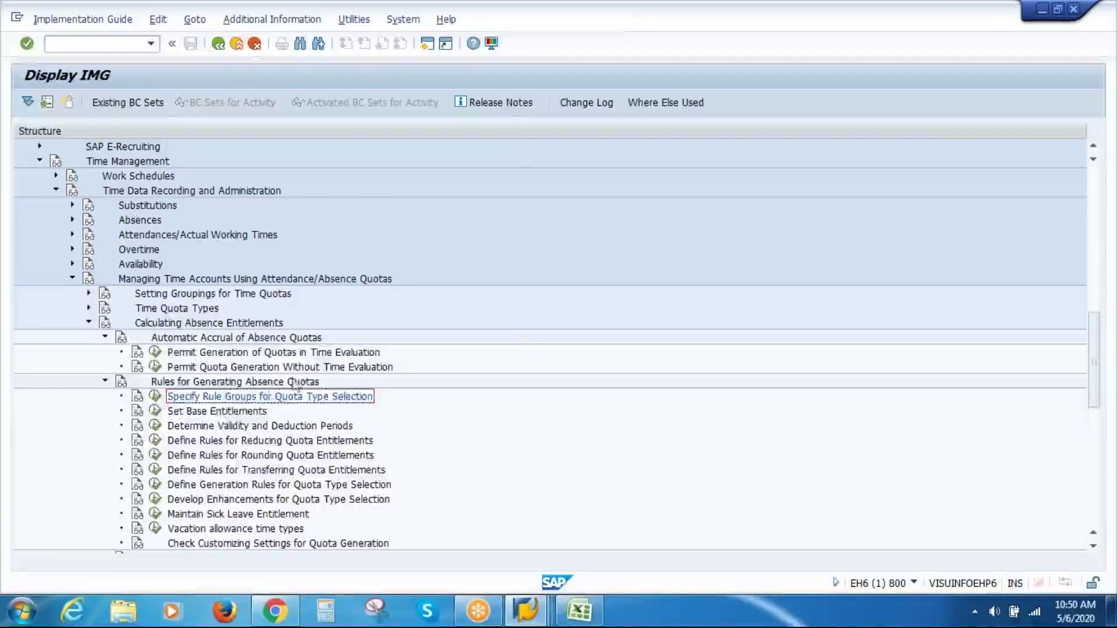
{"action": "left_click", "coordinate": [216, 412]}
{"action": "left_click", "coordinate": [155, 411]}
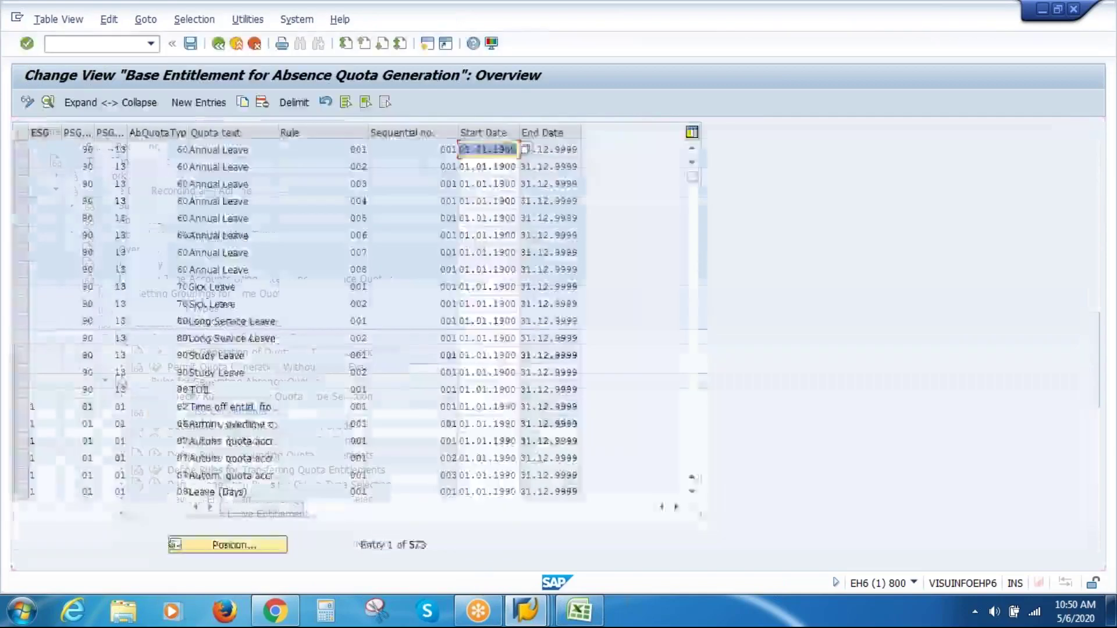
{"action": "left_click", "coordinate": [198, 102]}
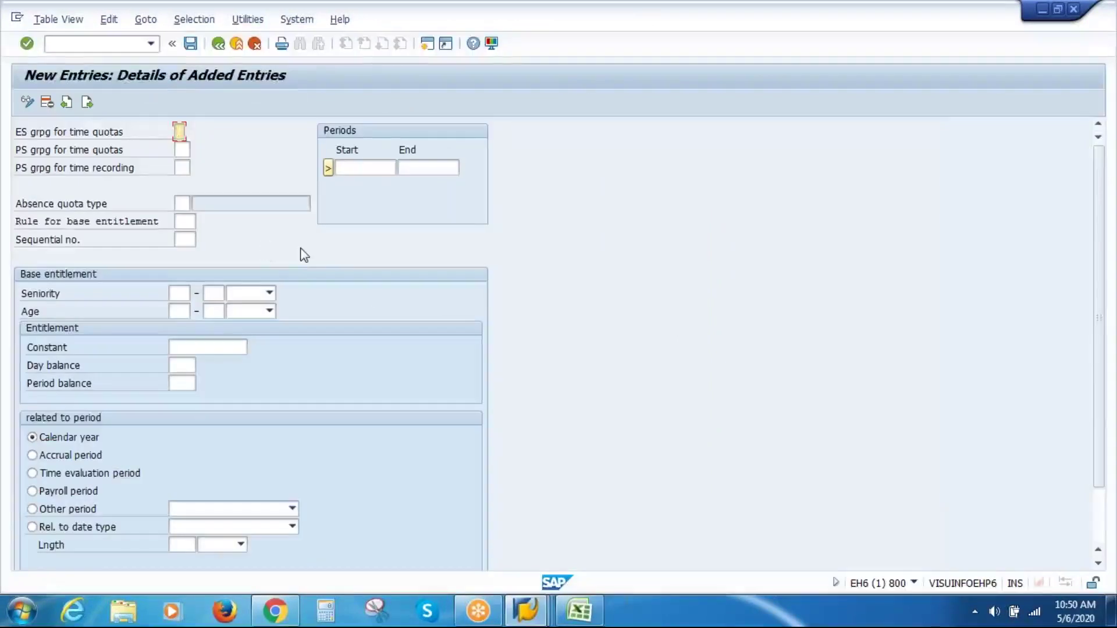
{"action": "type", "text": "2"}
{"action": "key", "text": "Tab"}
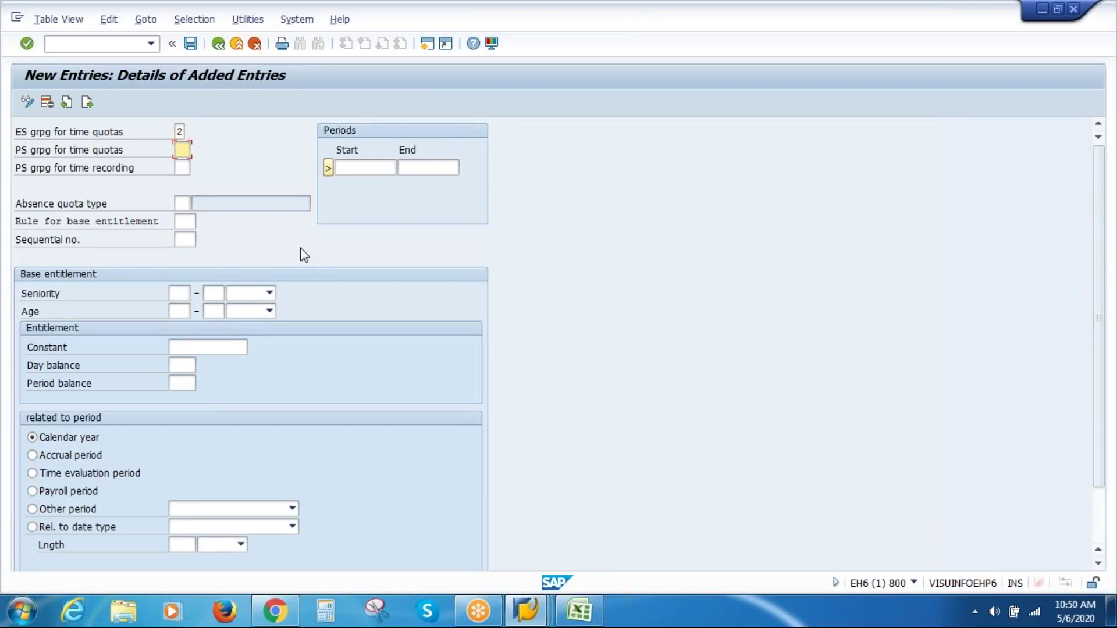
{"action": "type", "text": "02"}
{"action": "key", "text": "Tab"}
{"action": "key", "text": "Tab"}
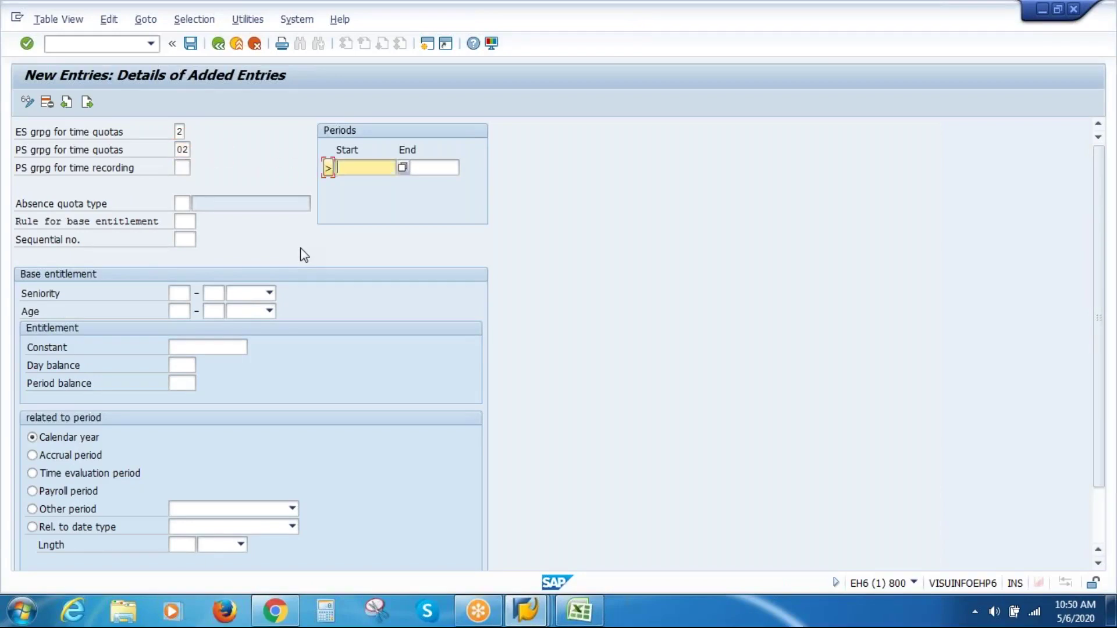
{"action": "key", "text": "Down"}
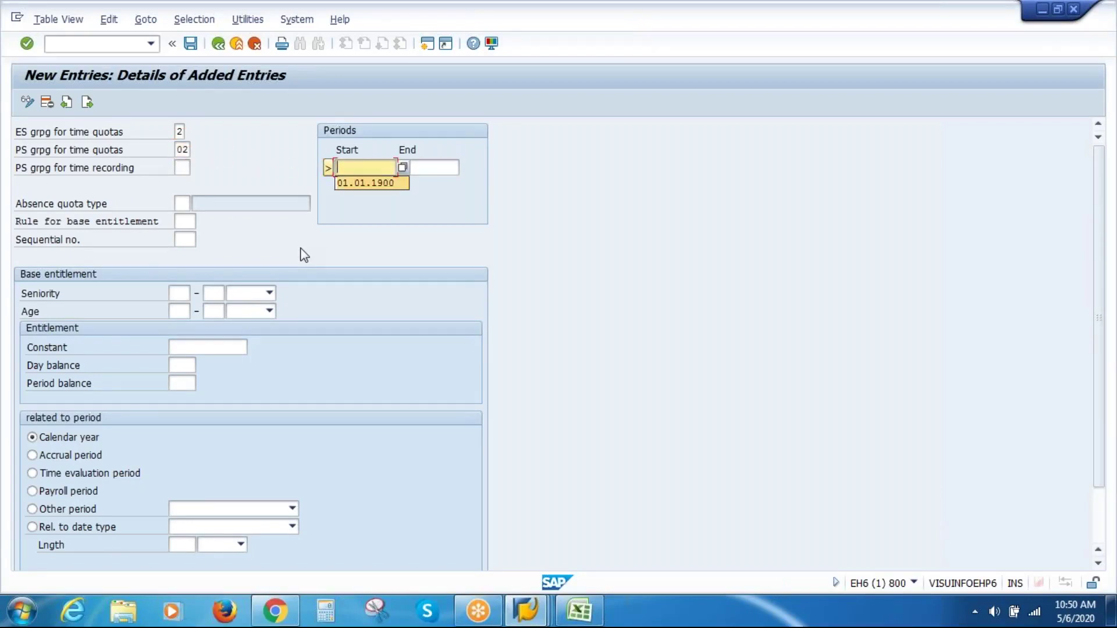
{"action": "key", "text": "Tab"}
{"action": "key", "text": "Down"}
{"action": "key", "text": "Tab"}
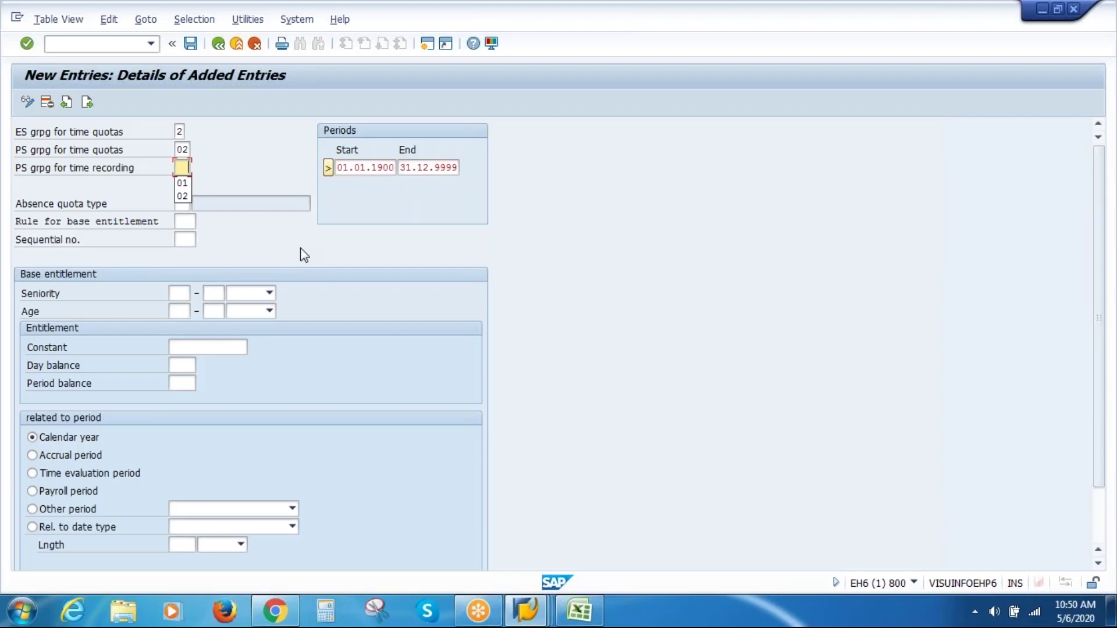
{"action": "key", "text": "Down"}
{"action": "key", "text": "Return"}
{"action": "left_click", "coordinate": [255, 44]}
{"action": "left_click", "coordinate": [236, 303]}
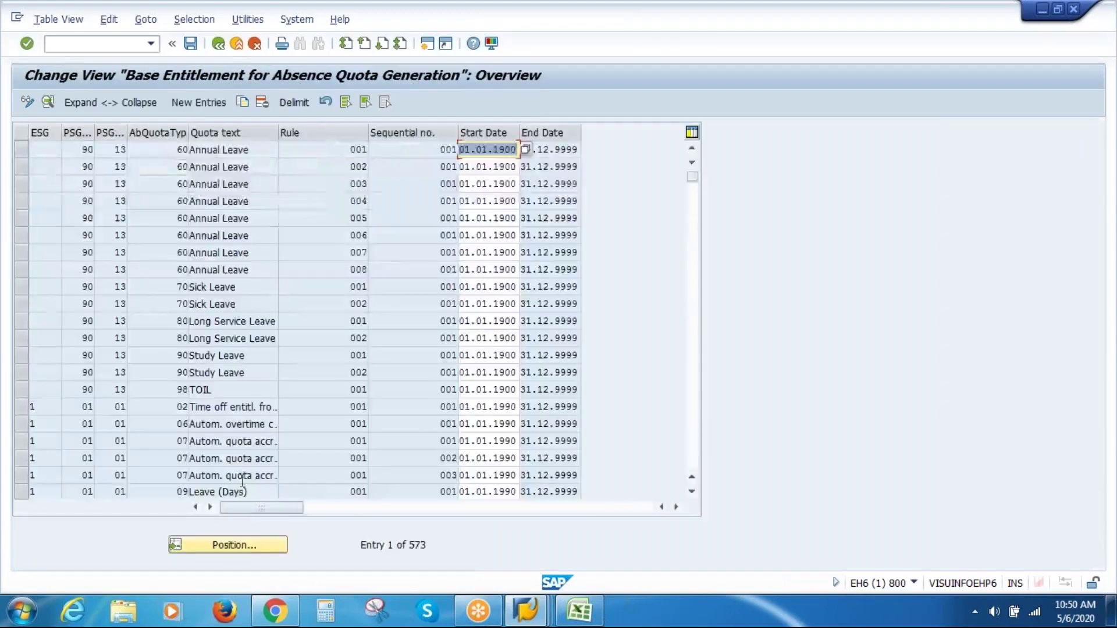
Position the base entitlement list on ES grouping 2, PS grouping 02 and quota type 80, and check the VAS Inc AL row.
{"action": "left_click", "coordinate": [245, 547]}
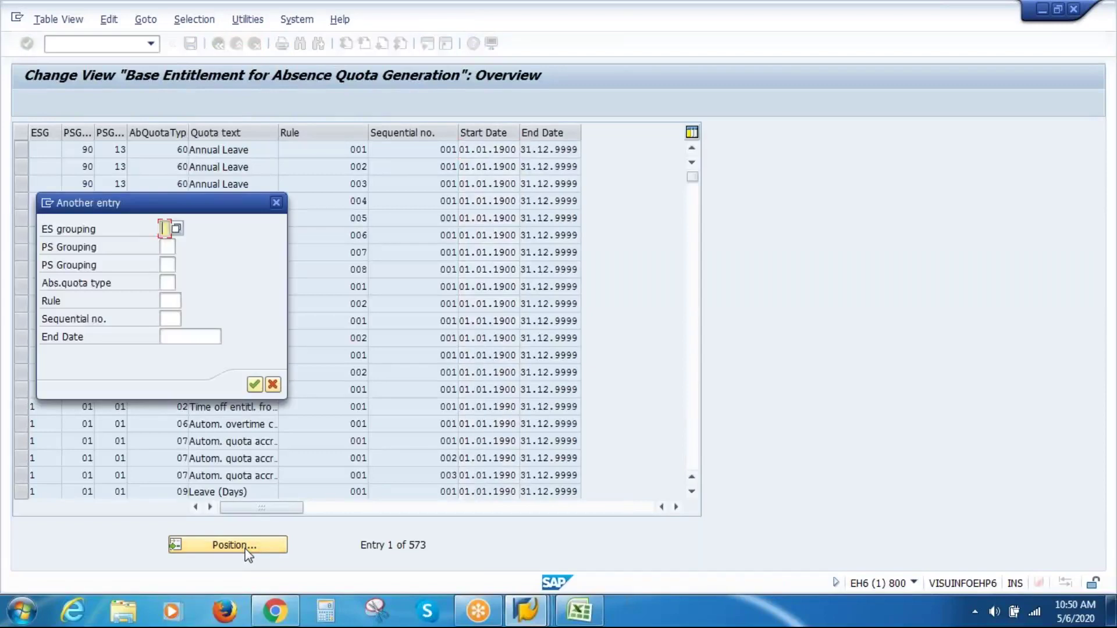
{"action": "type", "text": "2"}
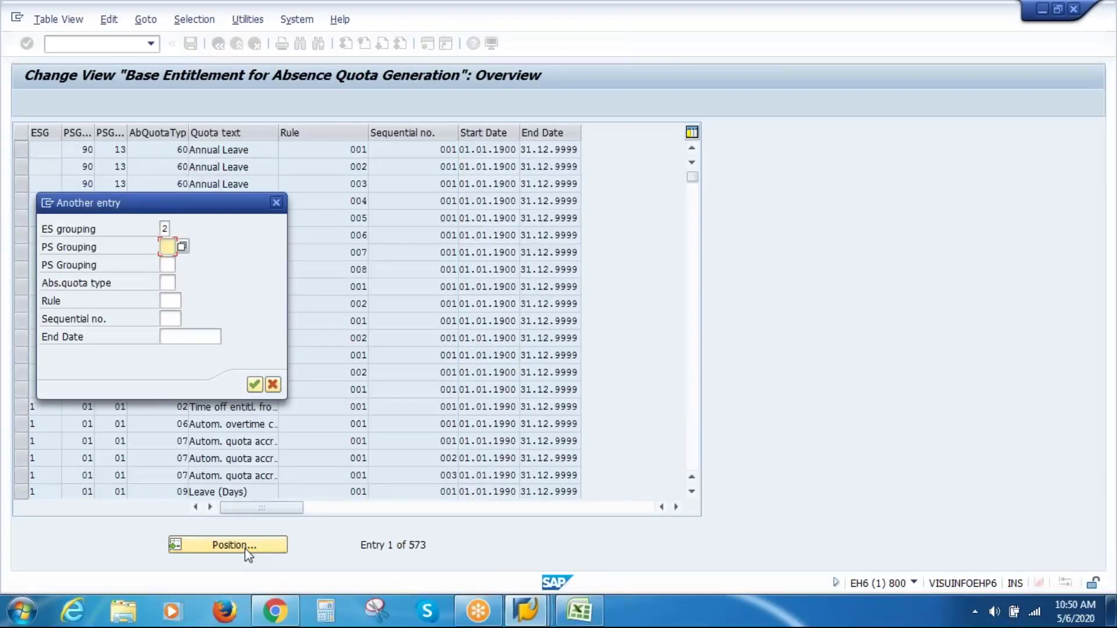
{"action": "type", "text": "02"}
{"action": "left_click", "coordinate": [169, 282]}
{"action": "type", "text": "80"}
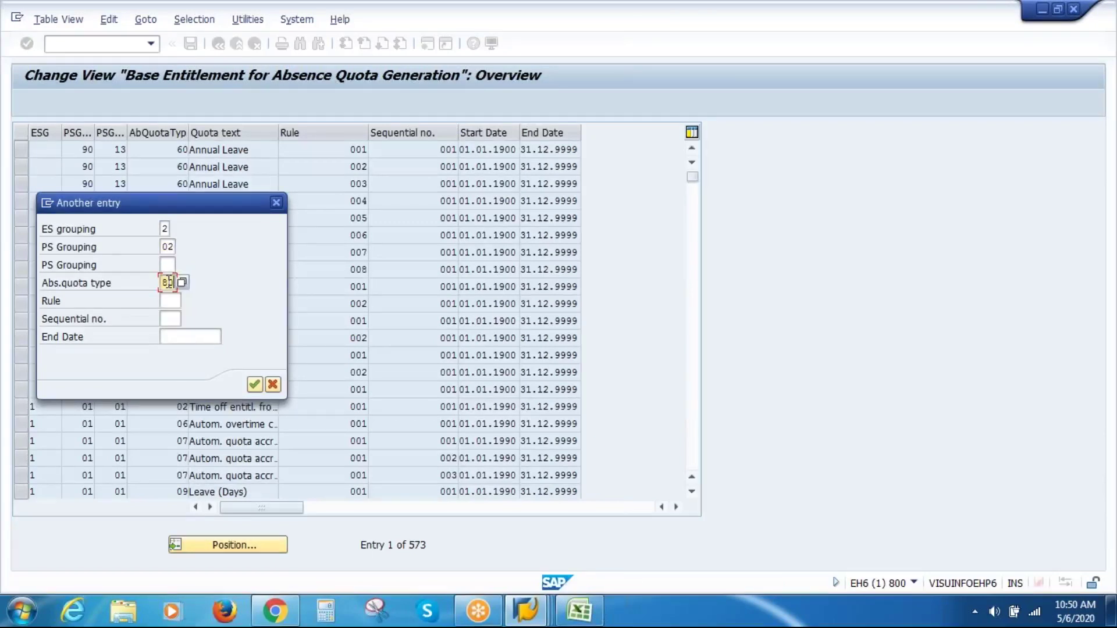
{"action": "key", "text": "Return"}
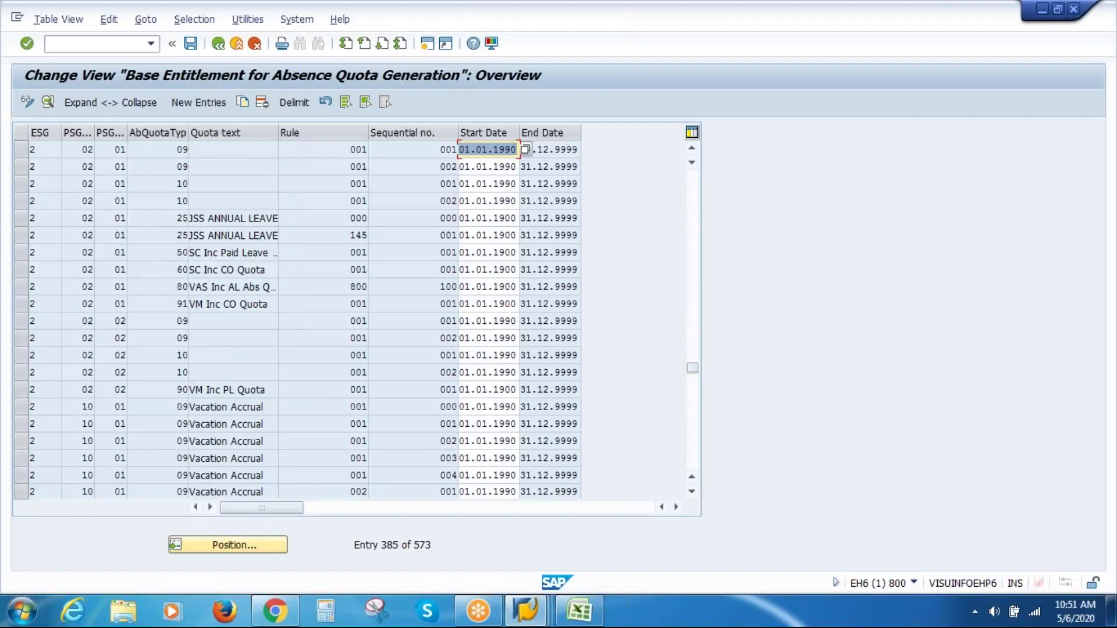
{"action": "left_click", "coordinate": [19, 288]}
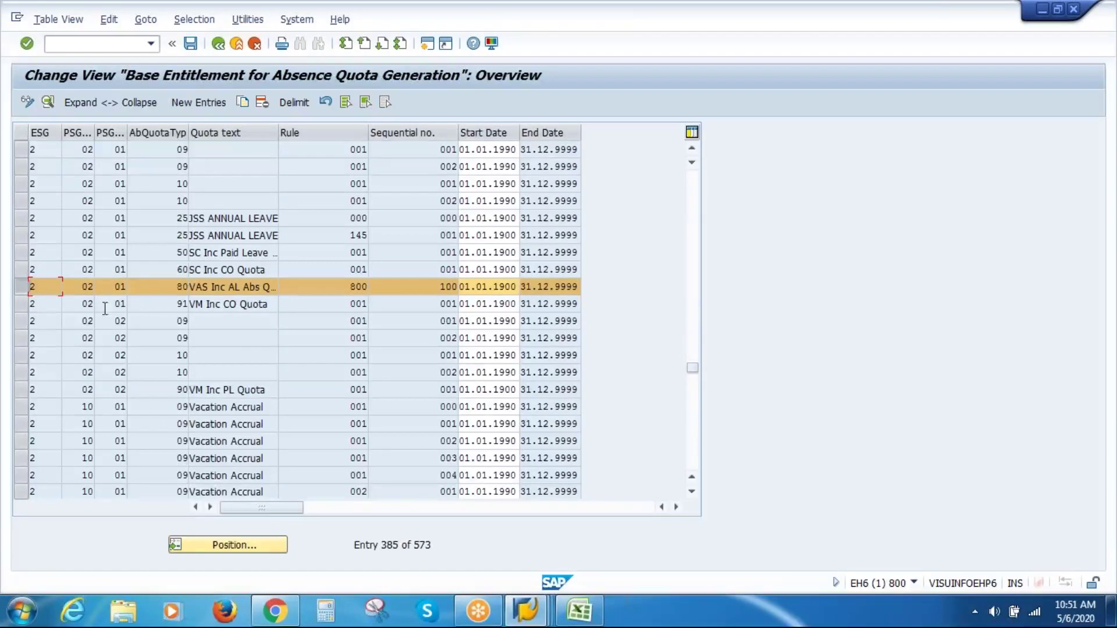
{"action": "left_click", "coordinate": [25, 287]}
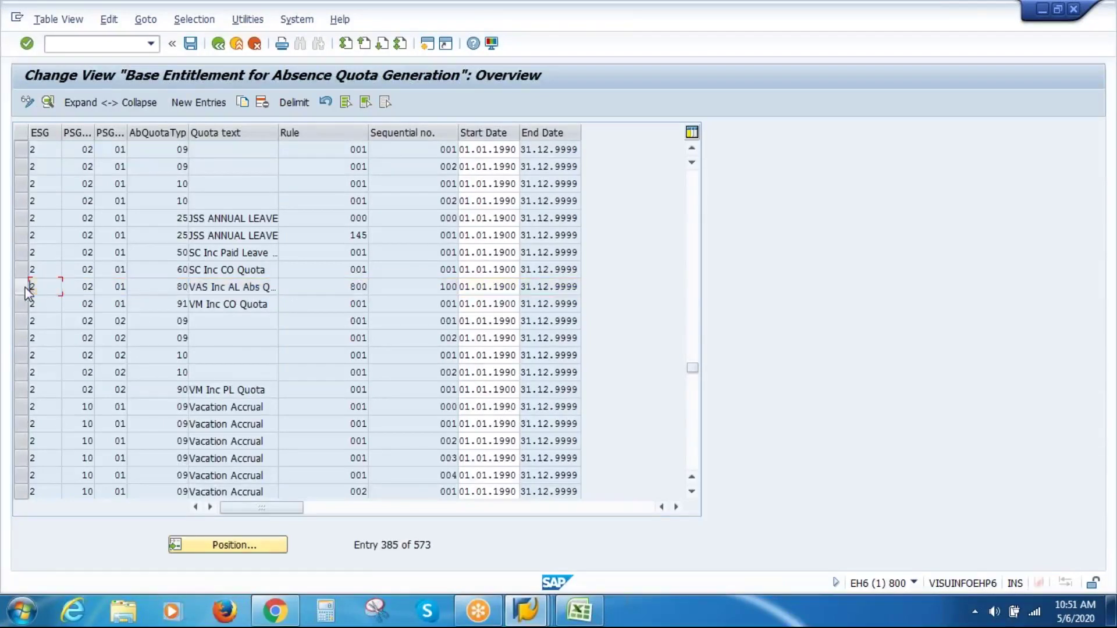
Create a new base entitlement entry with ES grouping 2 and PS grouping 02 for time quotas, valid from 01.01.1900 to 31.12.9999.
{"action": "left_click", "coordinate": [199, 102]}
{"action": "type", "text": "2"}
{"action": "key", "text": "Tab"}
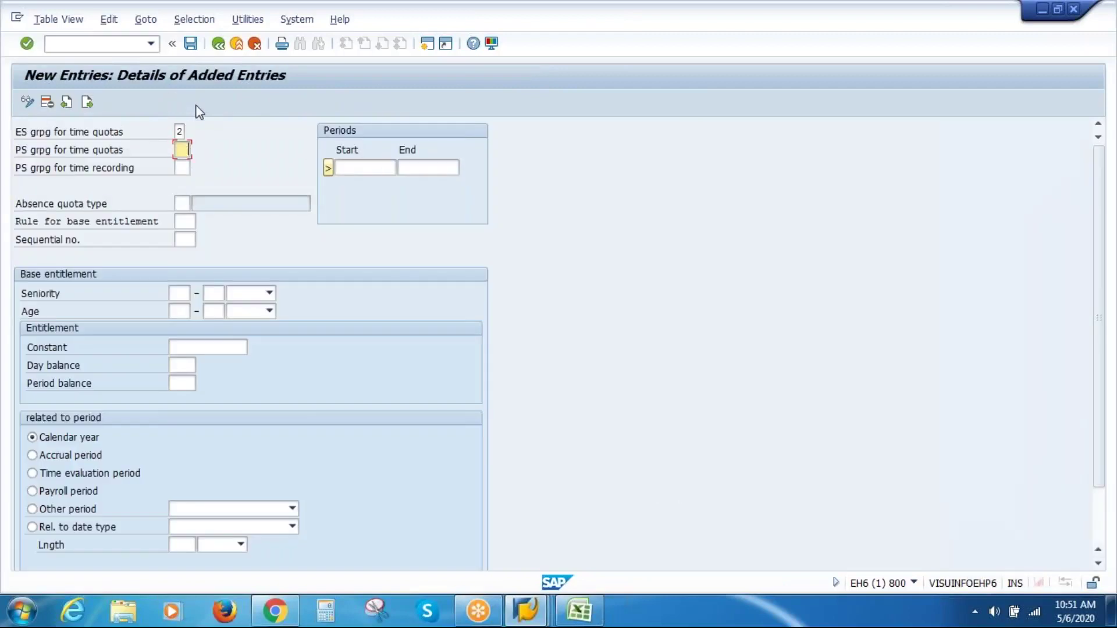
{"action": "type", "text": "02"}
{"action": "key", "text": "Tab"}
{"action": "key", "text": "Tab"}
{"action": "key", "text": "Down"}
{"action": "key", "text": "Down"}
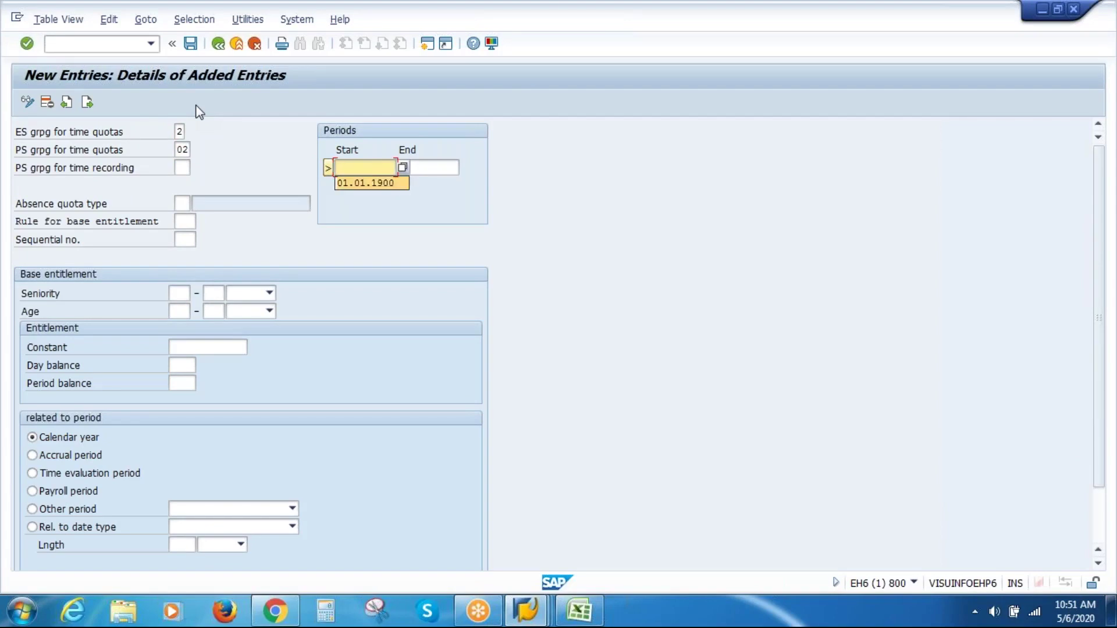
{"action": "key", "text": "Return"}
{"action": "key", "text": "Tab"}
{"action": "key", "text": "Down"}
{"action": "key", "text": "Down"}
{"action": "key", "text": "Return"}
{"action": "key", "text": "Tab"}
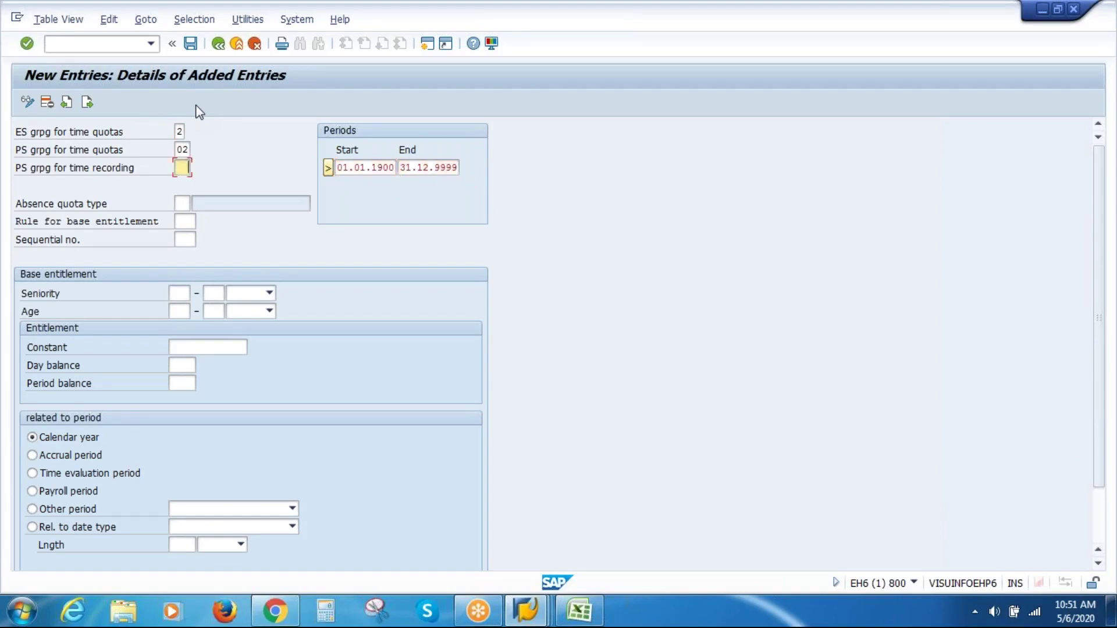
Set the entry's PS grouping for time recording to 01, absence quota type to 85, base entitlement rule to 850 and sequential number to 001.
{"action": "type", "text": "01"}
{"action": "key", "text": "Tab"}
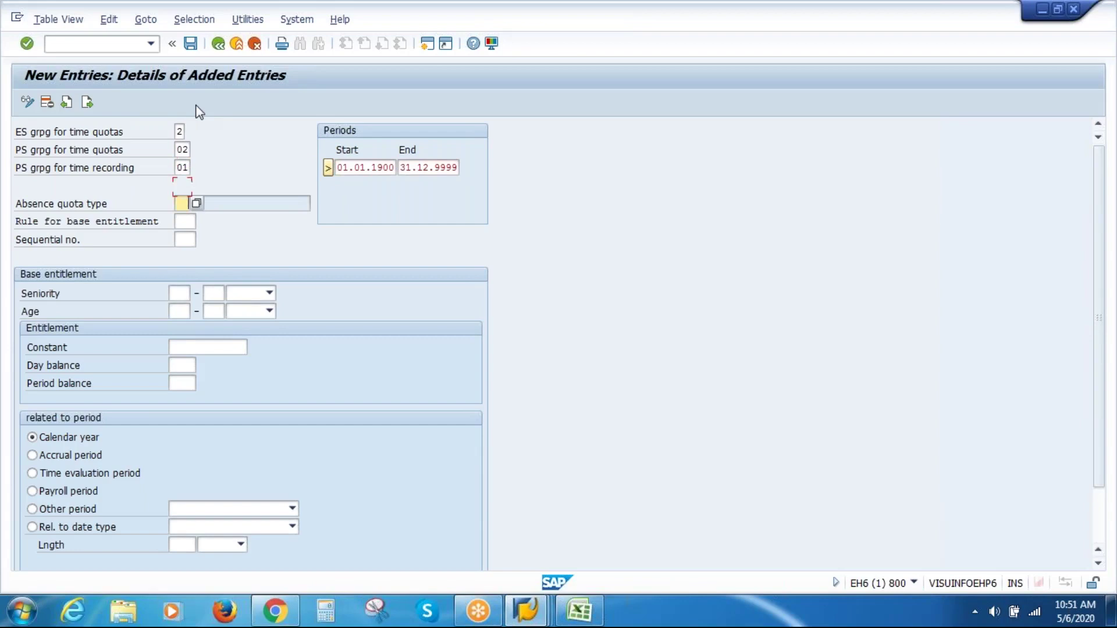
{"action": "type", "text": "85"}
{"action": "key", "text": "Tab"}
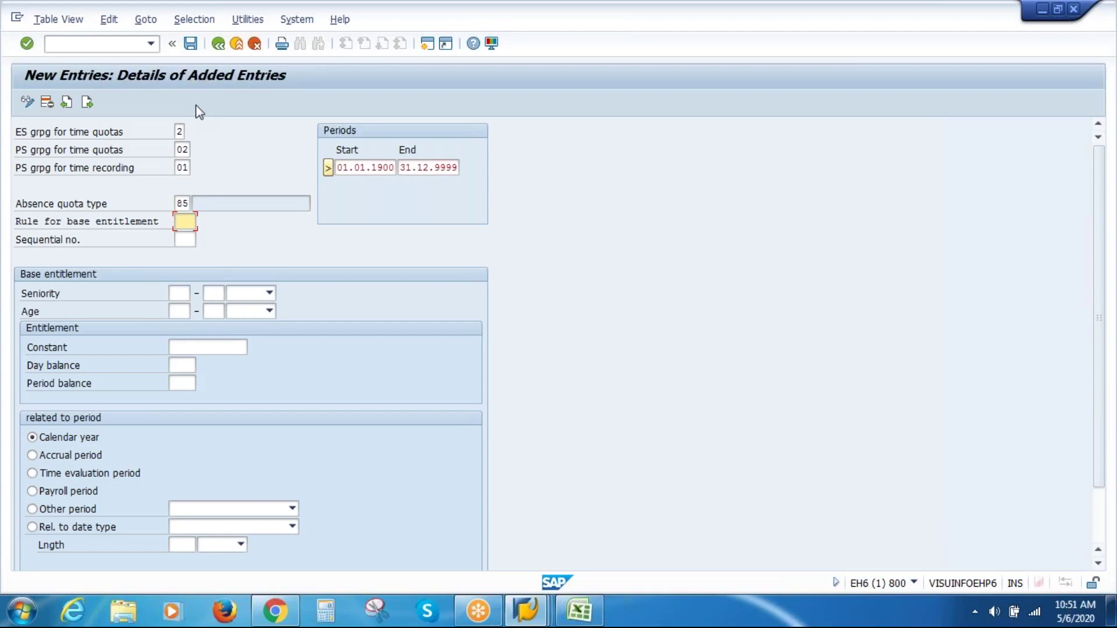
{"action": "key", "text": "space"}
{"action": "type", "text": "850"}
{"action": "key", "text": "Tab"}
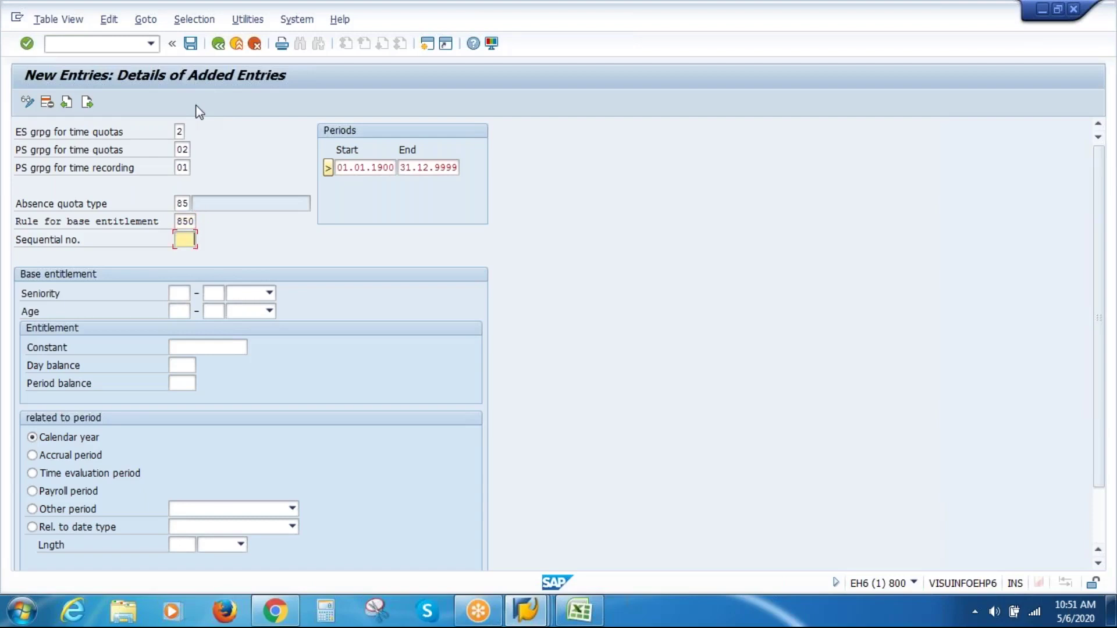
{"action": "type", "text": "001"}
Switch to the second SAP session and leave the time constraint reaction view for the table view maintenance initial screen.
{"action": "left_click", "coordinate": [234, 348]}
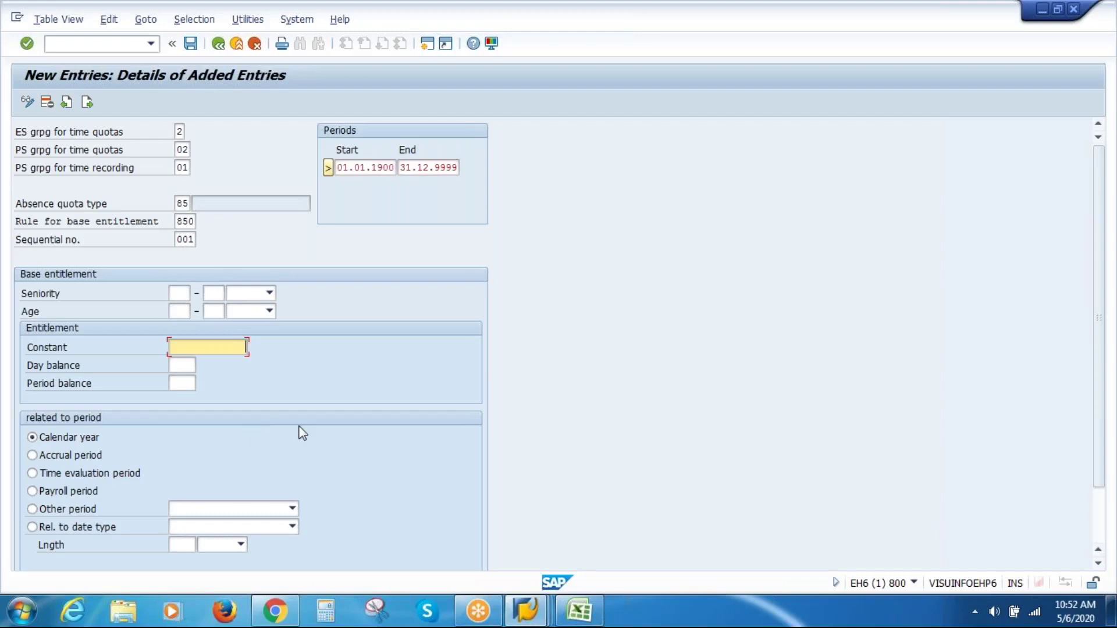
{"action": "left_click", "coordinate": [184, 366]}
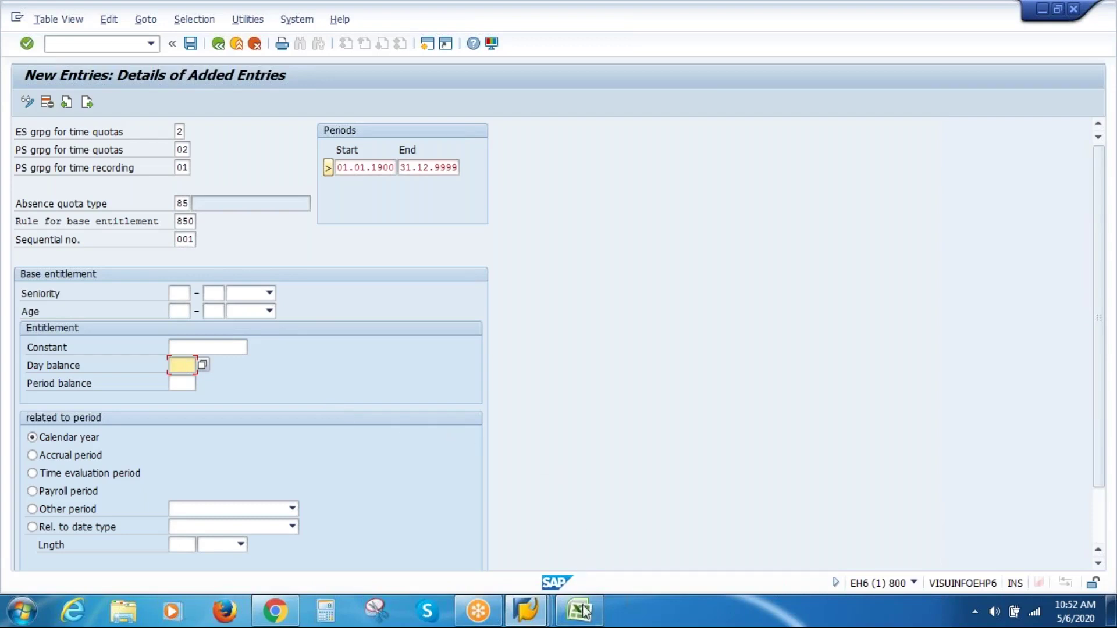
{"action": "mouse_move", "coordinate": [530, 614]}
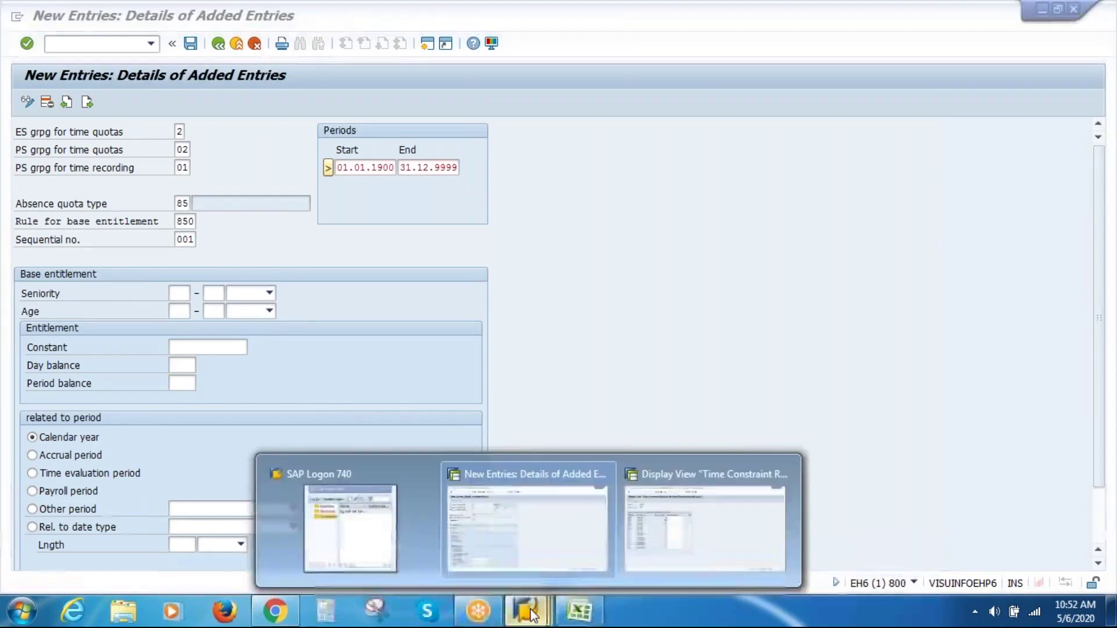
{"action": "left_click", "coordinate": [701, 534]}
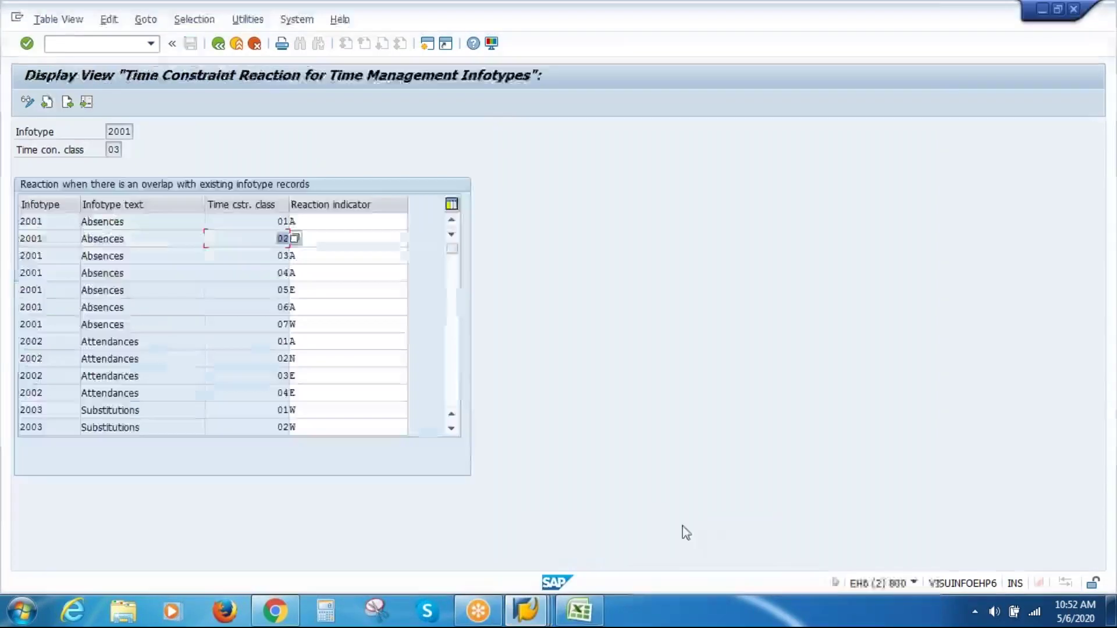
{"action": "left_click", "coordinate": [218, 50]}
{"action": "left_click", "coordinate": [217, 50]}
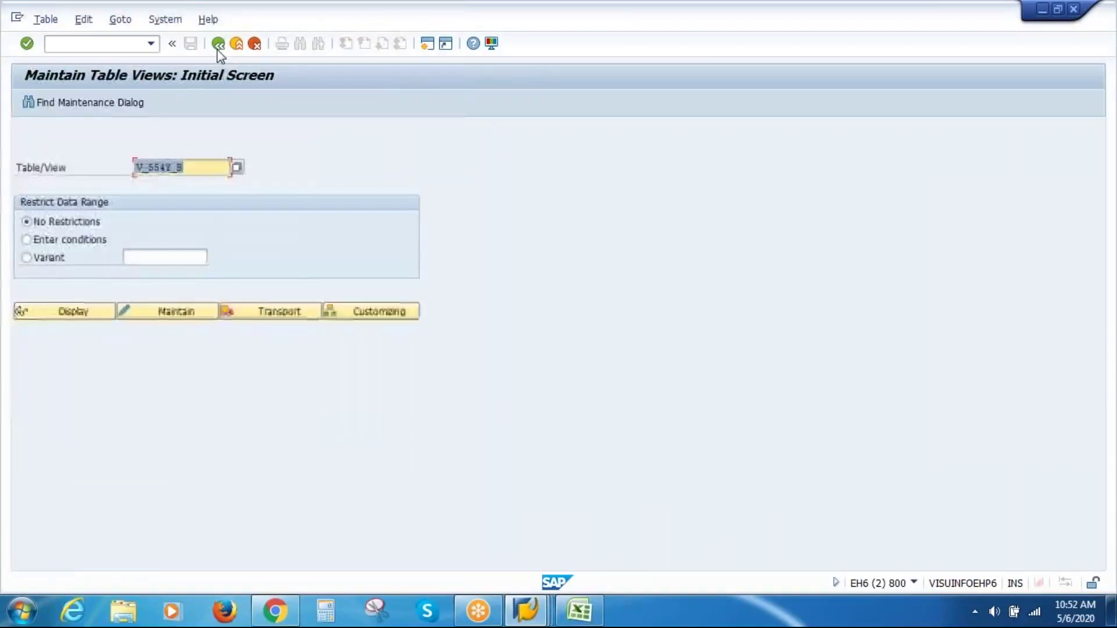
Open the Time Types view V_T555A for maintenance.
{"action": "key", "text": "BackSpace"}
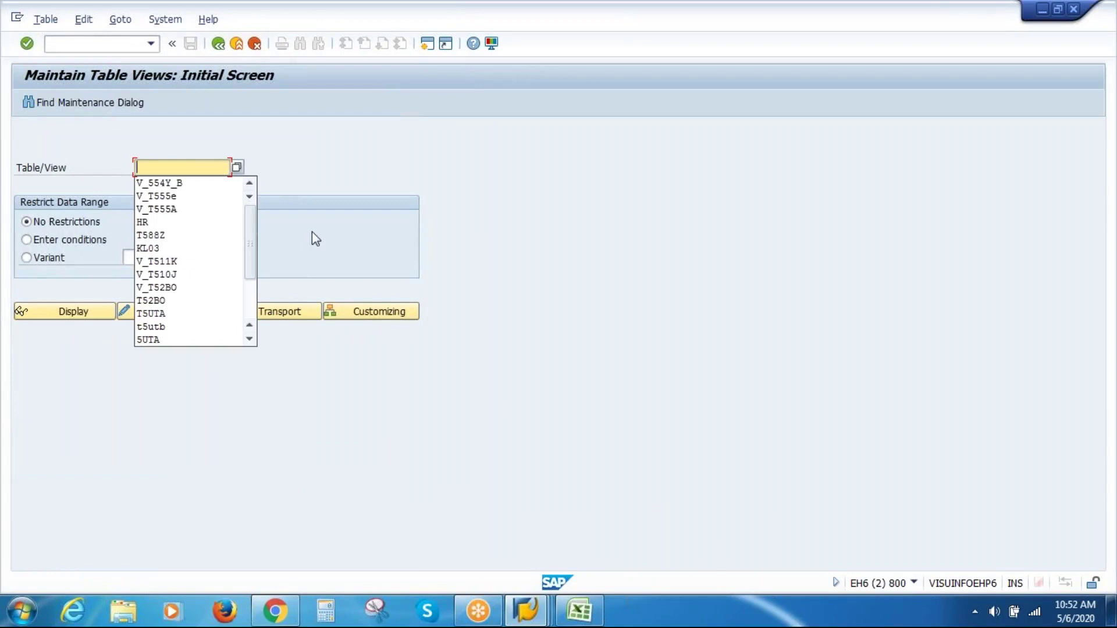
{"action": "left_click", "coordinate": [210, 209]}
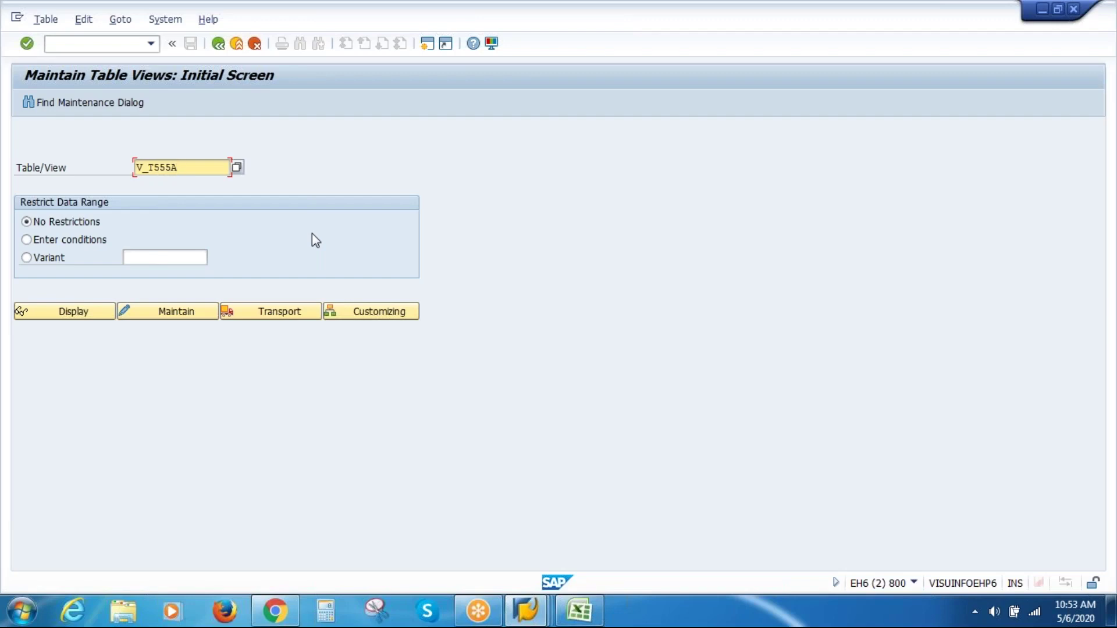
{"action": "key", "text": "Return"}
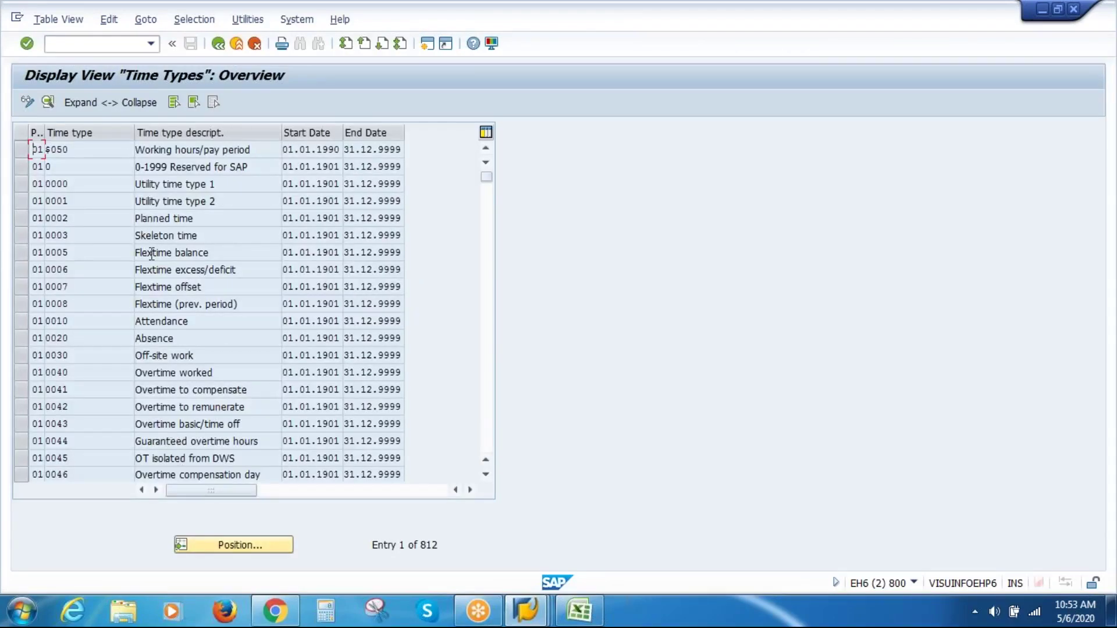
{"action": "left_click", "coordinate": [219, 46]}
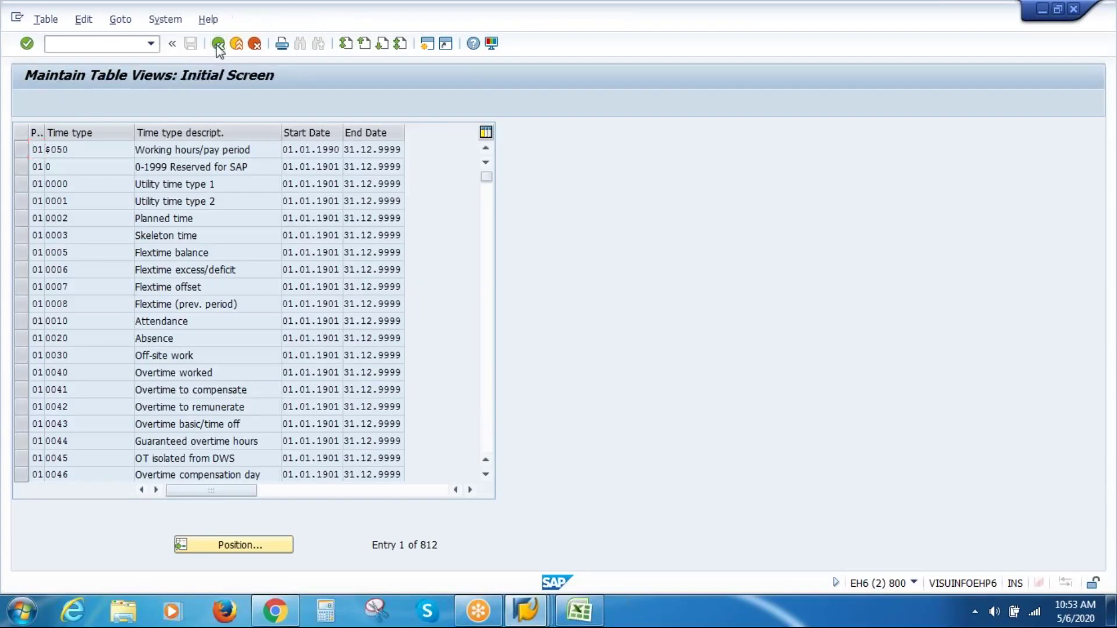
{"action": "left_click", "coordinate": [193, 314]}
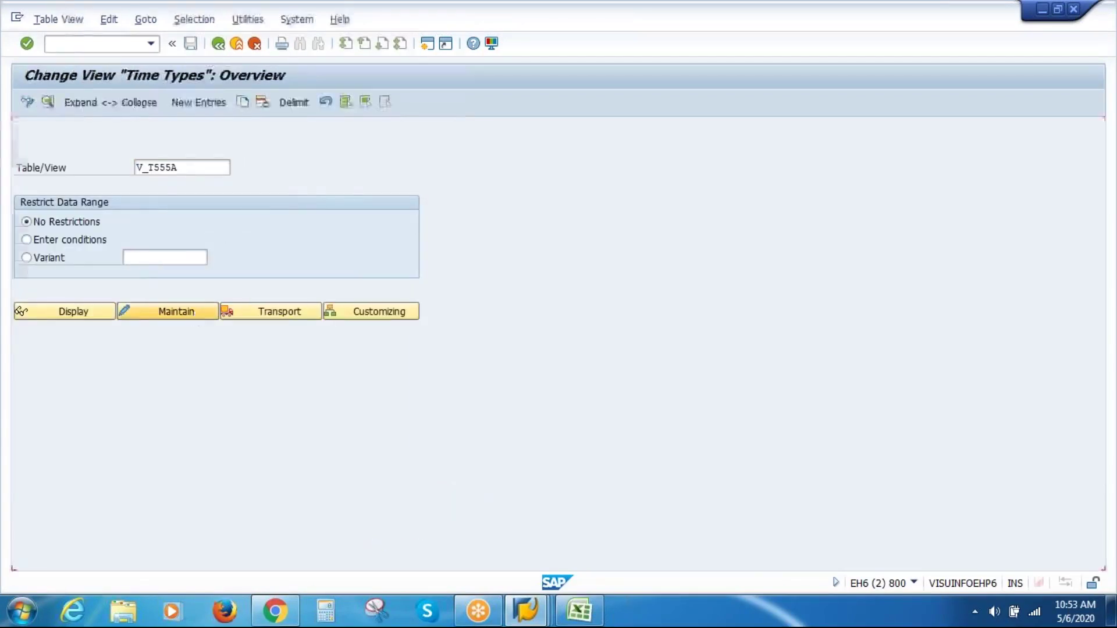
Create a new time type entry with PS grouping 01, time type VAST and description VAS Inc DB TT.
{"action": "left_click", "coordinate": [194, 103]}
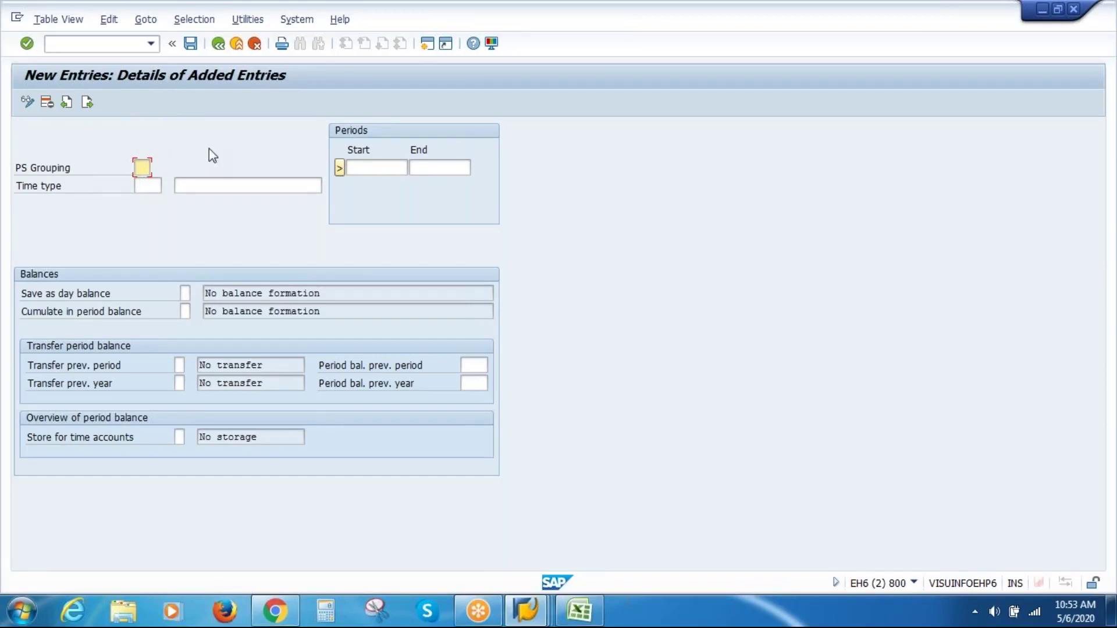
{"action": "type", "text": "01"}
{"action": "left_click", "coordinate": [152, 189]}
{"action": "left_click", "coordinate": [154, 189]}
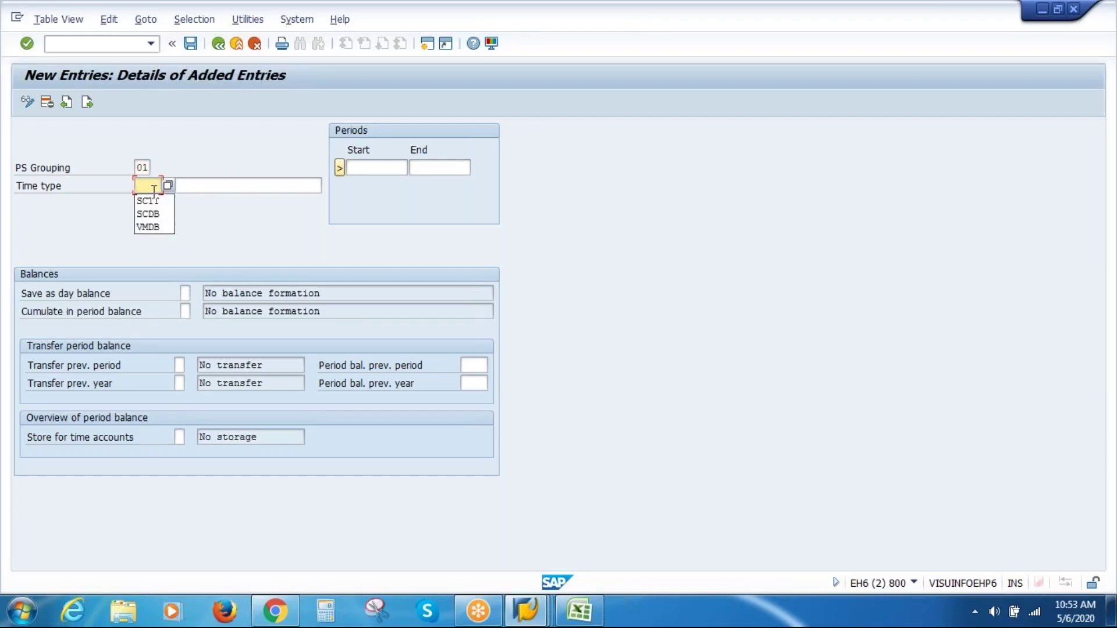
{"action": "left_click", "coordinate": [147, 189]}
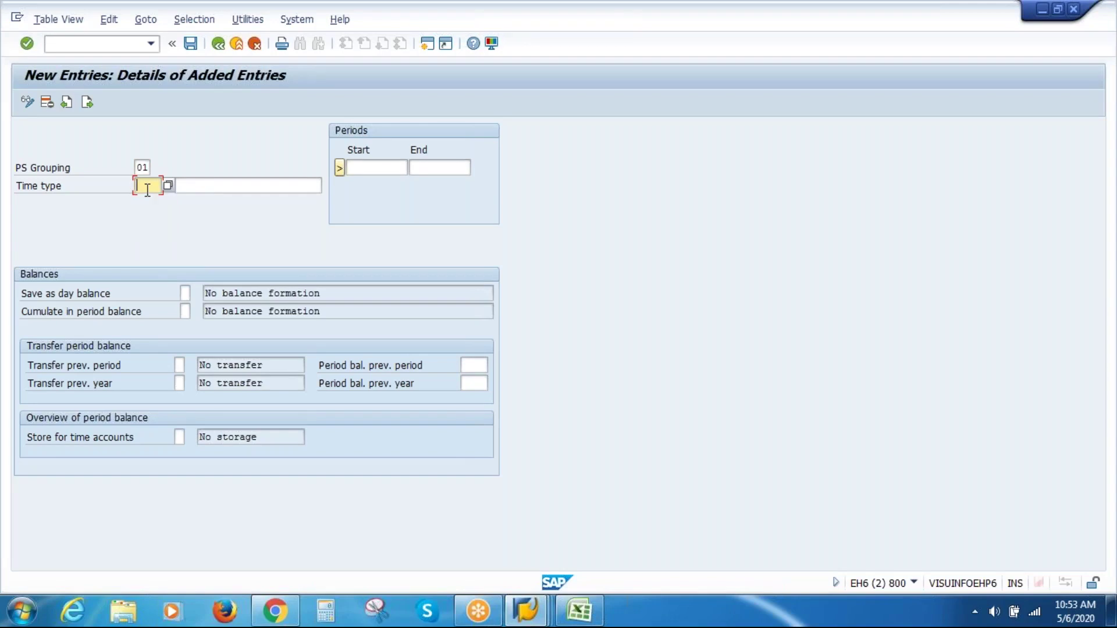
{"action": "type", "text": "VASI"}
{"action": "left_click", "coordinate": [229, 180]}
{"action": "type", "text": "VAS Inc"}
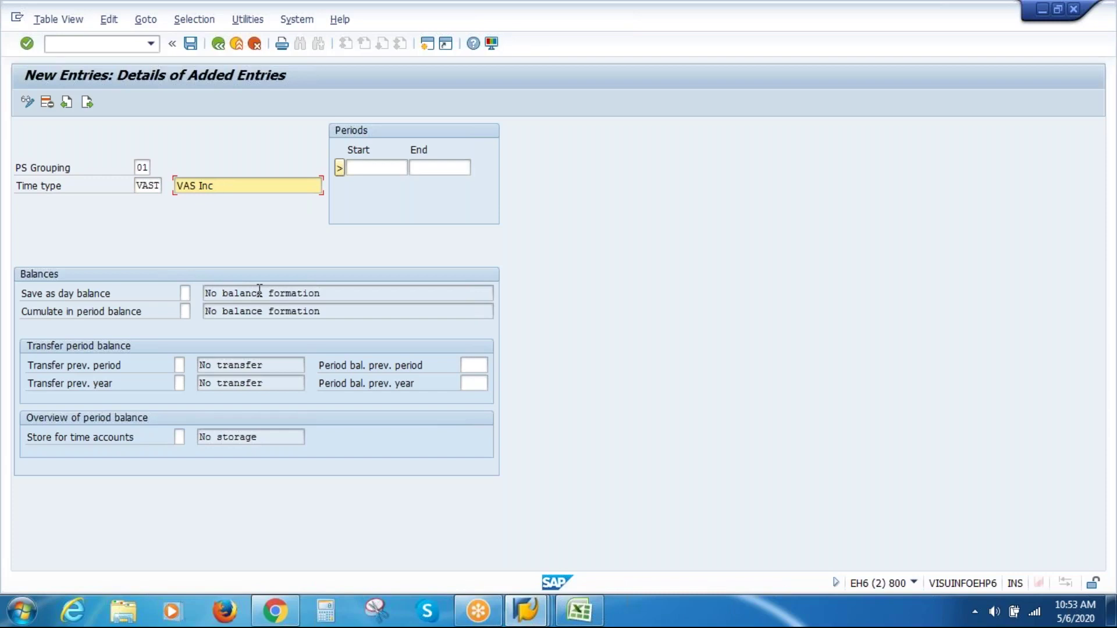
{"action": "type", "text": " DB TT"}
Set the time type's validity period from 01.01.1900 to 31.12.9999.
{"action": "left_click", "coordinate": [385, 168]}
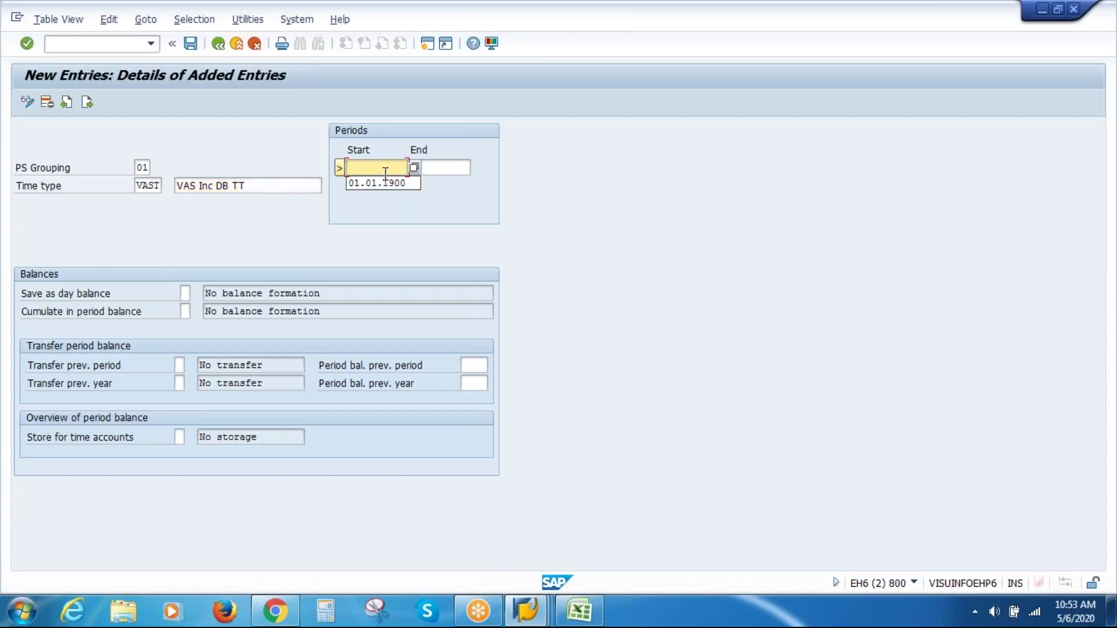
{"action": "key", "text": "Down"}
{"action": "key", "text": "Return"}
{"action": "key", "text": "Tab"}
{"action": "key", "text": "Down"}
{"action": "key", "text": "Return"}
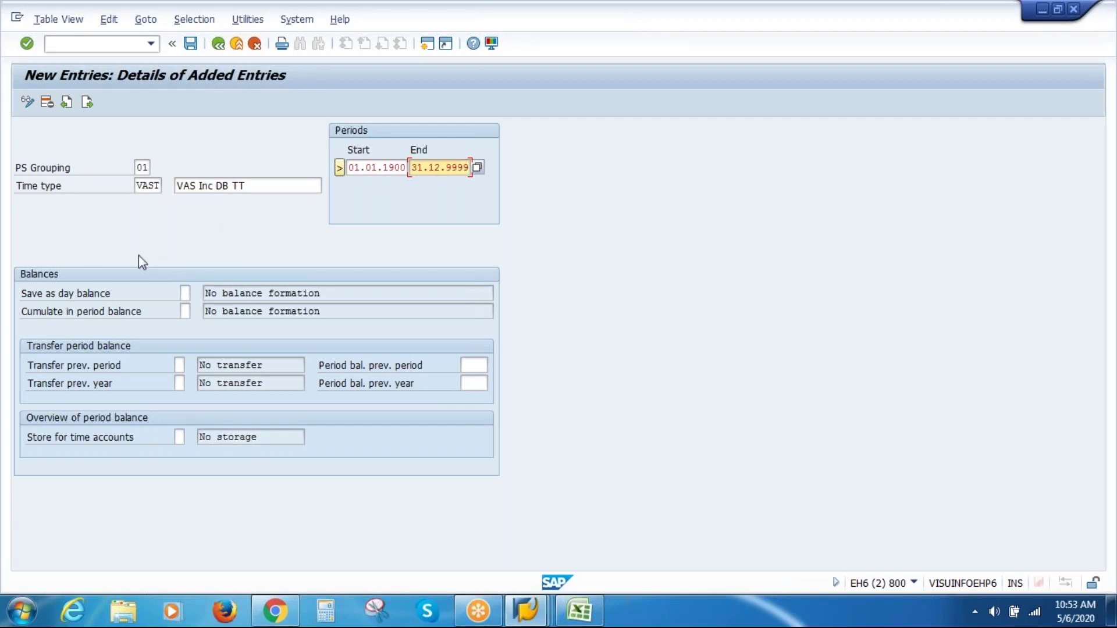
Set Save as day balance to 1 (Balance formation), save the time type with its customizing request and return to the overview.
{"action": "left_click", "coordinate": [185, 293]}
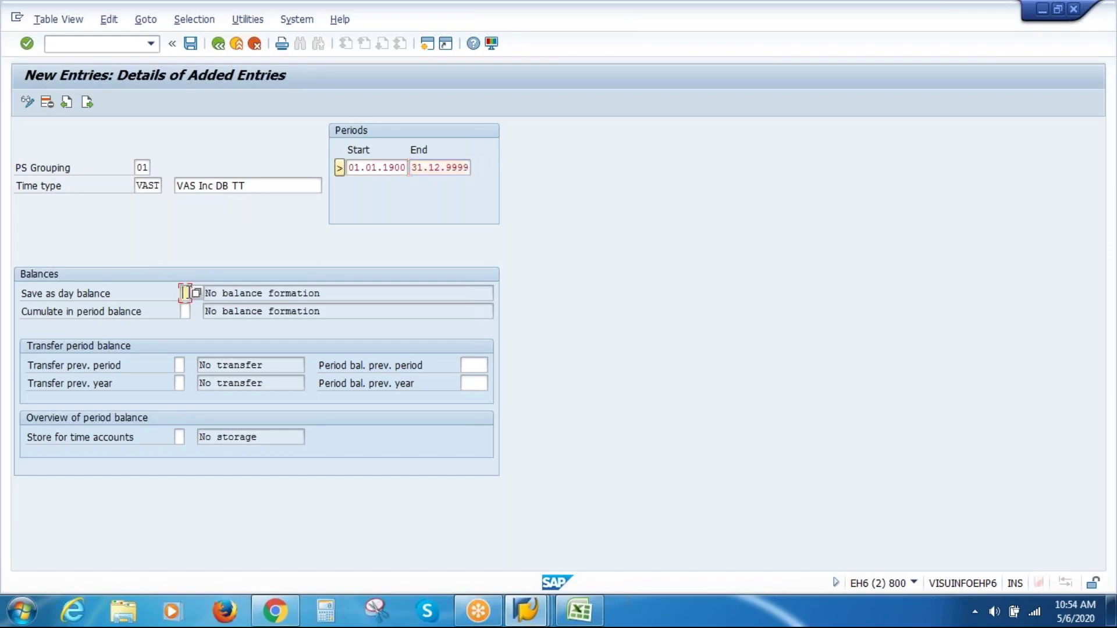
{"action": "left_click", "coordinate": [197, 292]}
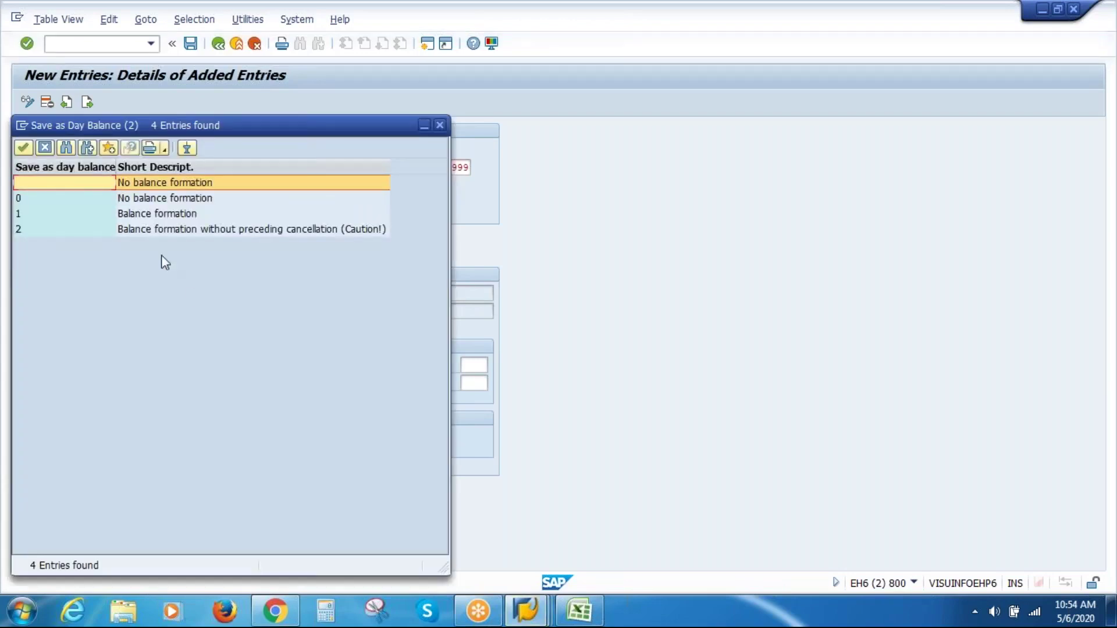
{"action": "left_click", "coordinate": [133, 214]}
{"action": "double_click", "coordinate": [133, 214]}
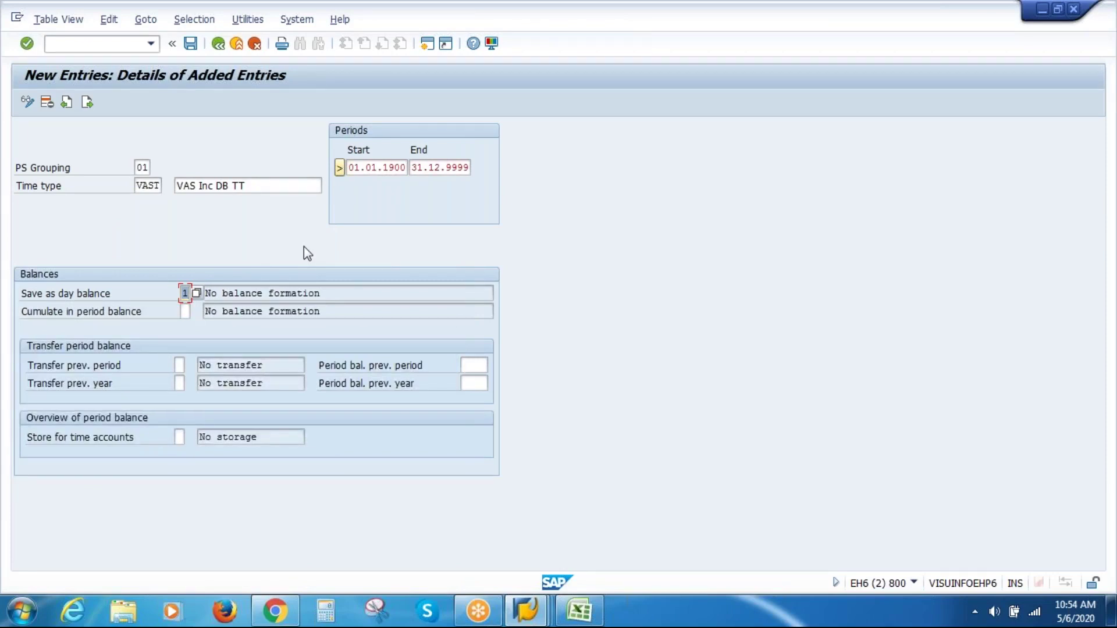
{"action": "key", "text": "Return"}
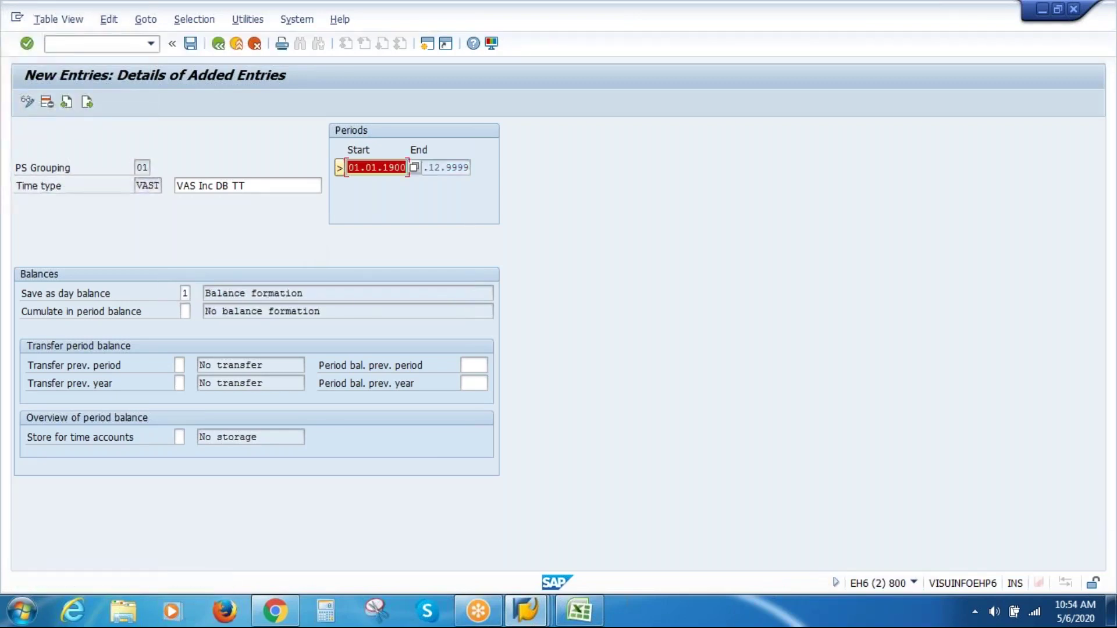
{"action": "key", "text": "ctrl+s"}
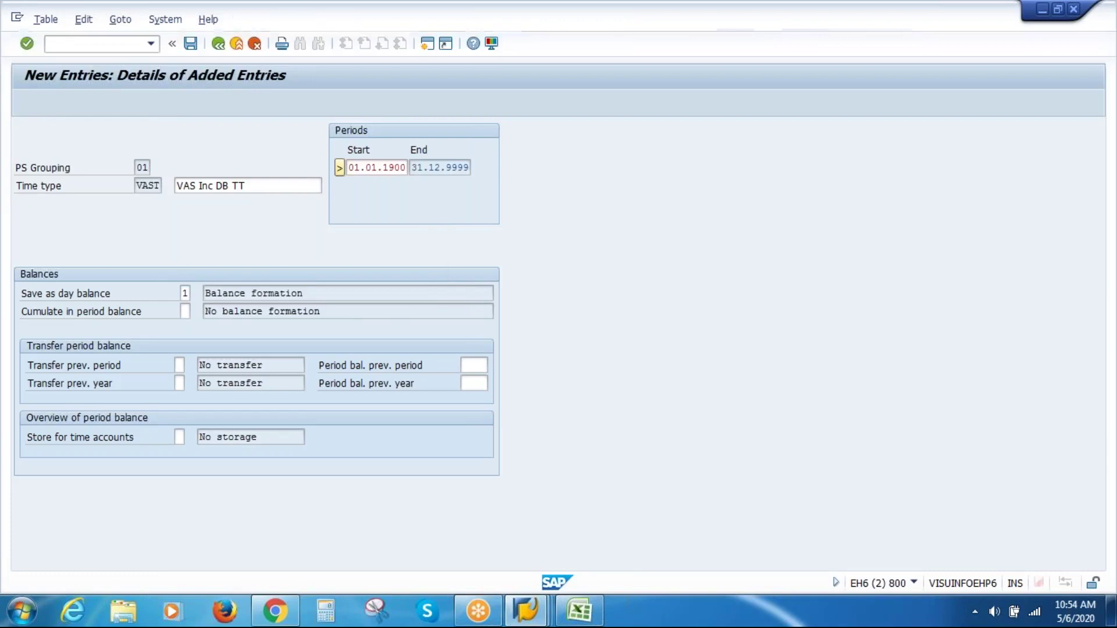
{"action": "key", "text": "Return"}
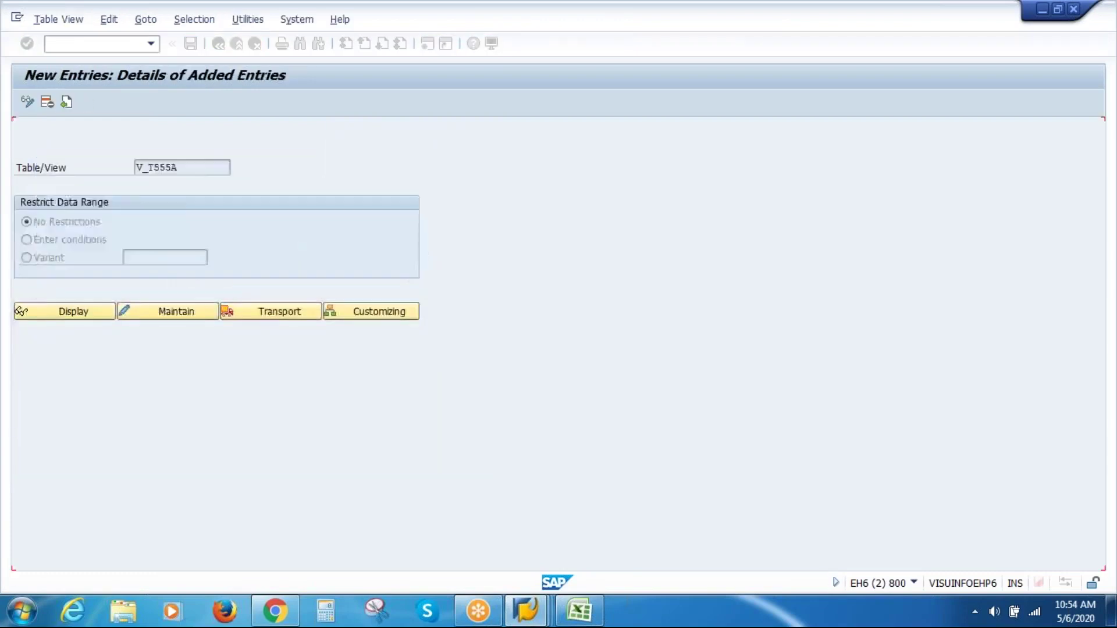
{"action": "key", "text": "F3"}
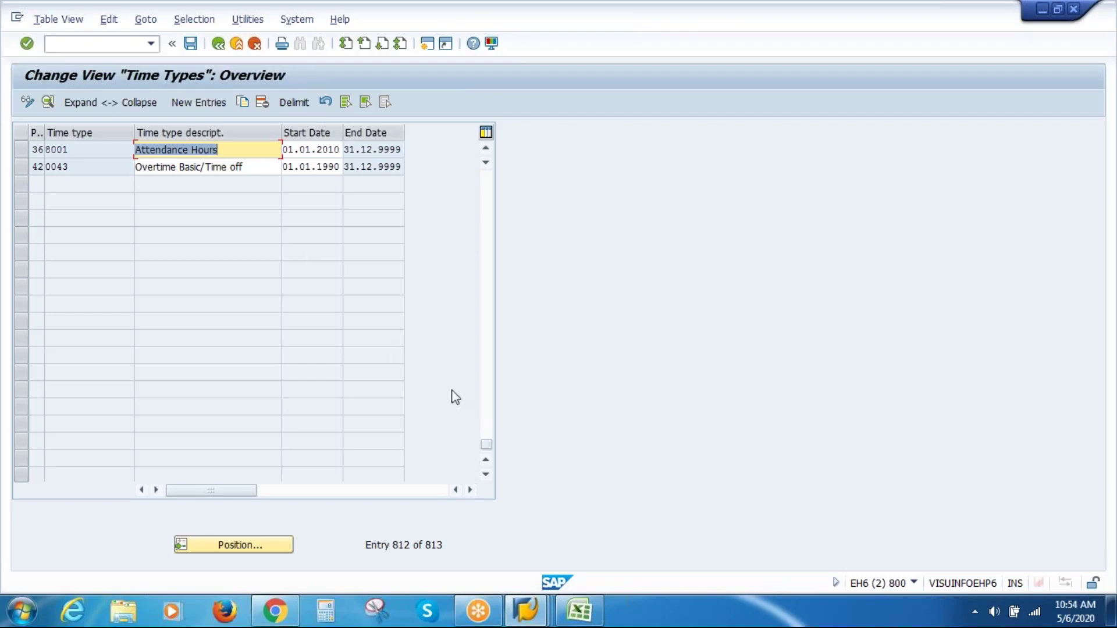
Return to the base entitlement entry in the first session and assign time type VAST as its day balance.
{"action": "left_click", "coordinate": [525, 614]}
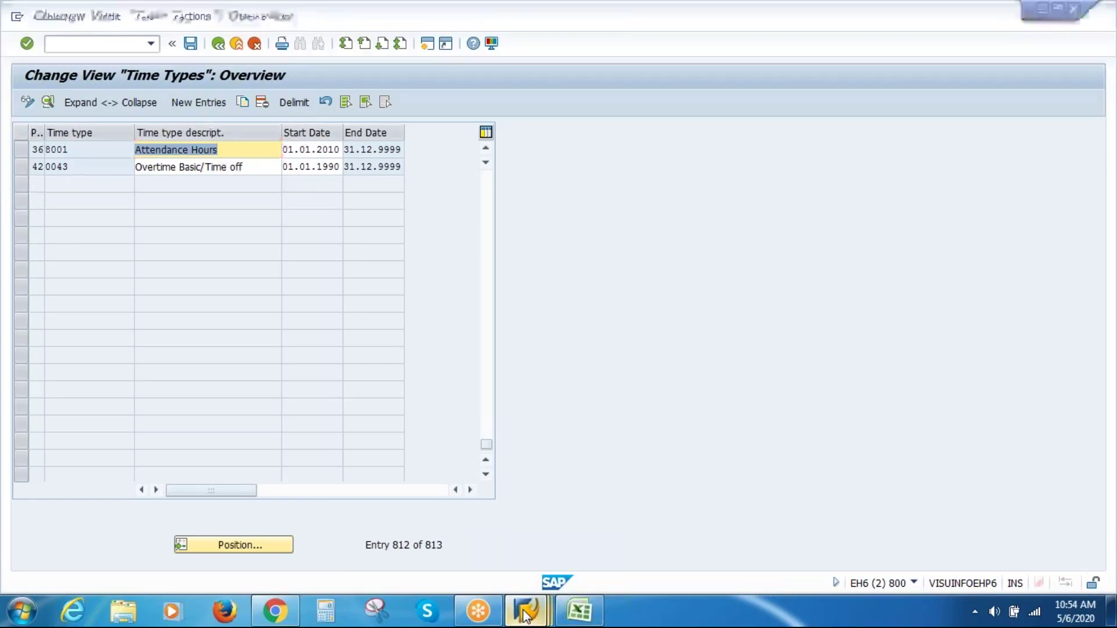
{"action": "left_click", "coordinate": [537, 505]}
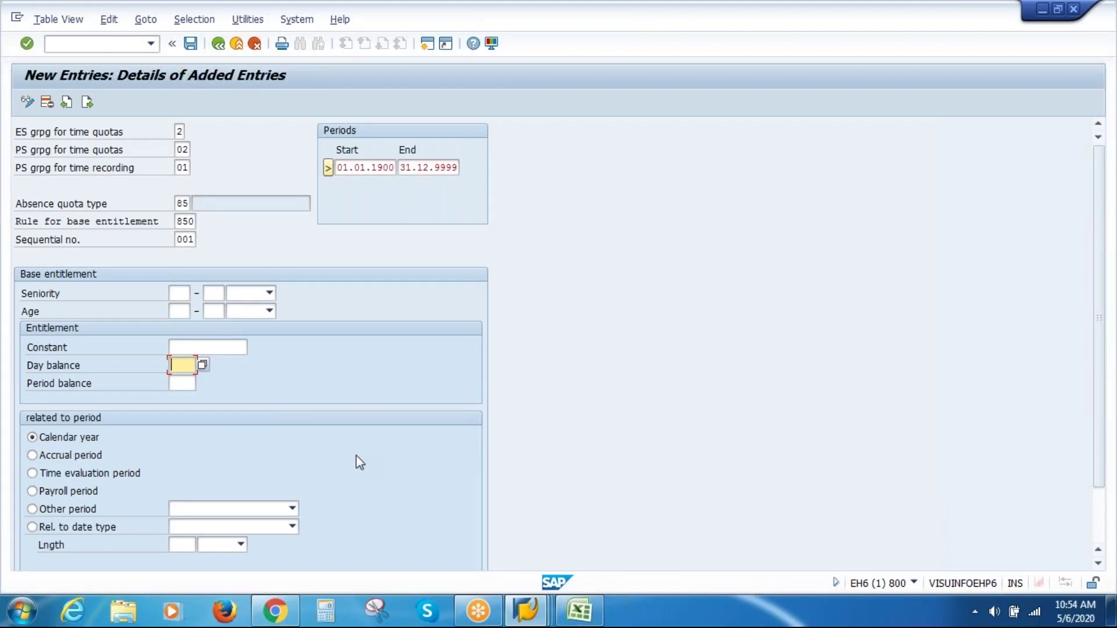
{"action": "left_click", "coordinate": [202, 366]}
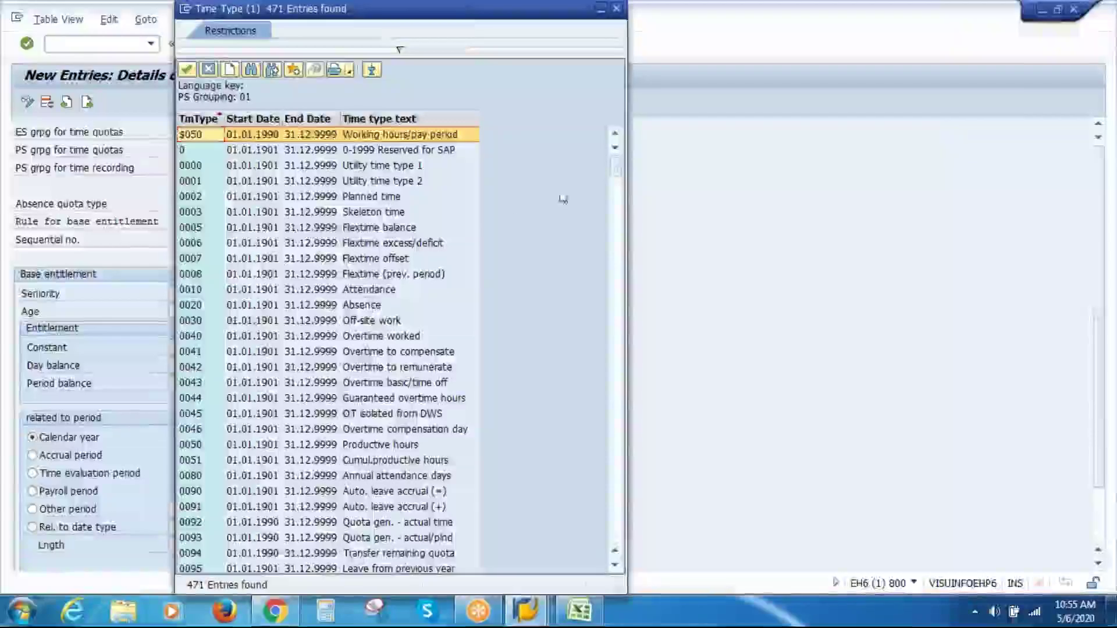
{"action": "left_click_drag", "start_coordinate": [616, 170], "coordinate": [616, 358]}
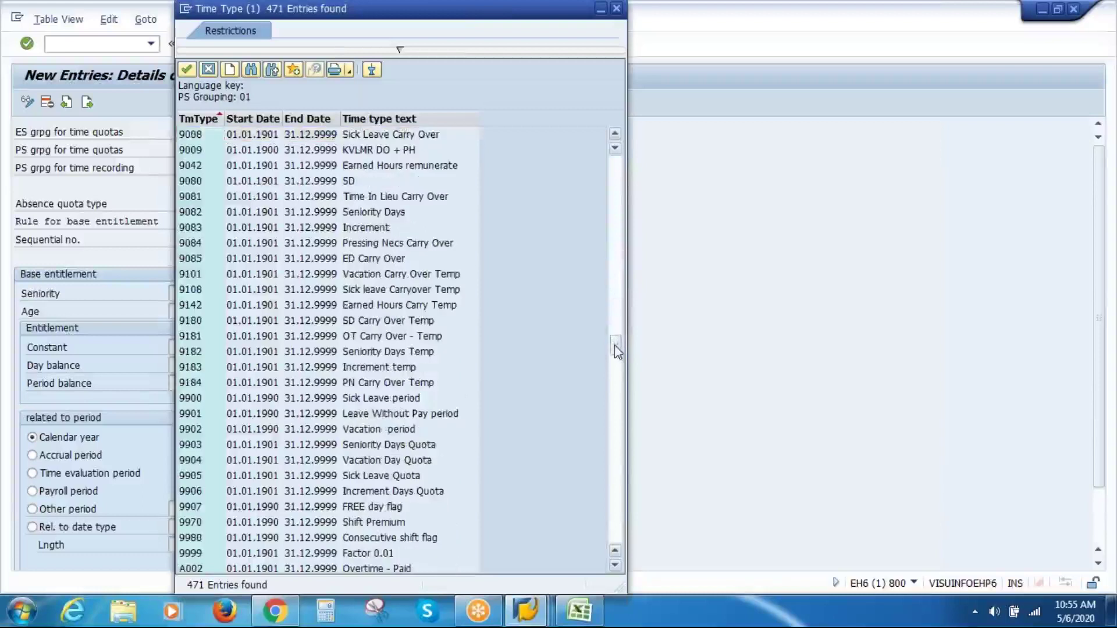
{"action": "left_click_drag", "start_coordinate": [614, 453], "coordinate": [612, 545]}
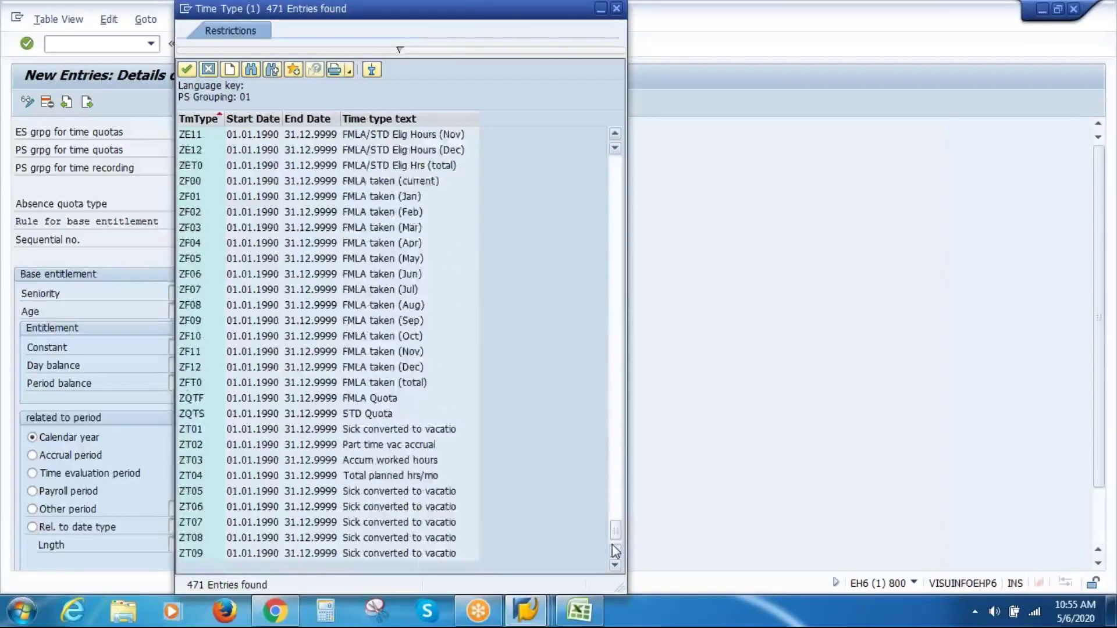
{"action": "left_click", "coordinate": [616, 392]}
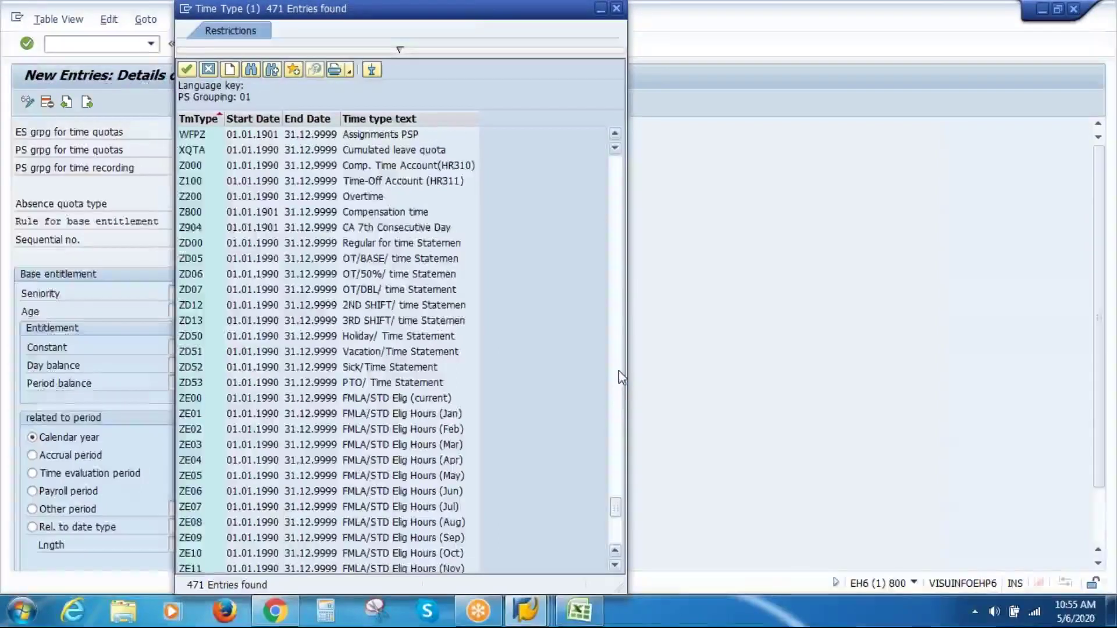
{"action": "left_click", "coordinate": [618, 371]}
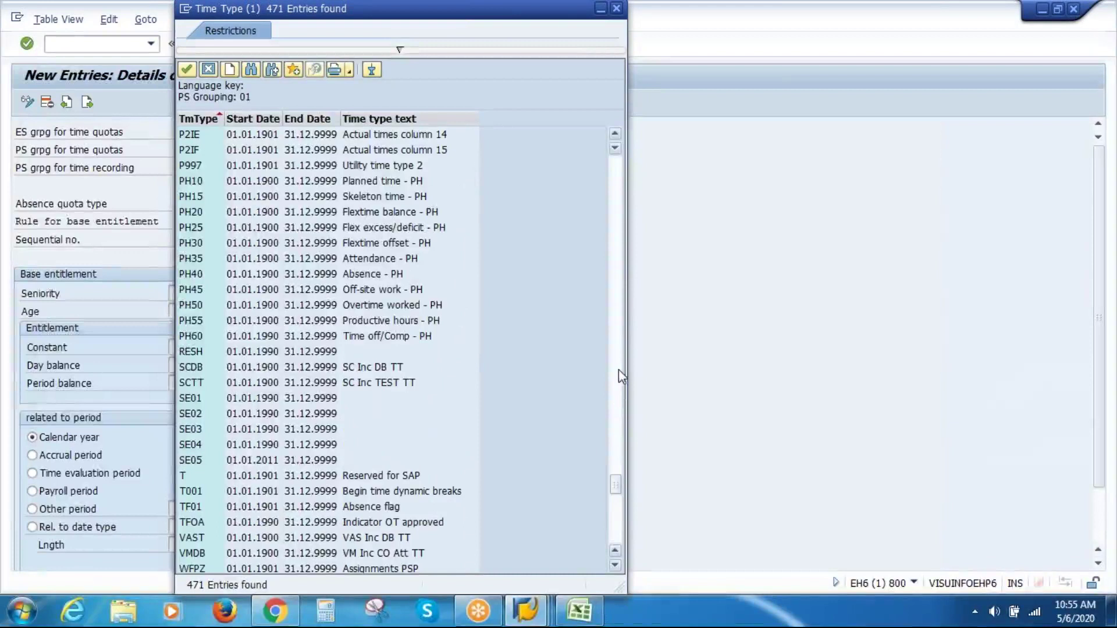
{"action": "left_click", "coordinate": [366, 541]}
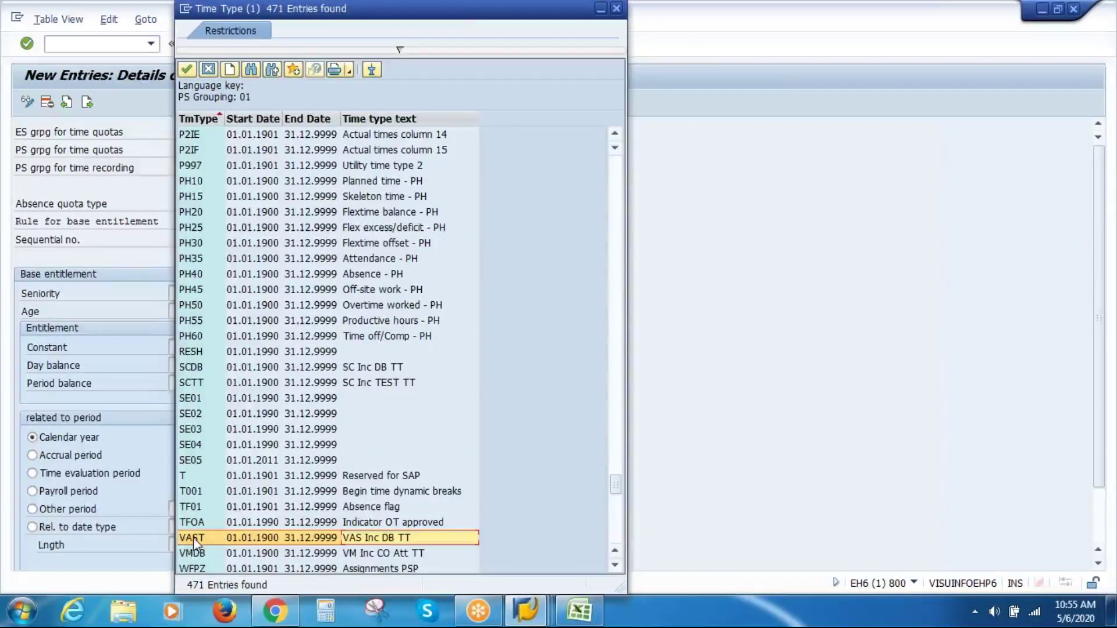
{"action": "double_click", "coordinate": [380, 537]}
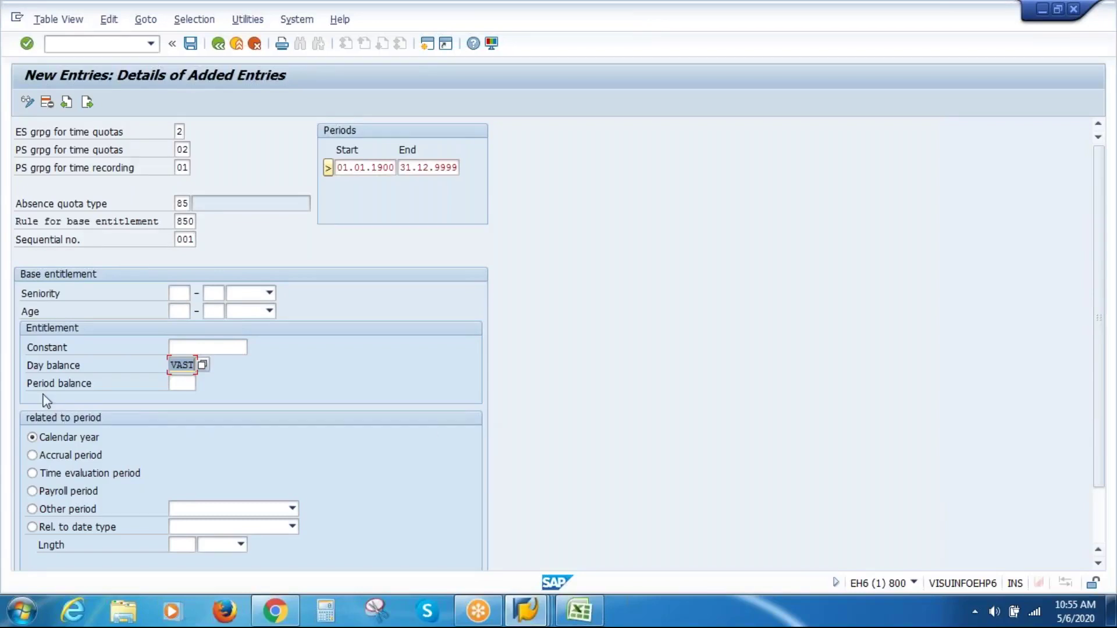
Relate the base entitlement to the accrual period and save the entry.
{"action": "left_click", "coordinate": [32, 455]}
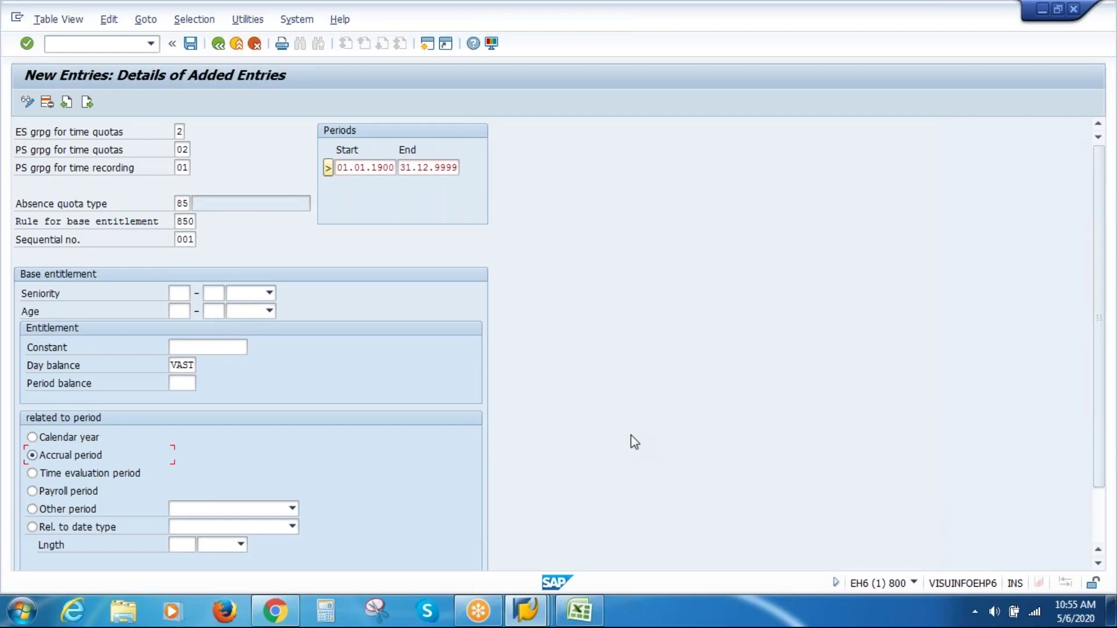
{"action": "key", "text": "Return"}
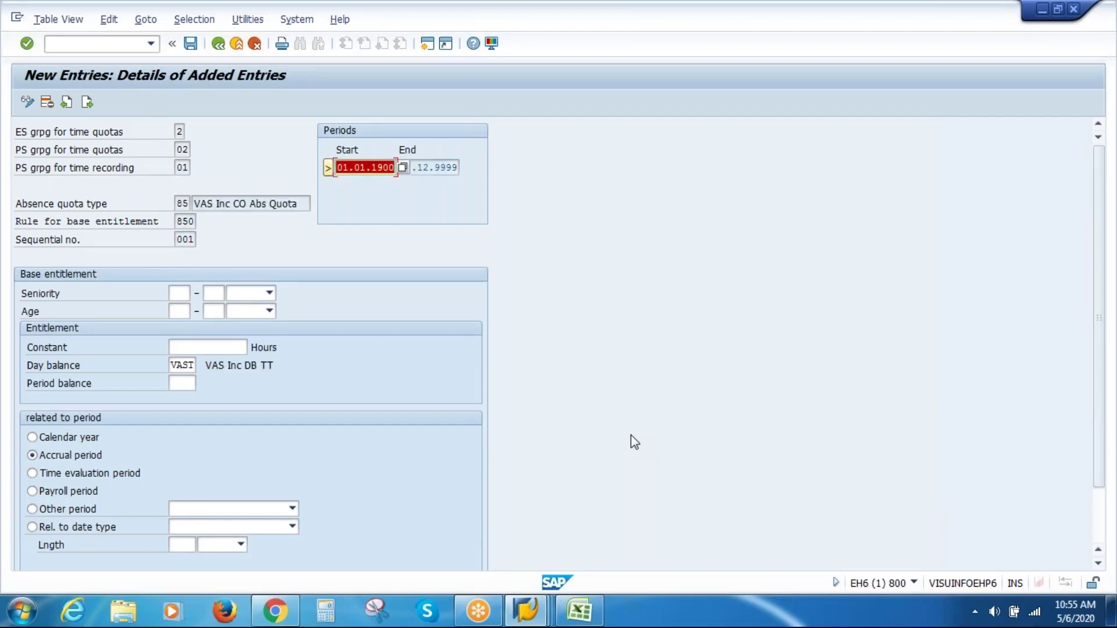
{"action": "key", "text": "ctrl+s"}
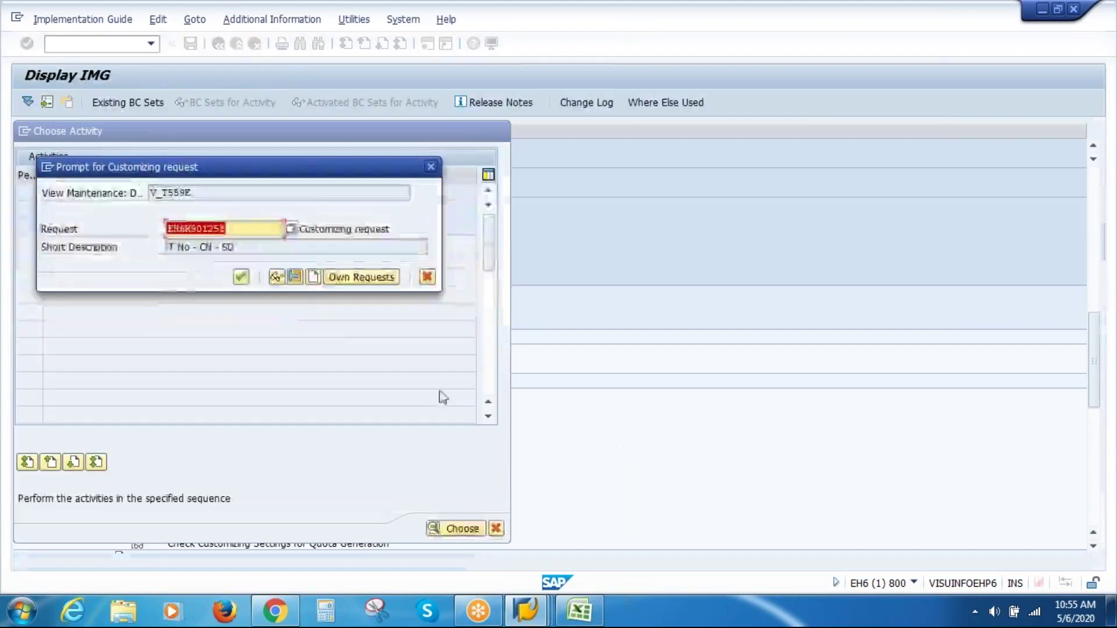
Accept the customizing request to finish saving the base entitlement entry.
{"action": "left_click", "coordinate": [242, 277]}
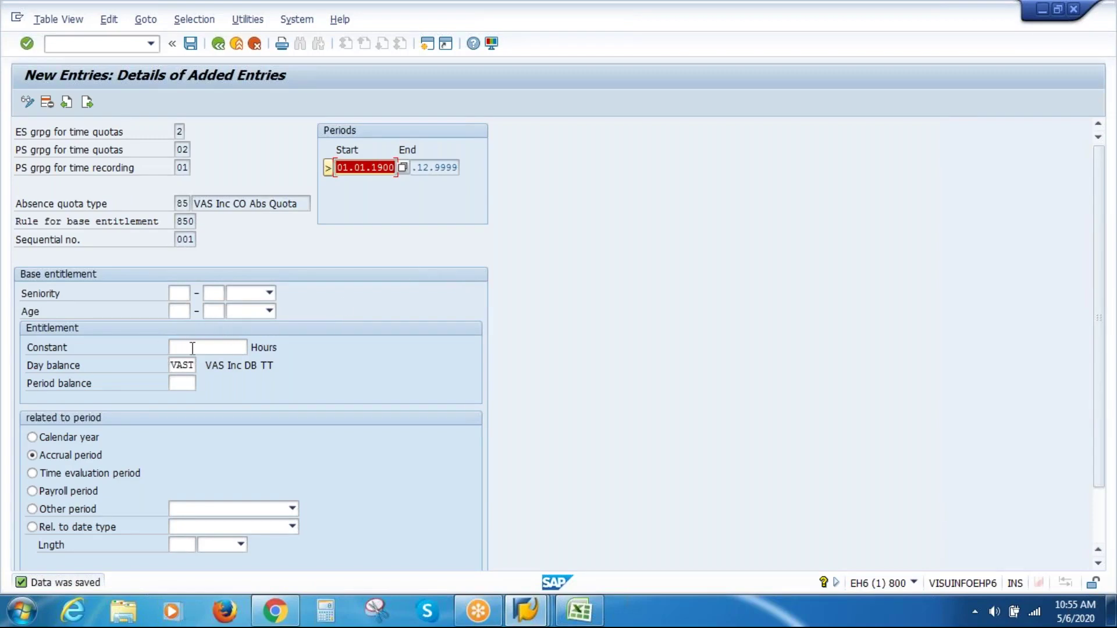
{"action": "left_click", "coordinate": [226, 347]}
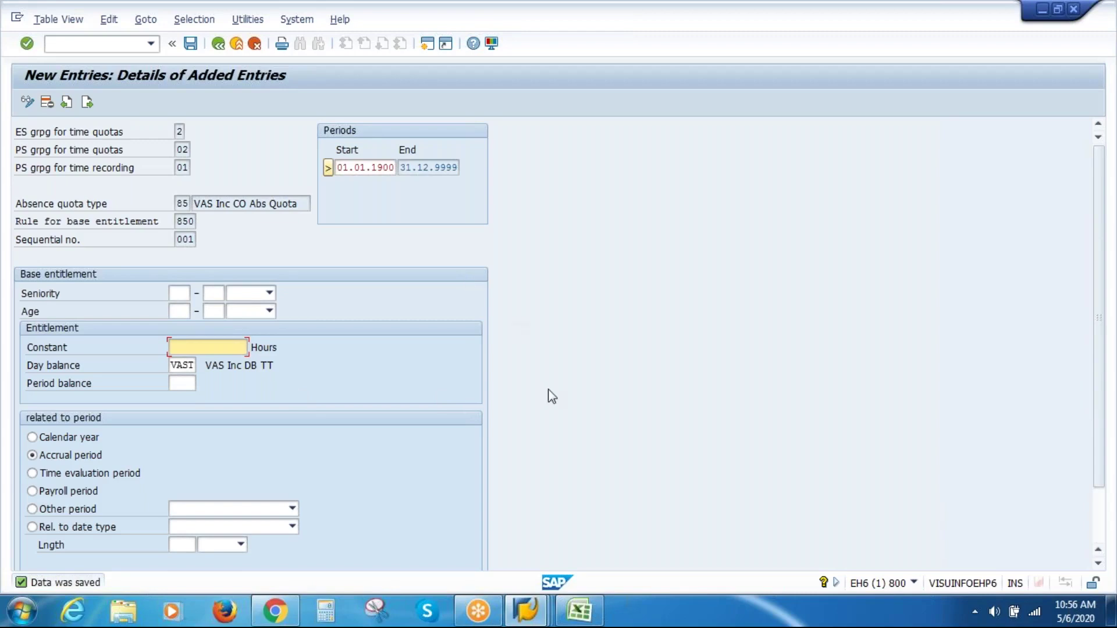
Switch to the Excel workbook and enter Time Type in cell K27 of Sheet11.
{"action": "left_click", "coordinate": [579, 611]}
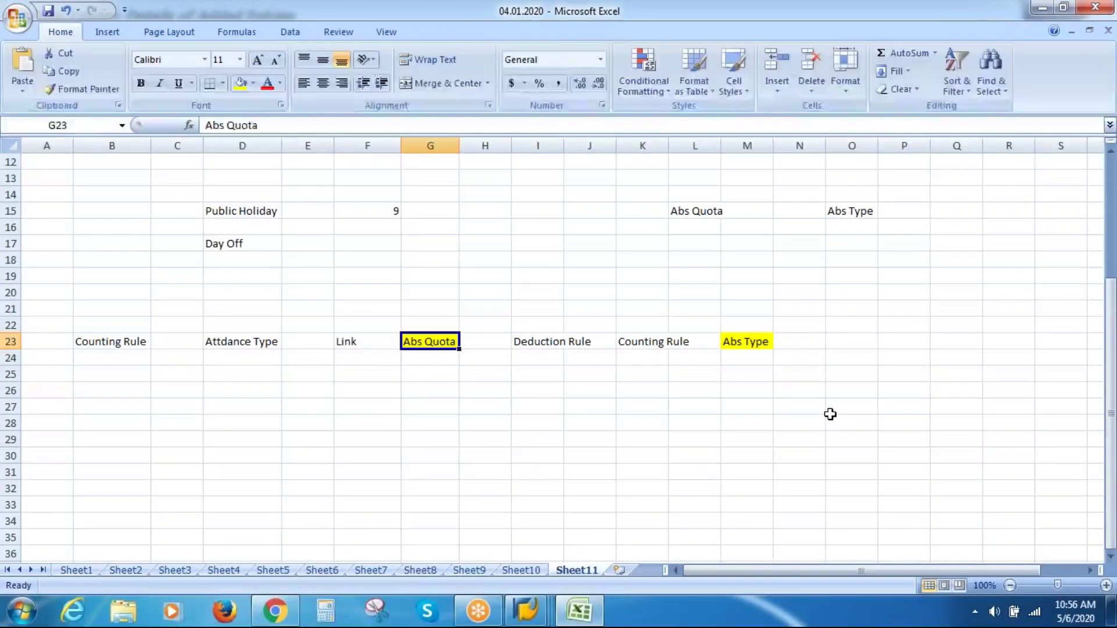
{"action": "left_click", "coordinate": [642, 408]}
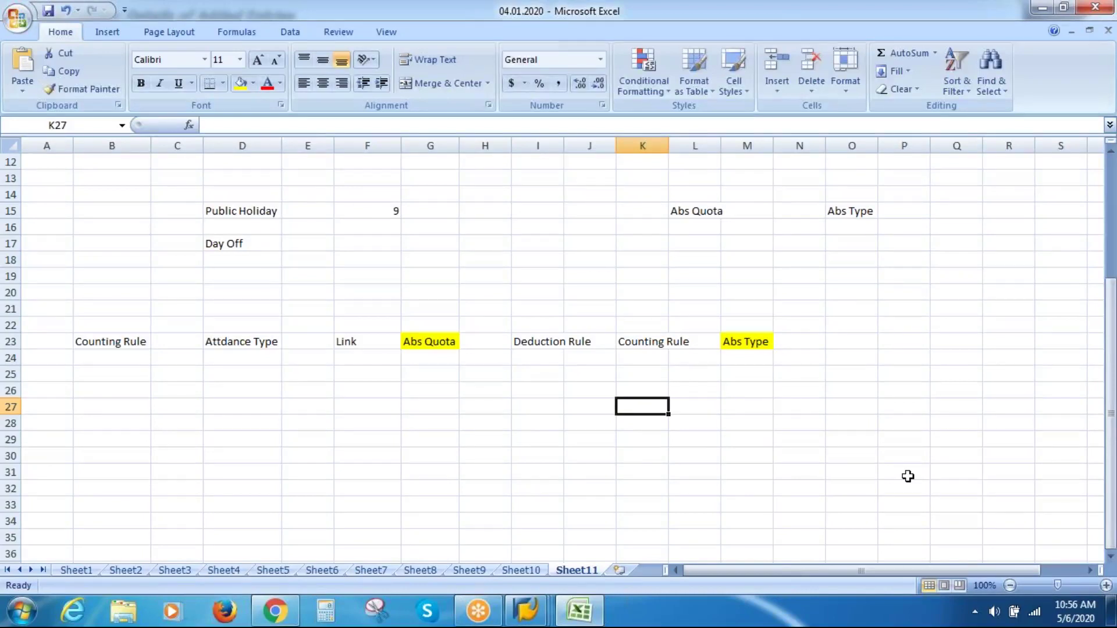
{"action": "type", "text": "Time Type"}
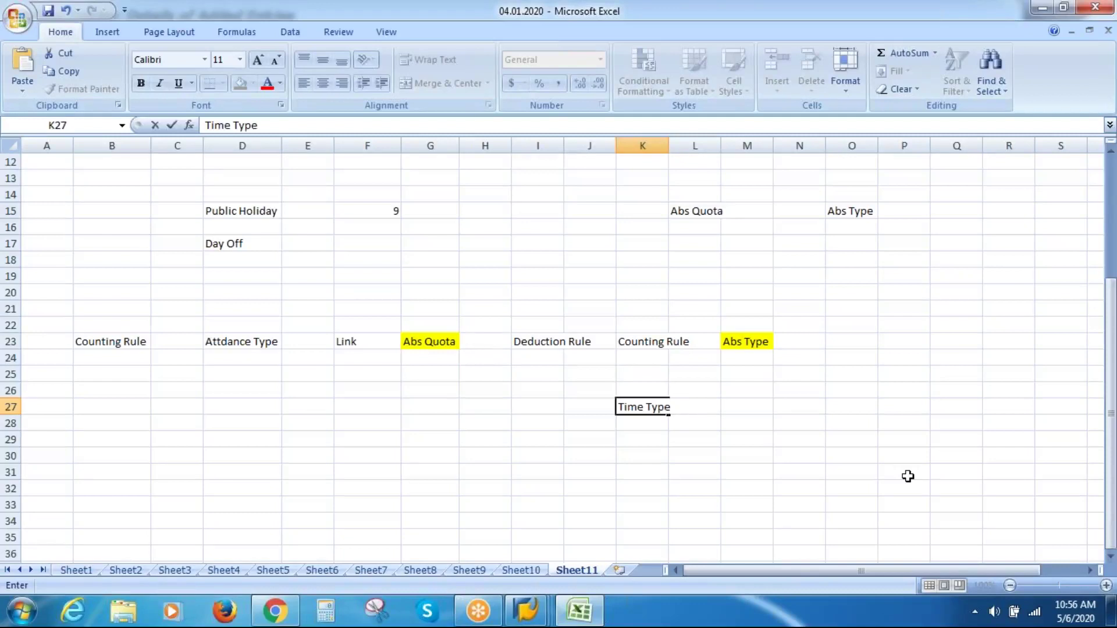
{"action": "key", "text": "Return"}
{"action": "key", "text": "Return"}
{"action": "key", "text": "Return"}
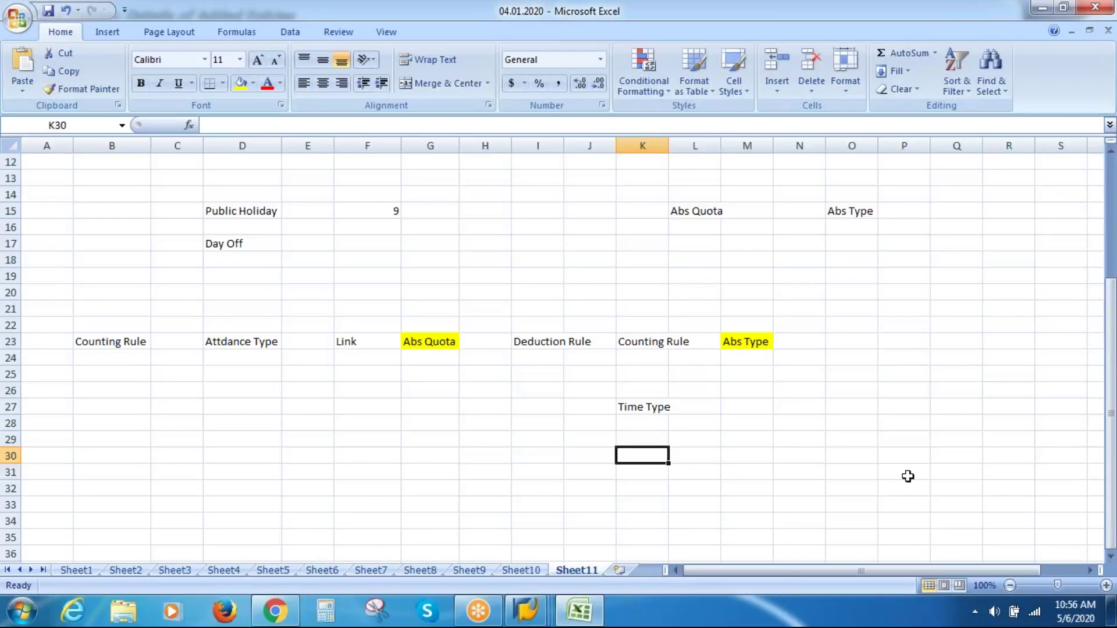
{"action": "key", "text": "Up"}
{"action": "key", "text": "Up"}
{"action": "key", "text": "Up"}
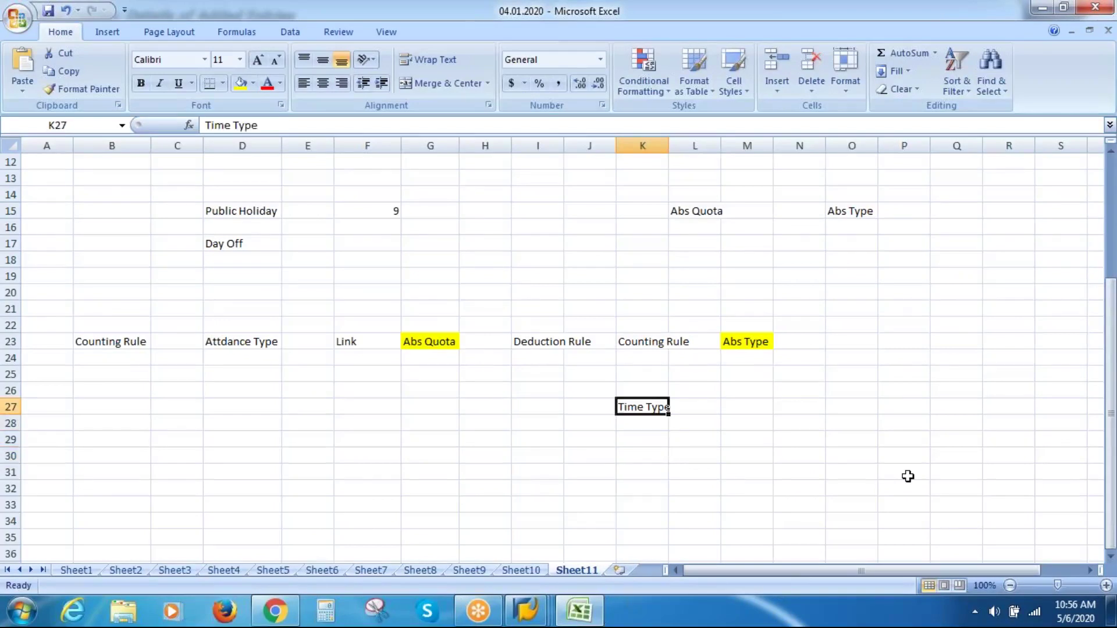
{"action": "key", "text": "Right"}
{"action": "key", "text": "Right"}
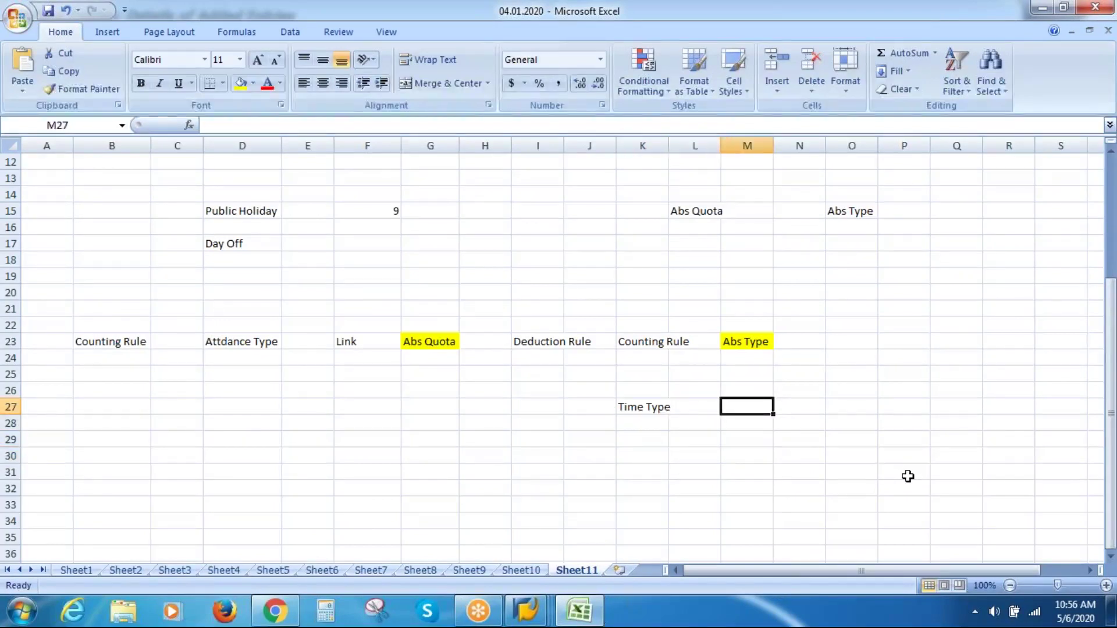
{"action": "type", "text": "Ti"}
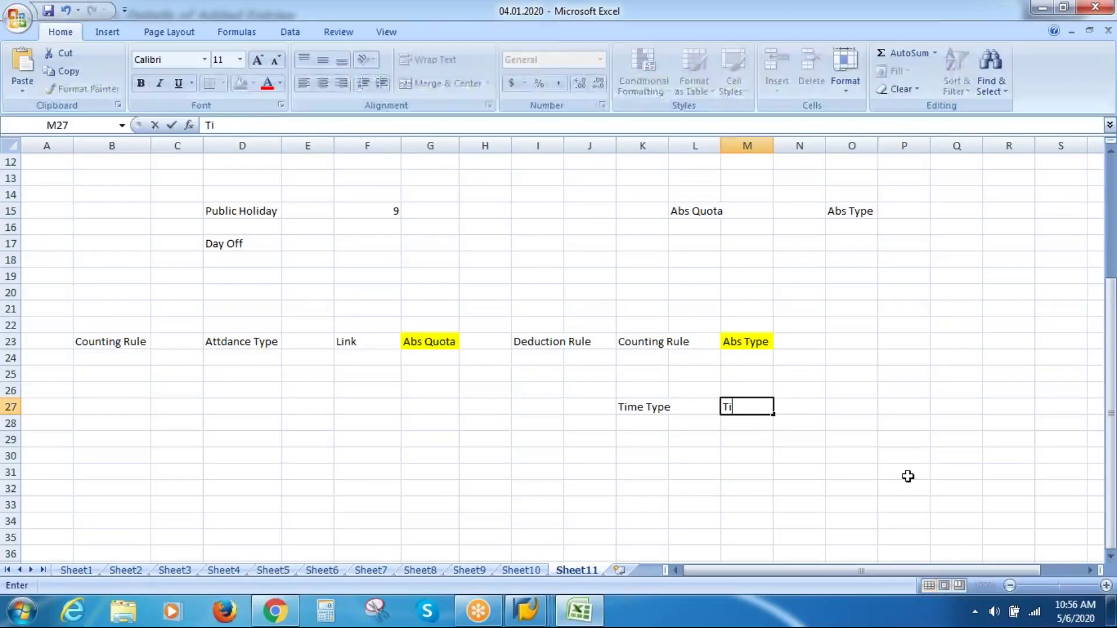
{"action": "type", "text": "me Data"}
{"action": "key", "text": "Return"}
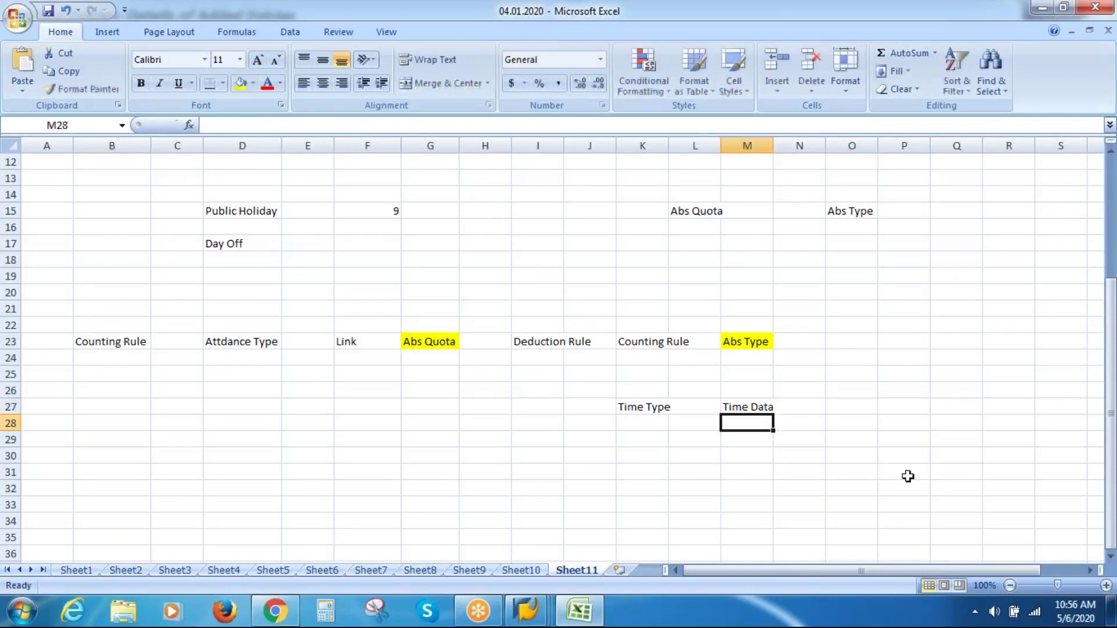
{"action": "key", "text": "Up"}
{"action": "key", "text": "Delete"}
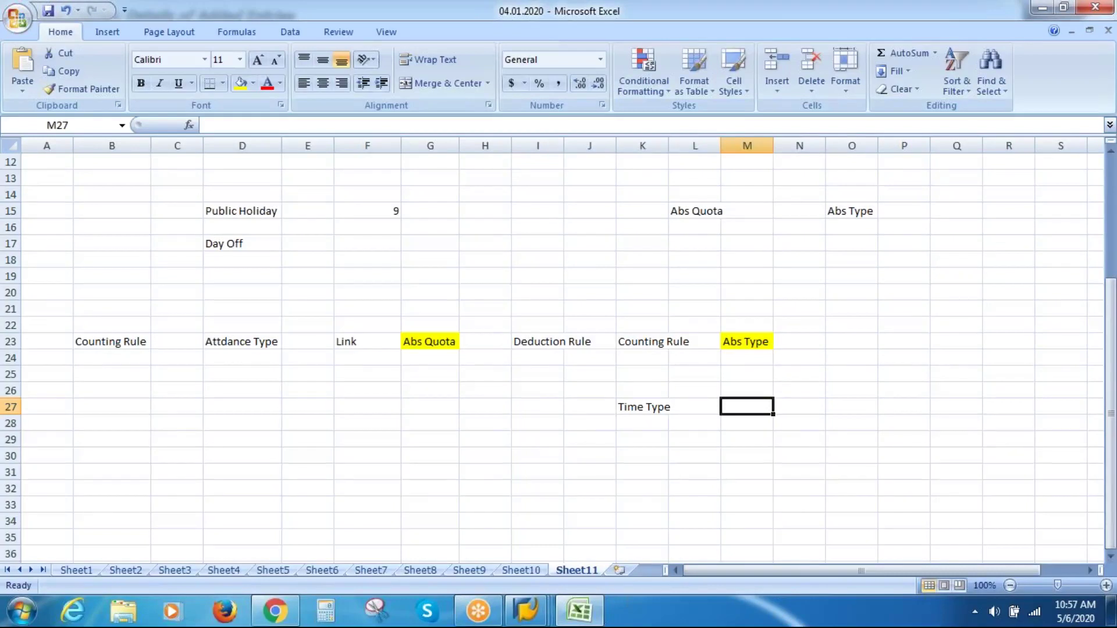
Enter Infotypes in cell I27, in the same row as Time Type.
{"action": "key", "text": "Left"}
{"action": "key", "text": "Left"}
{"action": "key", "text": "Left"}
{"action": "key", "text": "Left"}
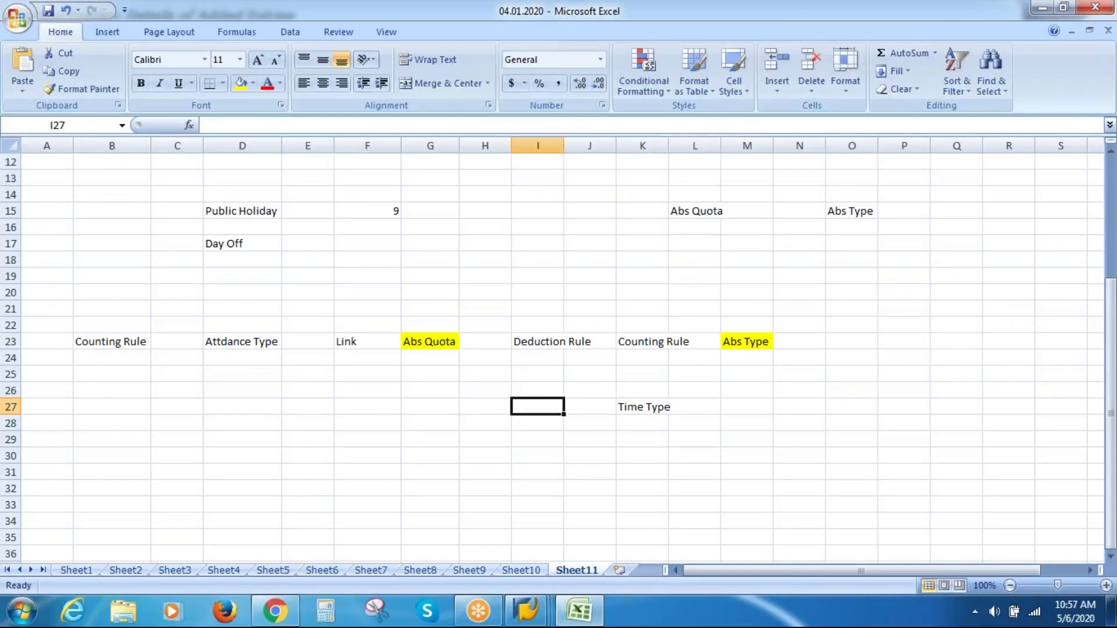
{"action": "key", "text": "Right"}
{"action": "key", "text": "Right"}
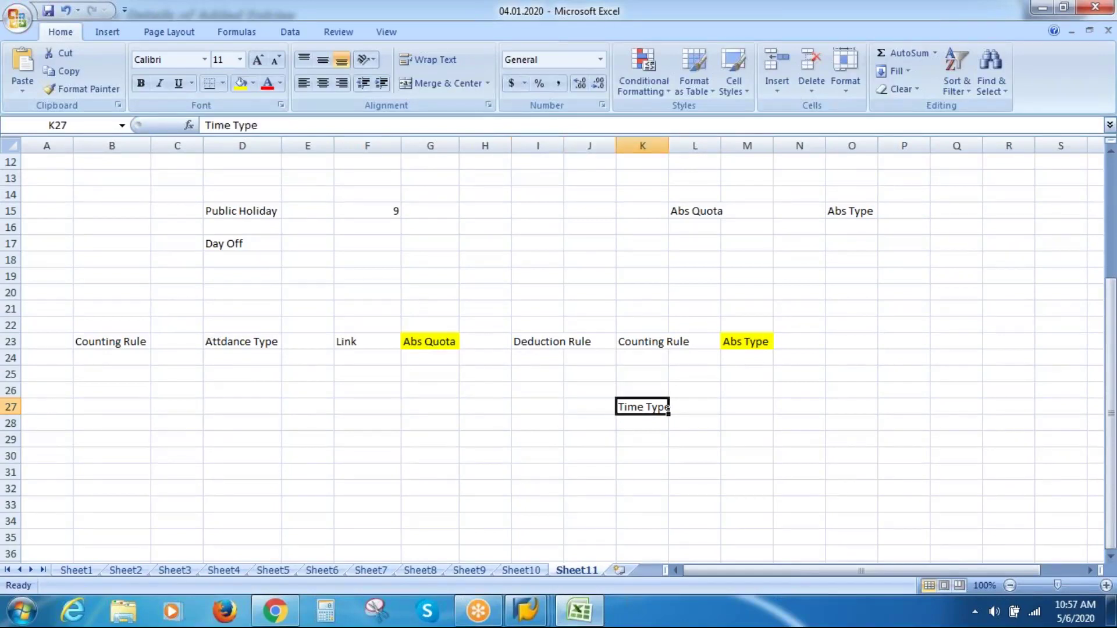
{"action": "key", "text": "Left"}
{"action": "key", "text": "Left"}
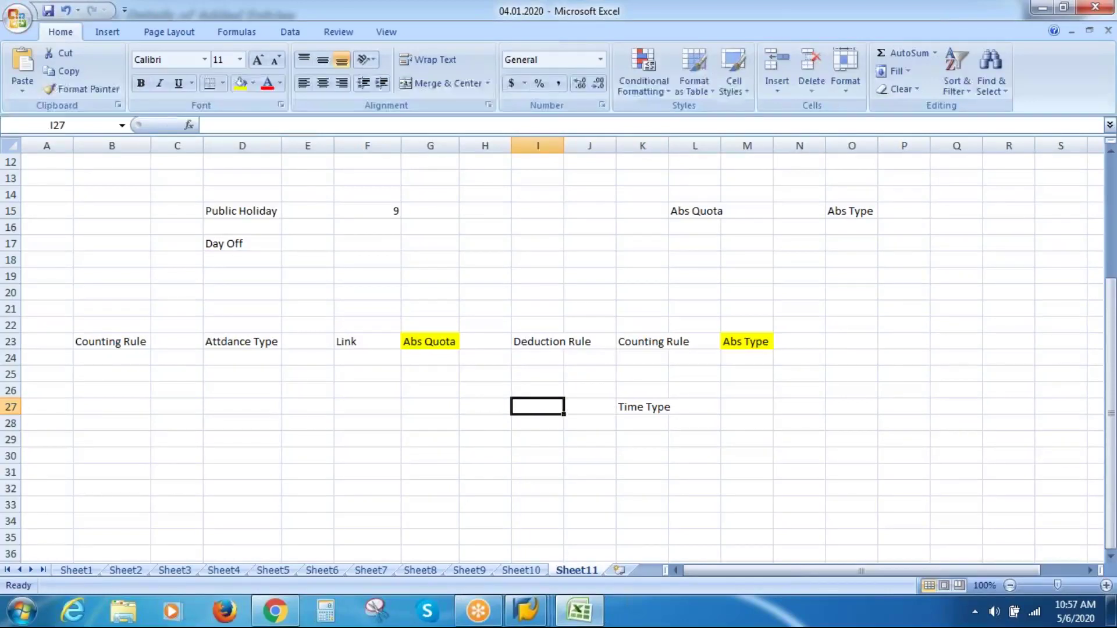
{"action": "type", "text": "Infotypes"}
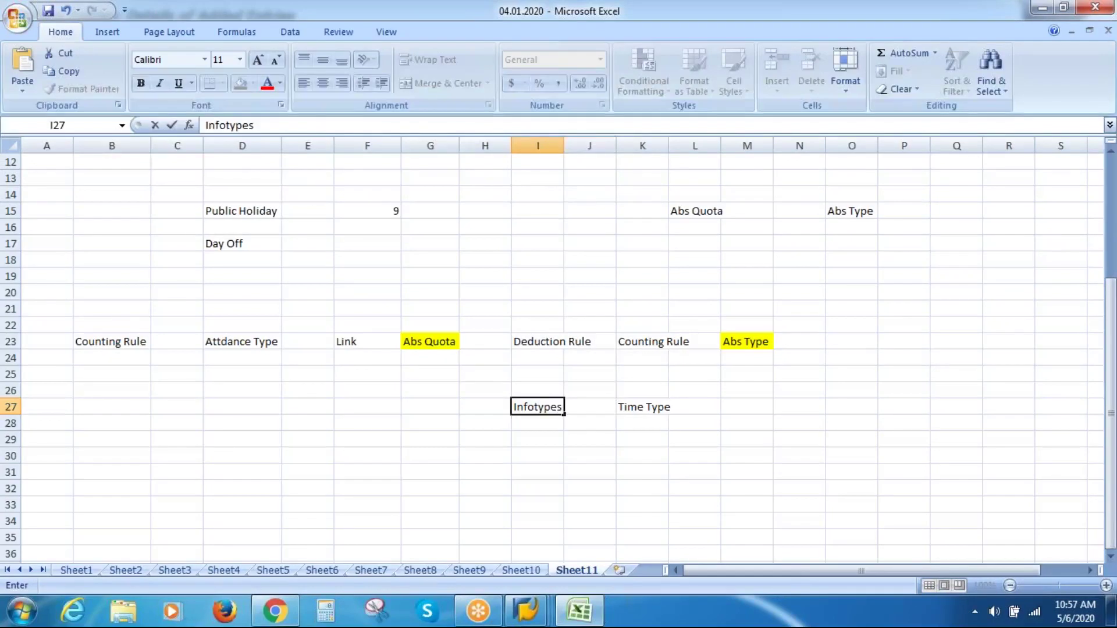
{"action": "key", "text": "Tab"}
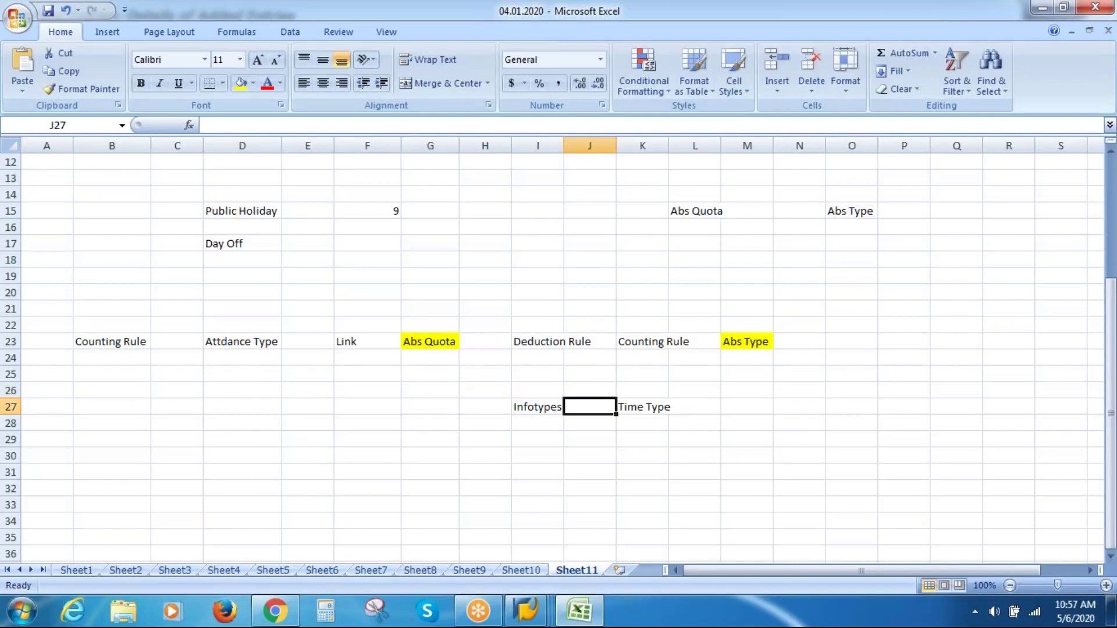
List Day Balance, Period Balnce and Cumulativee below Time Type in cells K29, K31 and K33.
{"action": "left_click", "coordinate": [643, 407]}
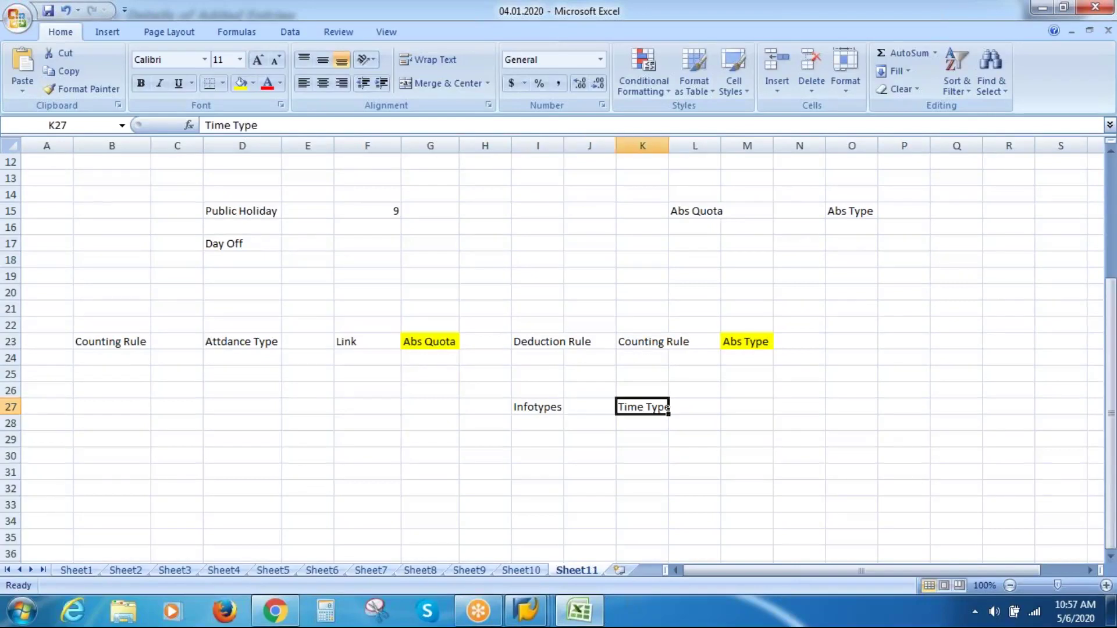
{"action": "key", "text": "Down"}
{"action": "key", "text": "Down"}
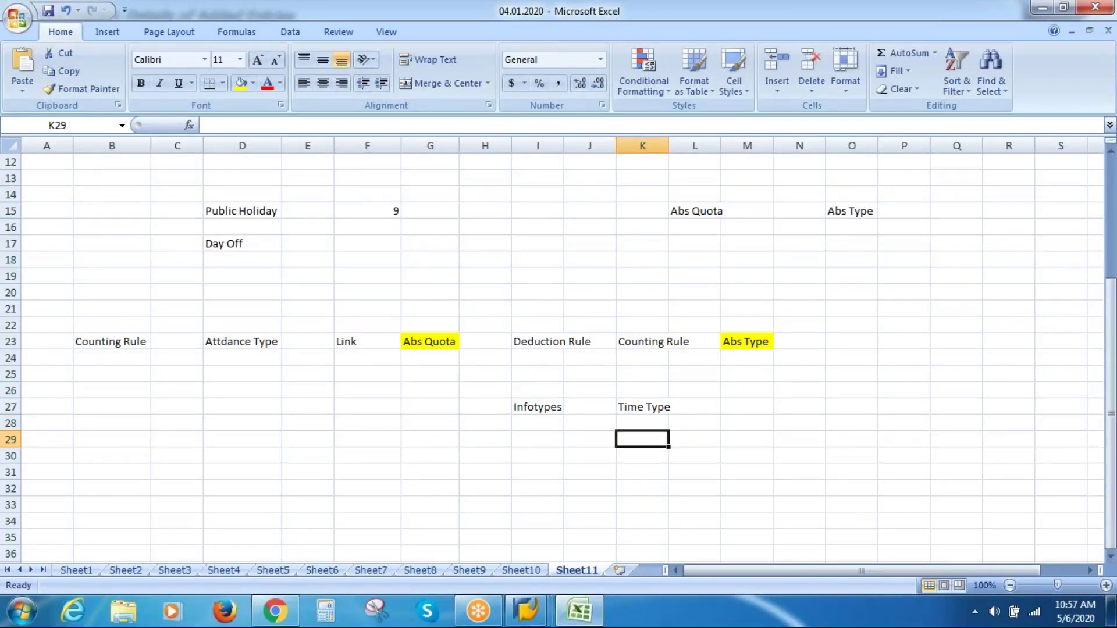
{"action": "type", "text": "D"}
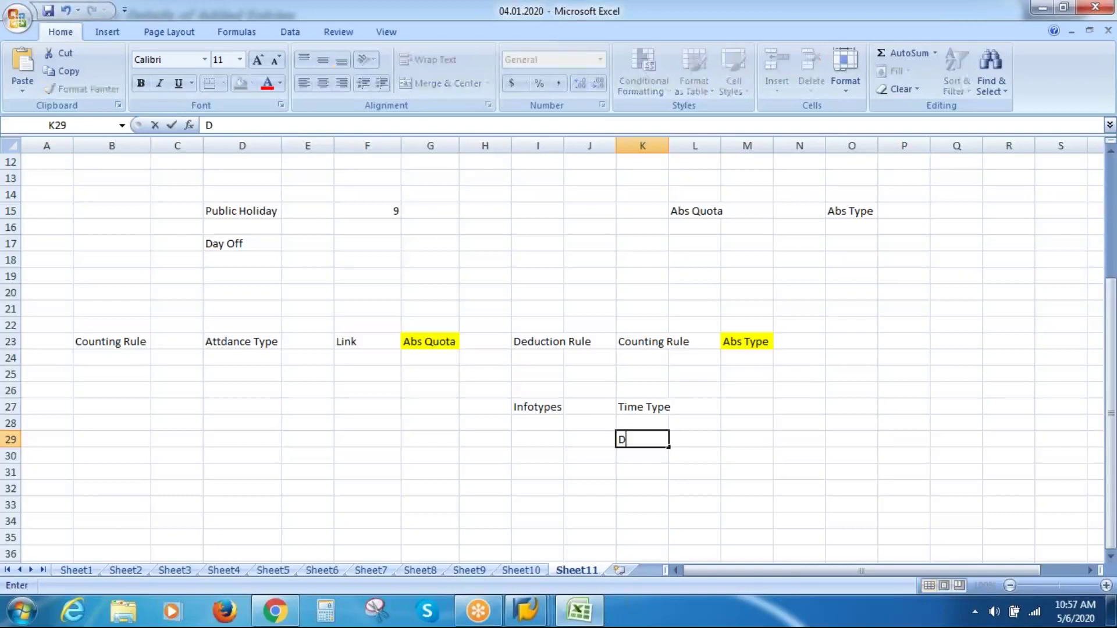
{"action": "type", "text": "ay Balance"}
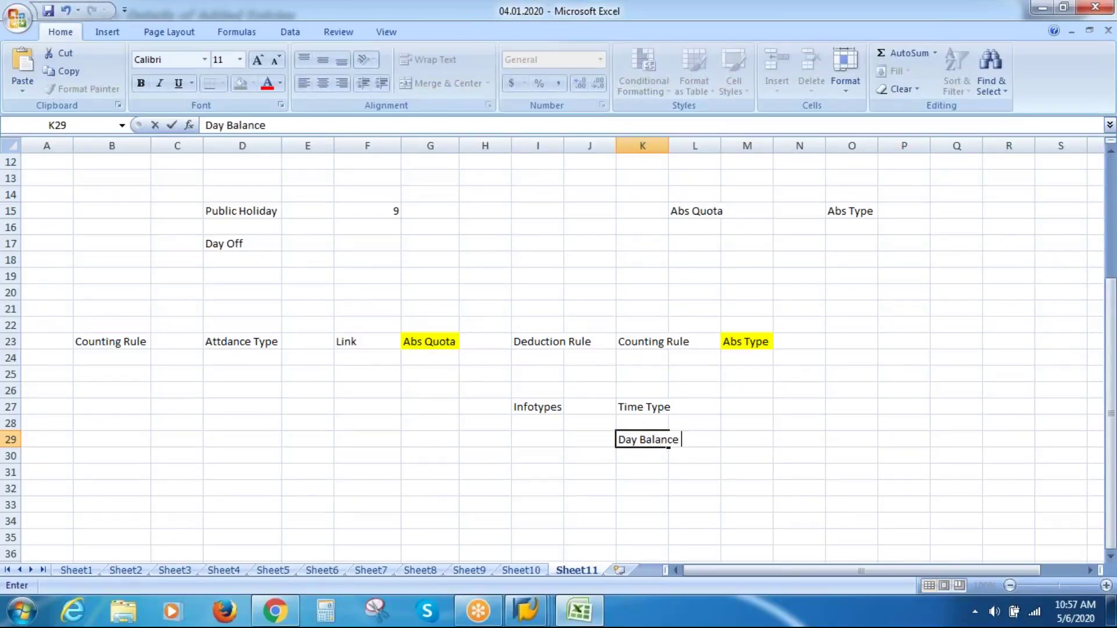
{"action": "key", "text": "Return"}
{"action": "key", "text": "Return"}
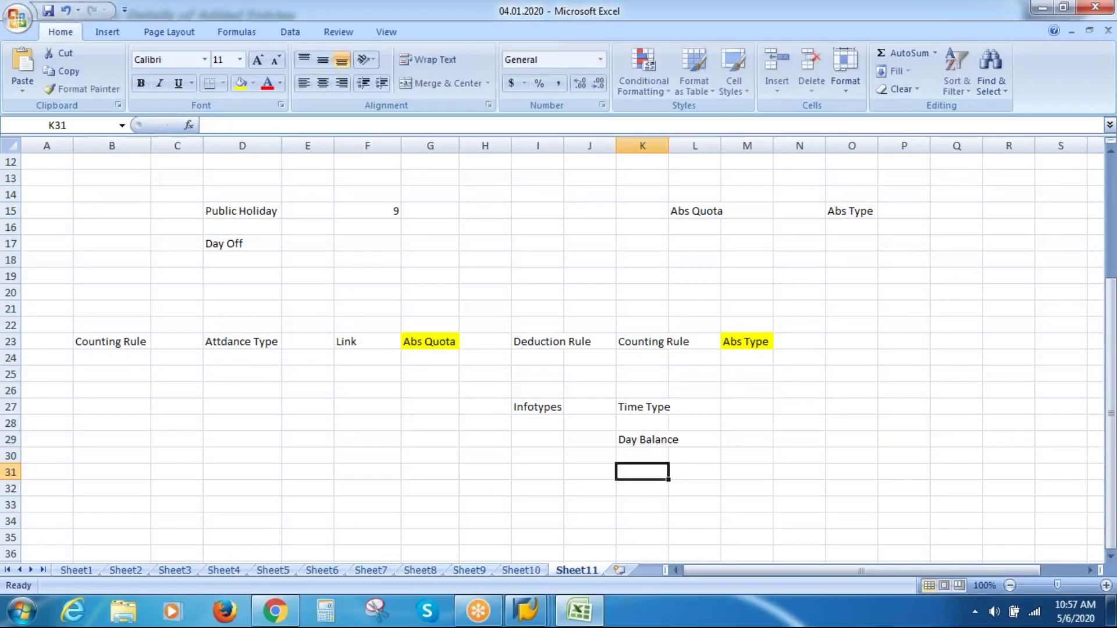
{"action": "type", "text": "Period Balnce"}
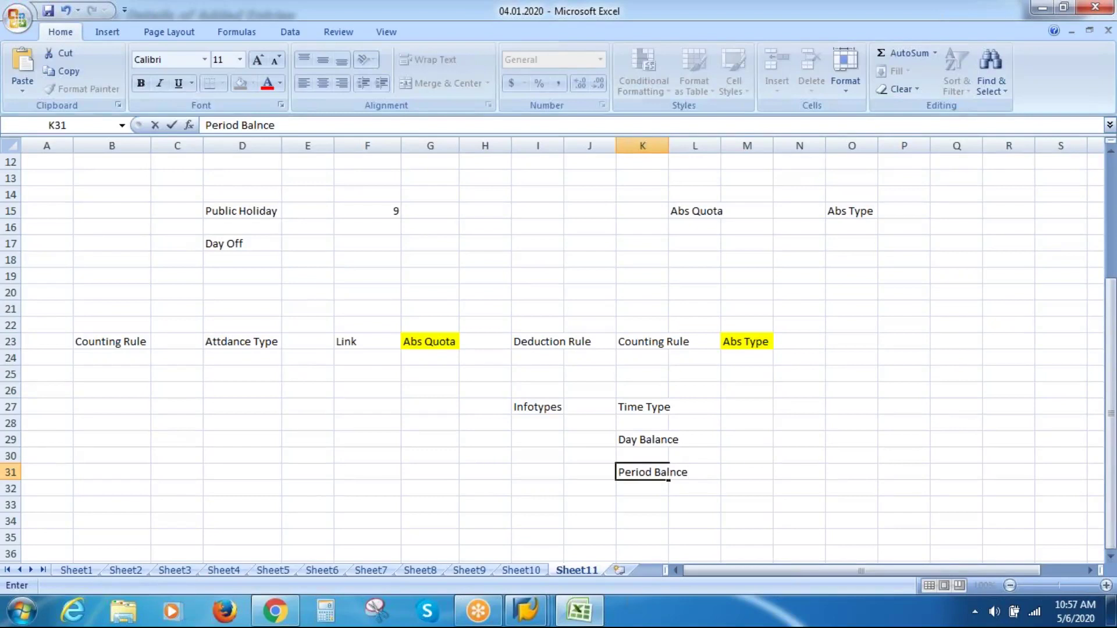
{"action": "key", "text": "Return"}
{"action": "key", "text": "Return"}
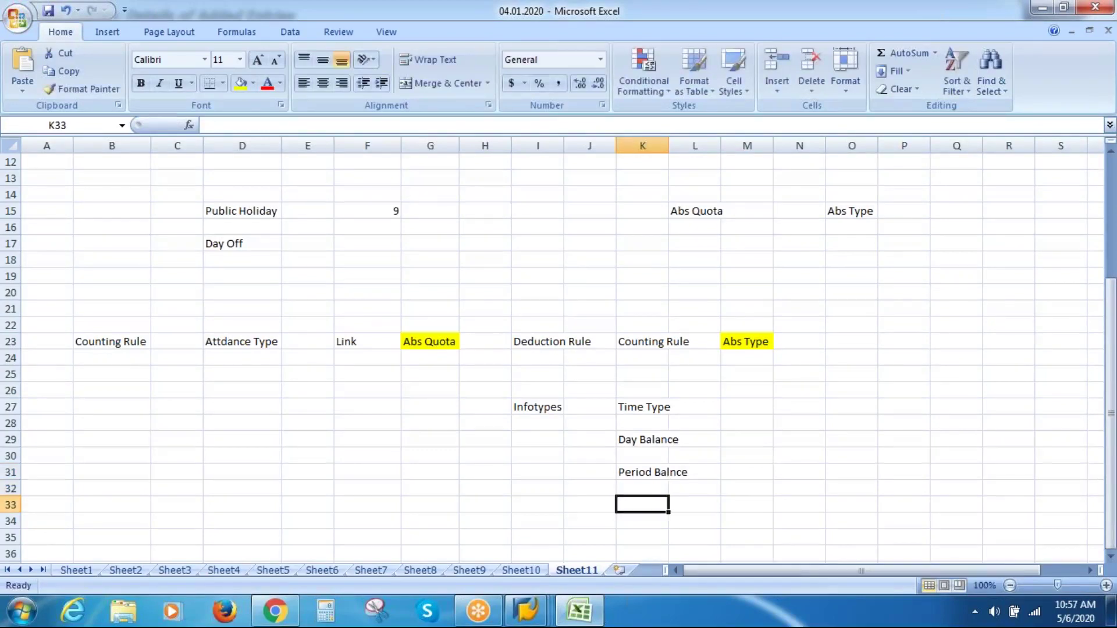
{"action": "type", "text": "Cumu"}
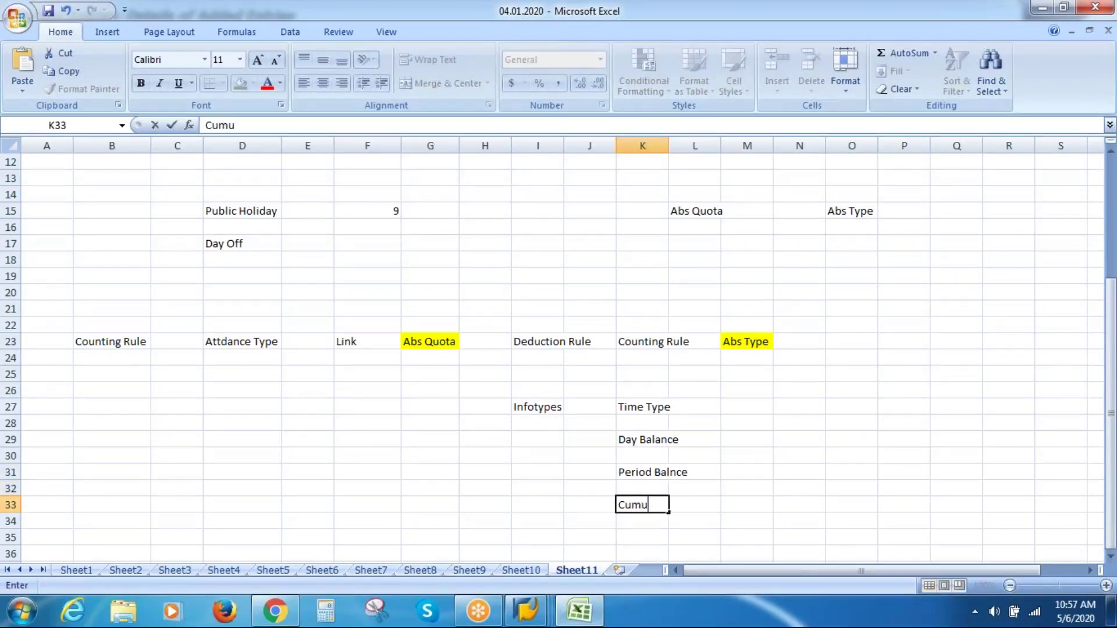
{"action": "type", "text": "lativee"}
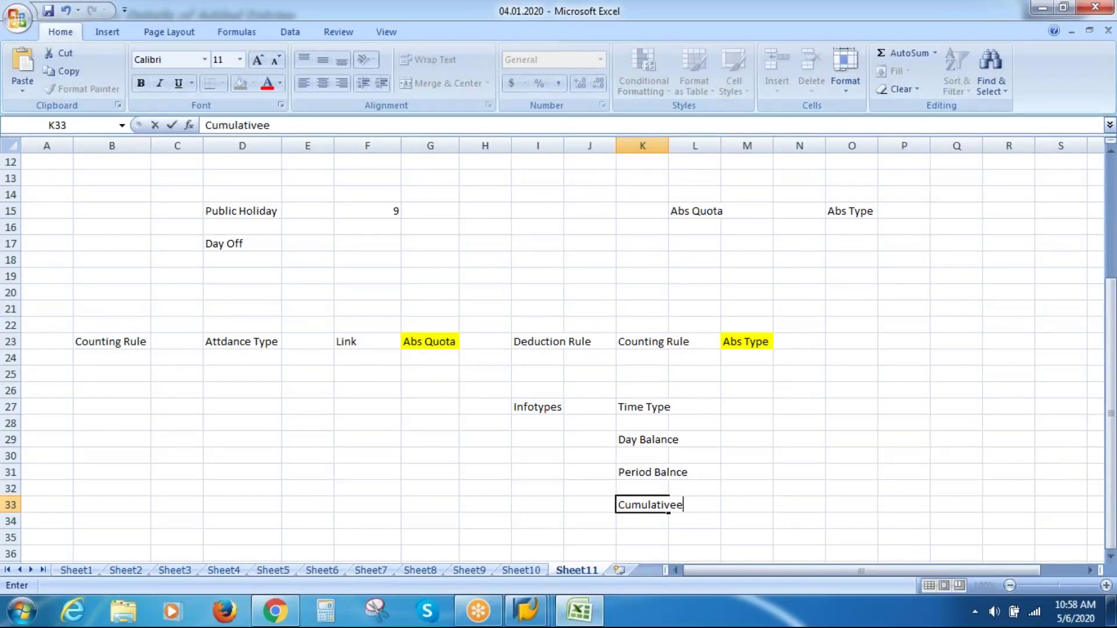
{"action": "key", "text": "Return"}
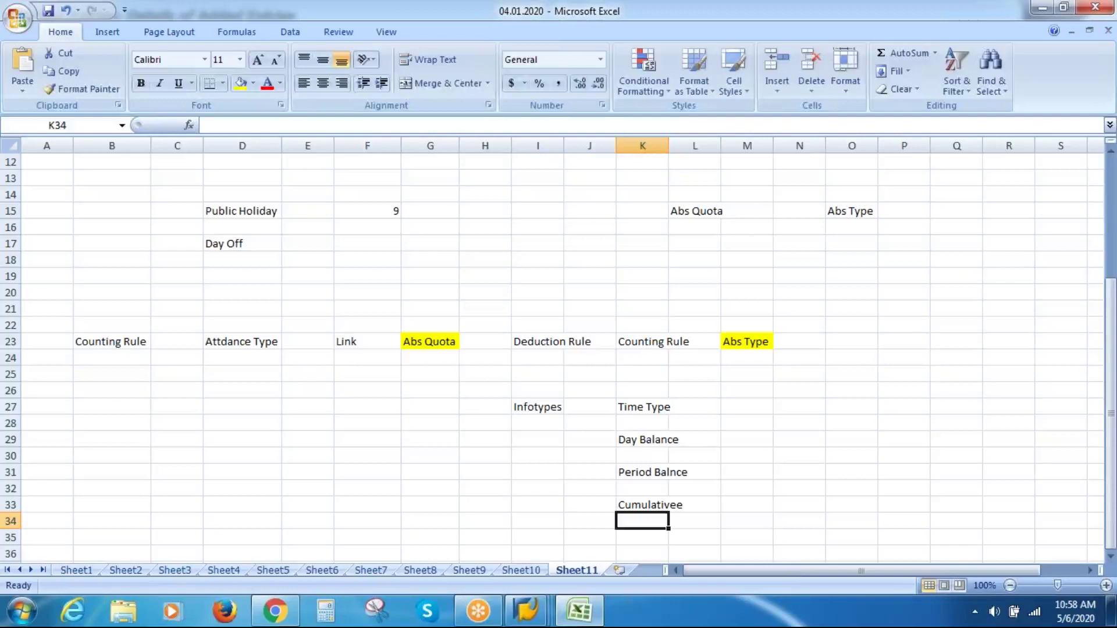
{"action": "key", "text": "Up"}
{"action": "key", "text": "Up"}
{"action": "key", "text": "Up"}
{"action": "key", "text": "Up"}
{"action": "key", "text": "Up"}
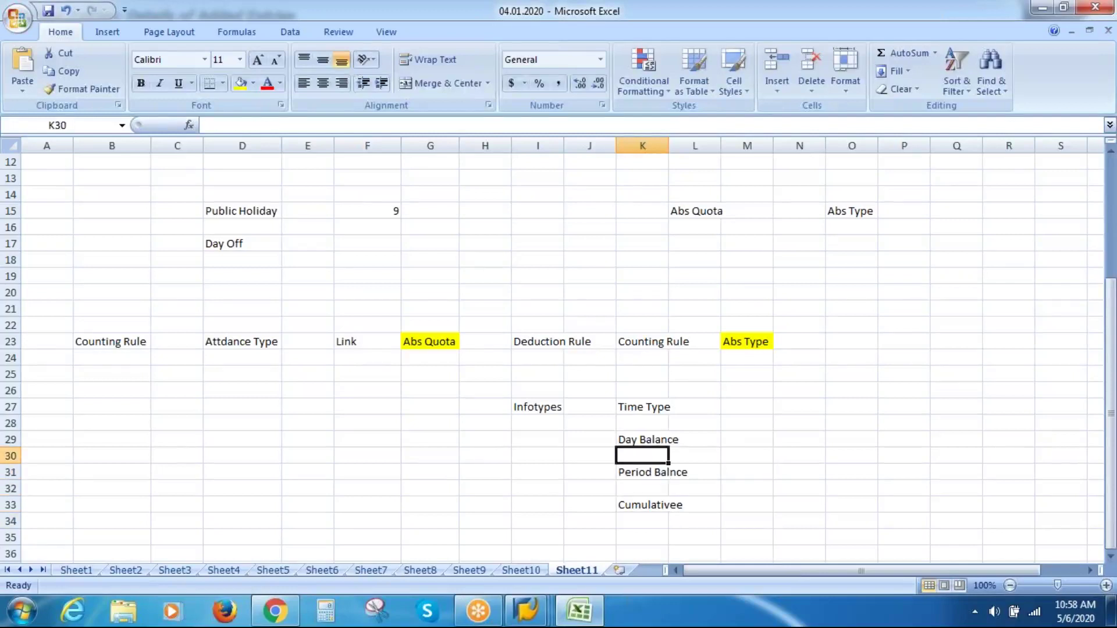
{"action": "key", "text": "Down"}
{"action": "key", "text": "Down"}
{"action": "key", "text": "Down"}
{"action": "key", "text": "Down"}
{"action": "key", "text": "Up"}
{"action": "key", "text": "Up"}
{"action": "key", "text": "Up"}
{"action": "key", "text": "Up"}
{"action": "key", "text": "Right"}
{"action": "key", "text": "Right"}
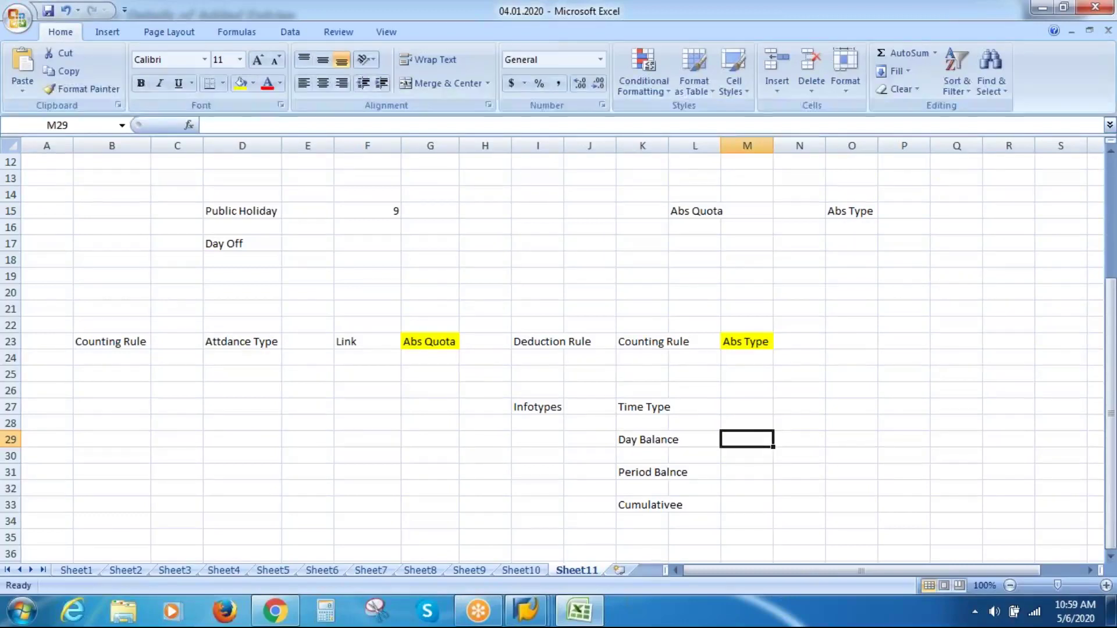
{"action": "key", "text": "Left"}
{"action": "key", "text": "Left"}
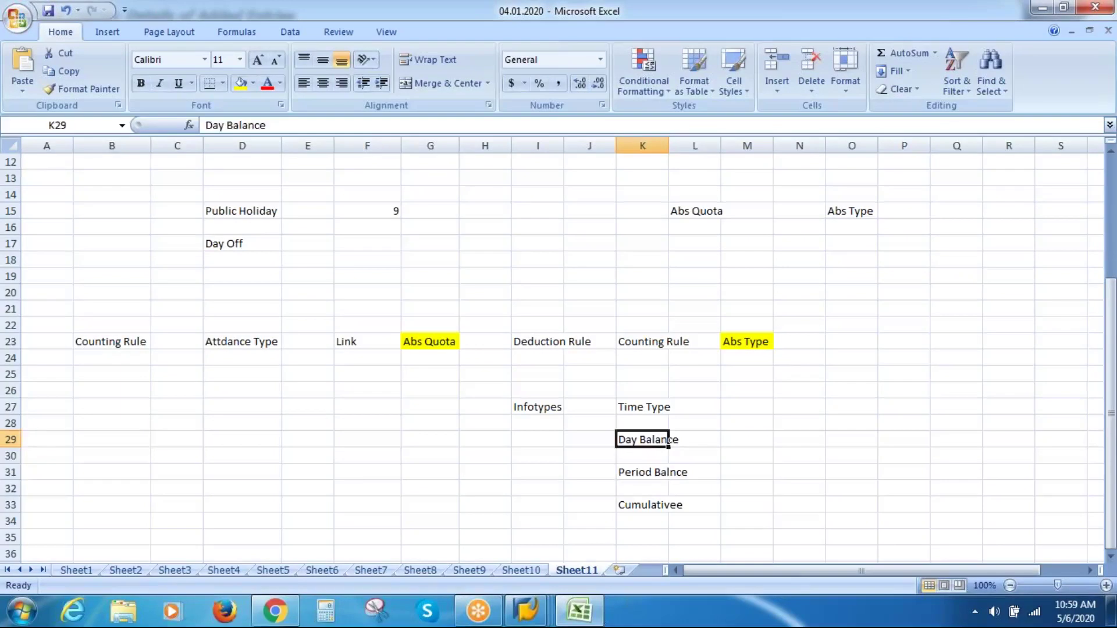
{"action": "key", "text": "Down"}
{"action": "key", "text": "Down"}
{"action": "key", "text": "Down"}
{"action": "key", "text": "Down"}
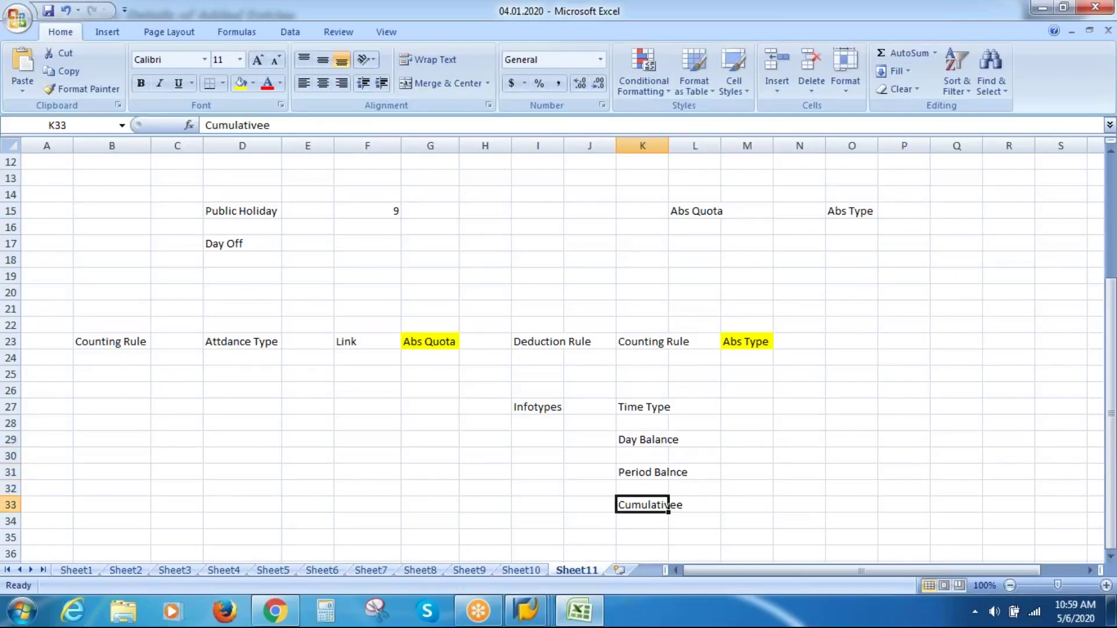
{"action": "key", "text": "Up"}
{"action": "key", "text": "Up"}
{"action": "key", "text": "Up"}
{"action": "key", "text": "Up"}
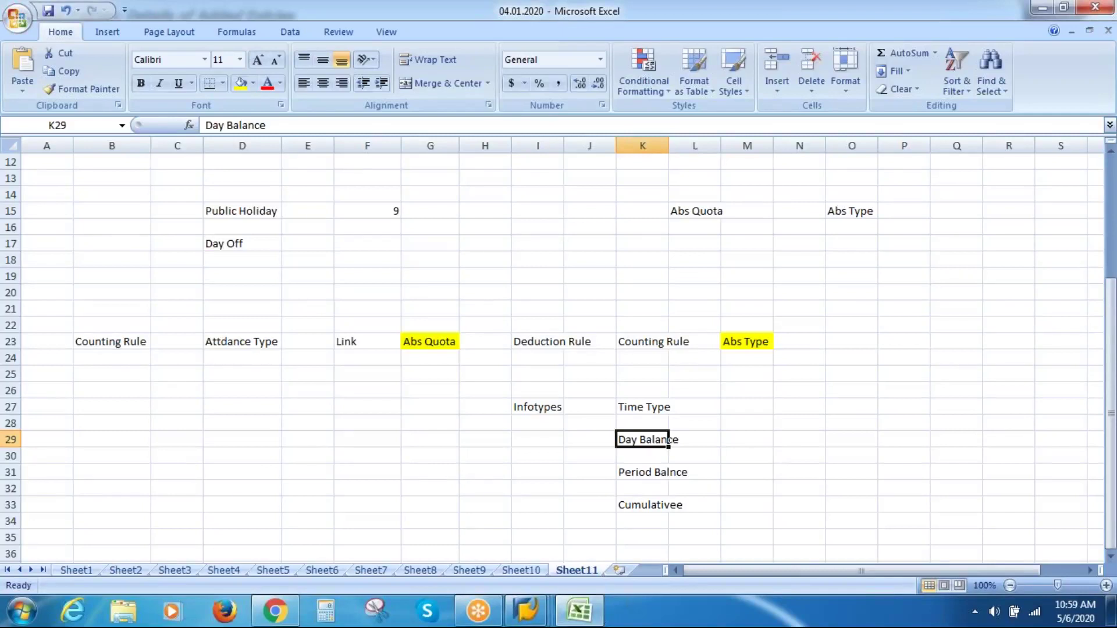
Switch back to SAP and save the base entitlement entry with day balance VAST again.
{"action": "key", "text": "alt+Tab"}
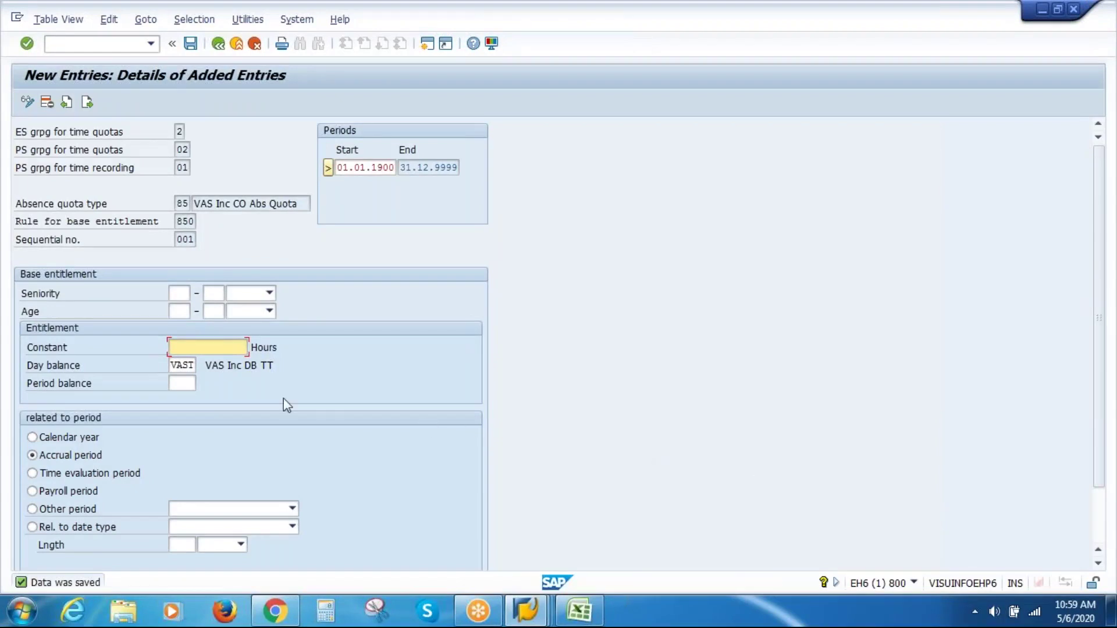
{"action": "left_click", "coordinate": [189, 364]}
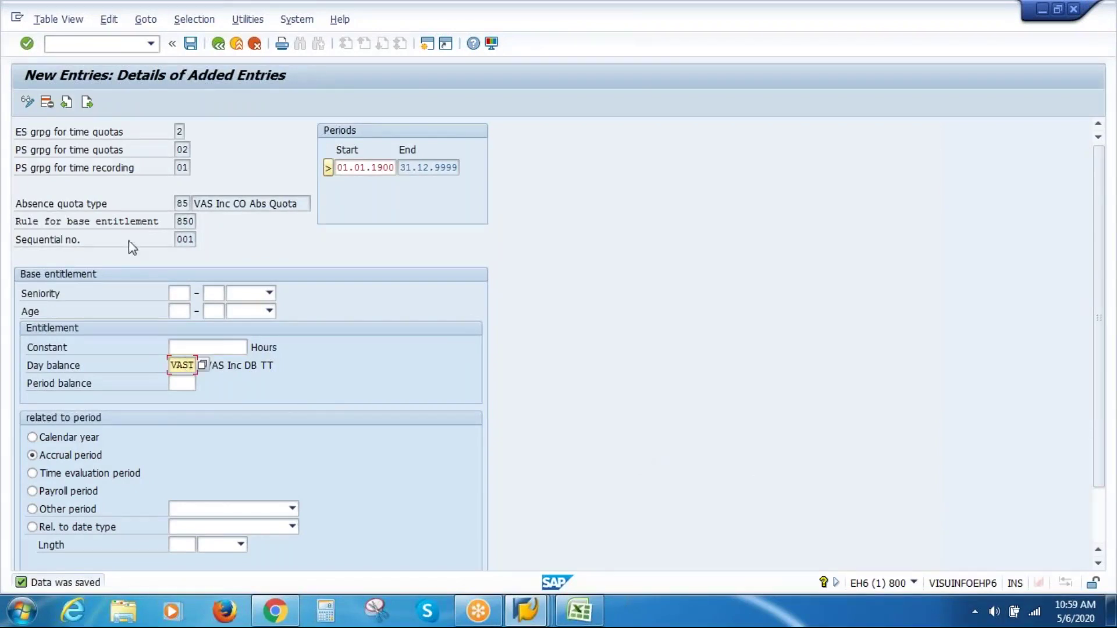
{"action": "left_click", "coordinate": [191, 45]}
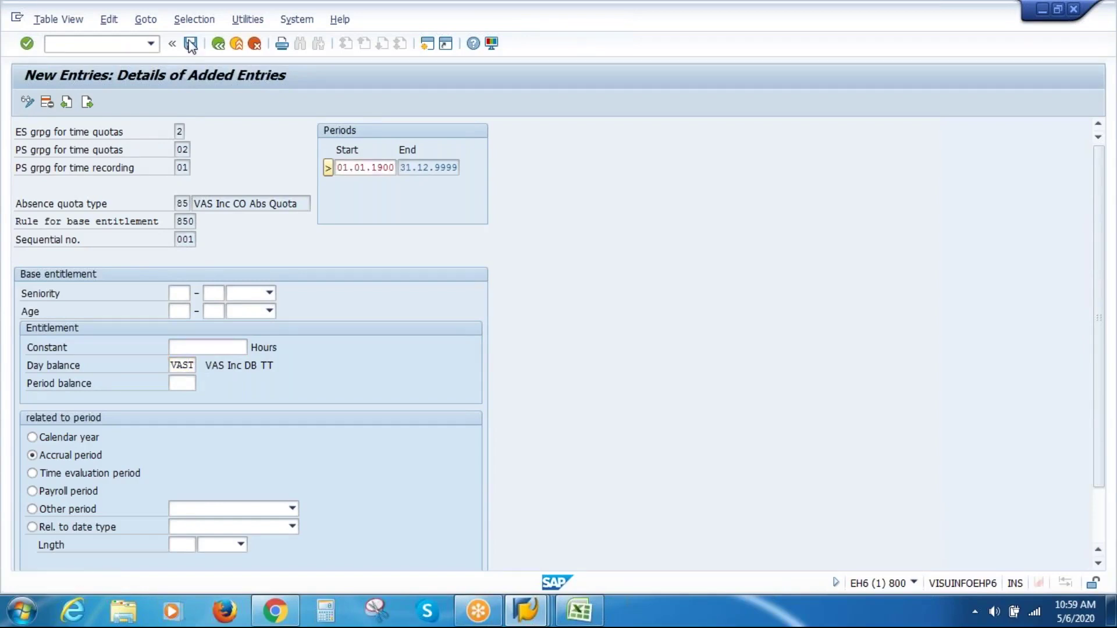
{"action": "left_click", "coordinate": [192, 46]}
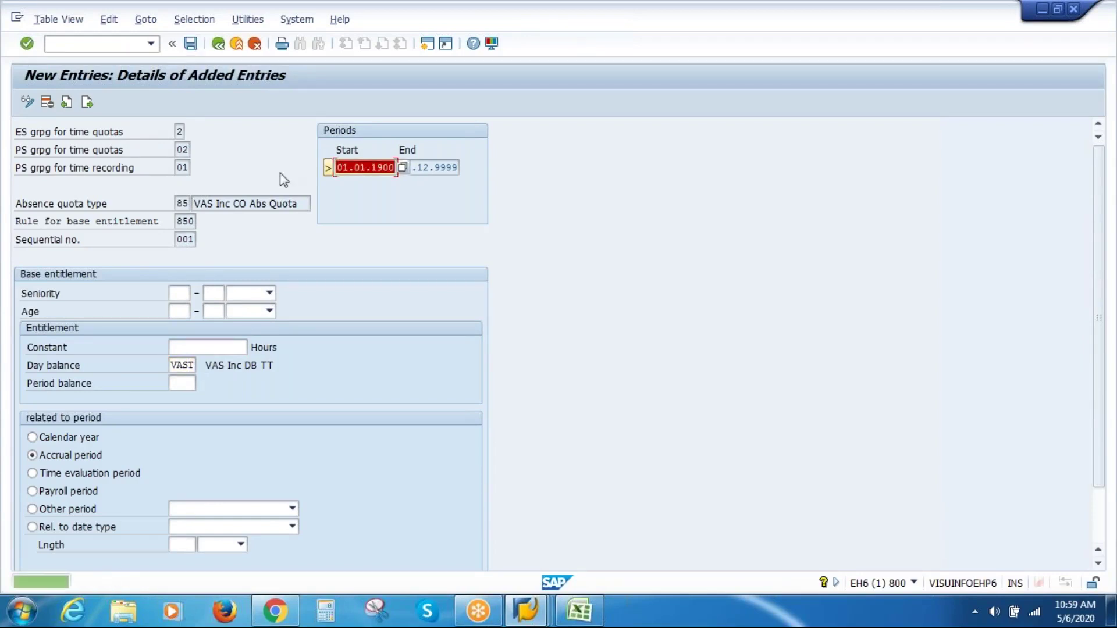
Switch to the Excel workbook and replace Link in cell F23 of Sheet11 with VAST.
{"action": "left_click", "coordinate": [588, 616]}
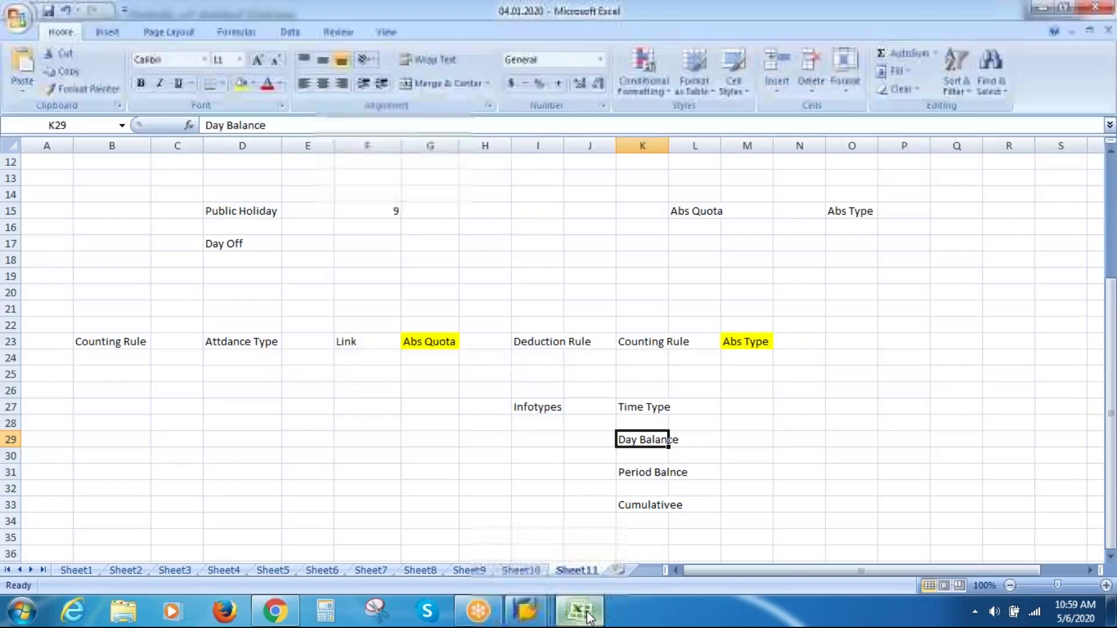
{"action": "left_click", "coordinate": [351, 341]}
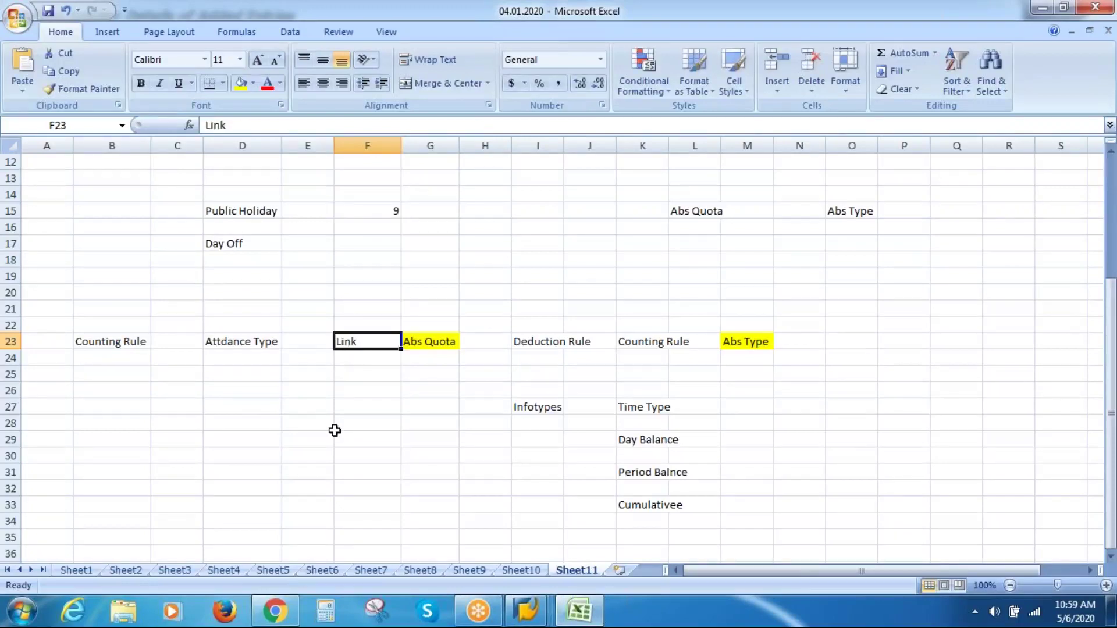
{"action": "type", "text": "VAST"}
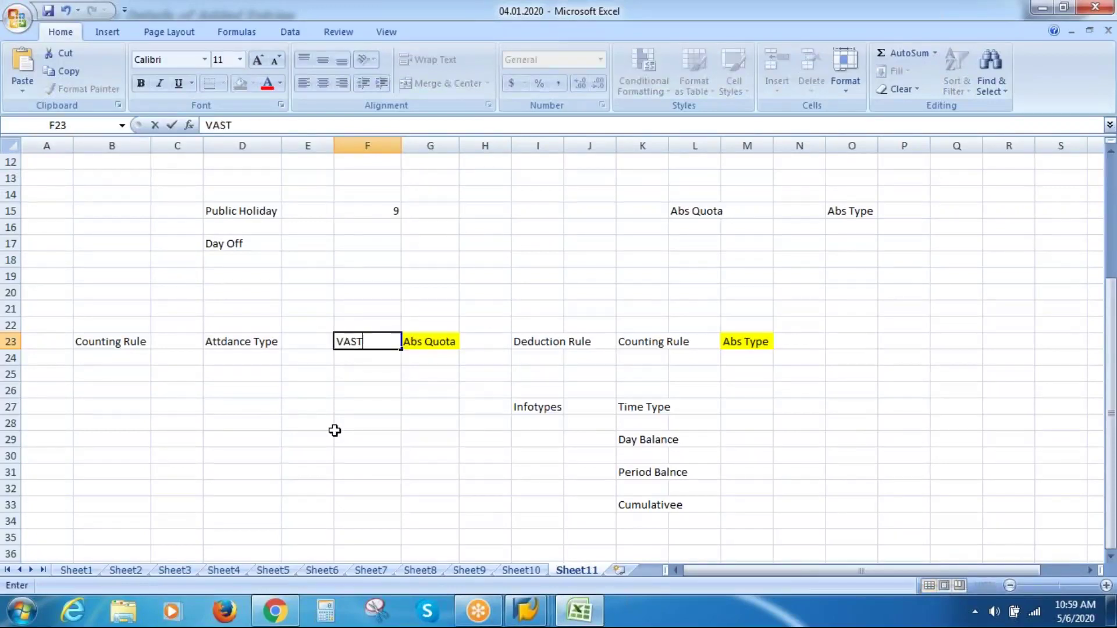
Enter Time Type in cell F20 above VAST and fill the VAST cell F23 with yellow.
{"action": "key", "text": "Up"}
{"action": "key", "text": "Up"}
{"action": "key", "text": "Up"}
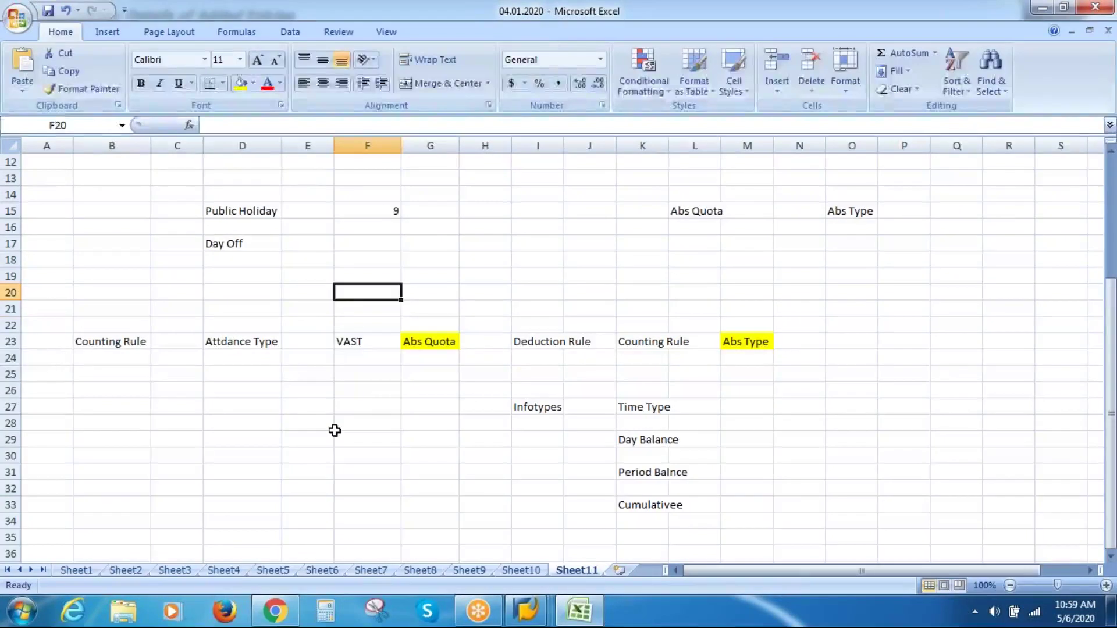
{"action": "type", "text": "Time Type"}
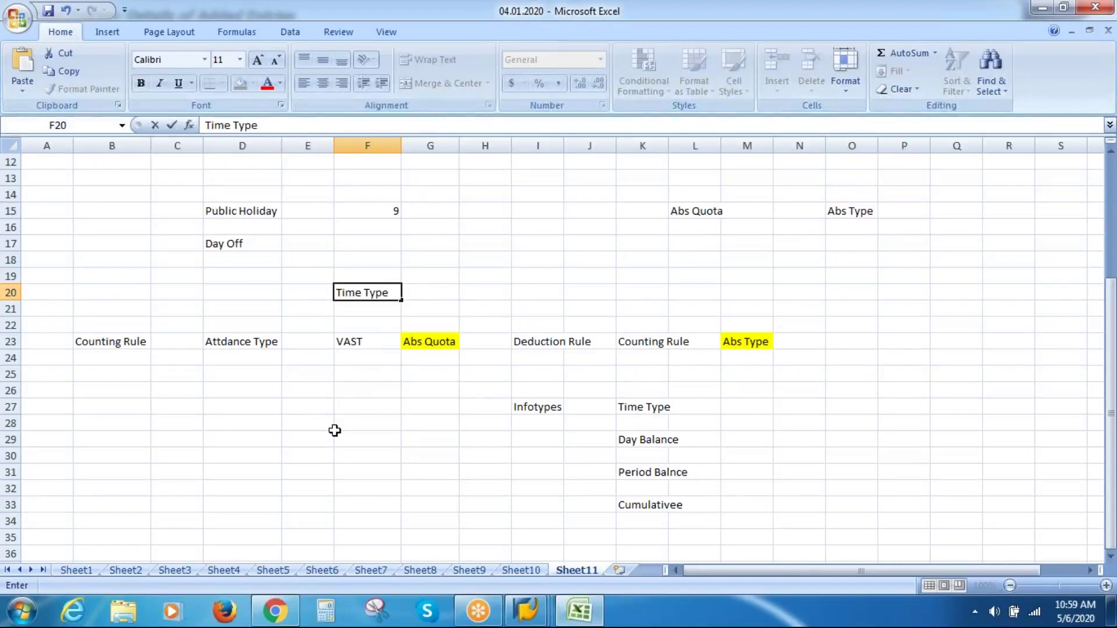
{"action": "left_click", "coordinate": [370, 340]}
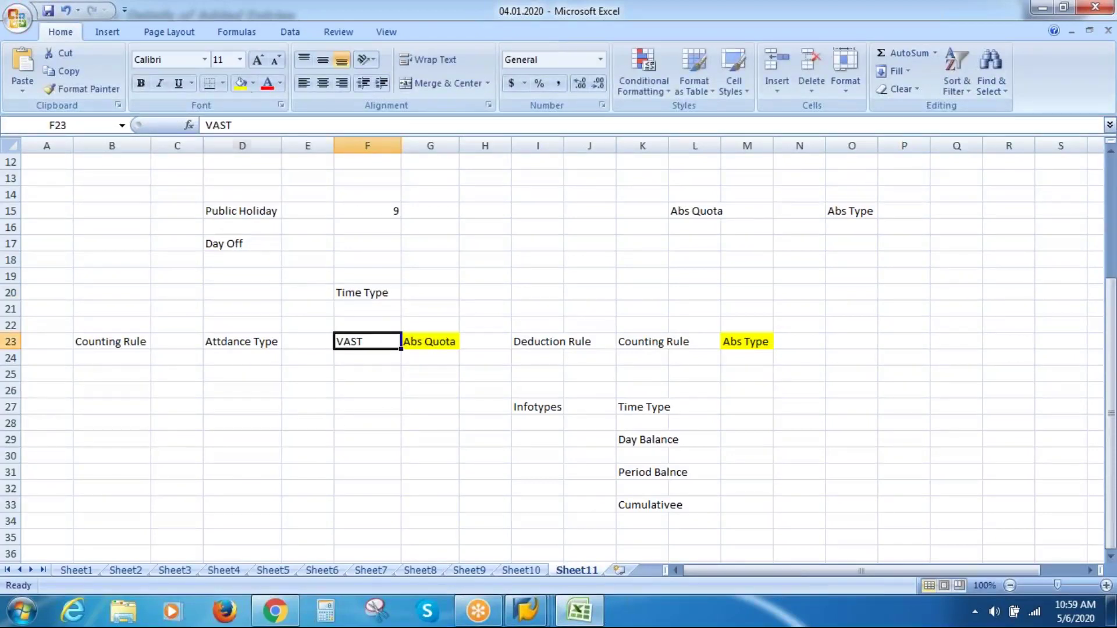
{"action": "left_click", "coordinate": [241, 83]}
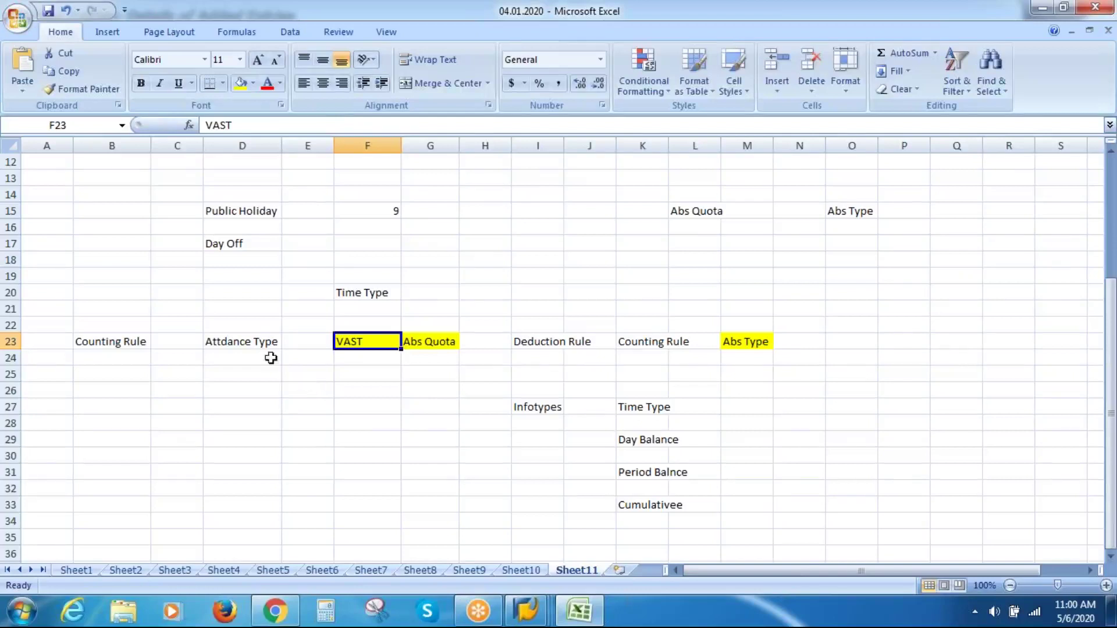
{"action": "left_click", "coordinate": [241, 341]}
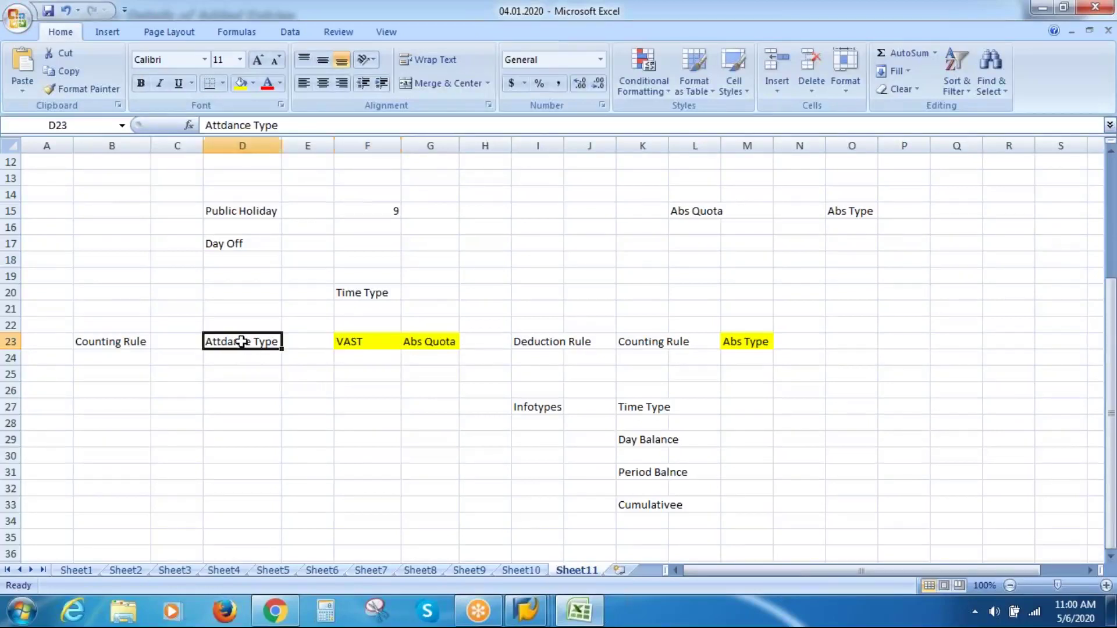
{"action": "left_click", "coordinate": [351, 342]}
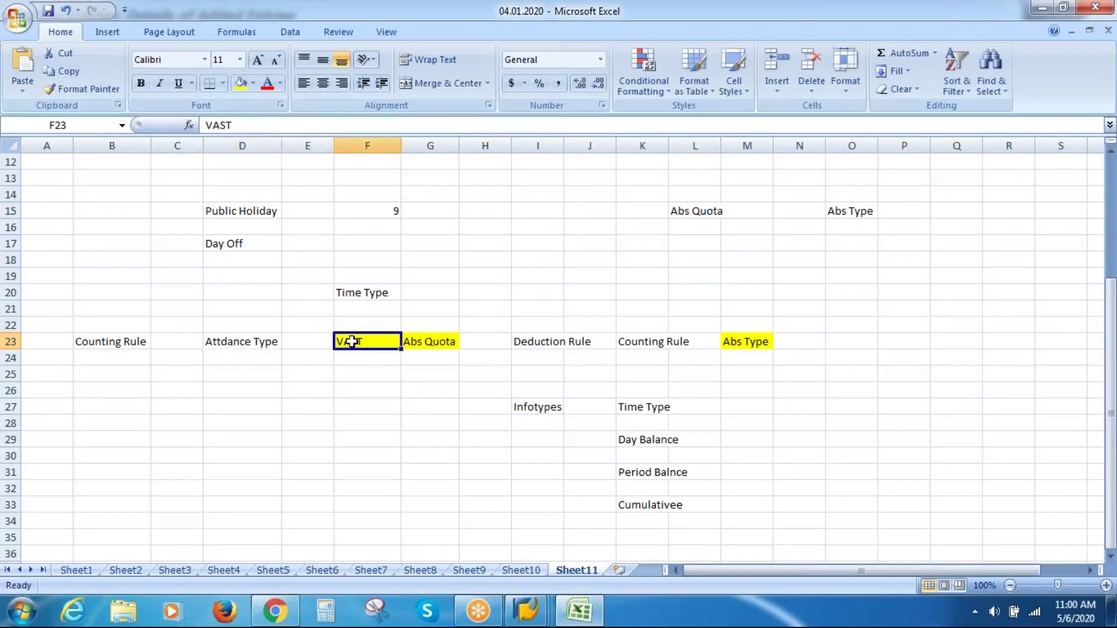
{"action": "left_click", "coordinate": [292, 341]}
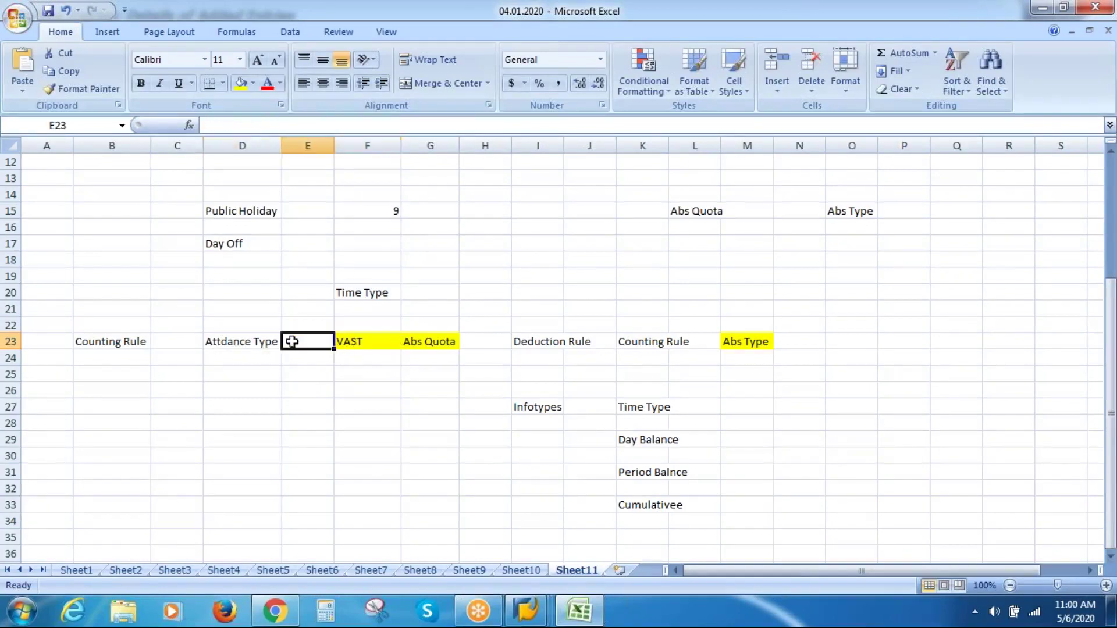
{"action": "left_click", "coordinate": [244, 348]}
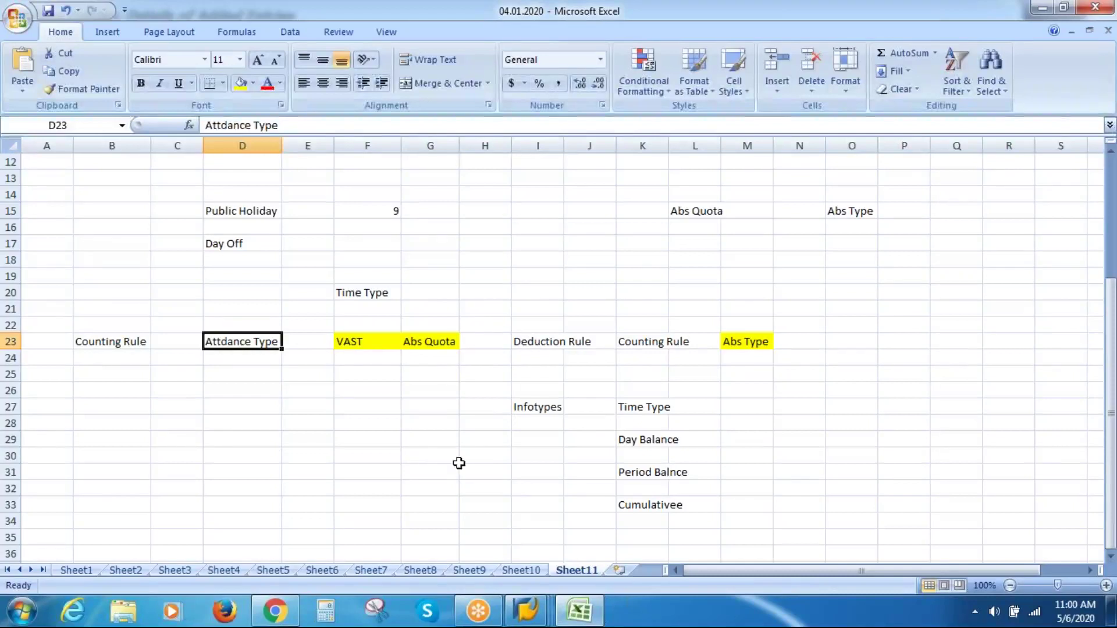
Switch back to SAP, save the base entitlement entry and exit Set Base Entitlements to the IMG structure.
{"action": "left_click", "coordinate": [536, 613]}
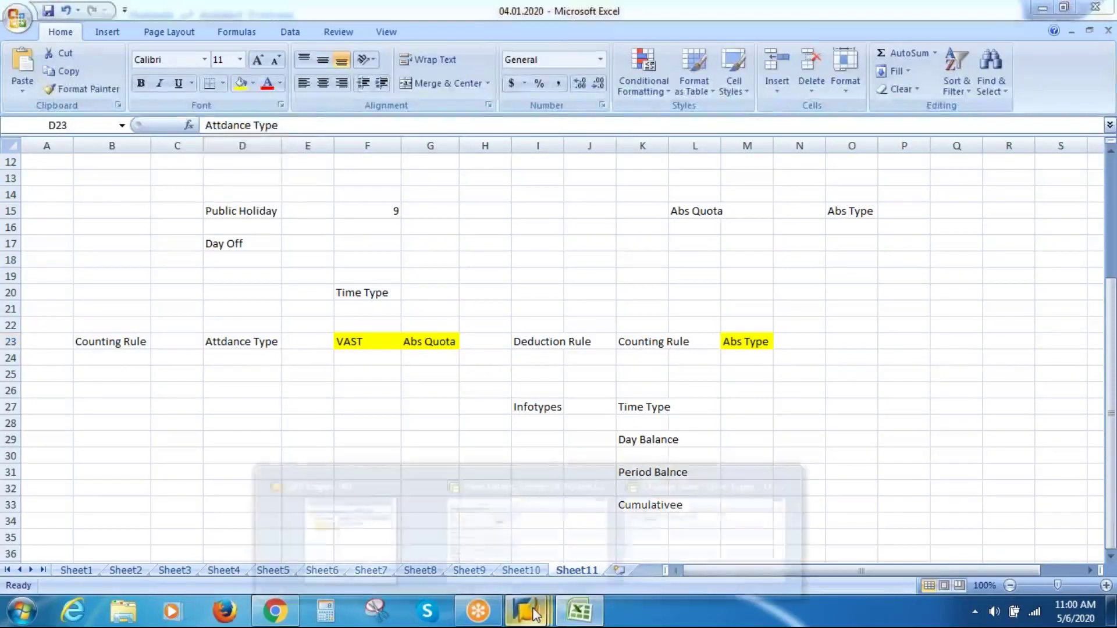
{"action": "left_click", "coordinate": [556, 508]}
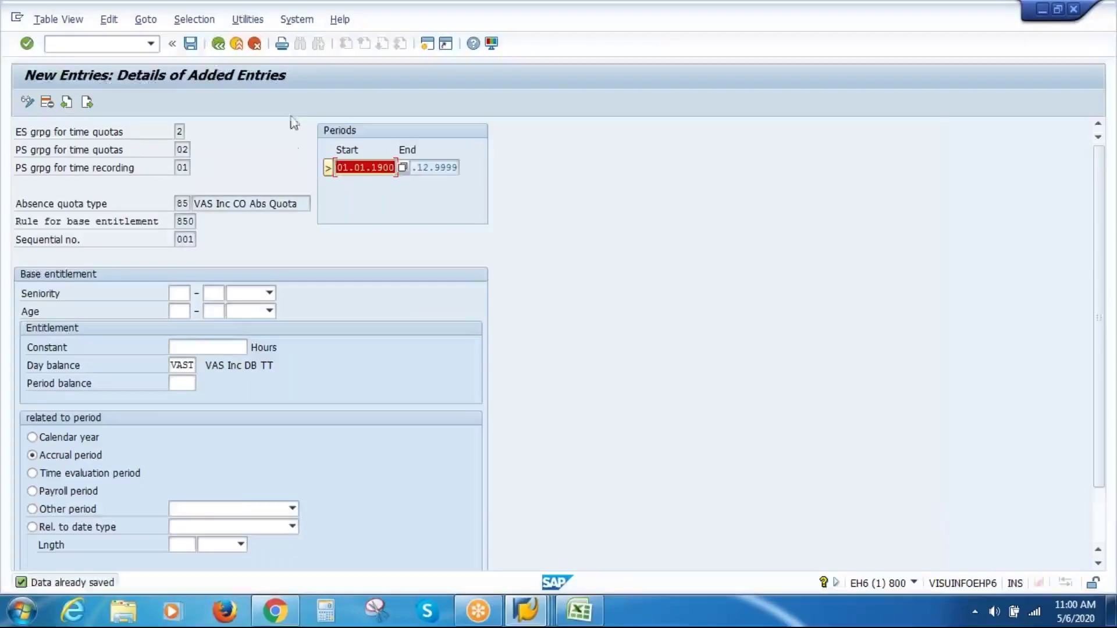
{"action": "left_click", "coordinate": [191, 45]}
{"action": "left_click", "coordinate": [220, 46]}
{"action": "left_click", "coordinate": [219, 46]}
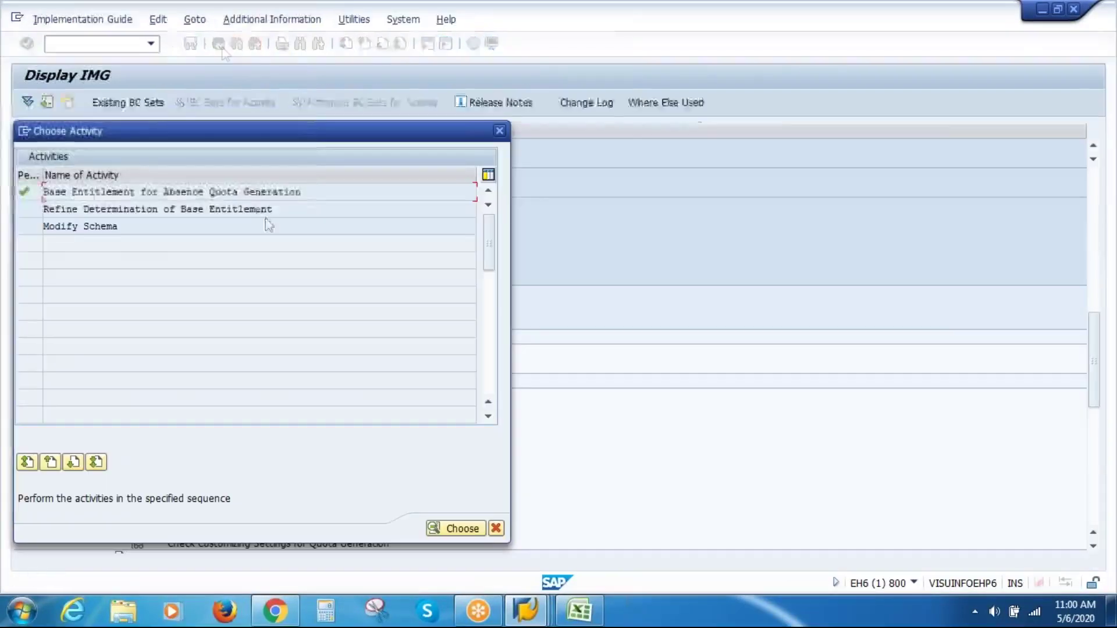
{"action": "left_click", "coordinate": [499, 131]}
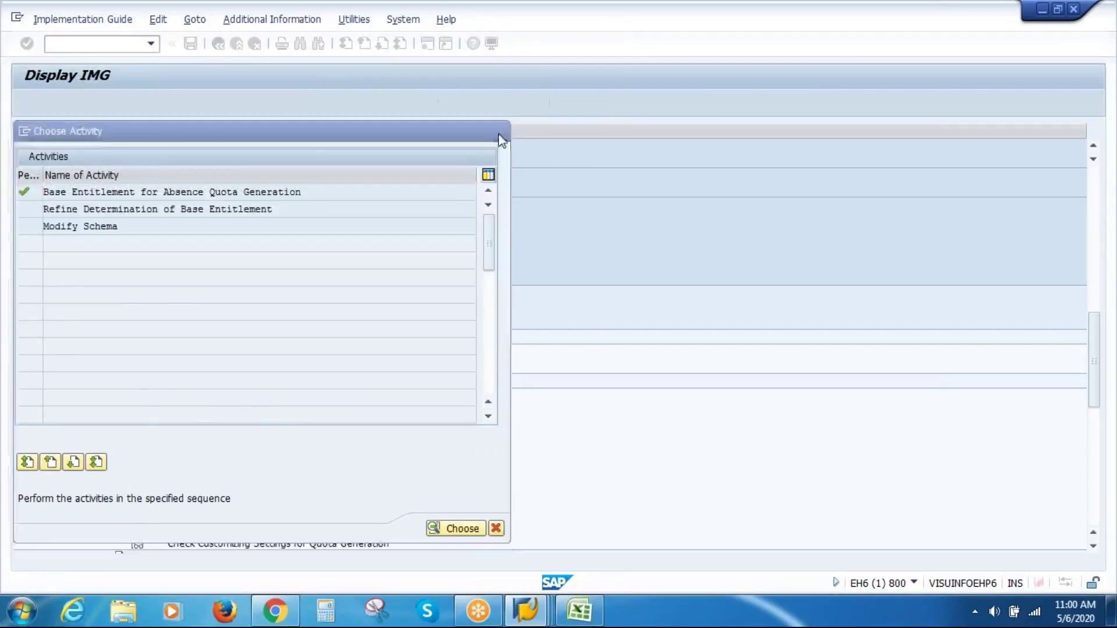
Open the Determine Validity and Deduction Periods activity under Rules for Generating Absence Quotas.
{"action": "left_click", "coordinate": [245, 431]}
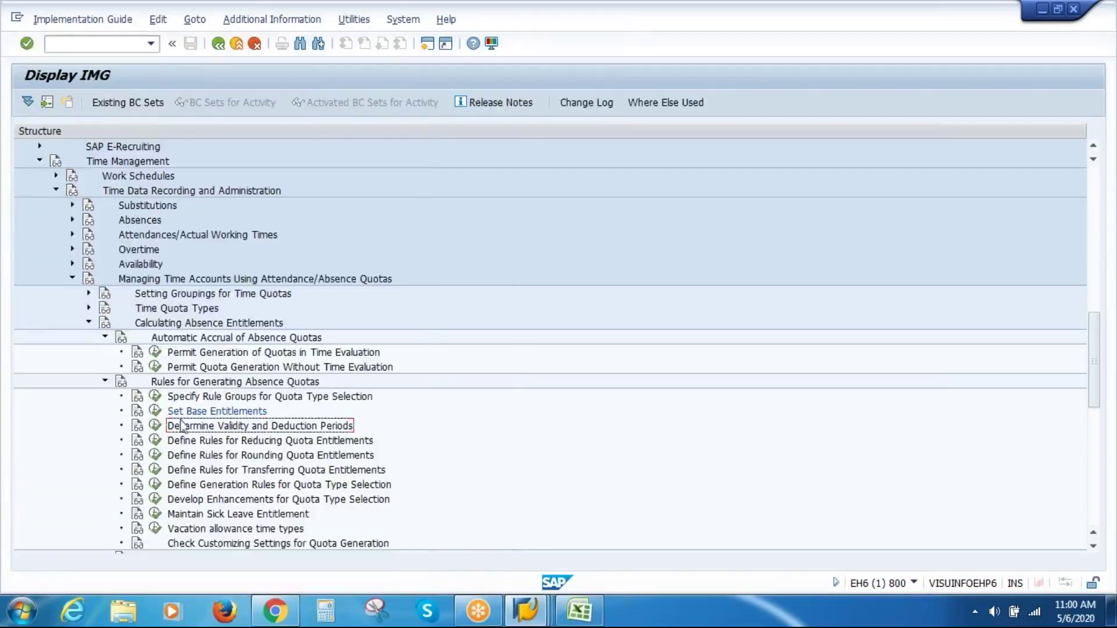
{"action": "left_click", "coordinate": [155, 425]}
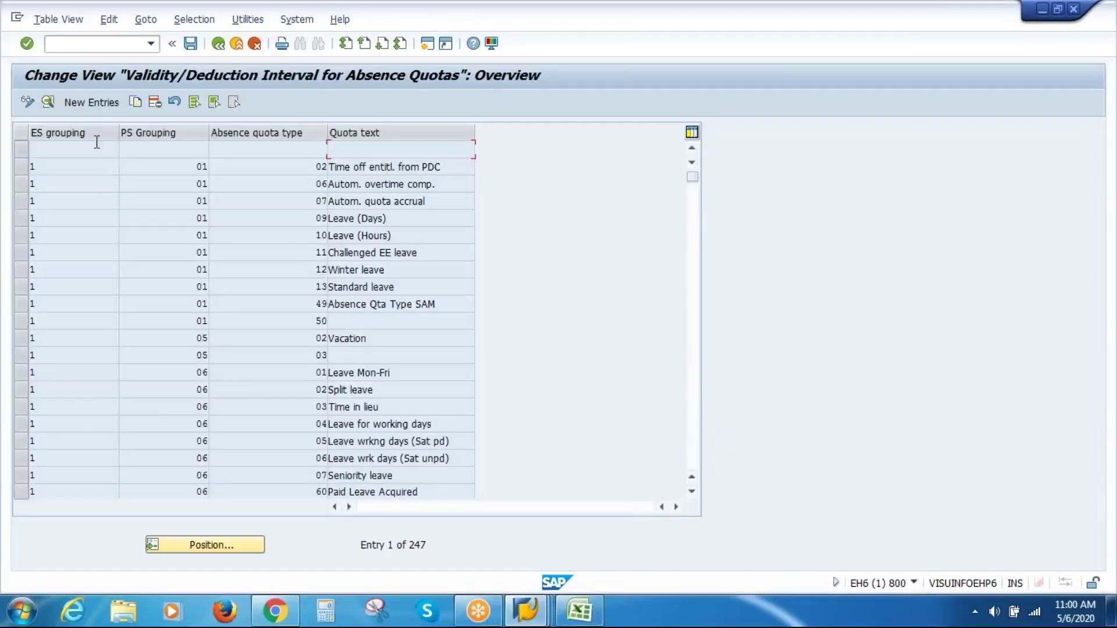
Create a validity/deduction interval for ESG 2, PS grouping 02, absence quota type 85, ending validity at calendar year end and deduction at validity interval end.
{"action": "left_click", "coordinate": [90, 102]}
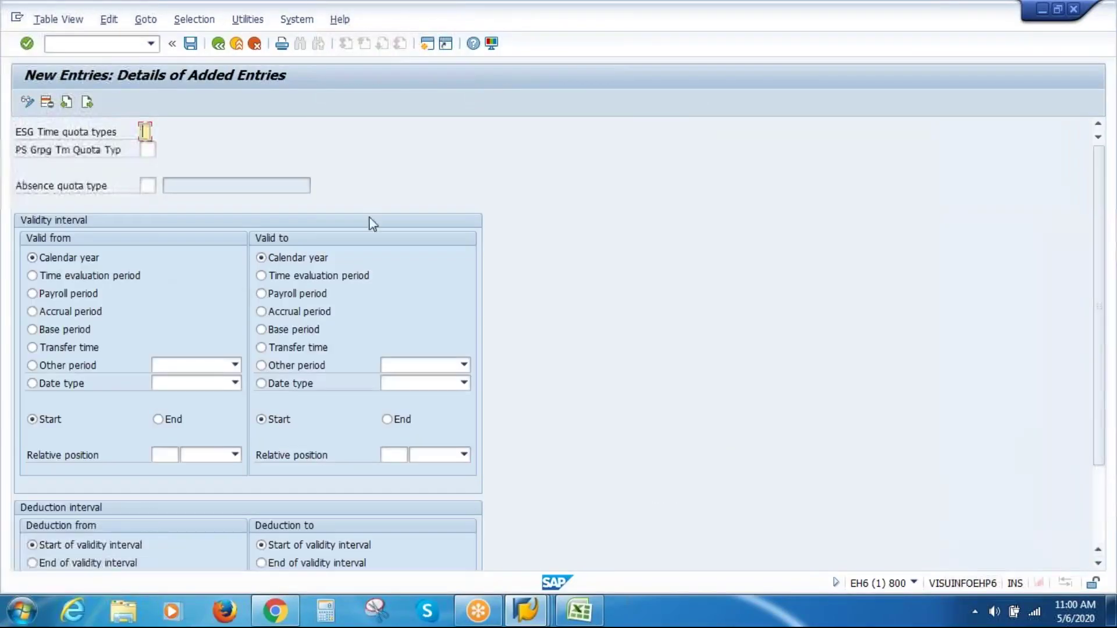
{"action": "type", "text": "2"}
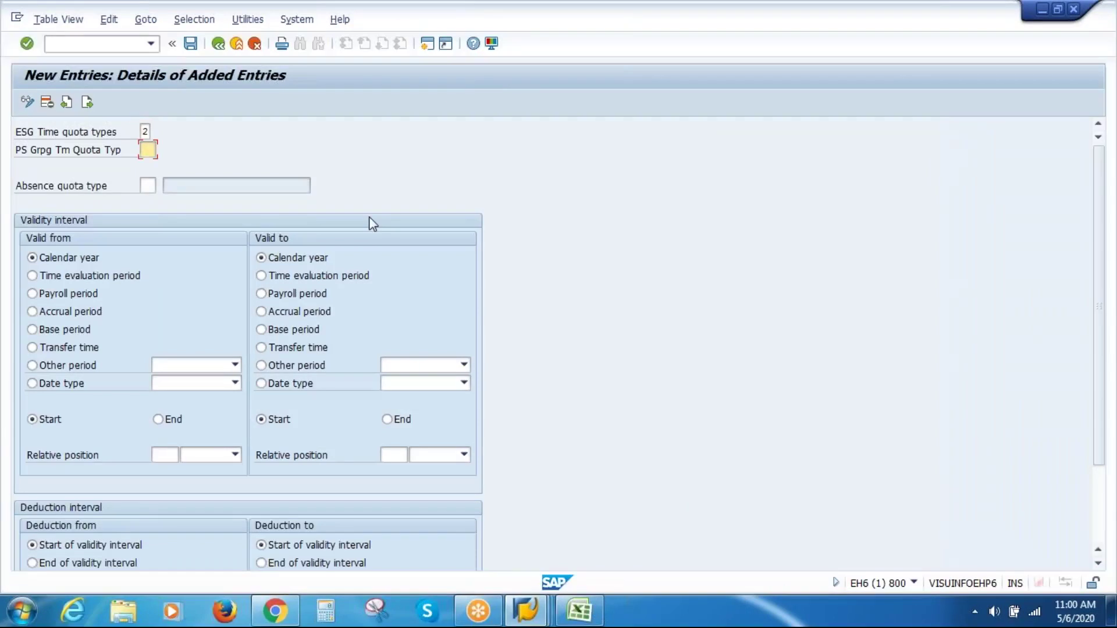
{"action": "type", "text": "02"}
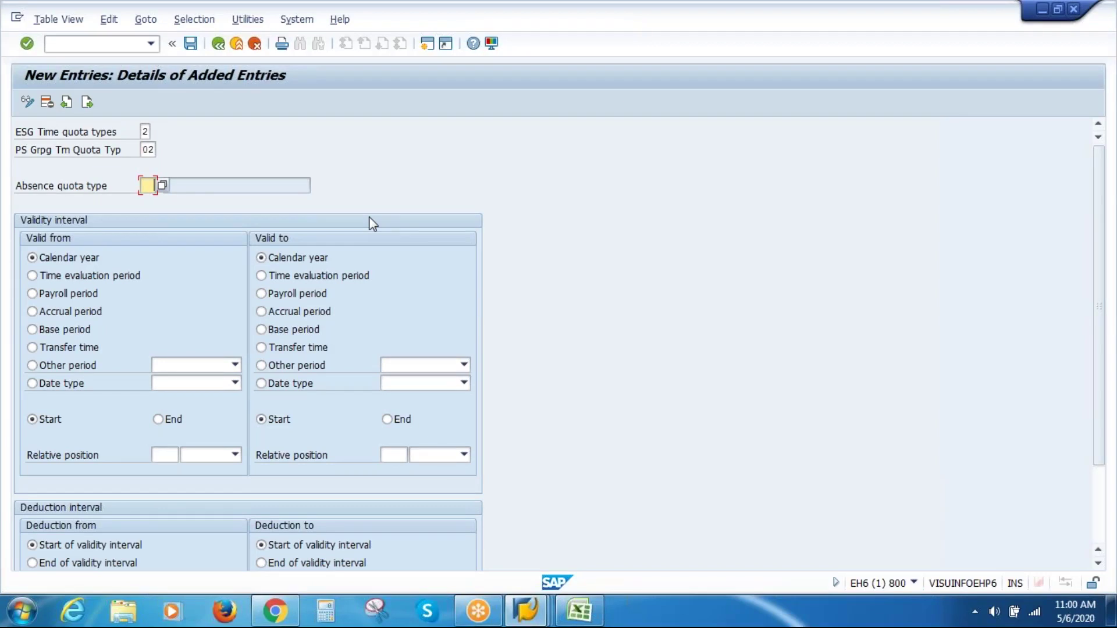
{"action": "type", "text": "85"}
{"action": "left_click", "coordinate": [386, 419]}
Save the validity and deduction entry under the proposed customizing request and return to the implementation guide.
{"action": "left_click", "coordinate": [190, 44]}
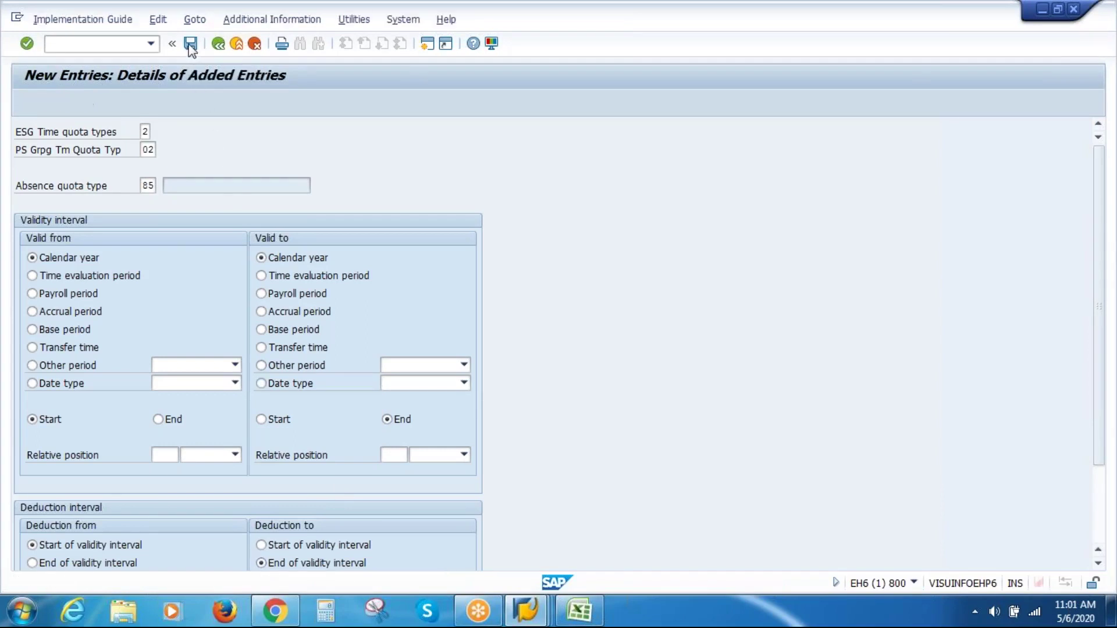
{"action": "left_click", "coordinate": [240, 278]}
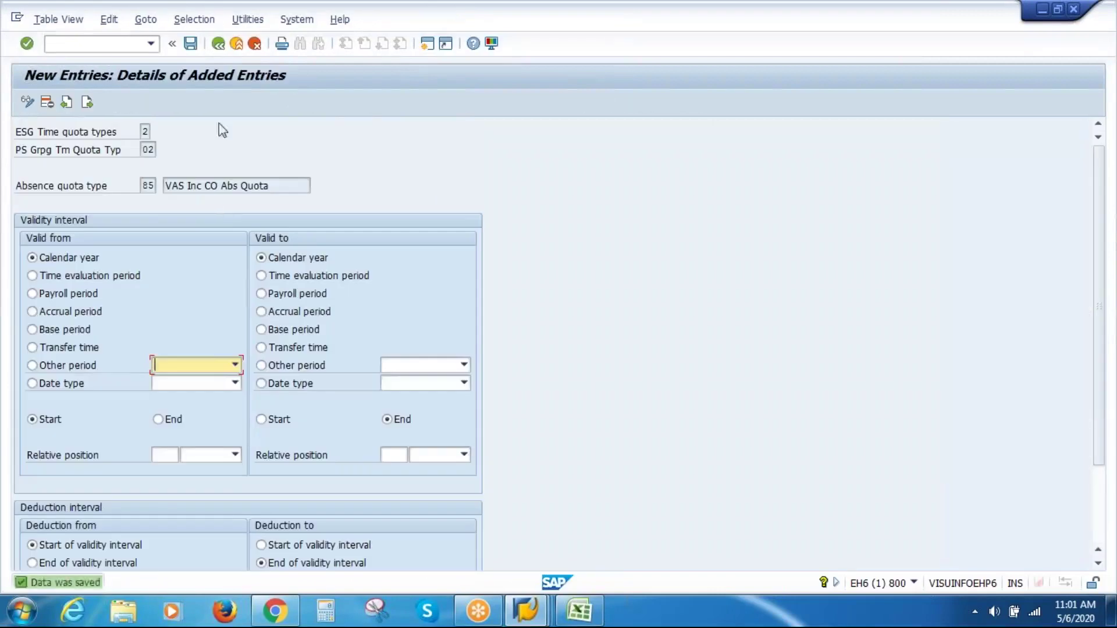
{"action": "left_click", "coordinate": [219, 45]}
{"action": "left_click", "coordinate": [219, 46]}
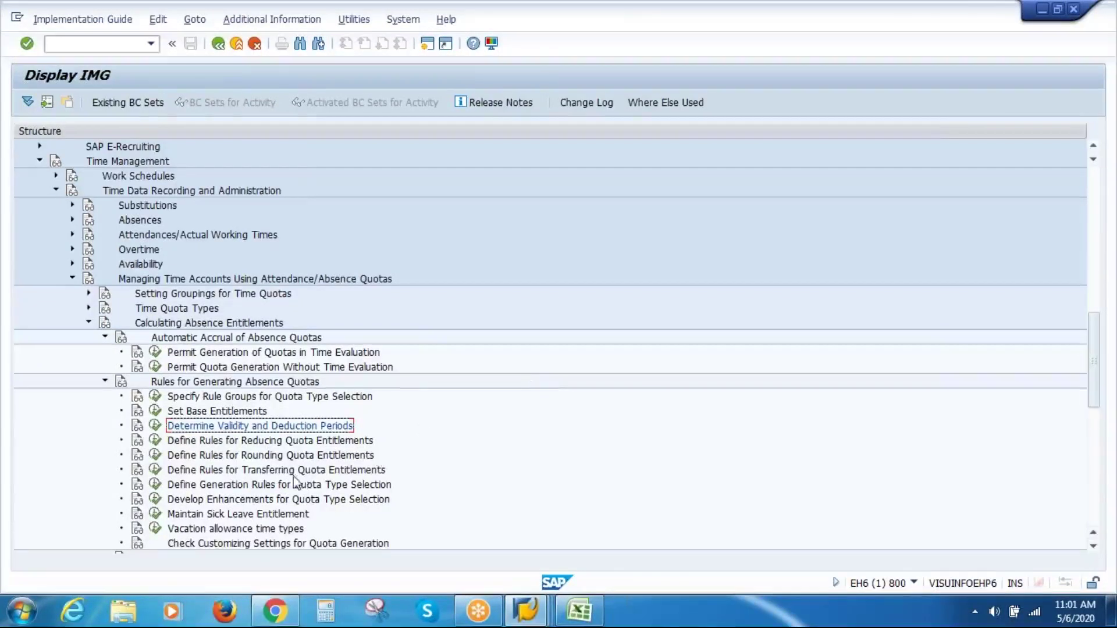
Start a new entry in Define Generation Rules for Quota Type Selection with ESG 2 and PSG 02 for time quotas.
{"action": "left_click", "coordinate": [216, 487]}
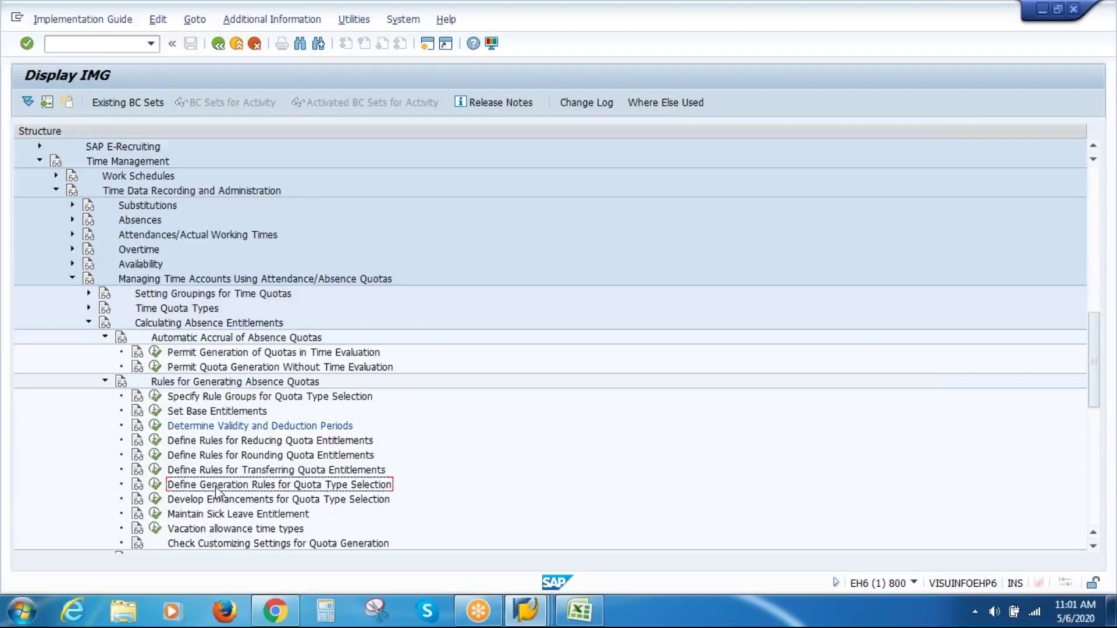
{"action": "left_click", "coordinate": [155, 484]}
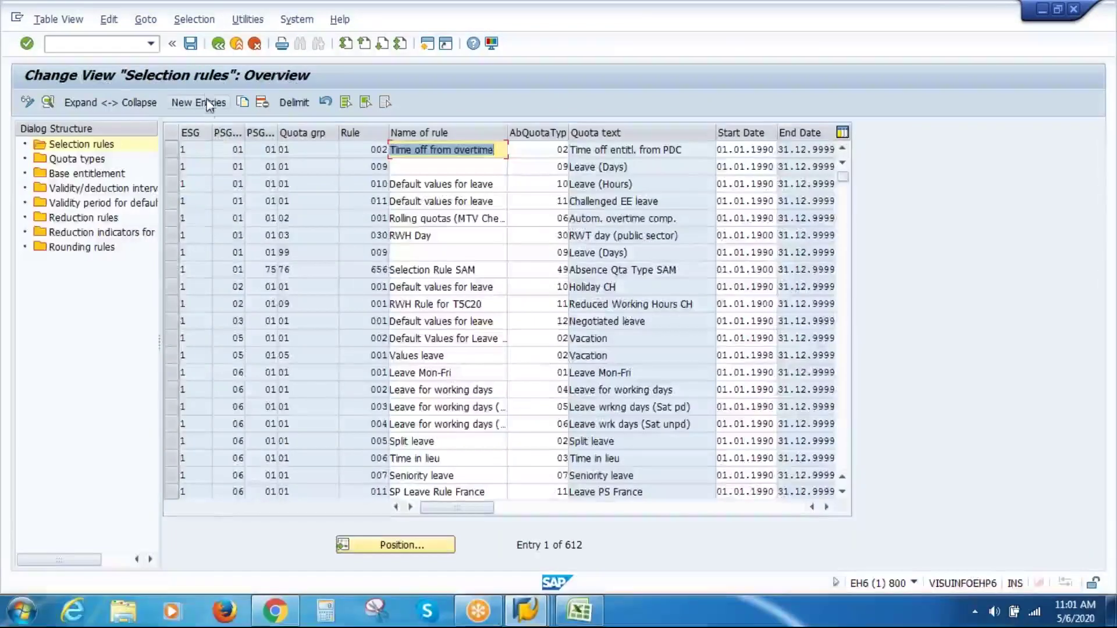
{"action": "left_click", "coordinate": [205, 100]}
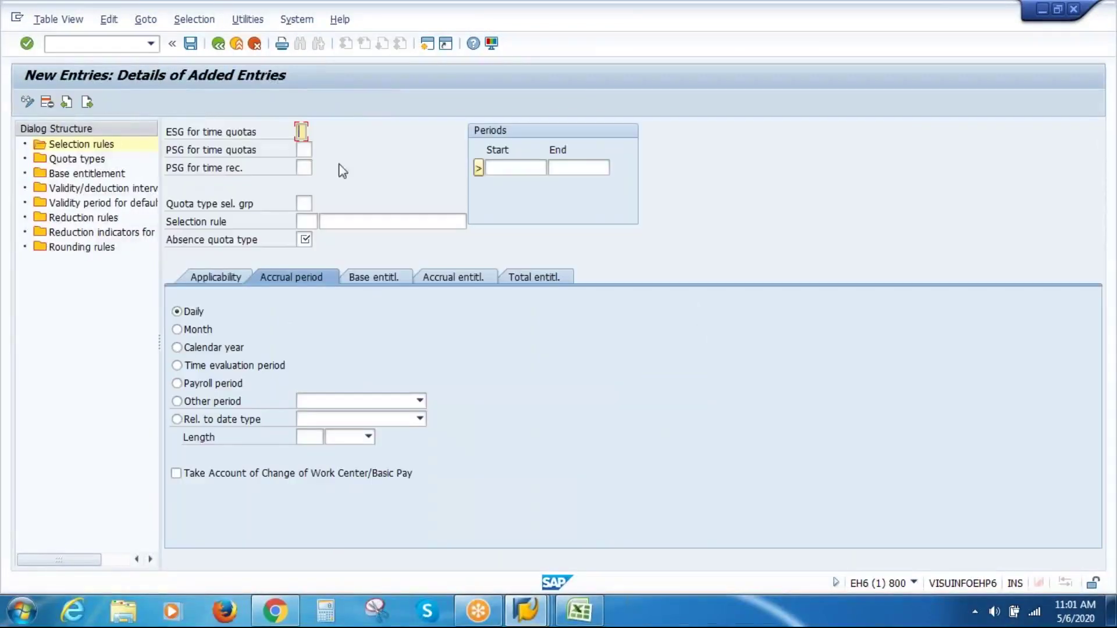
{"action": "type", "text": "2"}
{"action": "key", "text": "Tab"}
{"action": "type", "text": "02"}
{"action": "key", "text": "Tab"}
{"action": "key", "text": "Tab"}
Set the selection rule's period from 01.01.1900 to 31.12.9999.
{"action": "type", "text": "0"}
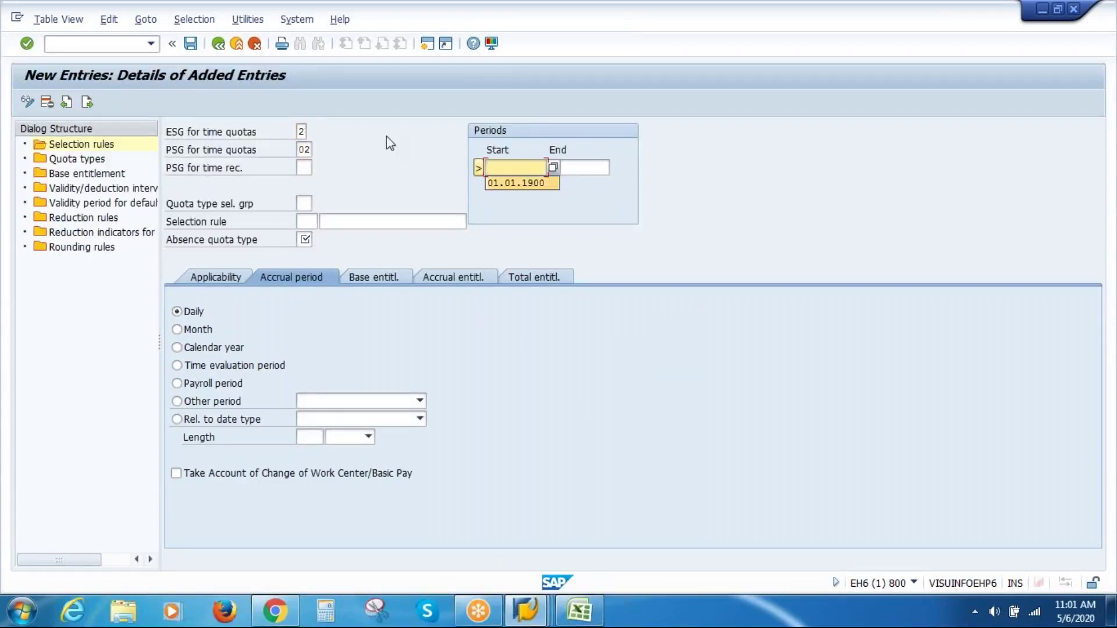
{"action": "key", "text": "Down"}
{"action": "key", "text": "Return"}
{"action": "key", "text": "Tab"}
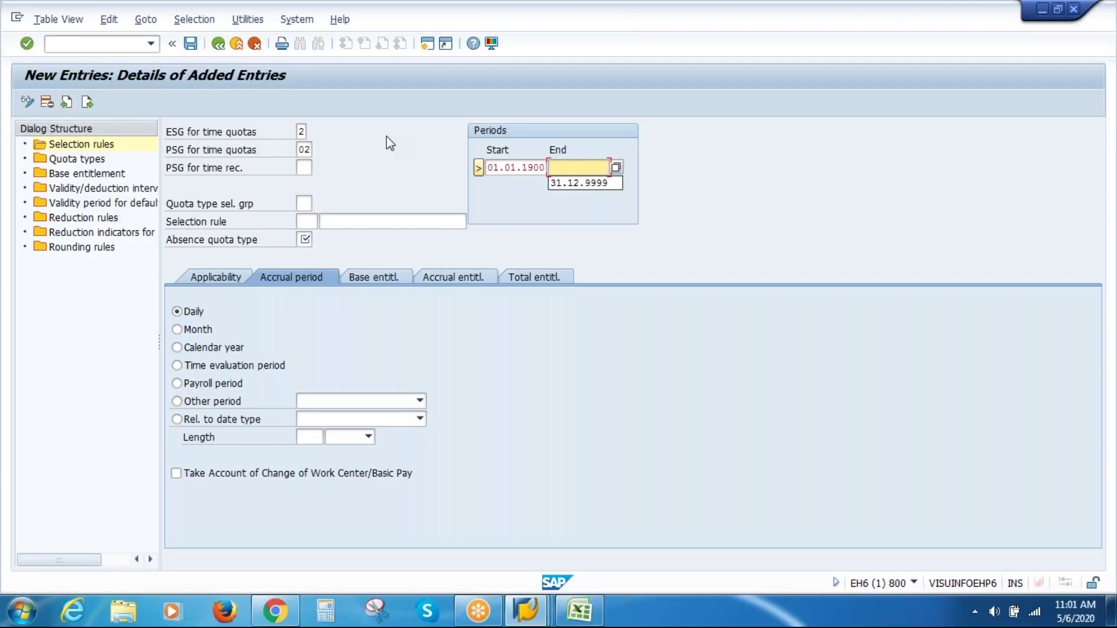
{"action": "key", "text": "Down"}
{"action": "key", "text": "Return"}
{"action": "key", "text": "Tab"}
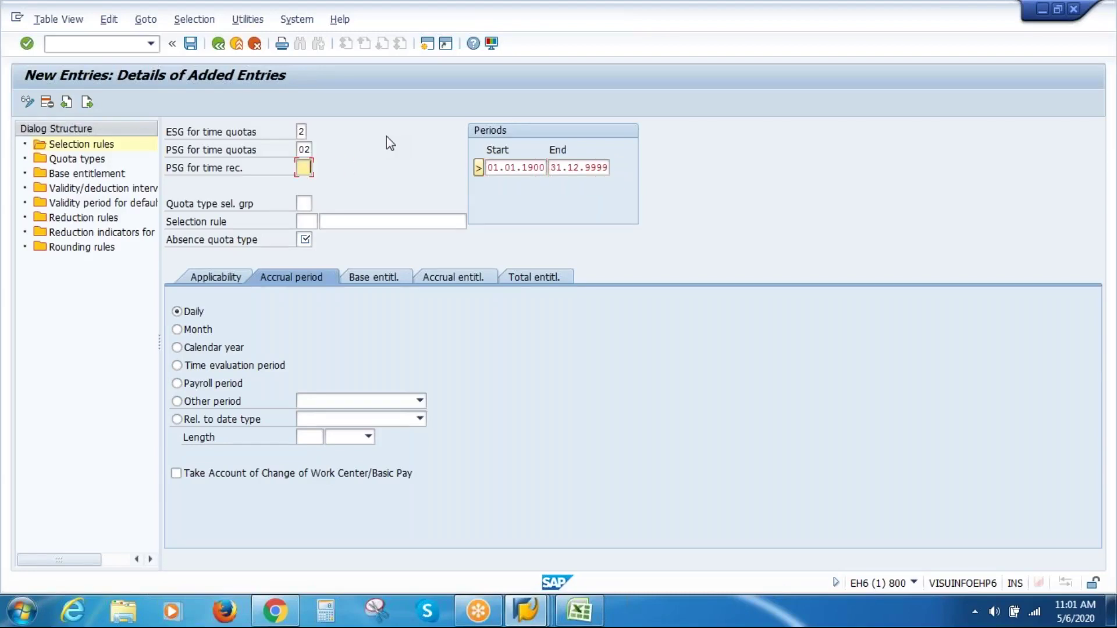
Enter PSG for time recording 01, quota type selection group 22 and selection rule number 850.
{"action": "type", "text": "01"}
{"action": "key", "text": "Tab"}
{"action": "type", "text": "22"}
{"action": "key", "text": "Tab"}
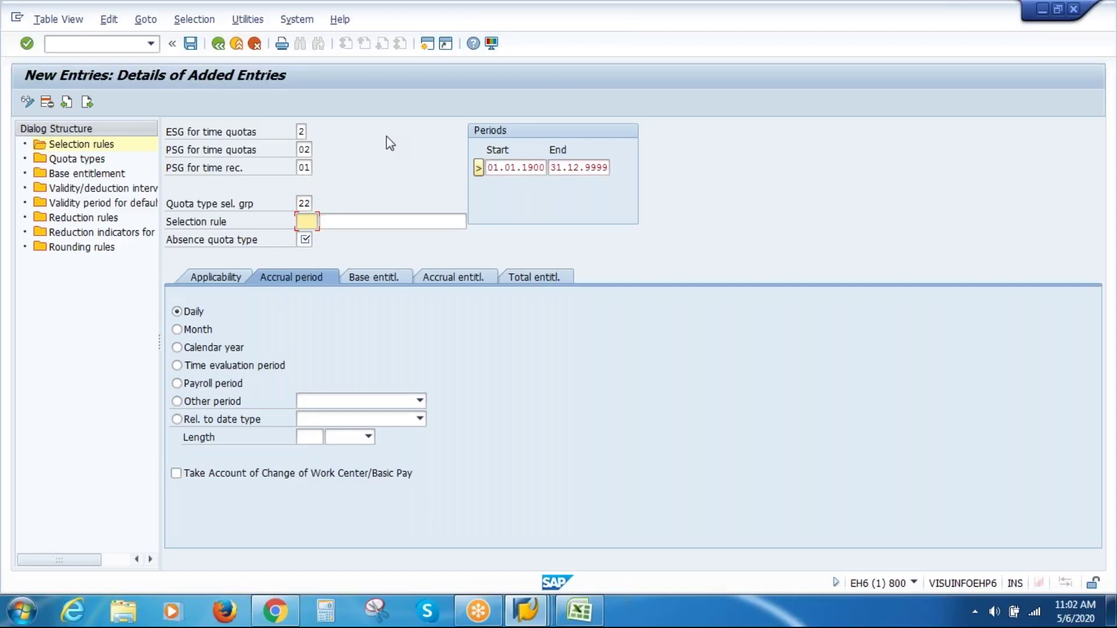
{"action": "type", "text": "850"}
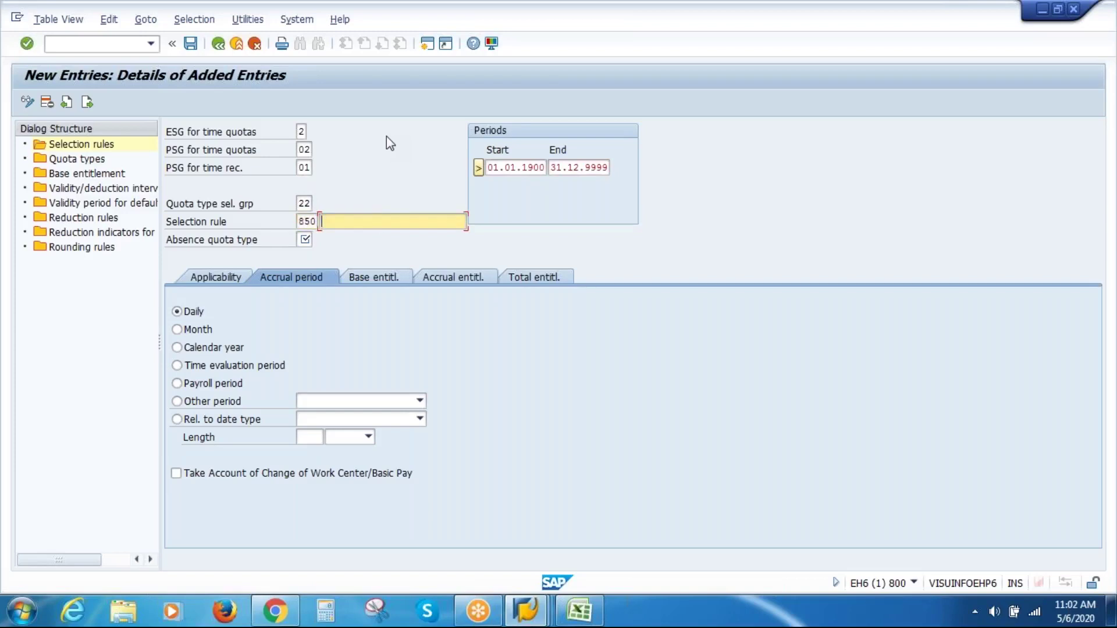
Name selection rule 850 "VAS Inc COQT Gen Rule" and assign absence quota type 85 to it.
{"action": "key", "text": "BackSpace"}
{"action": "key", "text": "Down"}
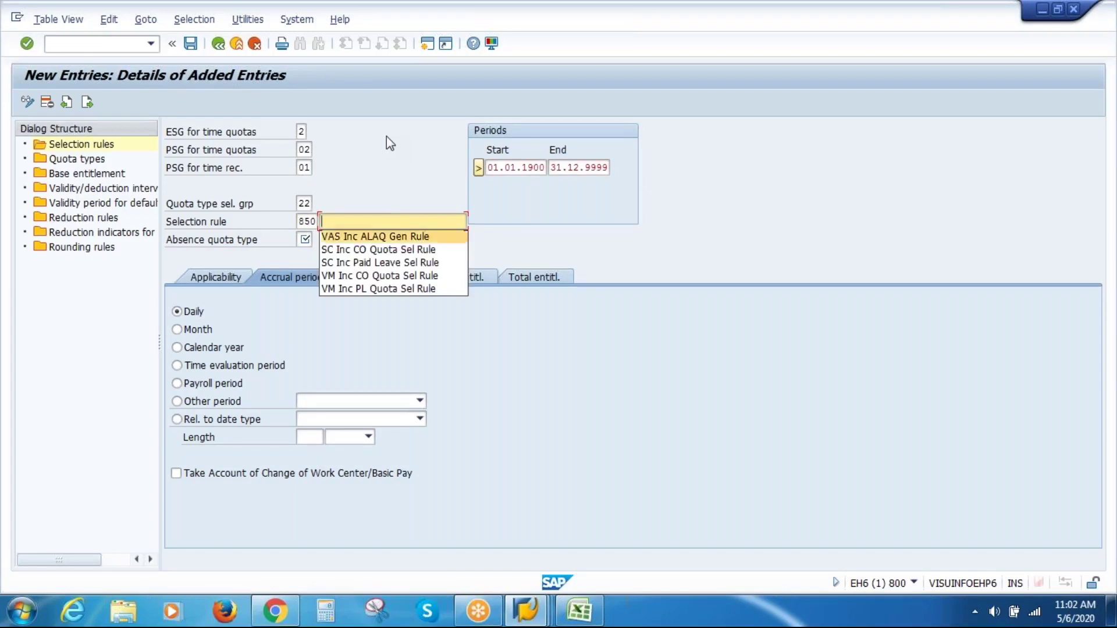
{"action": "key", "text": "Return"}
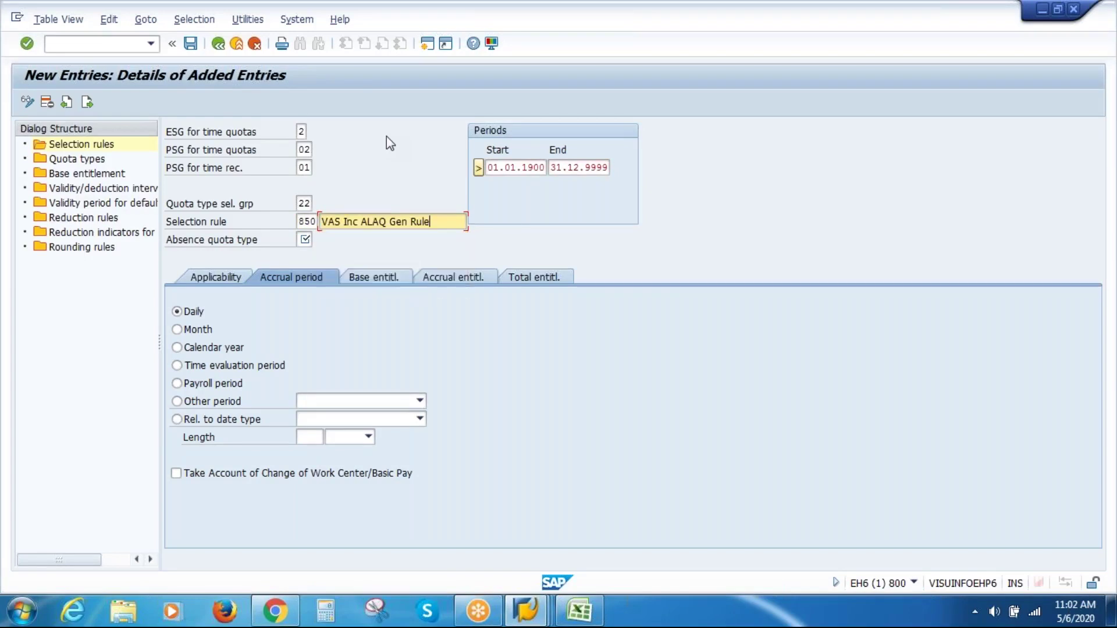
{"action": "left_click", "coordinate": [387, 221]}
{"action": "key", "text": "BackSpace"}
{"action": "key", "text": "BackSpace"}
{"action": "key", "text": "BackSpace"}
{"action": "key", "text": "BackSpace"}
{"action": "key", "text": "BackSpace"}
{"action": "type", "text": "COQT"}
{"action": "left_click", "coordinate": [306, 240]}
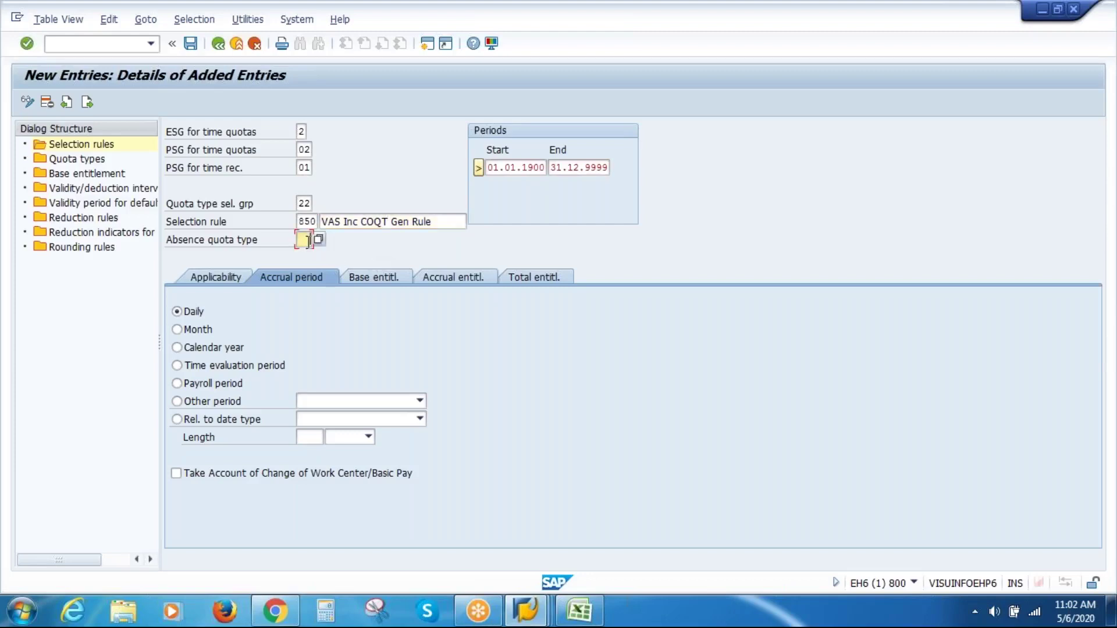
{"action": "type", "text": "85"}
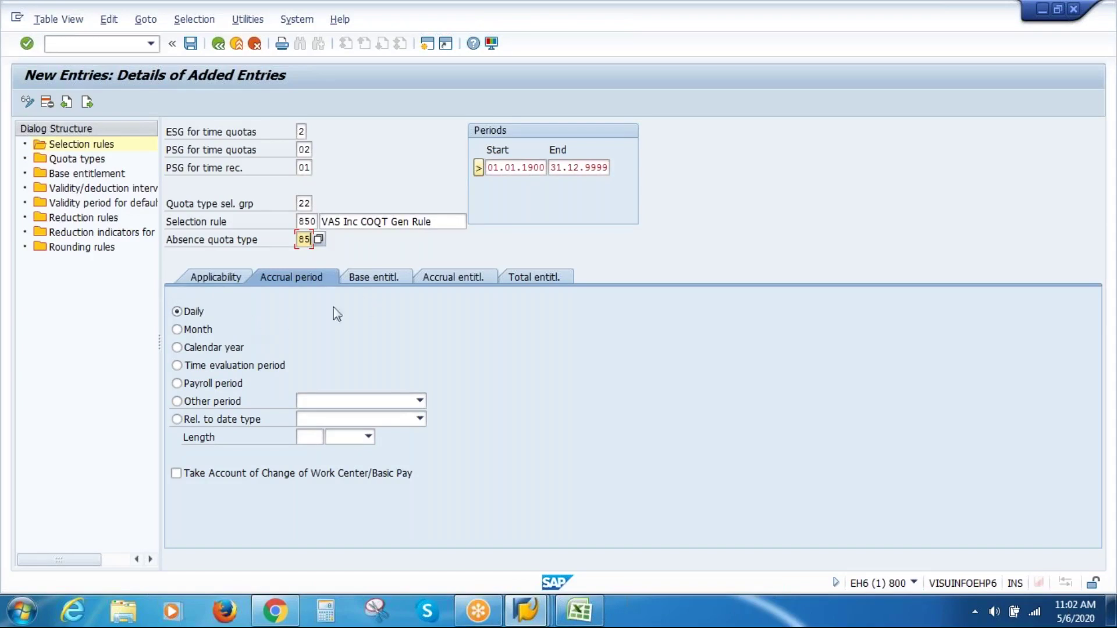
Assign base entitlement rule 850 to the selection rule, choosing it from the available entries.
{"action": "left_click", "coordinate": [386, 289]}
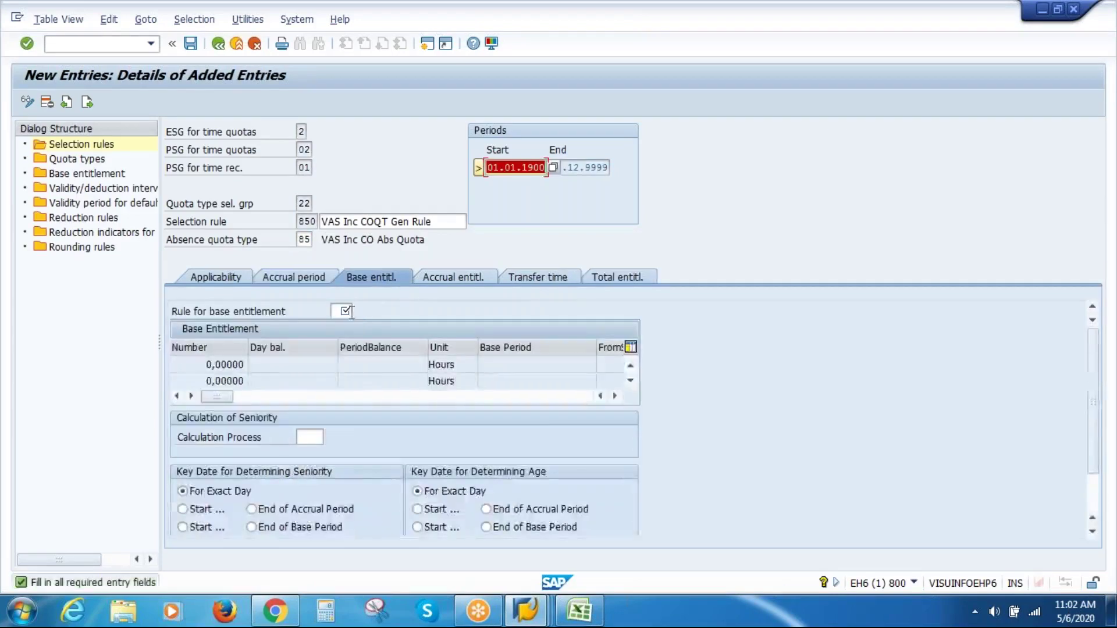
{"action": "left_click", "coordinate": [345, 311]}
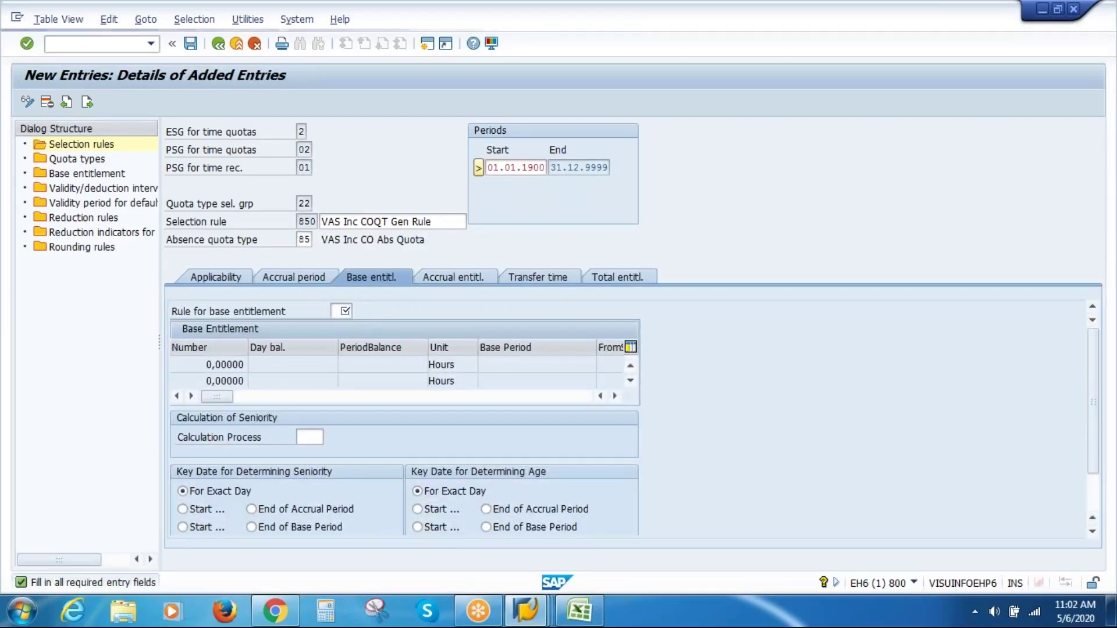
{"action": "key", "text": "F4"}
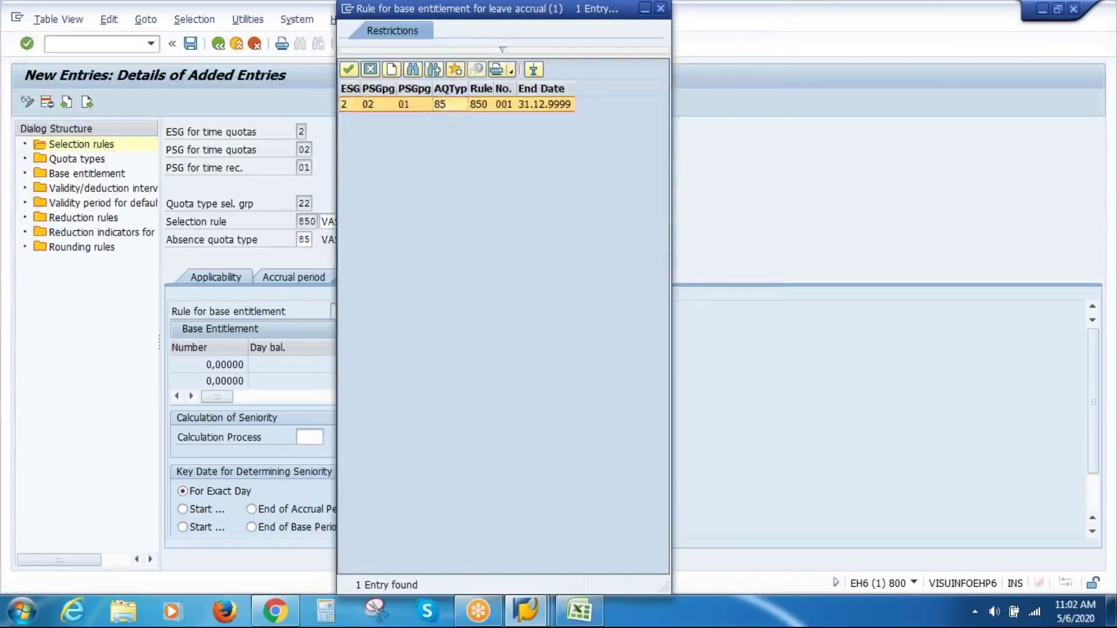
{"action": "double_click", "coordinate": [453, 110]}
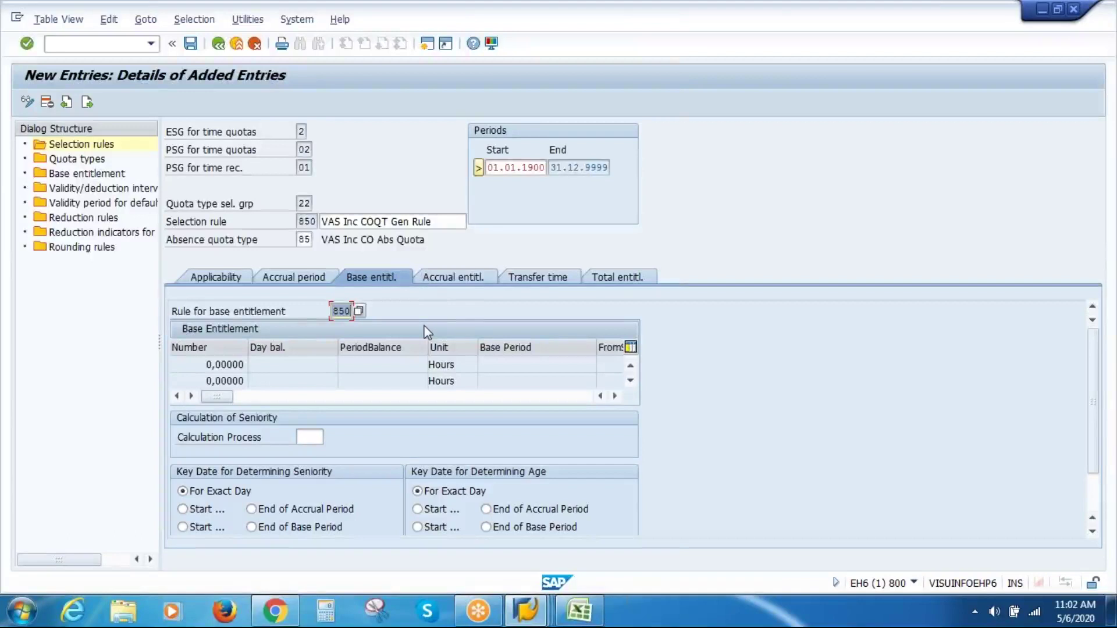
{"action": "key", "text": "Return"}
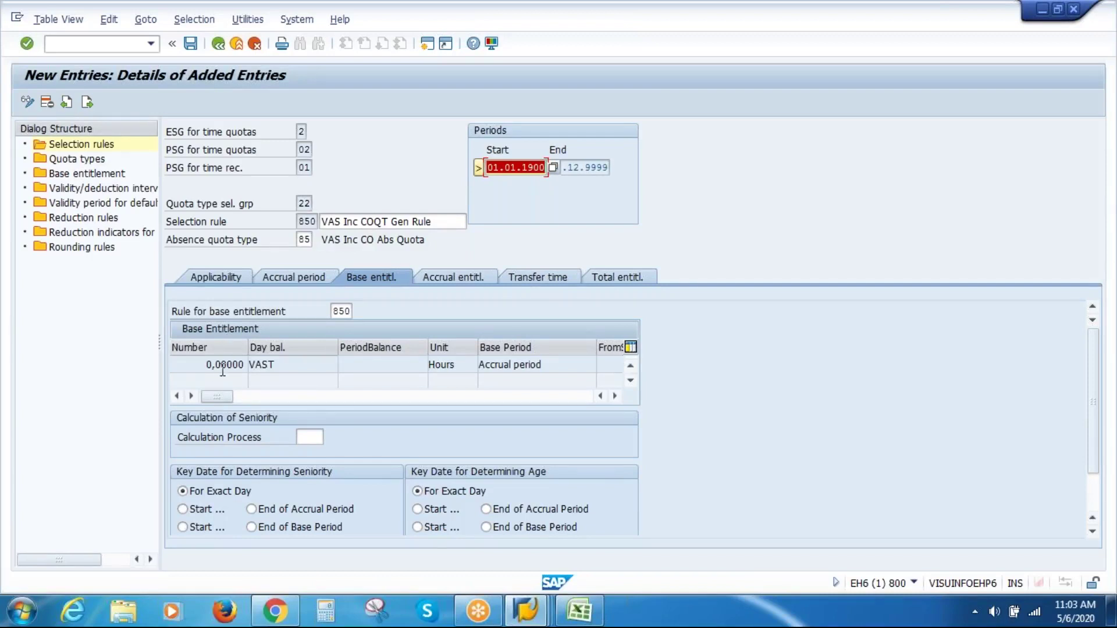
Set the accrual entitlement to no pro rata calculation, and review the transfer time, total entitlement and accrual period settings.
{"action": "left_click", "coordinate": [443, 284]}
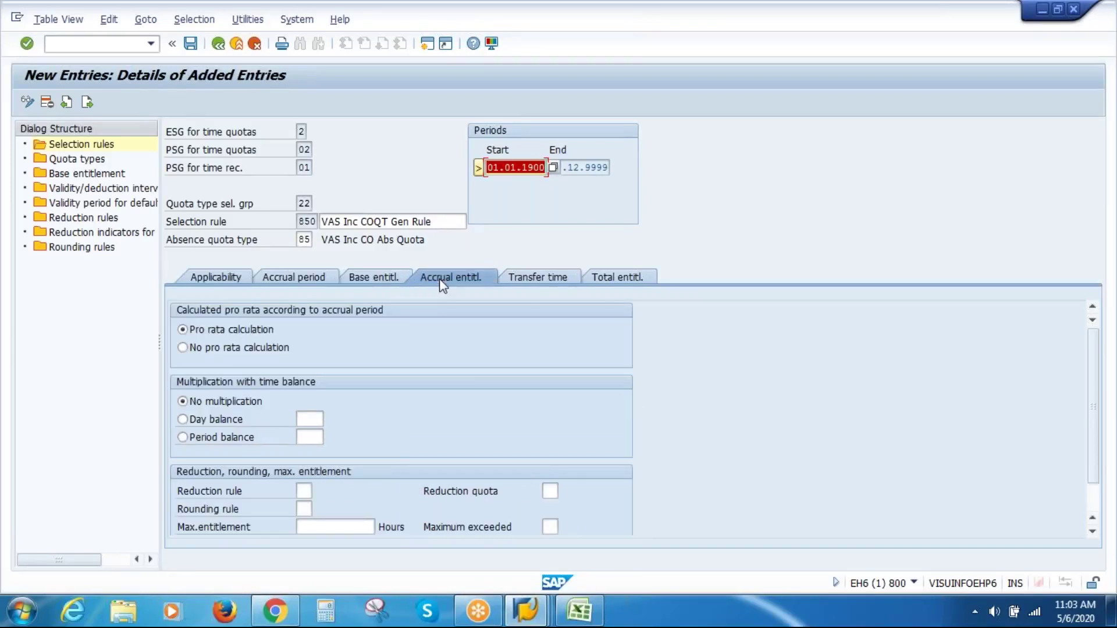
{"action": "left_click", "coordinate": [182, 348]}
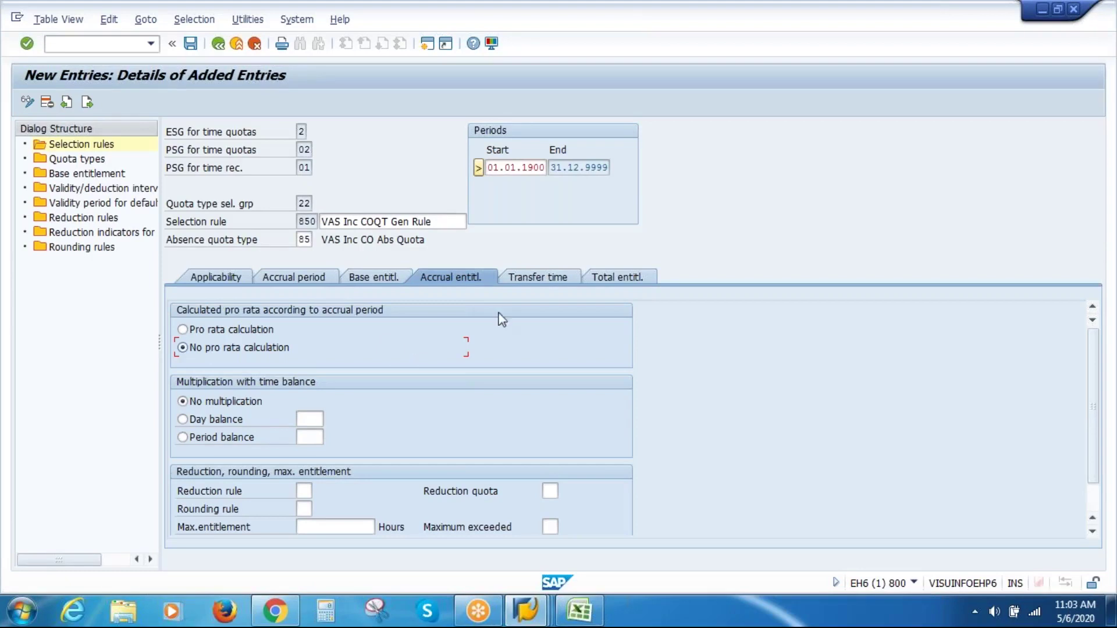
{"action": "left_click", "coordinate": [536, 281]}
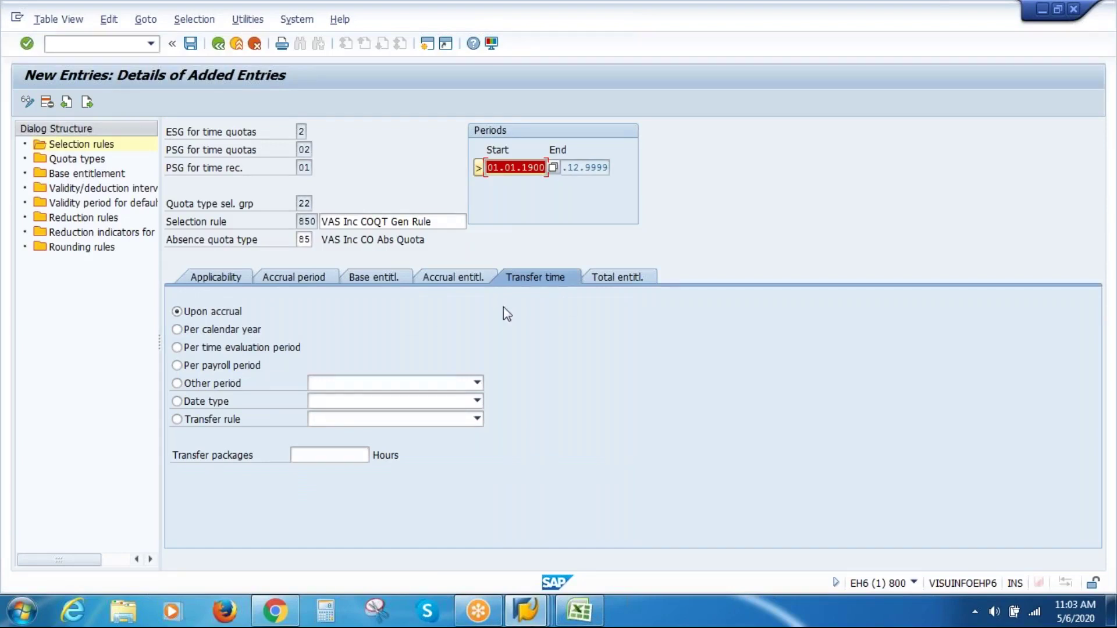
{"action": "left_click", "coordinate": [627, 279]}
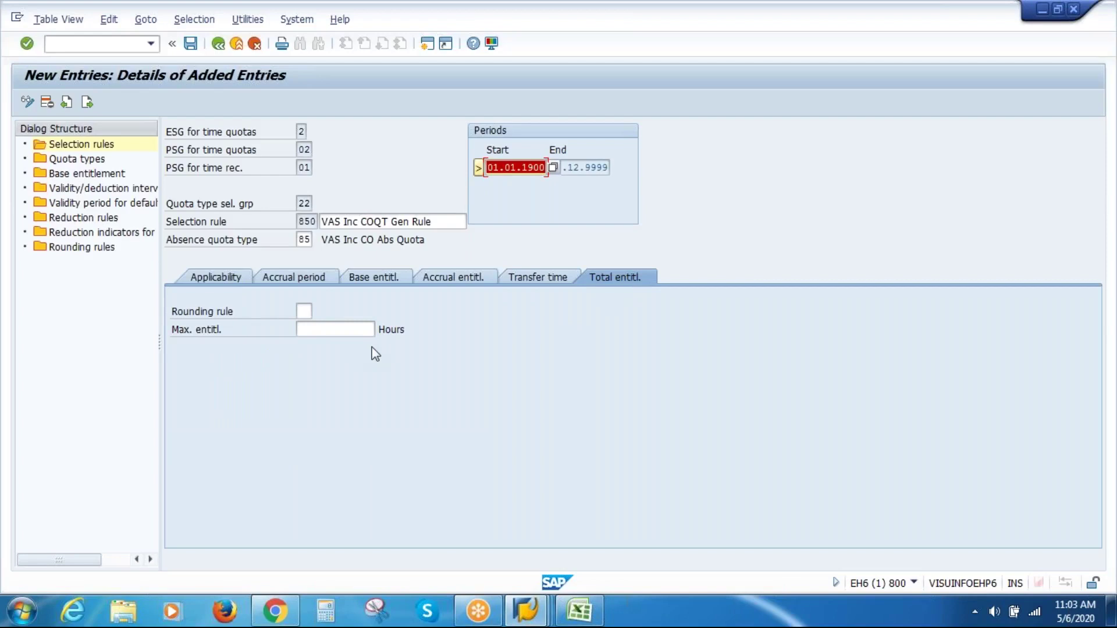
{"action": "left_click", "coordinate": [284, 277]}
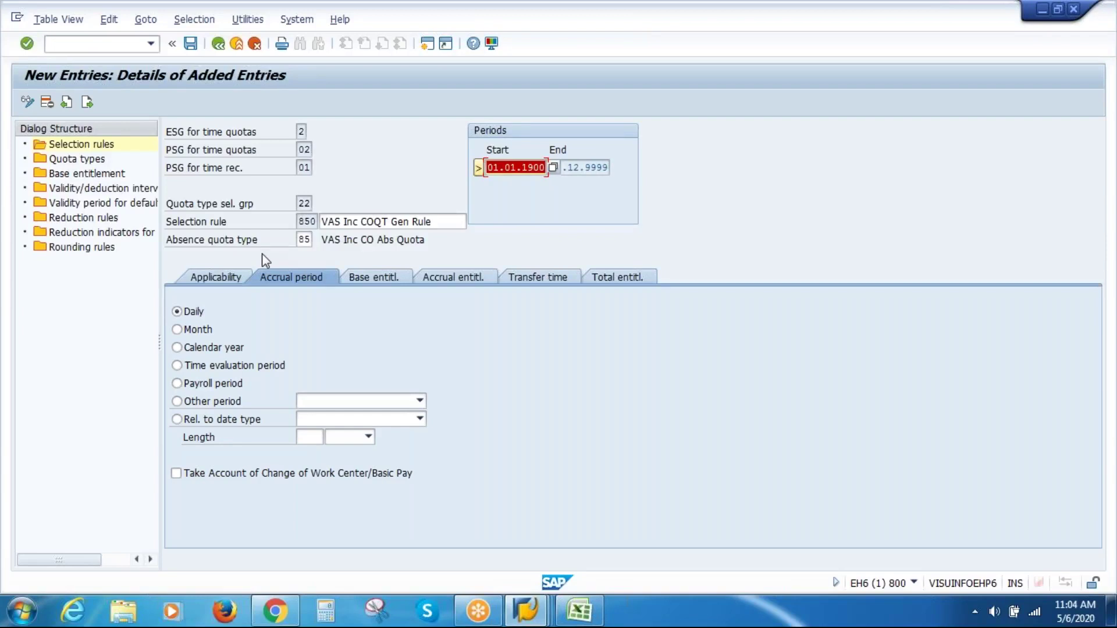
Save the new selection rule under the proposed customizing request and return to the implementation guide.
{"action": "left_click", "coordinate": [192, 44]}
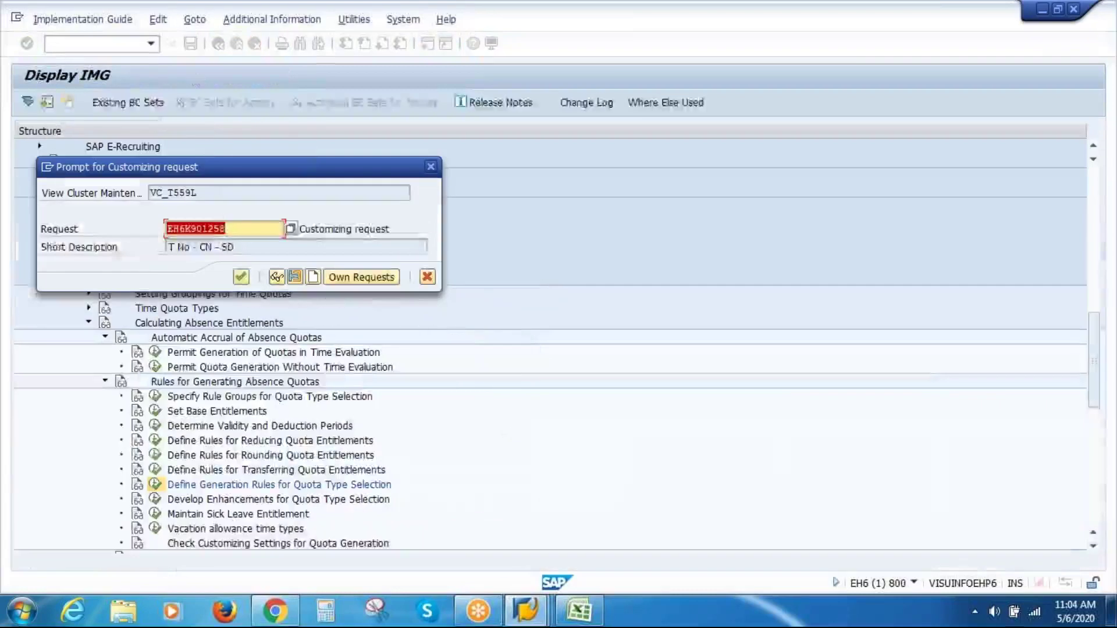
{"action": "left_click", "coordinate": [241, 277]}
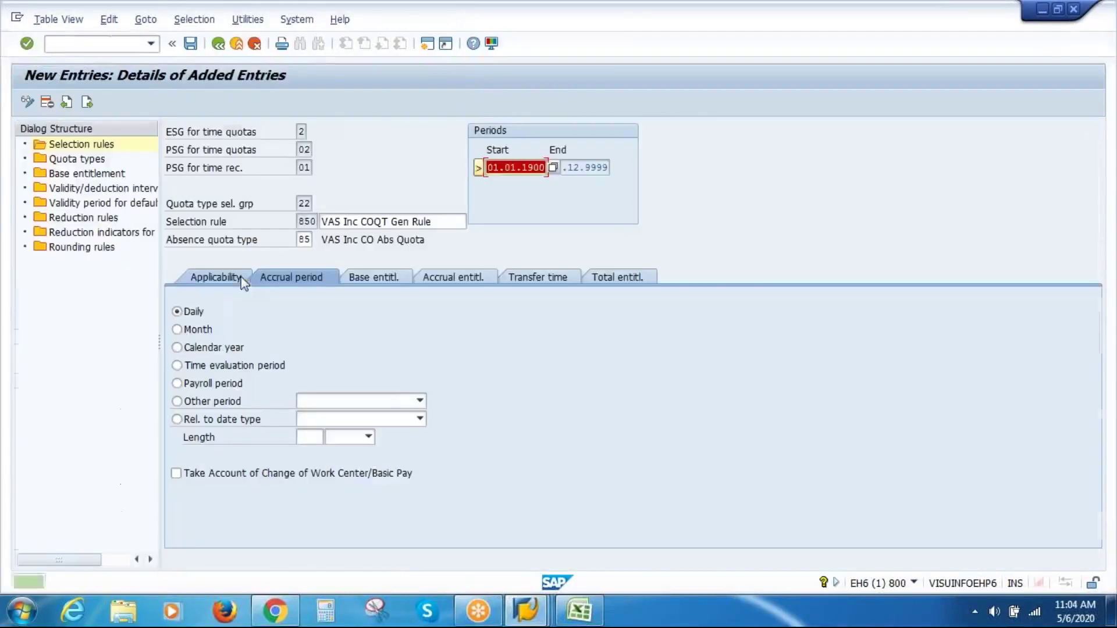
{"action": "left_click", "coordinate": [219, 45]}
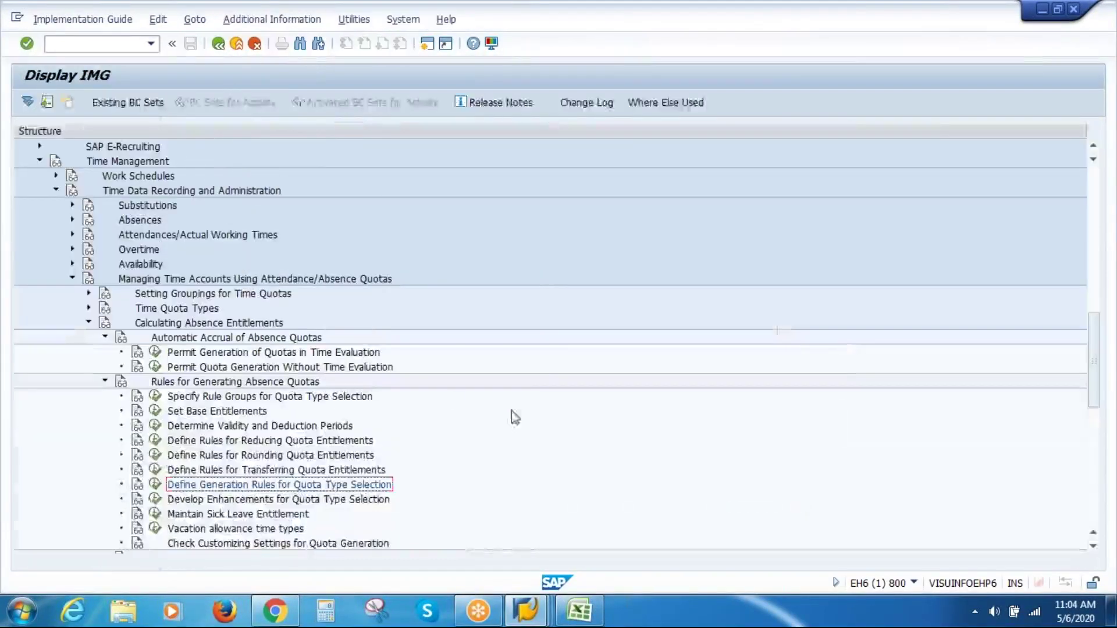
Switch to the Excel workbook, fit column I's width to the Deduction Rule text on Sheet11, and return to SAP.
{"action": "left_click", "coordinate": [579, 611]}
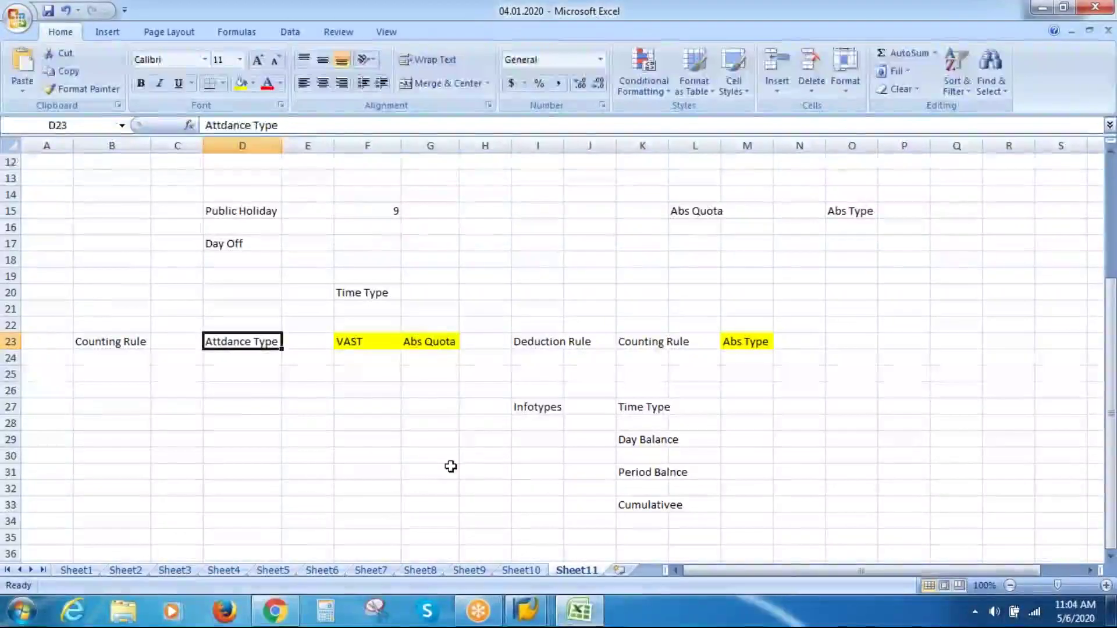
{"action": "left_click", "coordinate": [530, 342]}
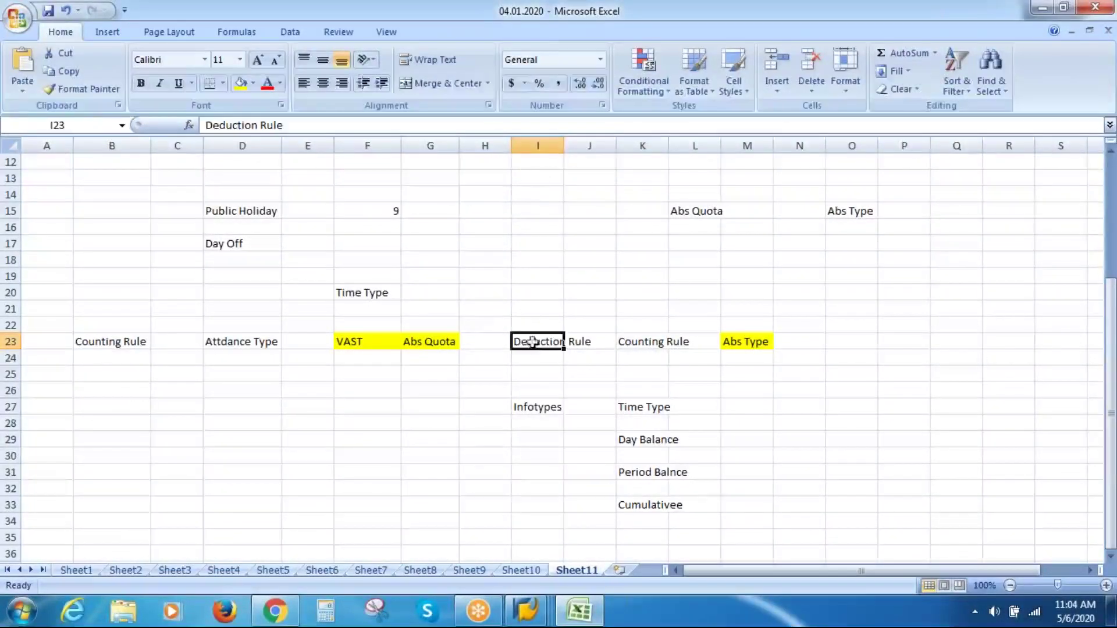
{"action": "double_click", "coordinate": [565, 145]}
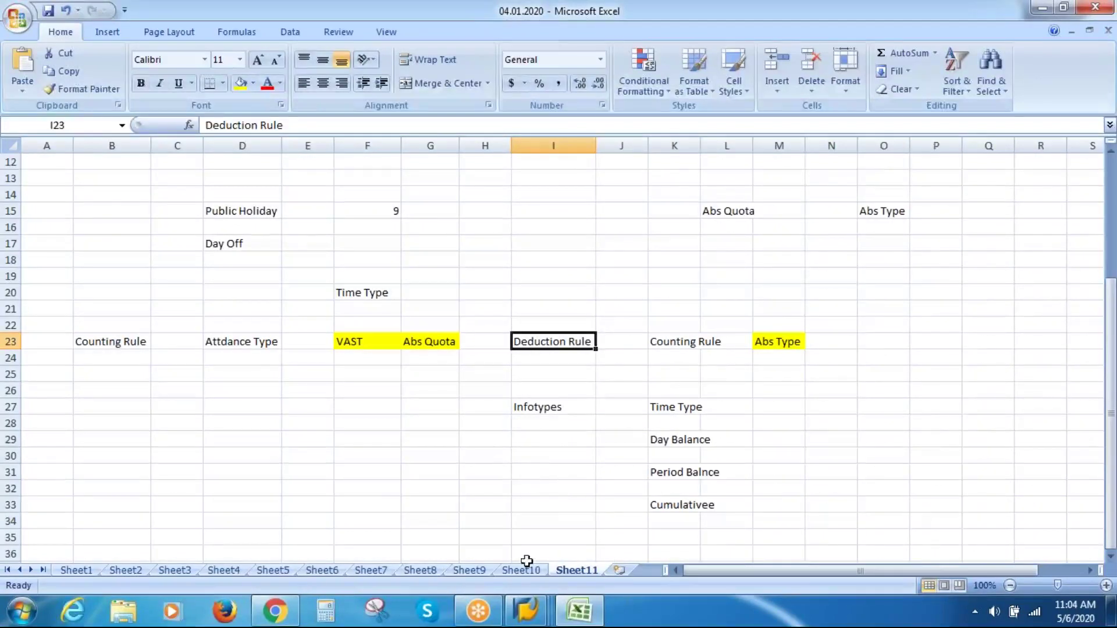
{"action": "left_click", "coordinate": [526, 610]}
{"action": "left_click", "coordinate": [529, 528]}
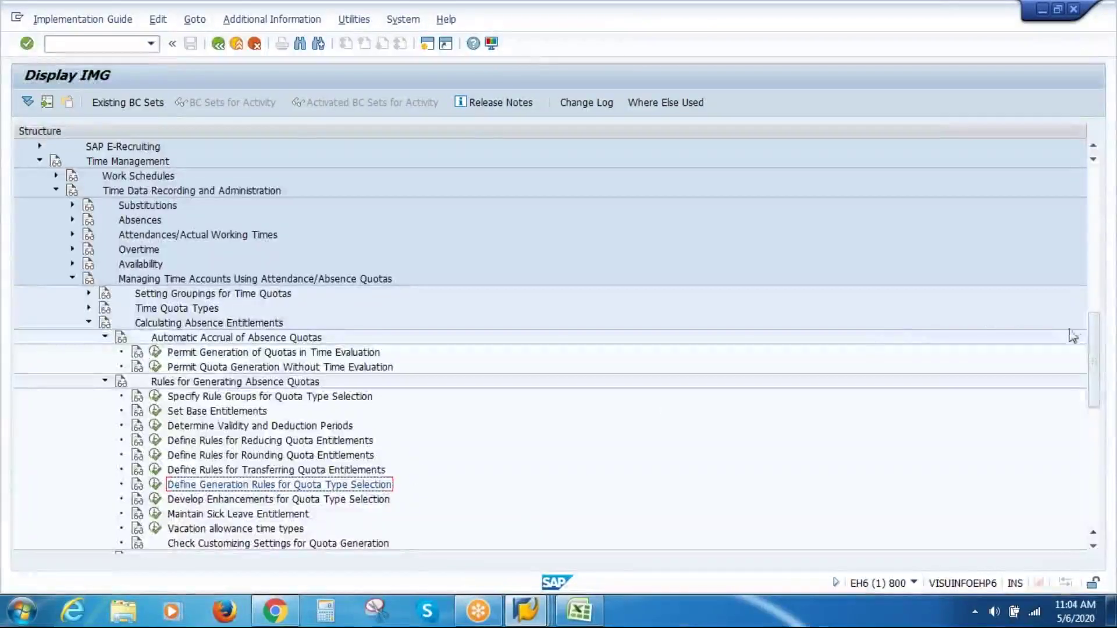
Open the Define Deduction Rules for Absence Quotas activity under Quota Deduction Using Attendances/Absences.
{"action": "scroll", "coordinate": [1096, 349], "scroll_direction": "down", "scroll_amount": 3}
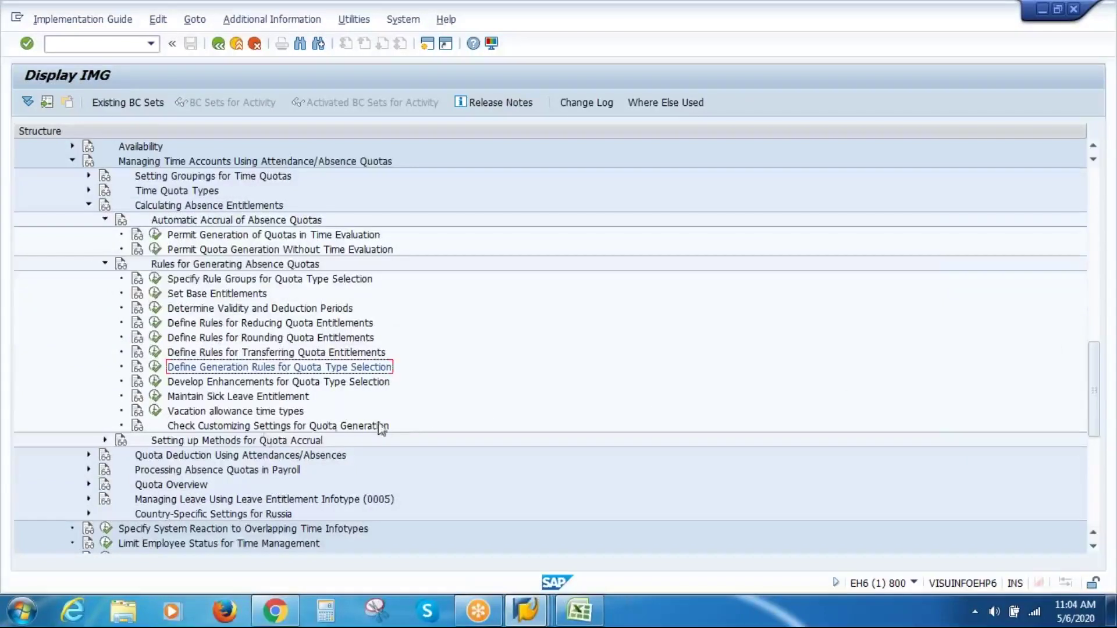
{"action": "left_click", "coordinate": [208, 457]}
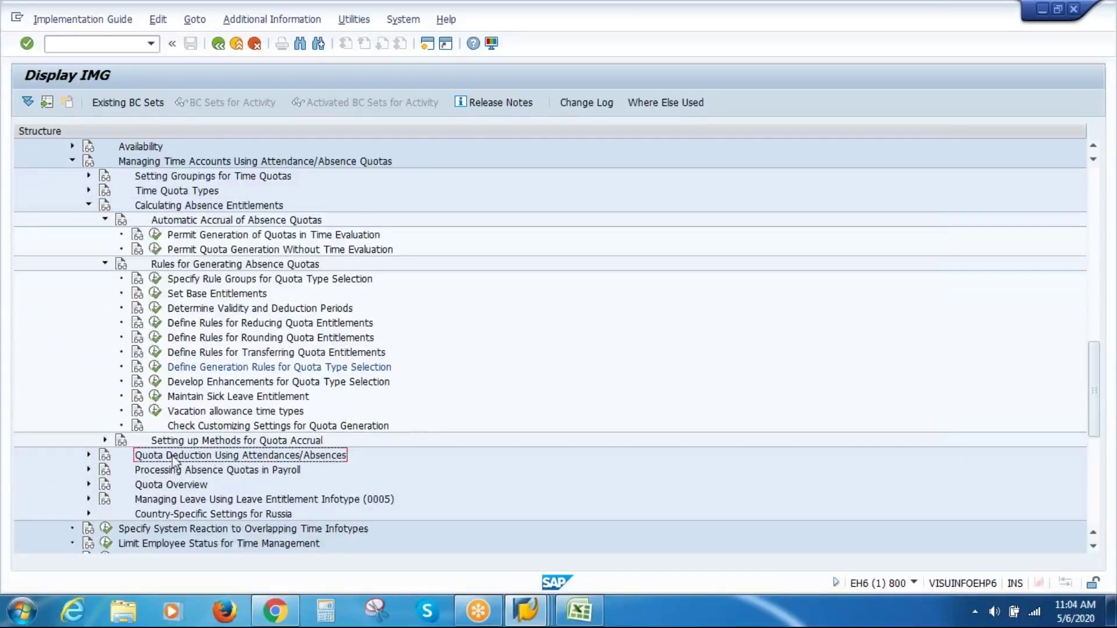
{"action": "left_click", "coordinate": [88, 456]}
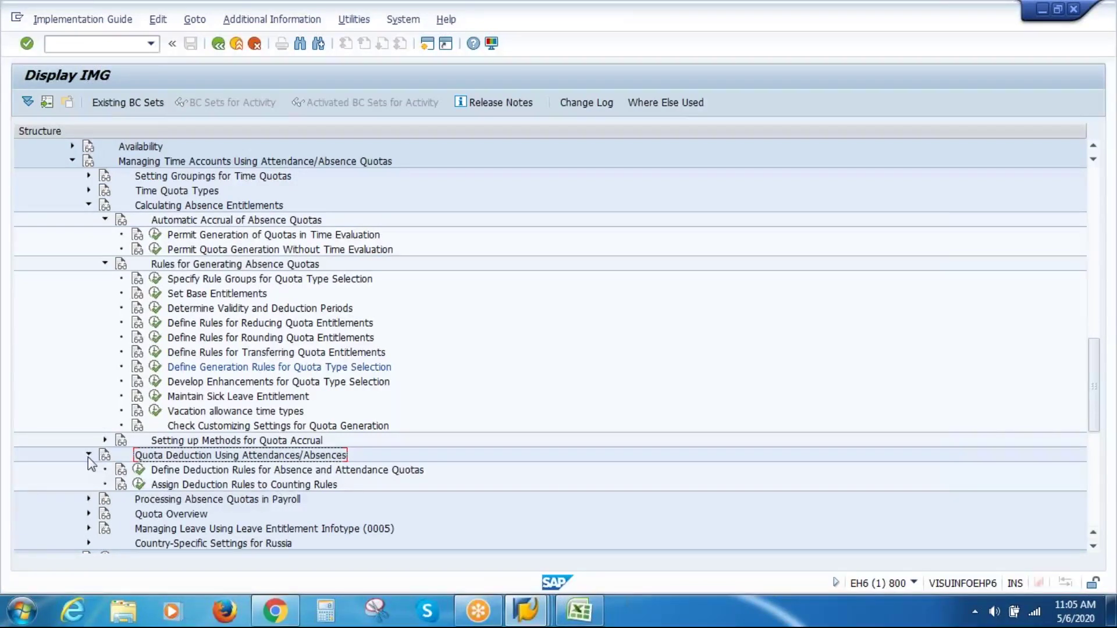
{"action": "left_click", "coordinate": [178, 473]}
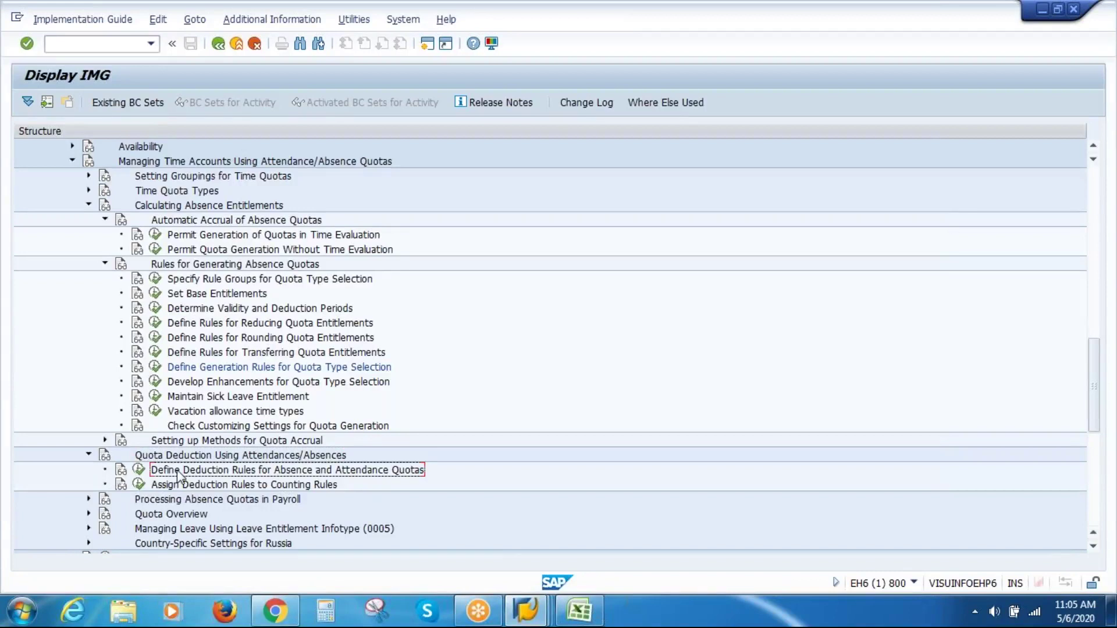
{"action": "left_click", "coordinate": [139, 470]}
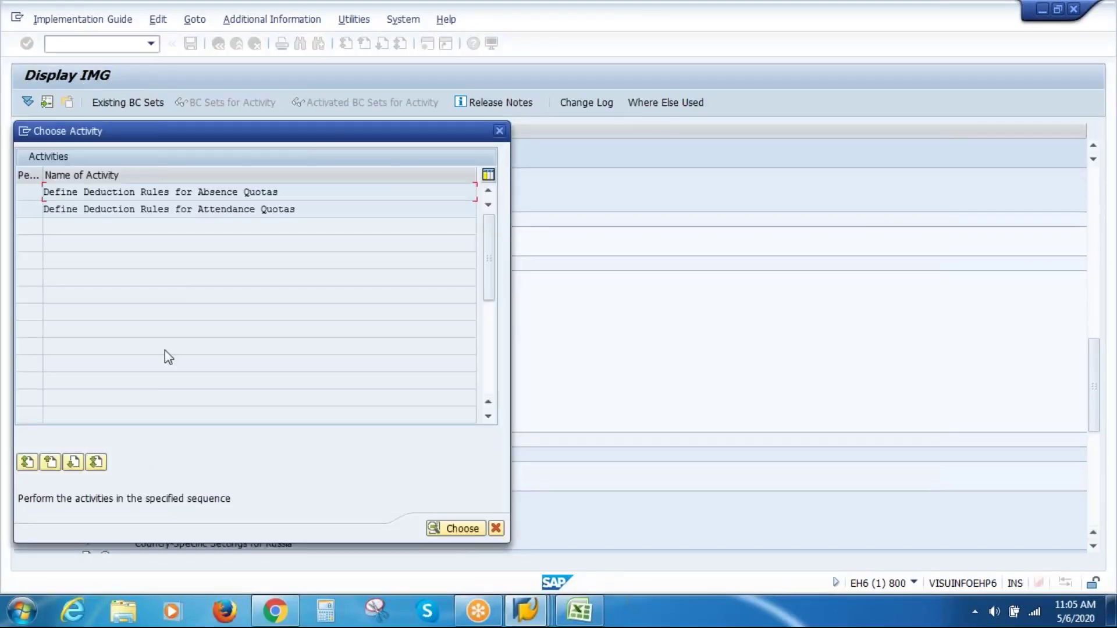
{"action": "double_click", "coordinate": [221, 192]}
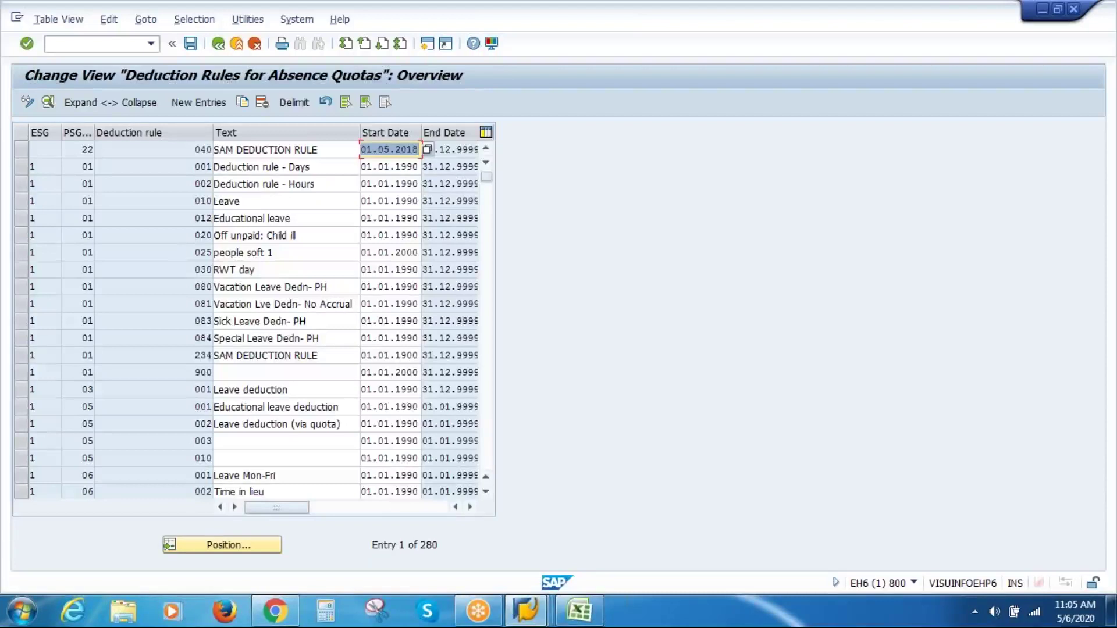
Create deduction rule entry 850 for ESG time quota types 2 and PS grouping 02, valid from 01.01.1900 to 31.12.9999.
{"action": "left_click", "coordinate": [197, 105]}
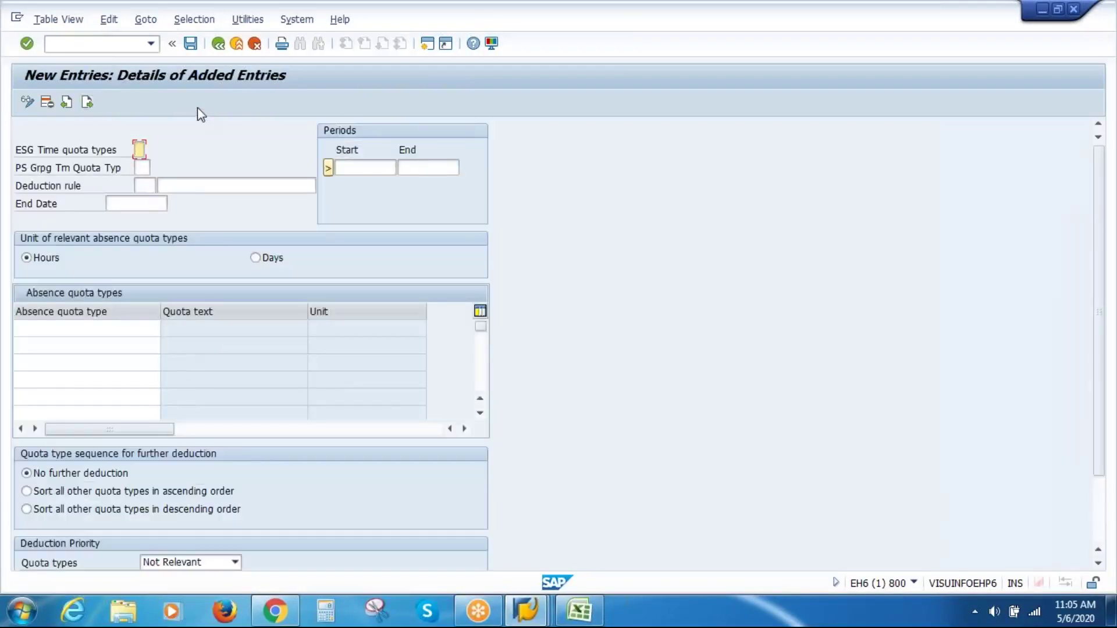
{"action": "key", "text": "Return"}
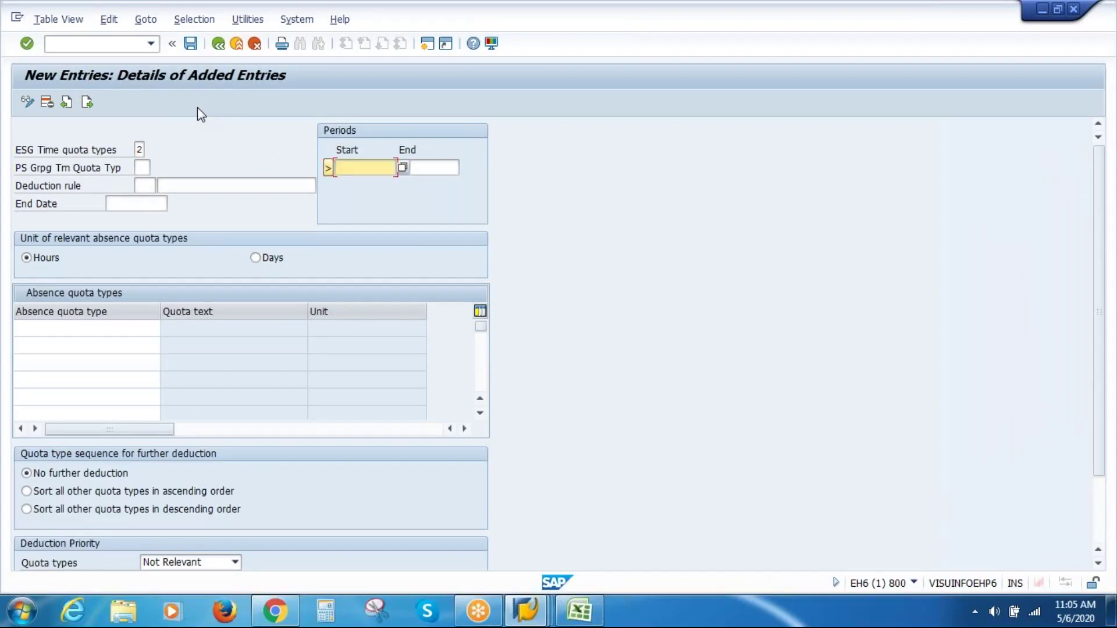
{"action": "key", "text": "Down"}
{"action": "key", "text": "Tab"}
{"action": "key", "text": "Down"}
{"action": "key", "text": "Tab"}
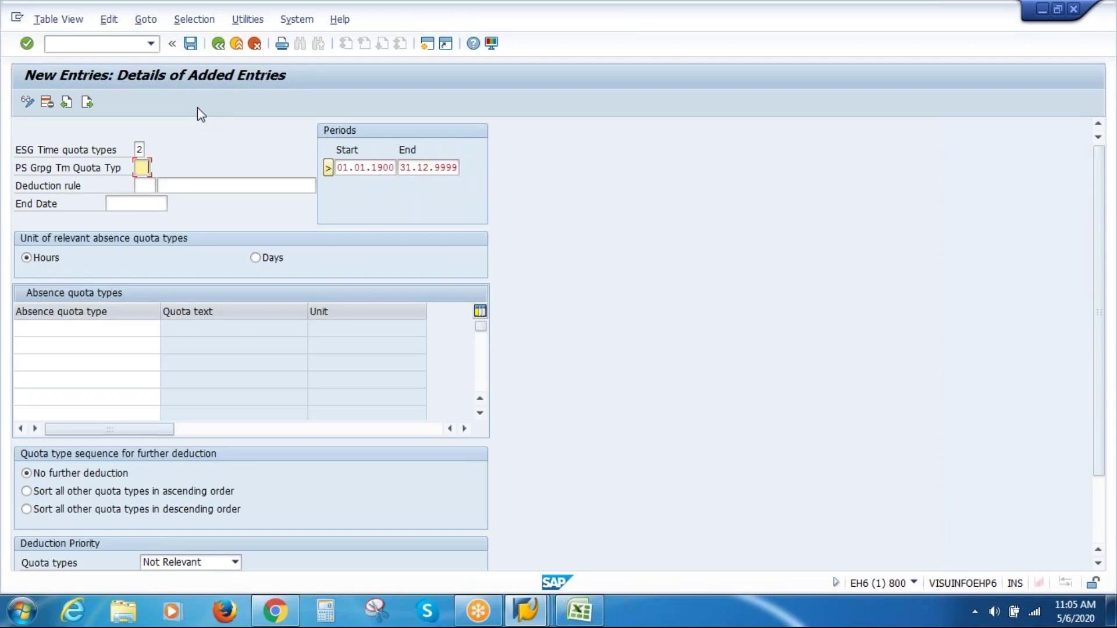
{"action": "type", "text": "02"}
{"action": "key", "text": "Tab"}
{"action": "key", "text": "BackSpace"}
{"action": "type", "text": "850"}
{"action": "key", "text": "Tab"}
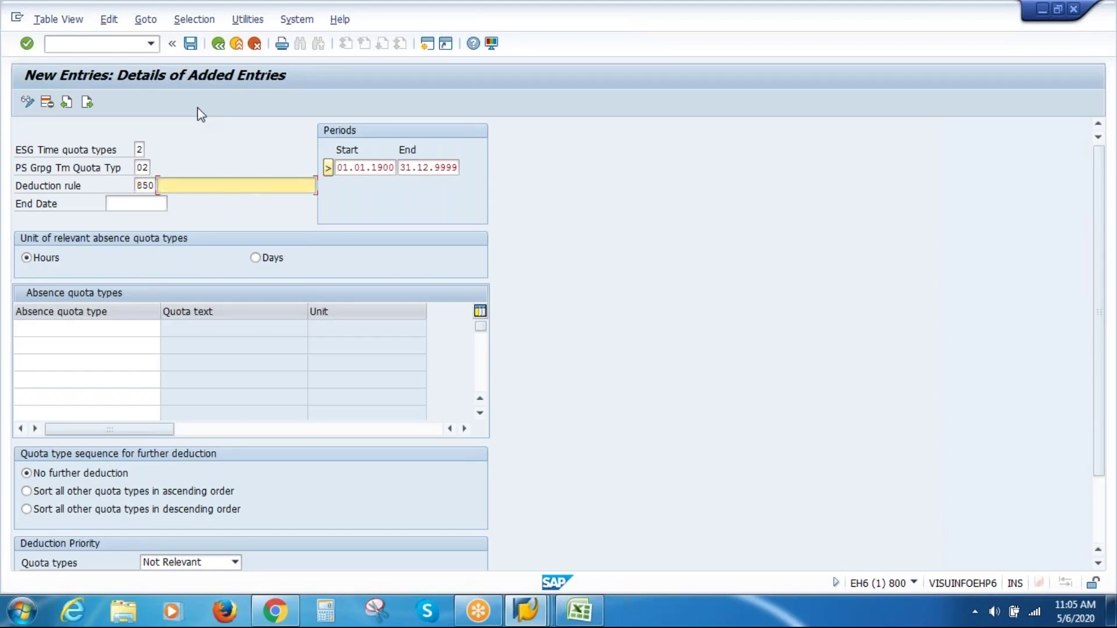
Describe deduction rule 850 as "VAS Inc COQ Ded Rule", adapting the previously used AL AQ rule text.
{"action": "key", "text": "BackSpace"}
{"action": "key", "text": "Down"}
{"action": "key", "text": "Return"}
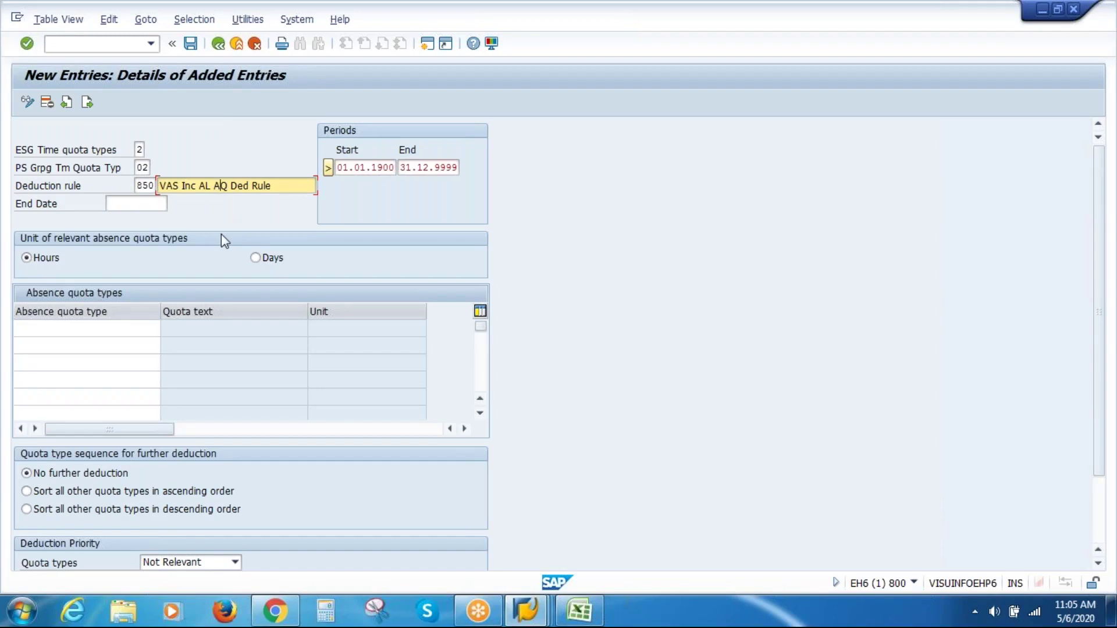
{"action": "key", "text": "BackSpace"}
{"action": "key", "text": "BackSpace"}
{"action": "key", "text": "BackSpace"}
{"action": "key", "text": "BackSpace"}
{"action": "type", "text": "CO"}
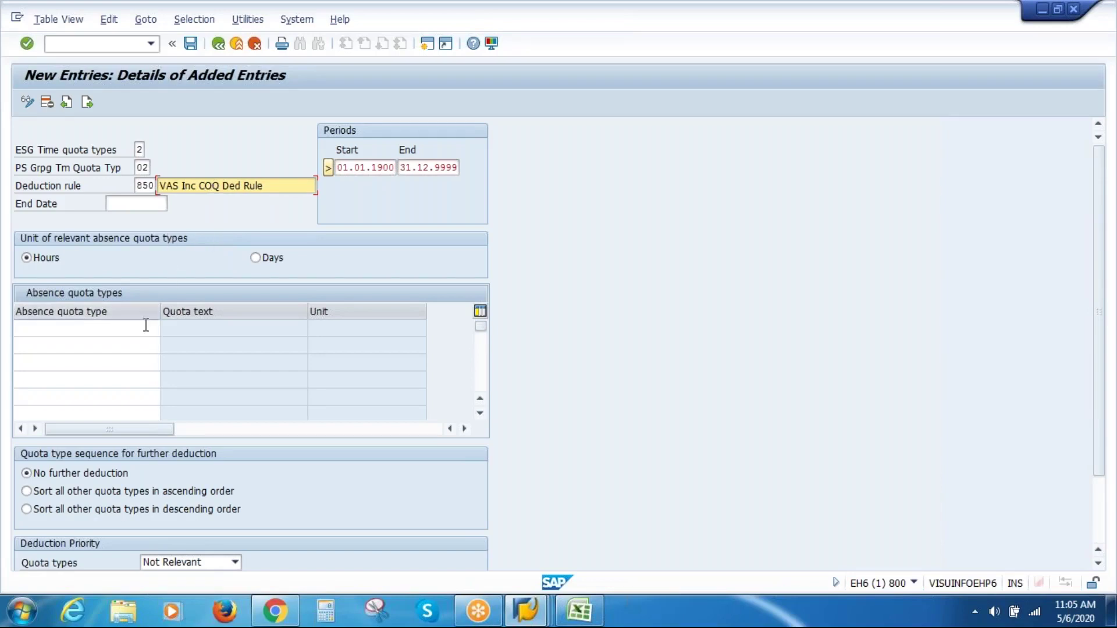
Assign absence quota type 85 as the first quota type of the deduction rule.
{"action": "left_click", "coordinate": [145, 327]}
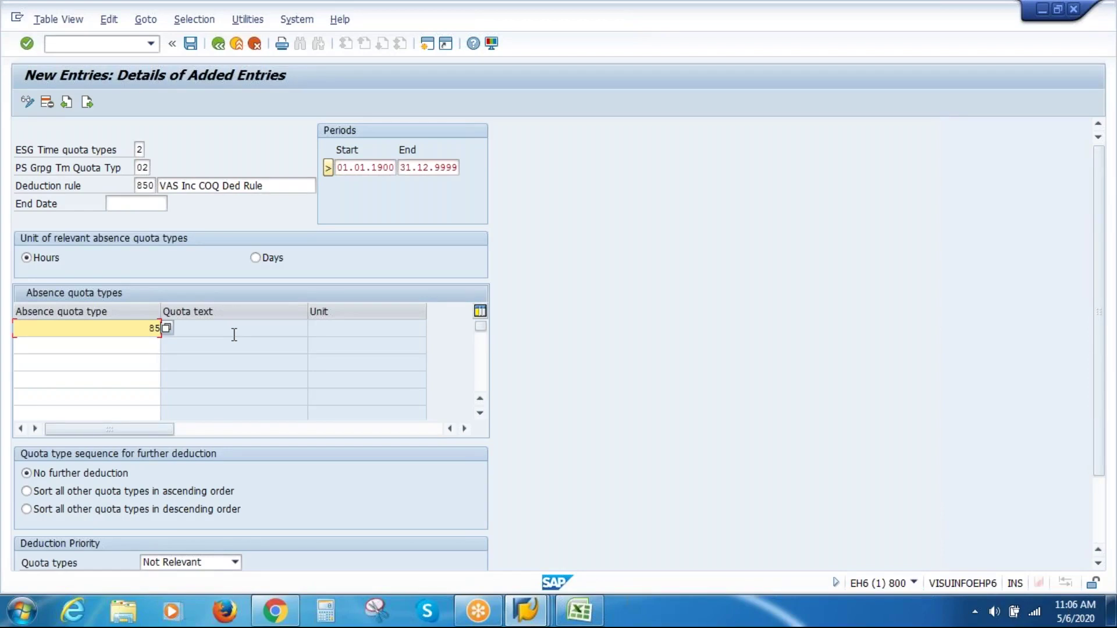
{"action": "type", "text": "85"}
{"action": "key", "text": "Return"}
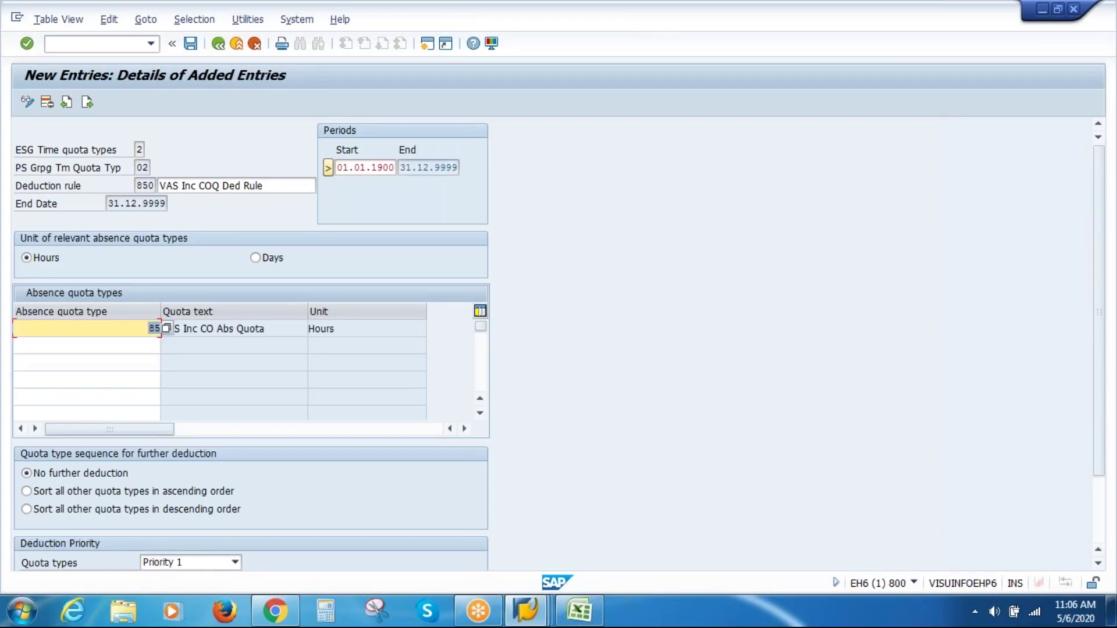
{"action": "left_click", "coordinate": [234, 329]}
Save the new deduction rule under the proposed customizing request and return to the implementation guide.
{"action": "left_click", "coordinate": [190, 43]}
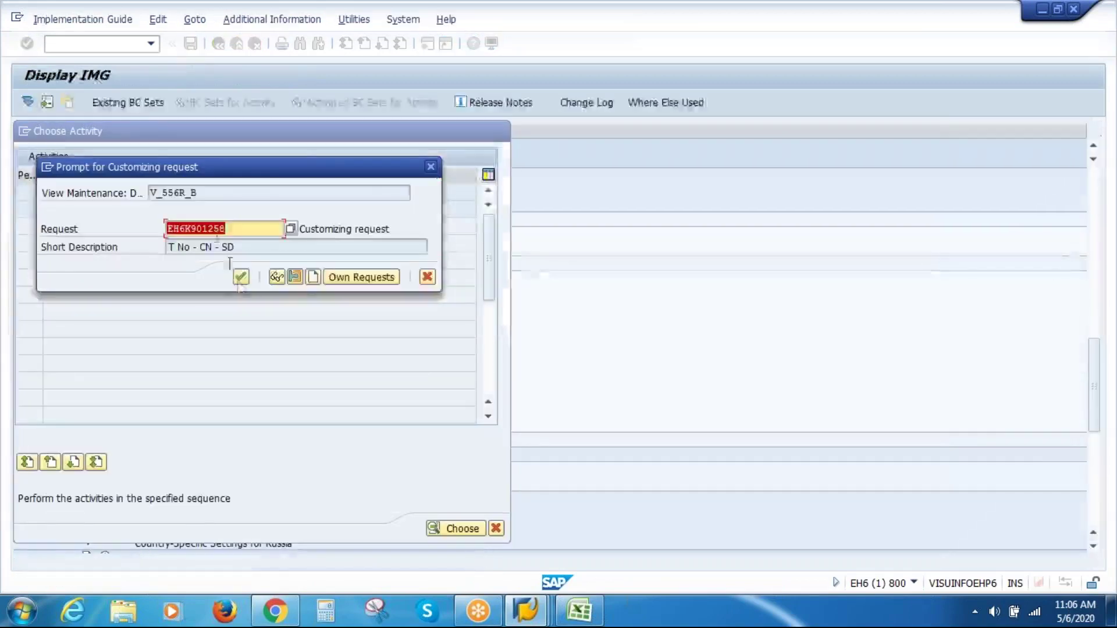
{"action": "left_click", "coordinate": [242, 276]}
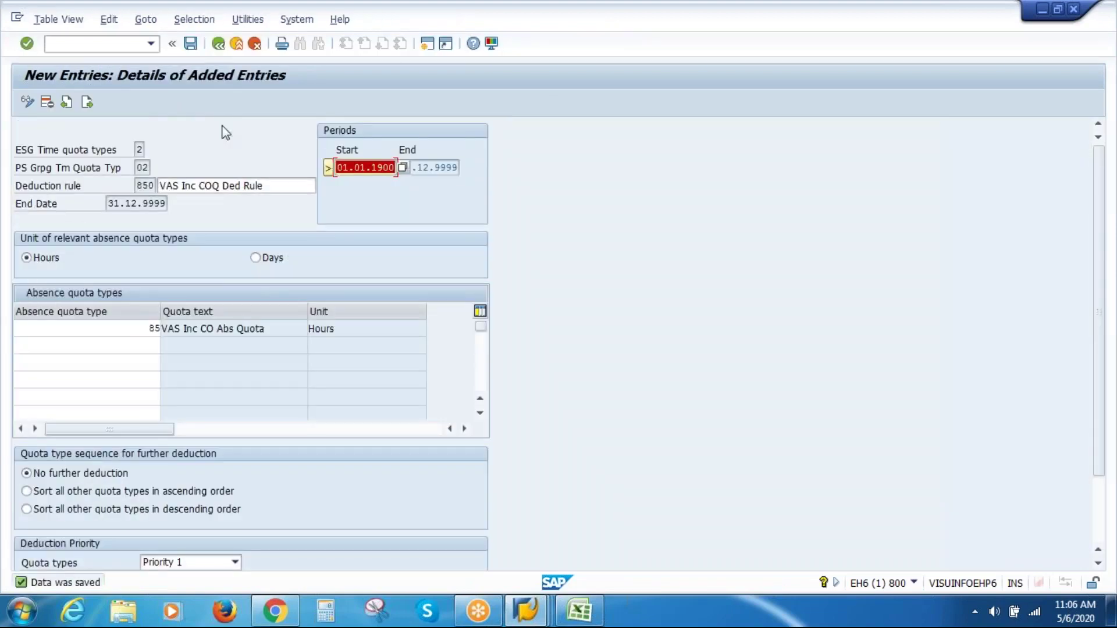
{"action": "left_click", "coordinate": [191, 45]}
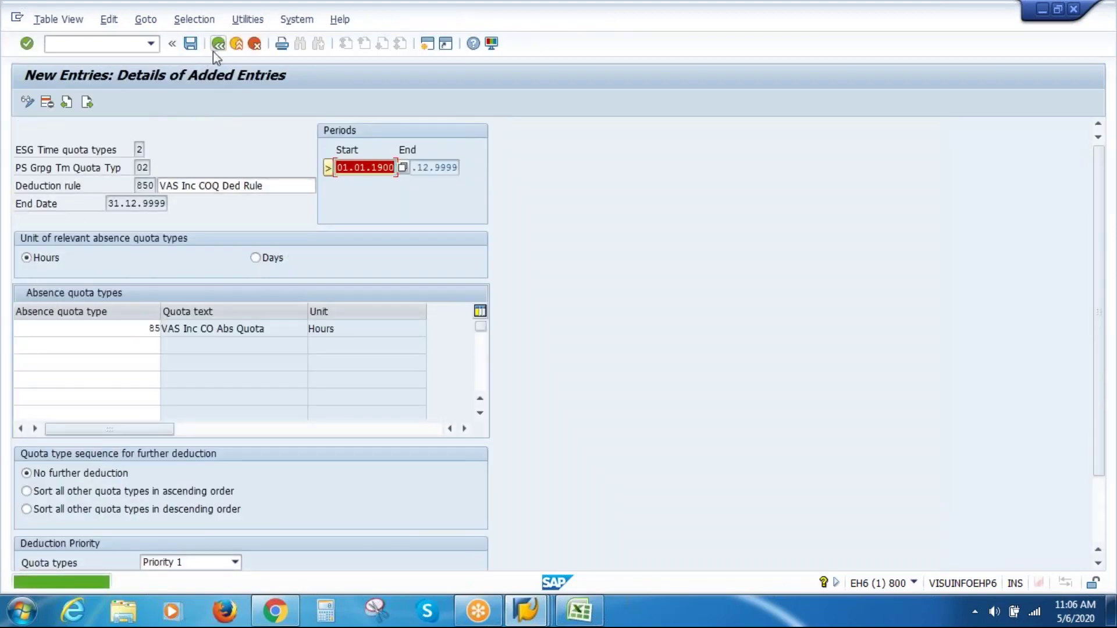
{"action": "left_click", "coordinate": [219, 50]}
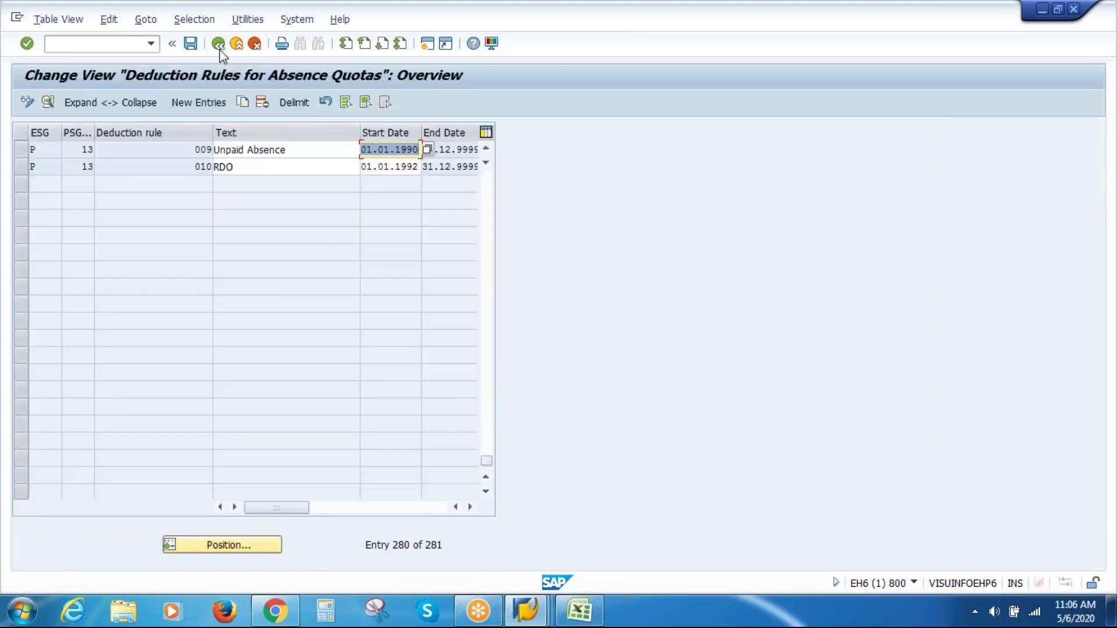
{"action": "left_click", "coordinate": [218, 50]}
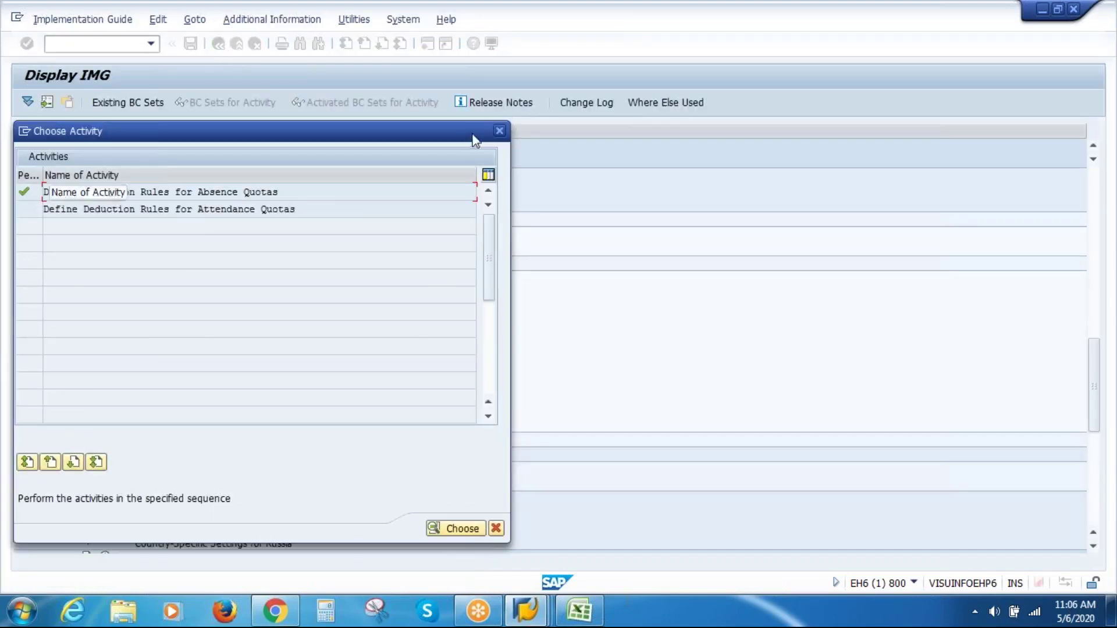
{"action": "left_click", "coordinate": [500, 132]}
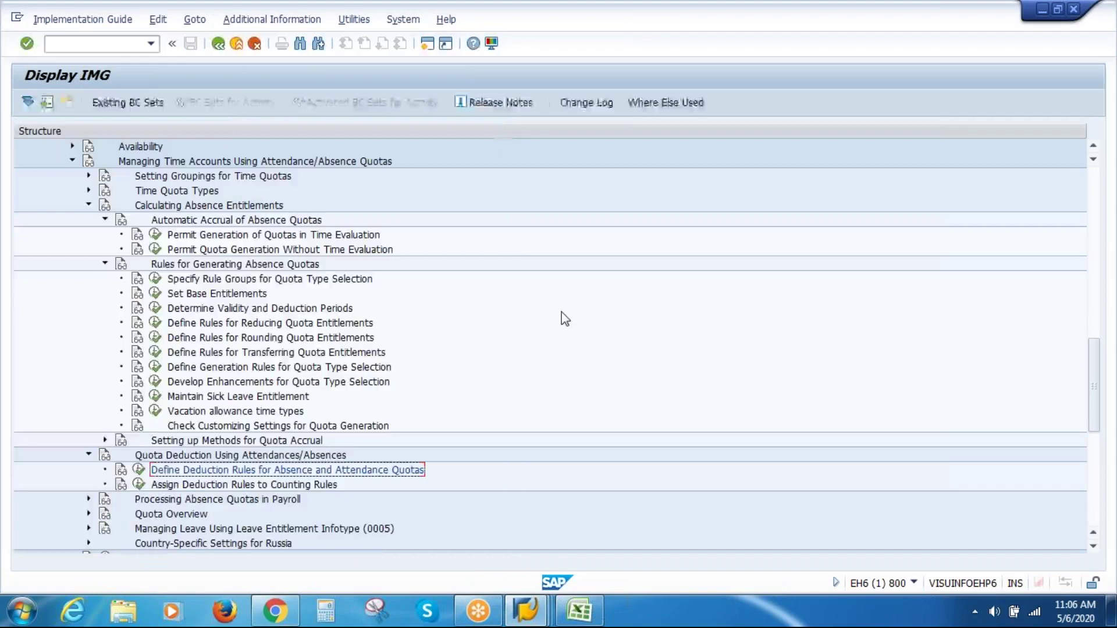
Switch to the Excel workbook, fill H23:I23 yellow on Sheet11, and fit column K's width to the Counting Rule text.
{"action": "key", "text": "alt+Tab"}
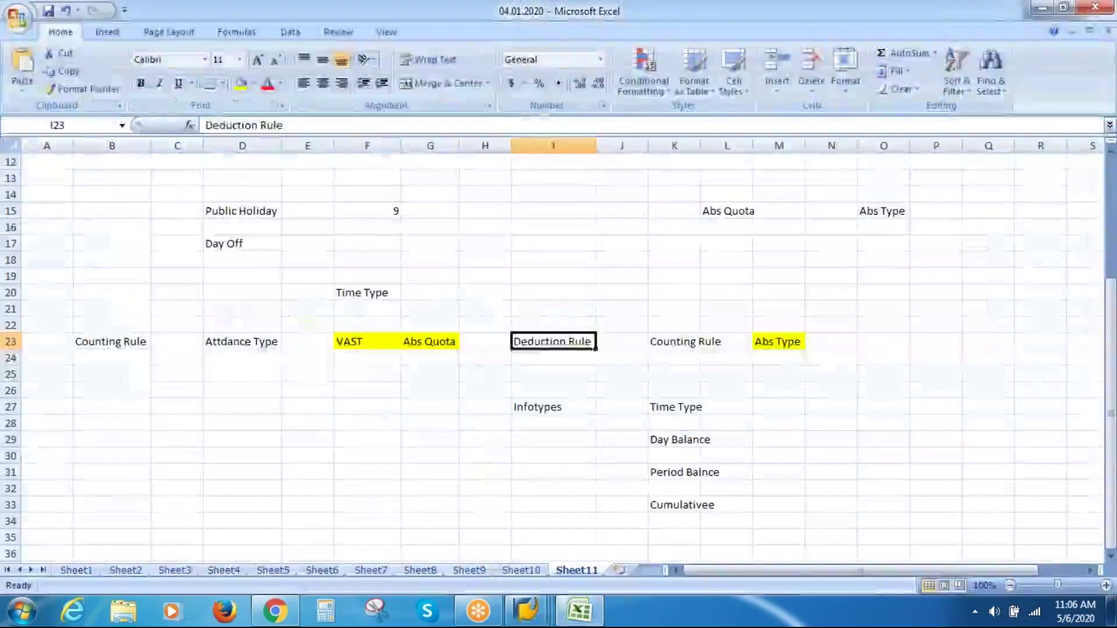
{"action": "left_click", "coordinate": [477, 338]}
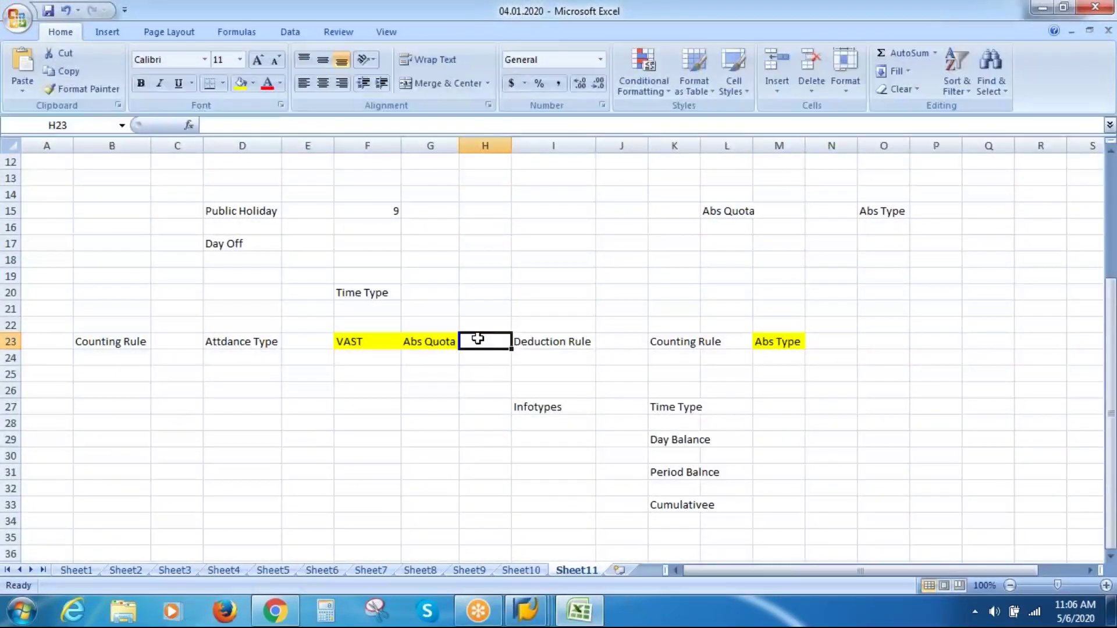
{"action": "key", "text": "shift+Right"}
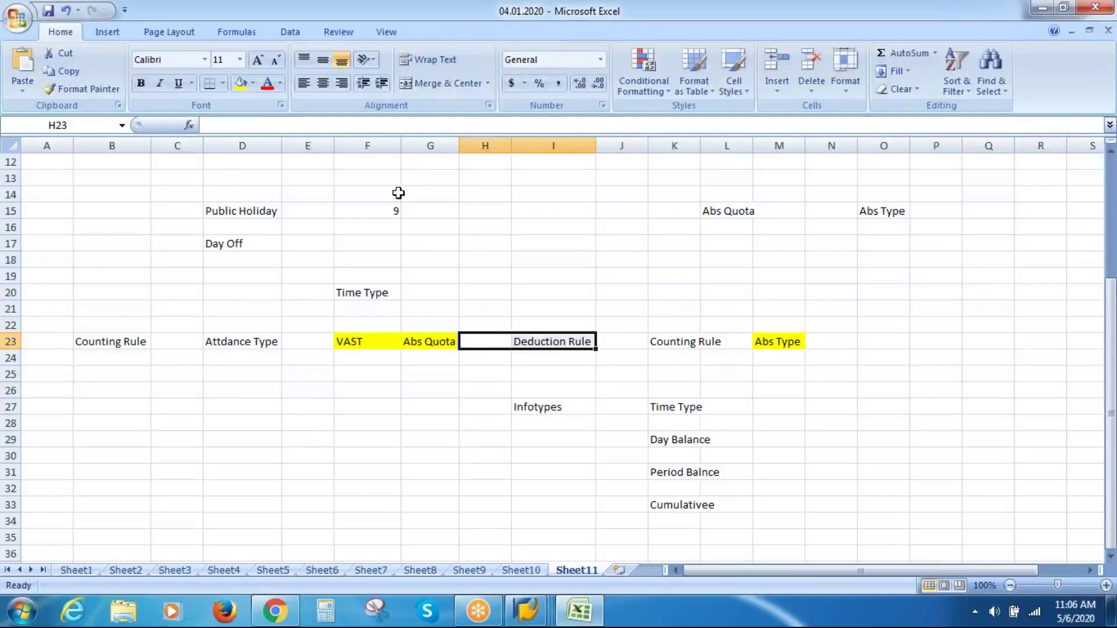
{"action": "left_click", "coordinate": [240, 83]}
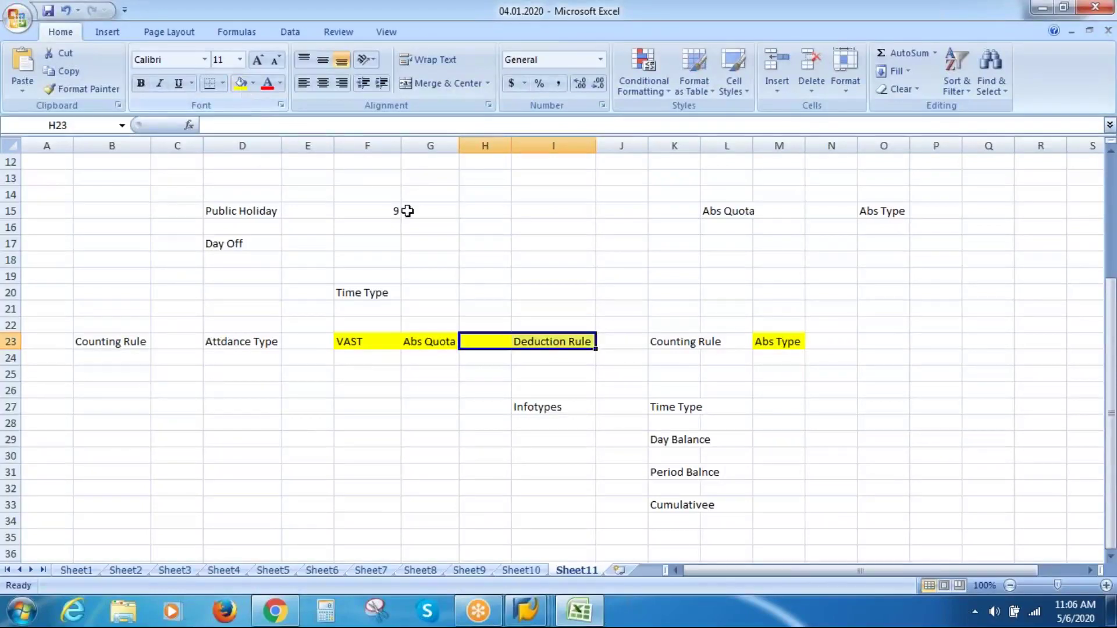
{"action": "left_click", "coordinate": [576, 342]}
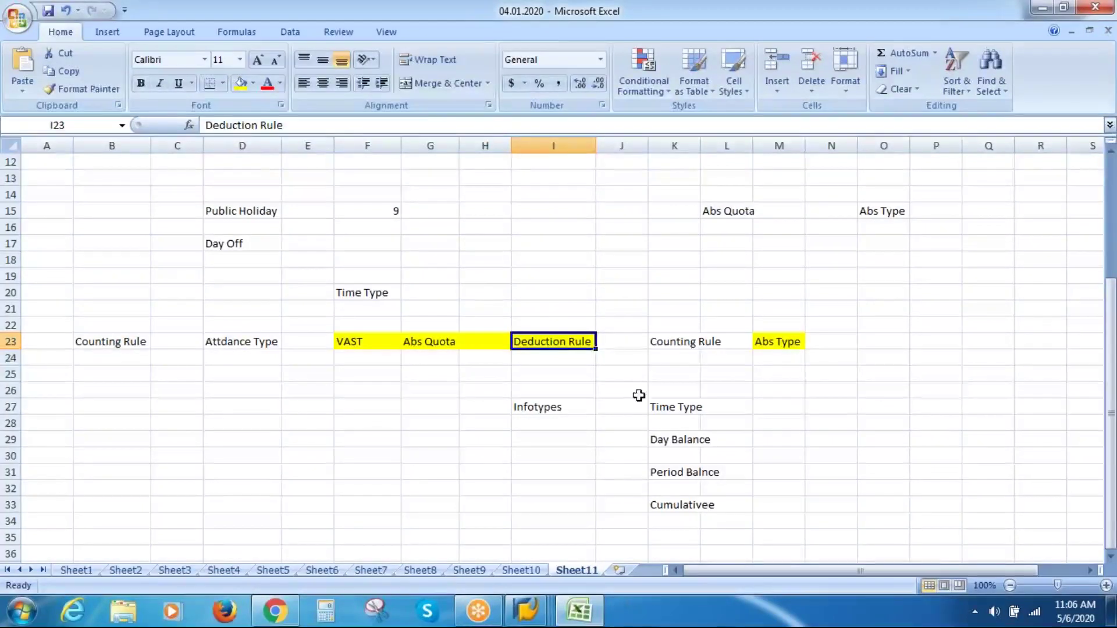
{"action": "left_click", "coordinate": [669, 340]}
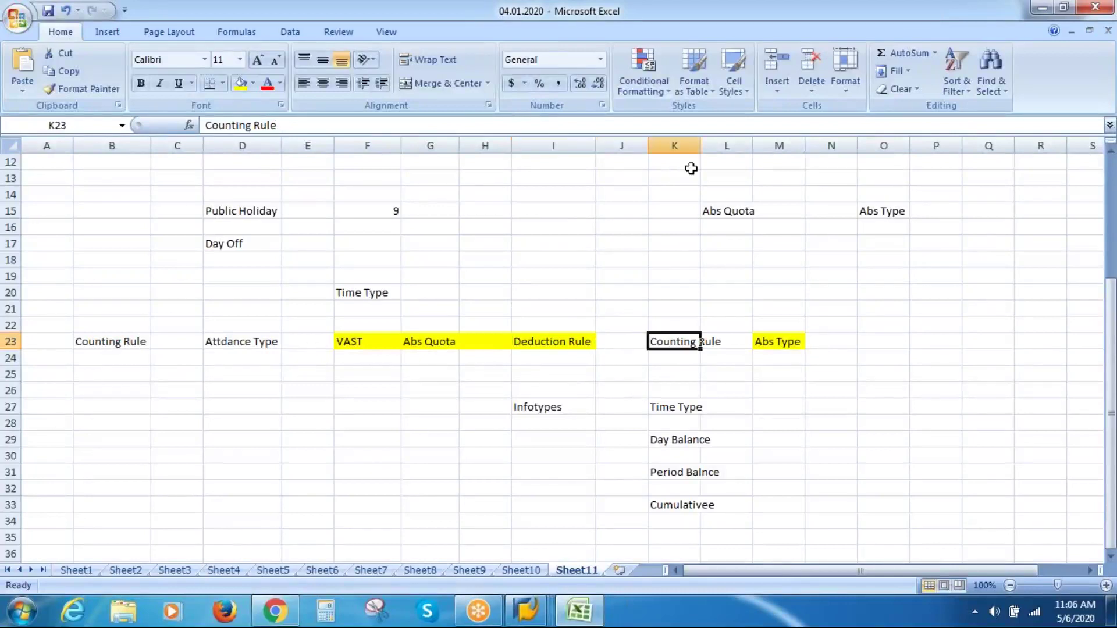
{"action": "double_click", "coordinate": [700, 144]}
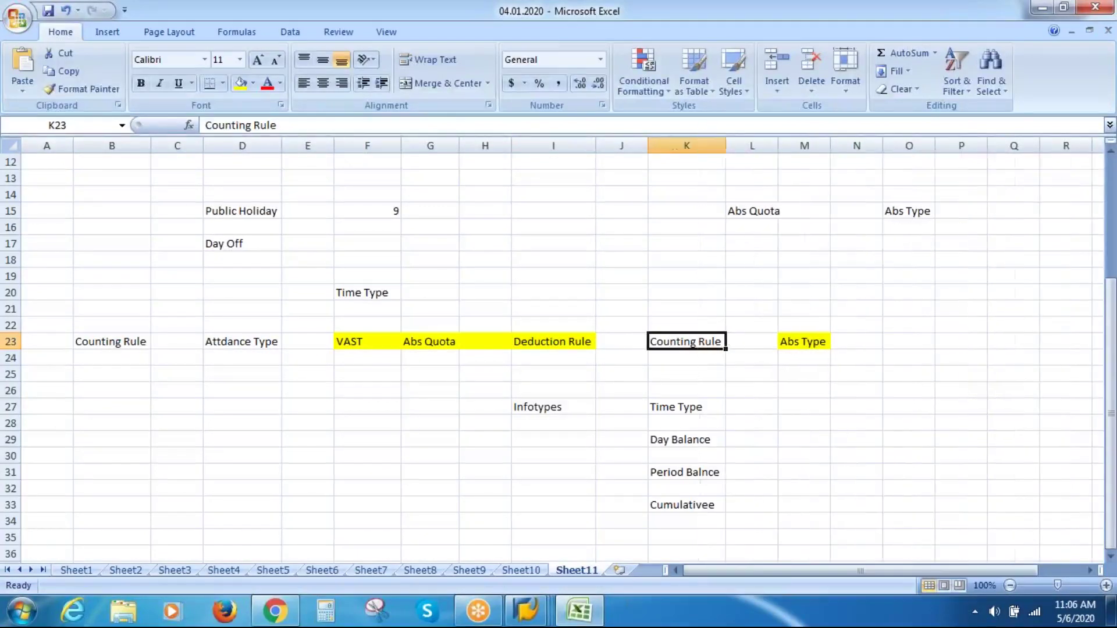
Clear the Infotypes and Time Type notes in I27:K34, and switch back to the SAP implementation guide.
{"action": "left_click_drag", "start_coordinate": [561, 407], "coordinate": [711, 521]}
{"action": "key", "text": "Delete"}
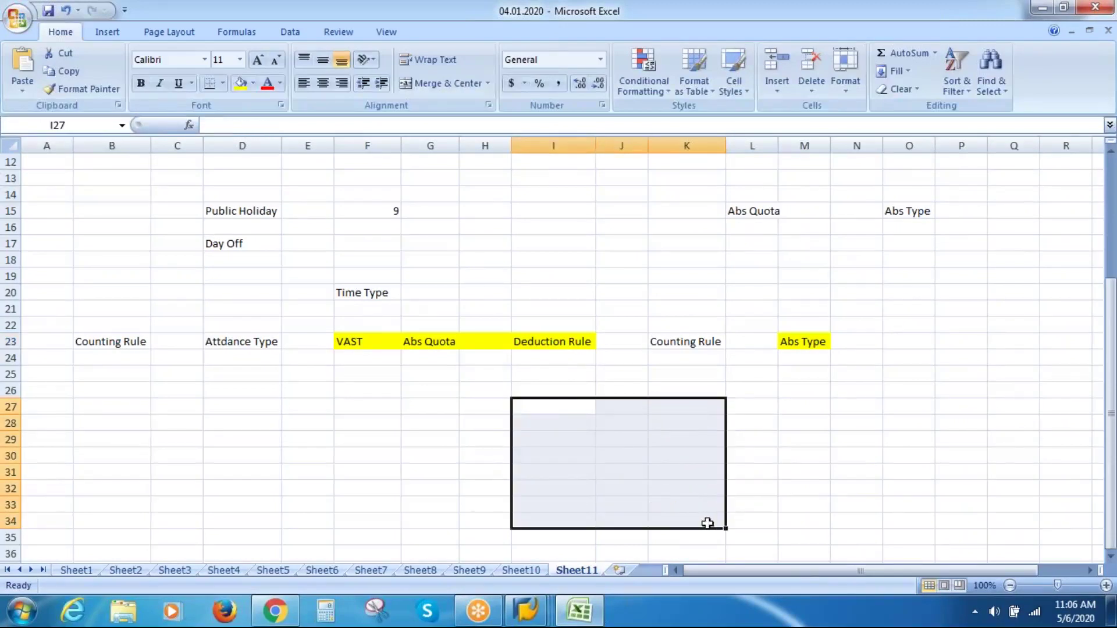
{"action": "left_click", "coordinate": [653, 487]}
{"action": "left_click", "coordinate": [527, 610]}
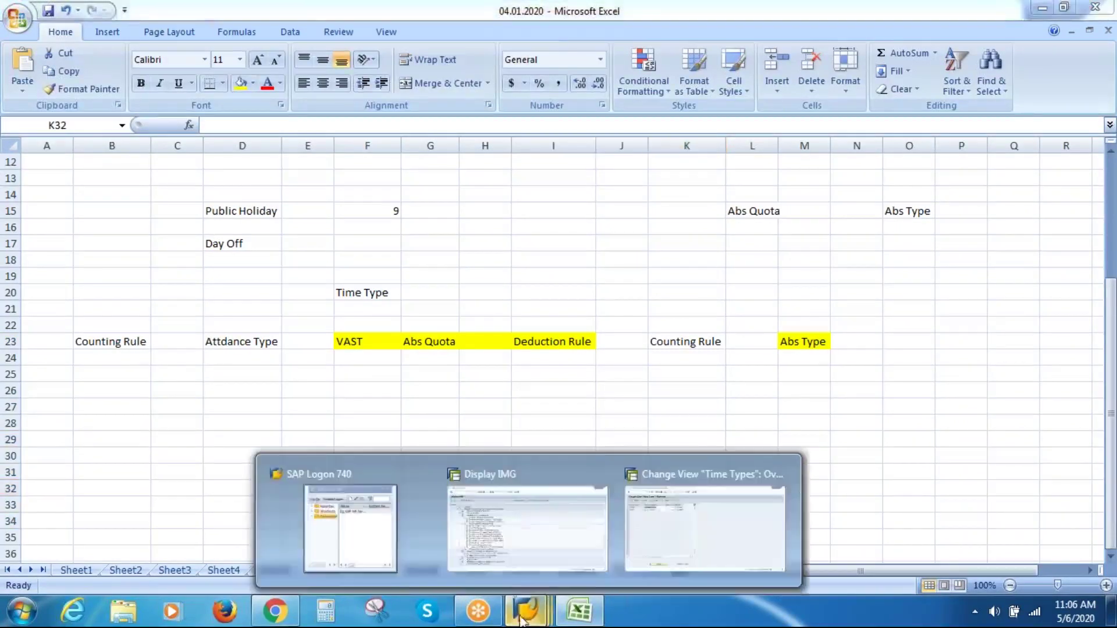
{"action": "left_click", "coordinate": [535, 513]}
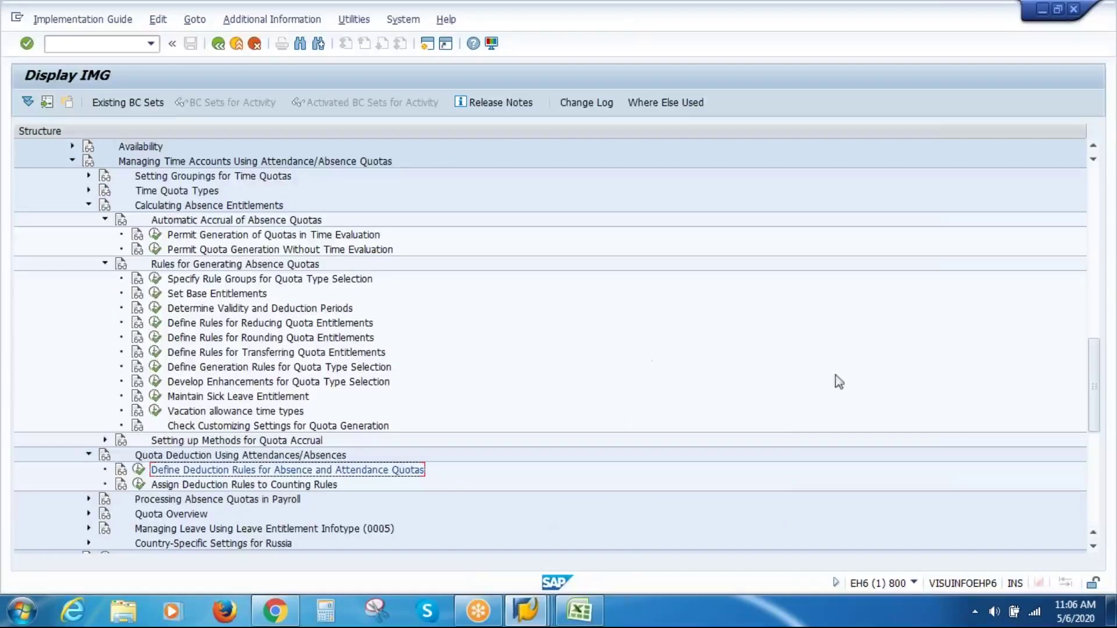
Open Define Counting Rules in the Absence Catalog, under the new rules for absence counting.
{"action": "left_click_drag", "start_coordinate": [1094, 380], "coordinate": [1092, 314]}
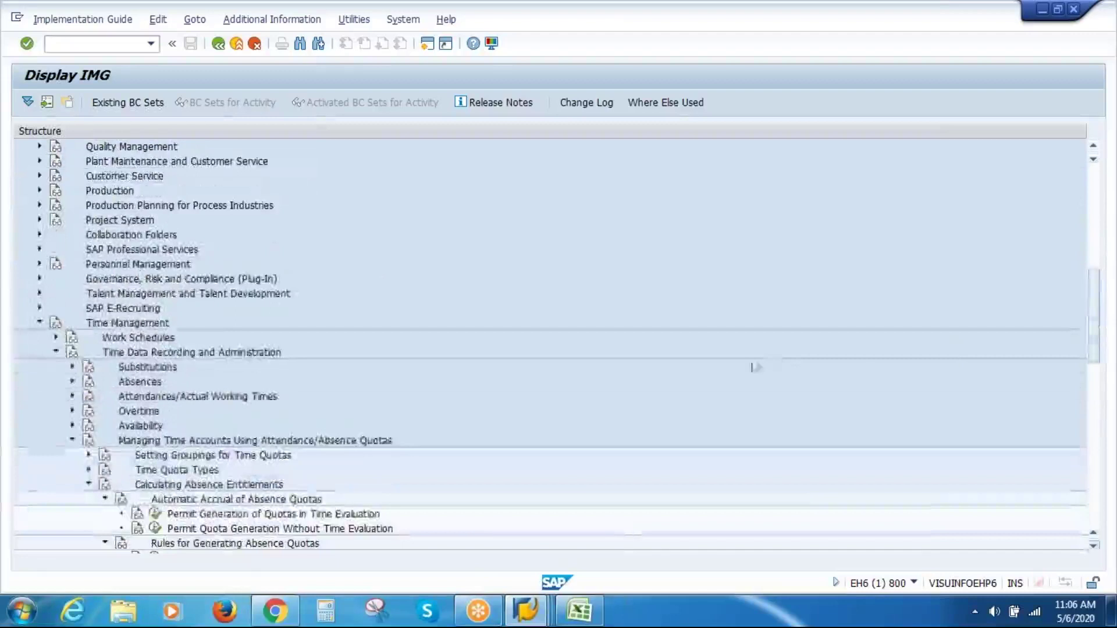
{"action": "left_click", "coordinate": [72, 381]}
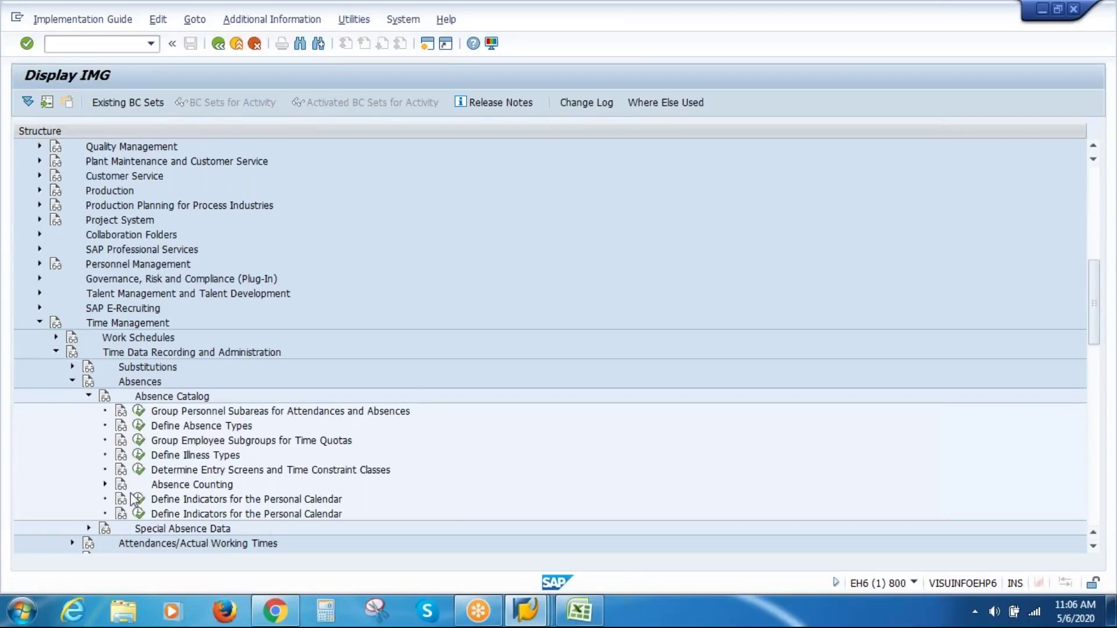
{"action": "left_click", "coordinate": [105, 484]}
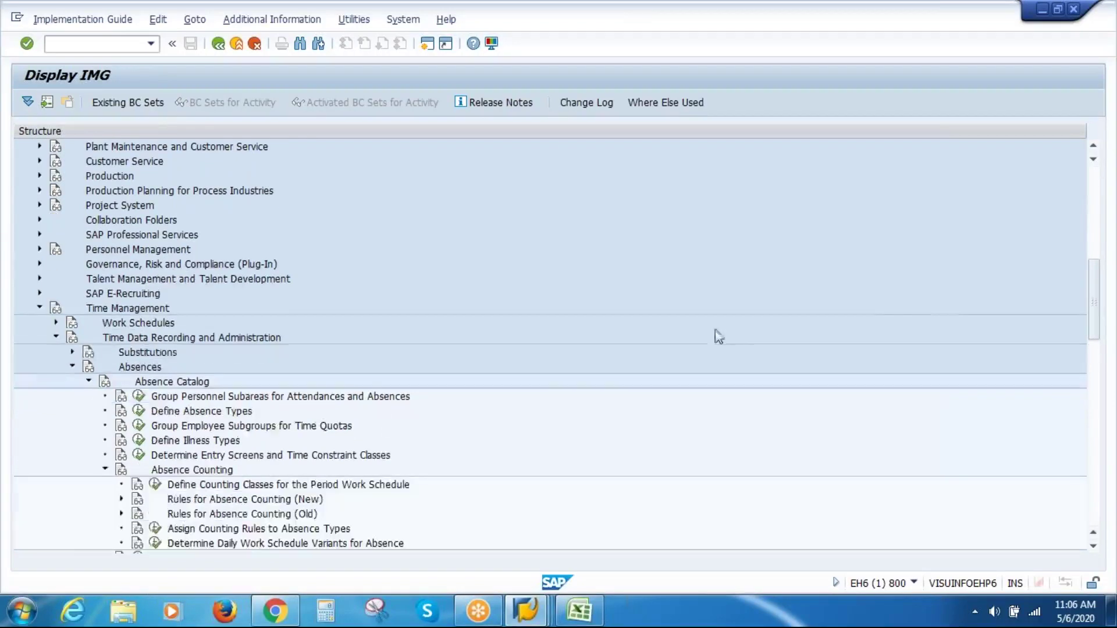
{"action": "left_click_drag", "start_coordinate": [1092, 284], "coordinate": [1098, 326]}
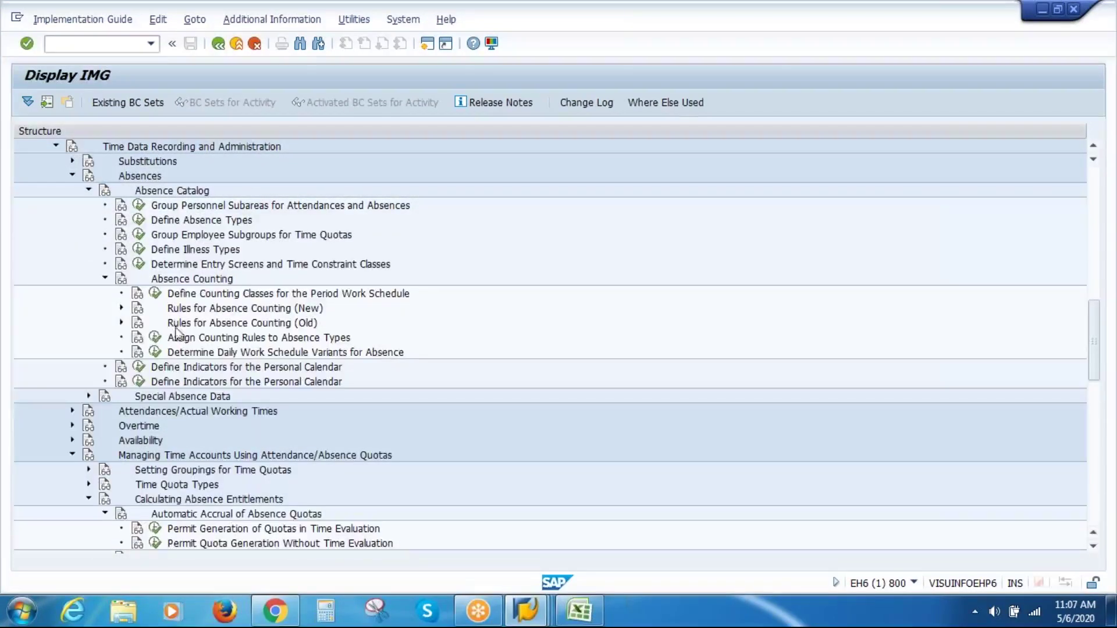
{"action": "left_click", "coordinate": [189, 308]}
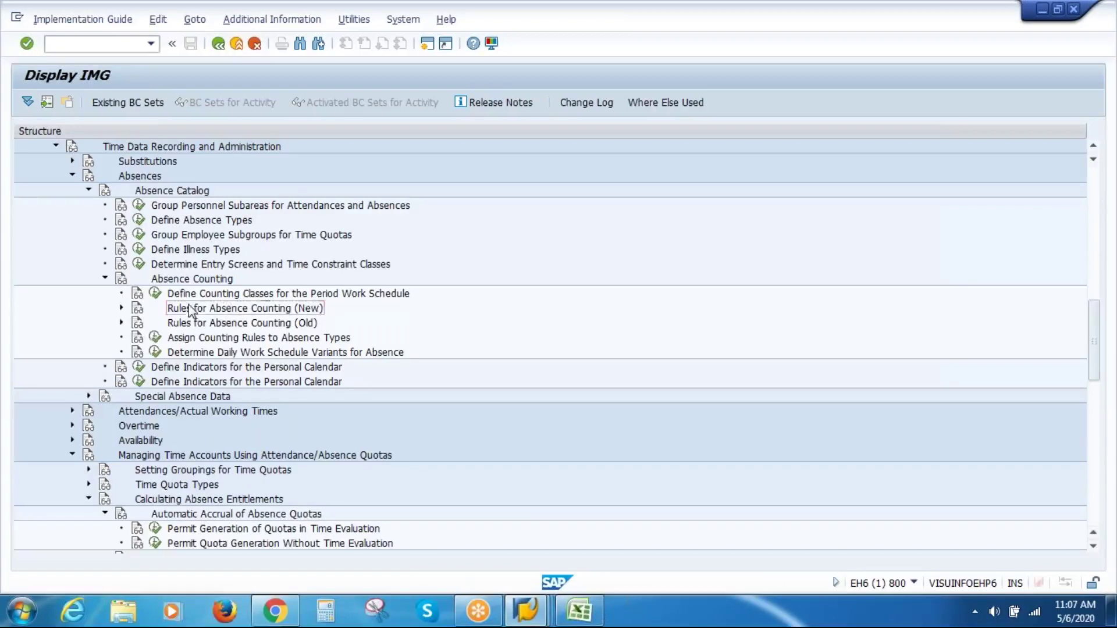
{"action": "left_click", "coordinate": [121, 308]}
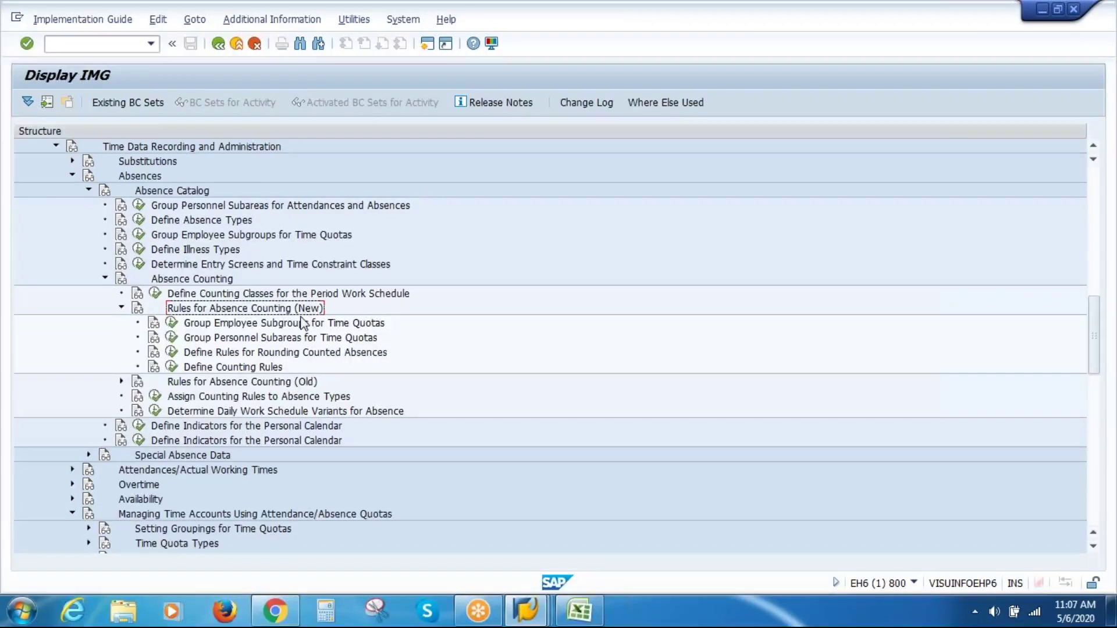
{"action": "left_click", "coordinate": [204, 369]}
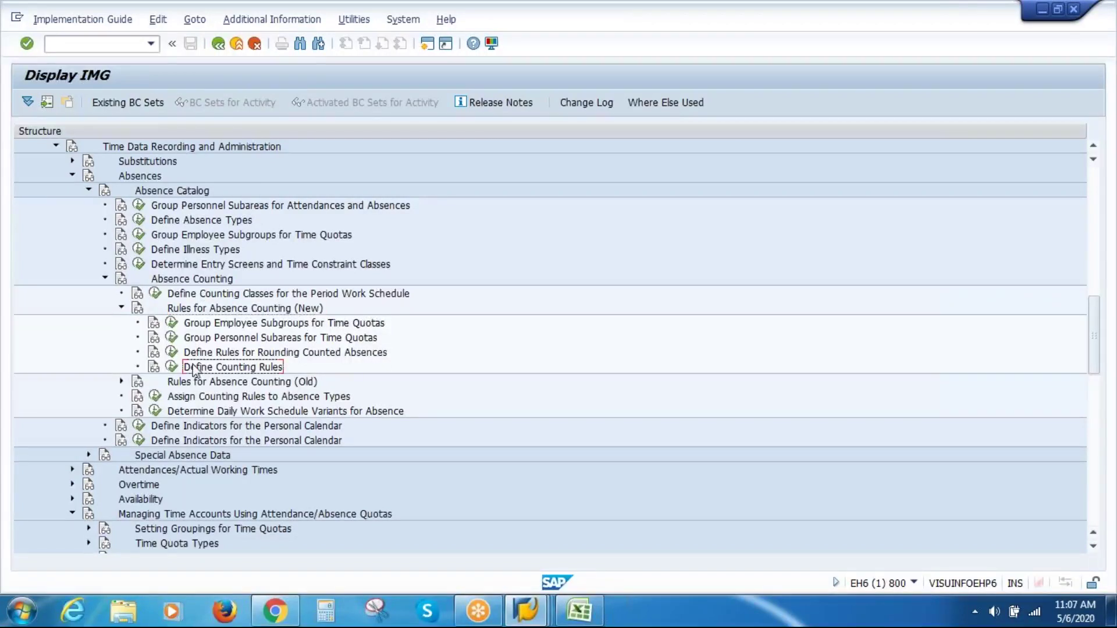
{"action": "left_click", "coordinate": [171, 367]}
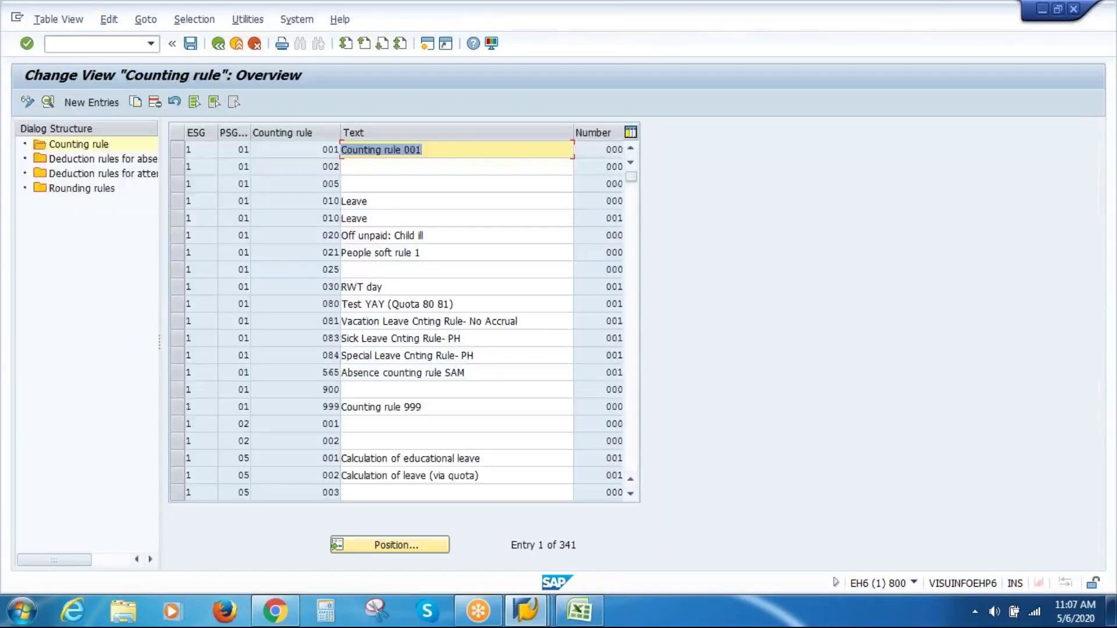
Start a new counting rule 850 for ESG grouping 2 and PS grouping 02, with the text VAS Inc CO Abs Counting Rule.
{"action": "left_click", "coordinate": [87, 102]}
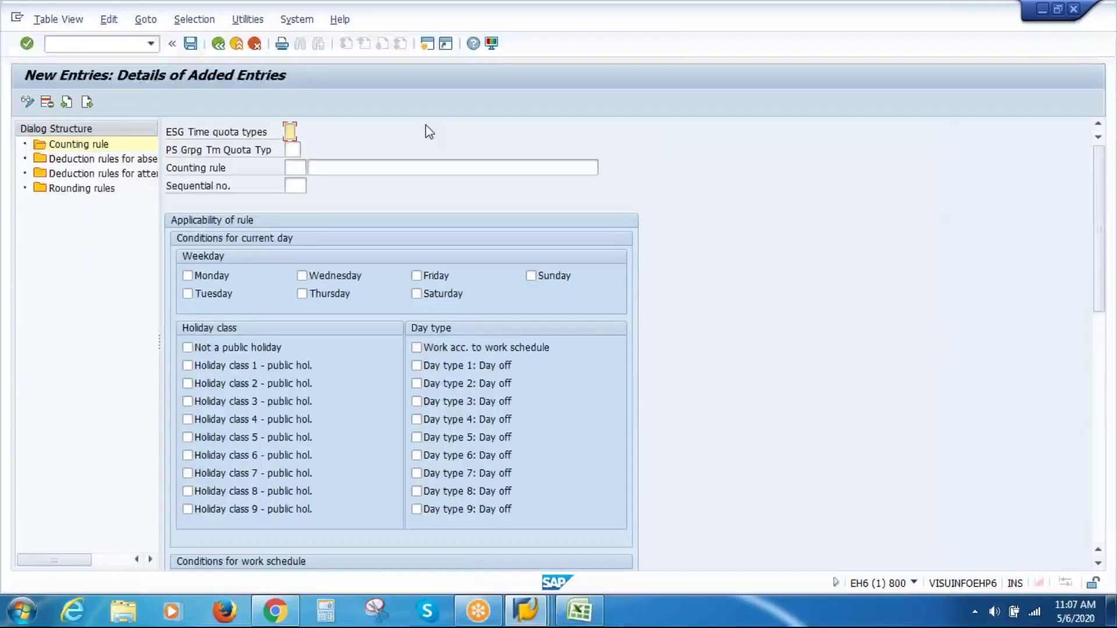
{"action": "type", "text": "2"}
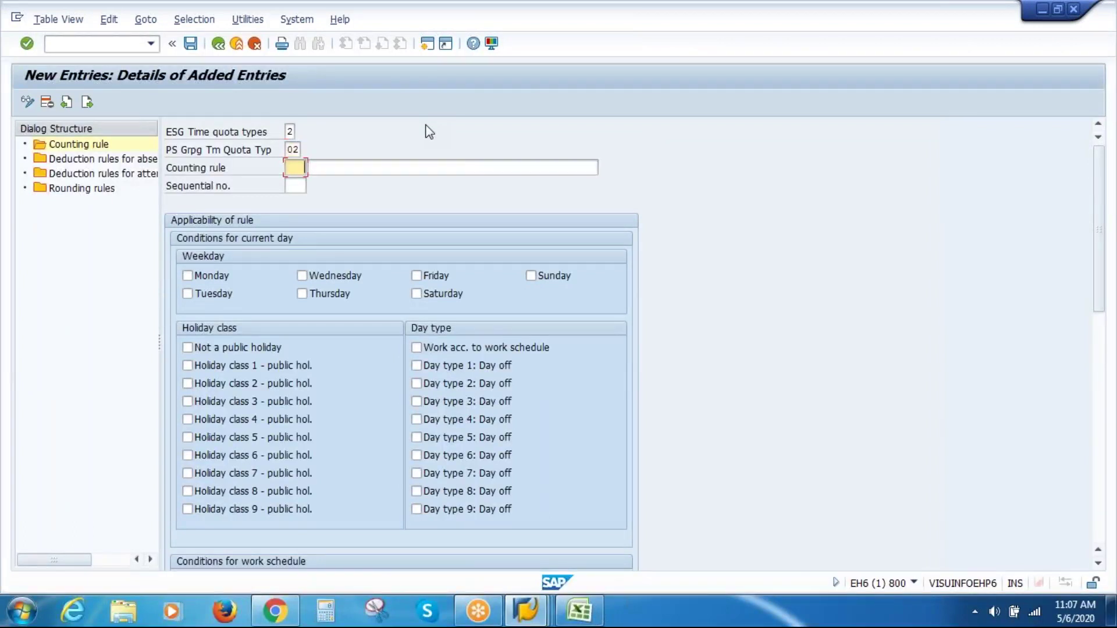
{"action": "type", "text": "850"}
{"action": "key", "text": "Down"}
{"action": "key", "text": "Down"}
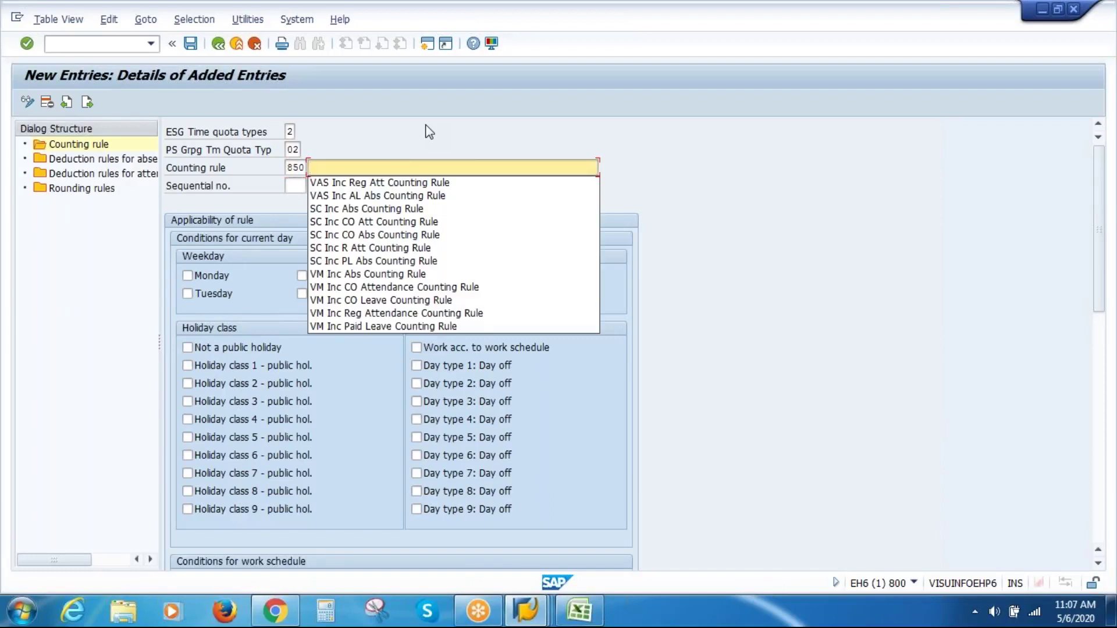
{"action": "key", "text": "Down"}
{"action": "key", "text": "Return"}
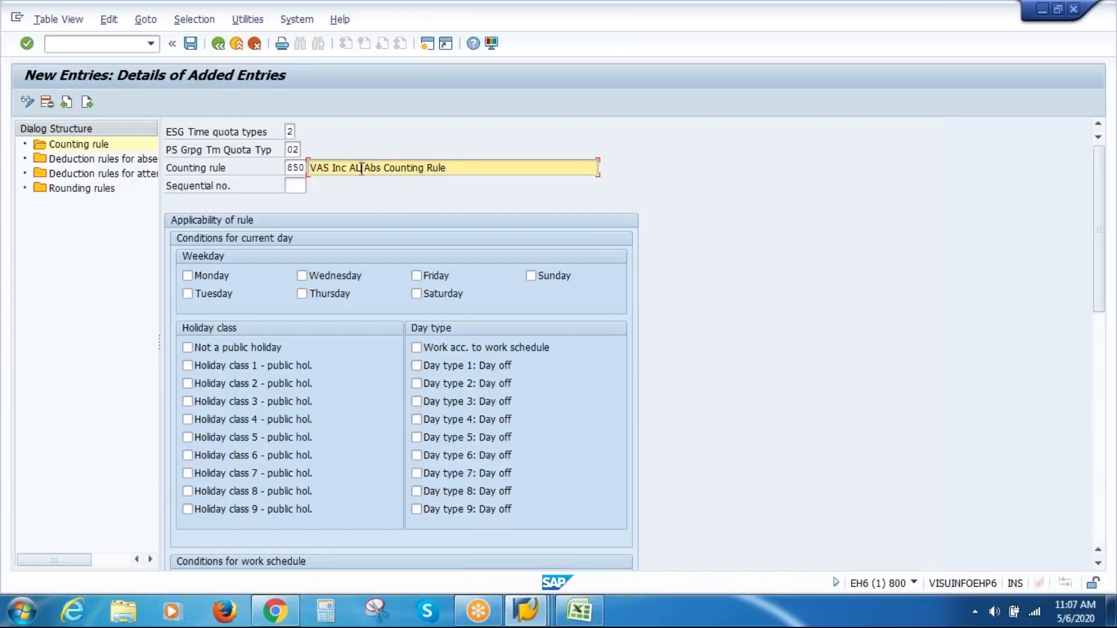
{"action": "key", "text": "BackSpace"}
{"action": "key", "text": "BackSpace"}
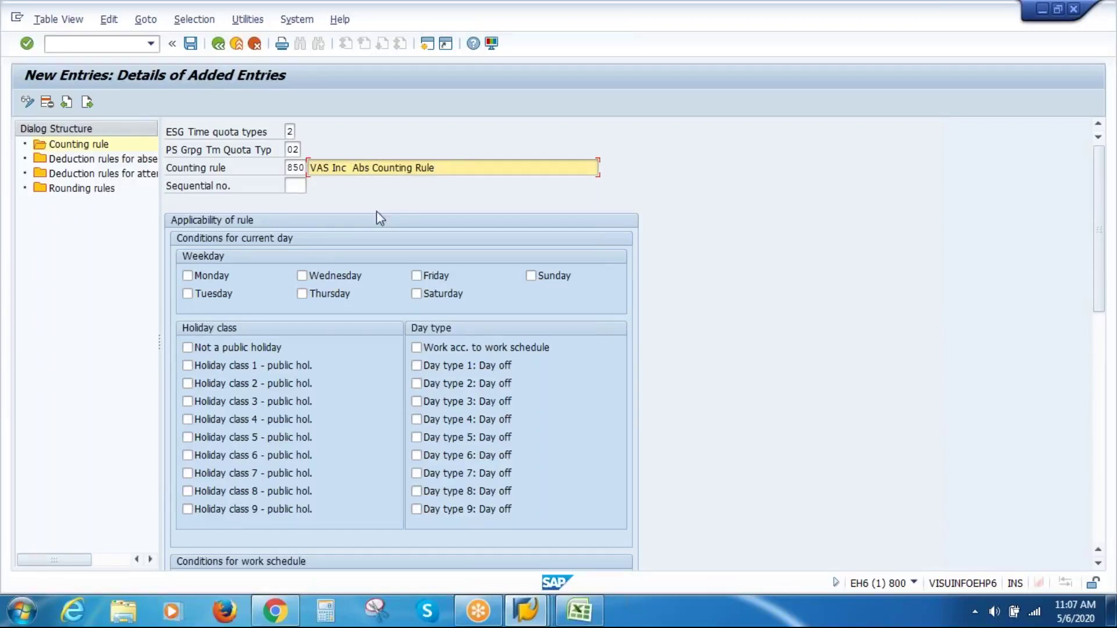
{"action": "type", "text": "CO"}
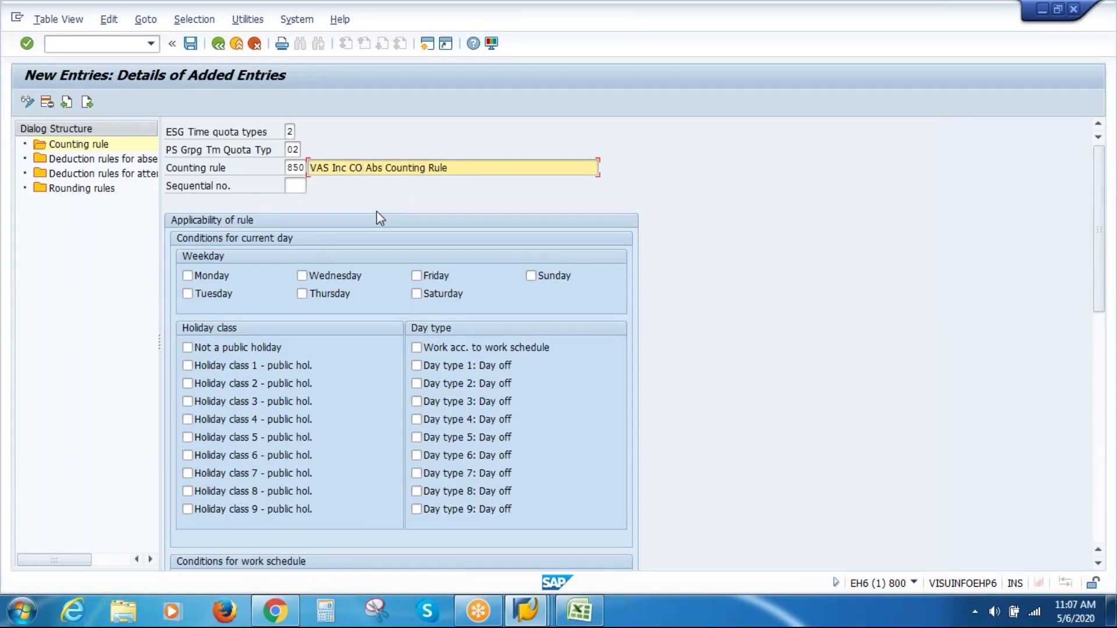
Set the counting rule's sequential number to 001 and make it apply to all seven weekdays.
{"action": "left_click", "coordinate": [300, 185]}
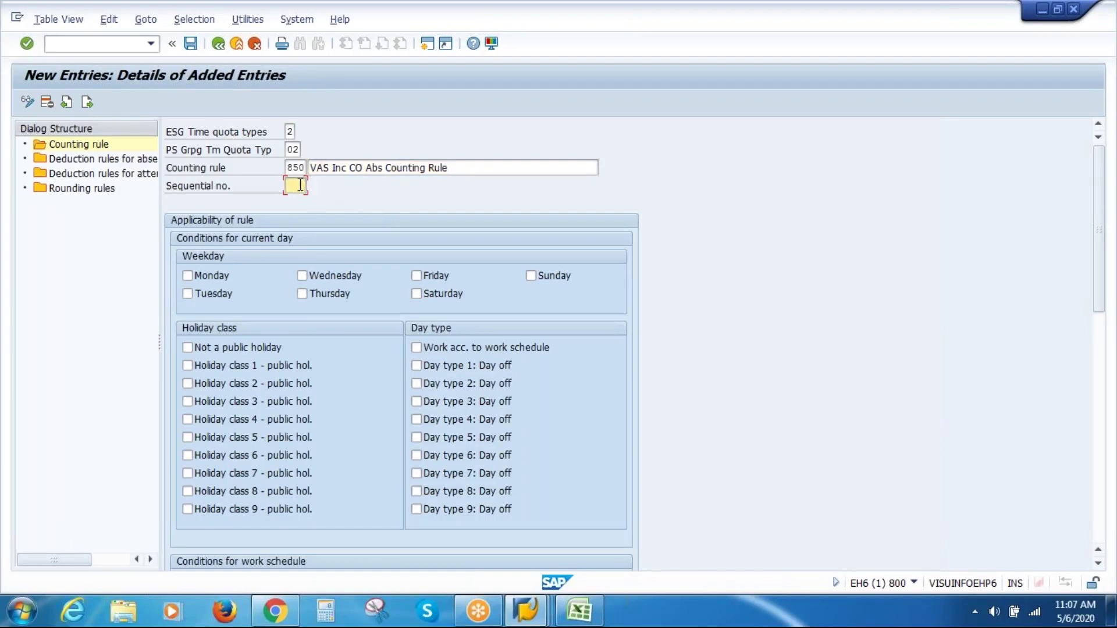
{"action": "type", "text": "001"}
{"action": "left_click", "coordinate": [235, 279]}
{"action": "left_click", "coordinate": [215, 294]}
{"action": "left_click", "coordinate": [342, 295]}
{"action": "left_click", "coordinate": [445, 276]}
{"action": "left_click", "coordinate": [452, 298]}
{"action": "left_click", "coordinate": [554, 283]}
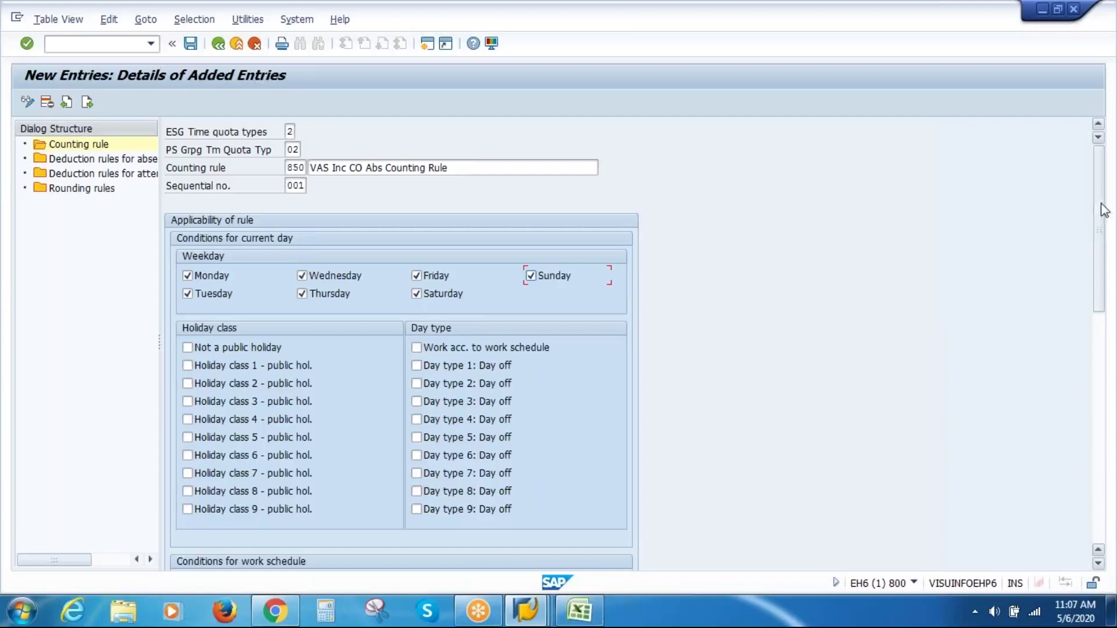
{"action": "left_click_drag", "start_coordinate": [1102, 212], "coordinate": [1101, 284]}
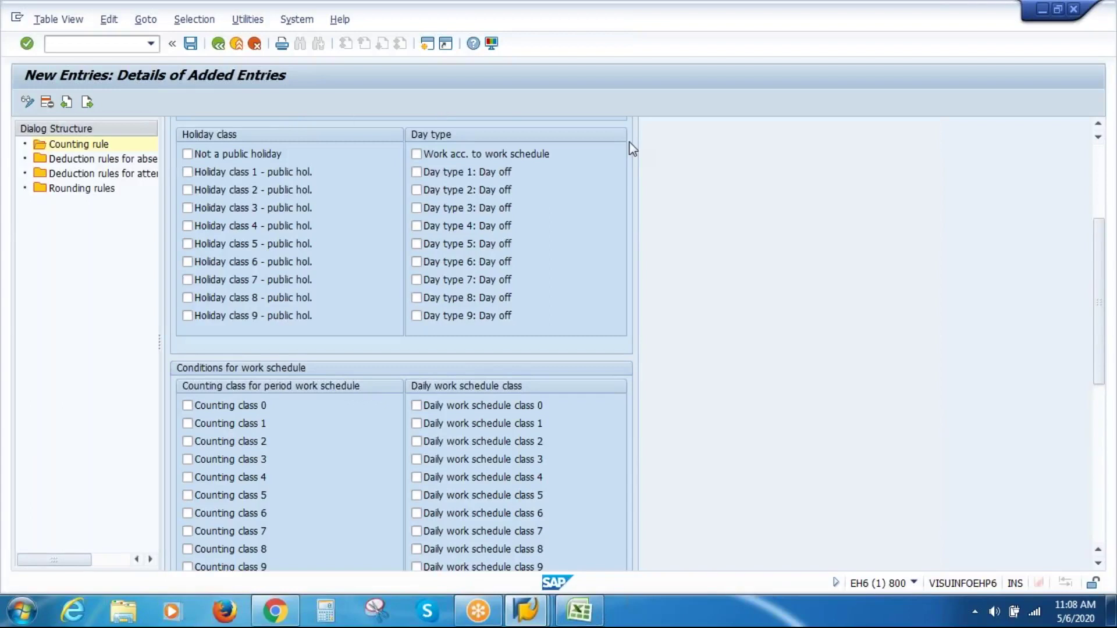
Switch to the Excel workbook, fill the Counting Rule cell K23 yellow, and switch back to the SAP counting rule entry.
{"action": "key", "text": "alt+Tab"}
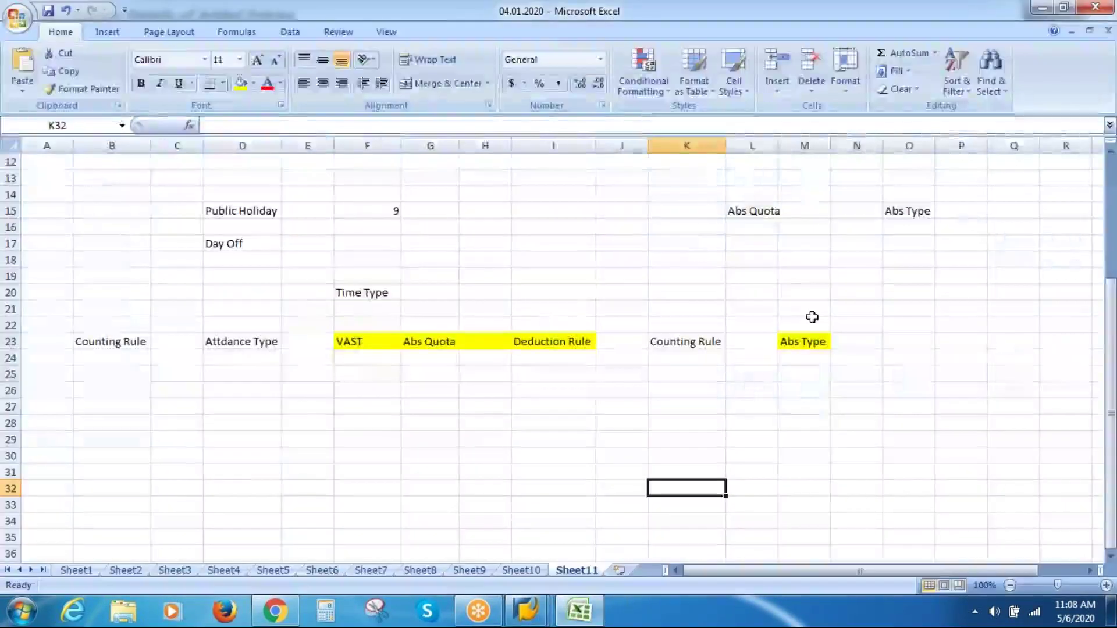
{"action": "left_click", "coordinate": [705, 343]}
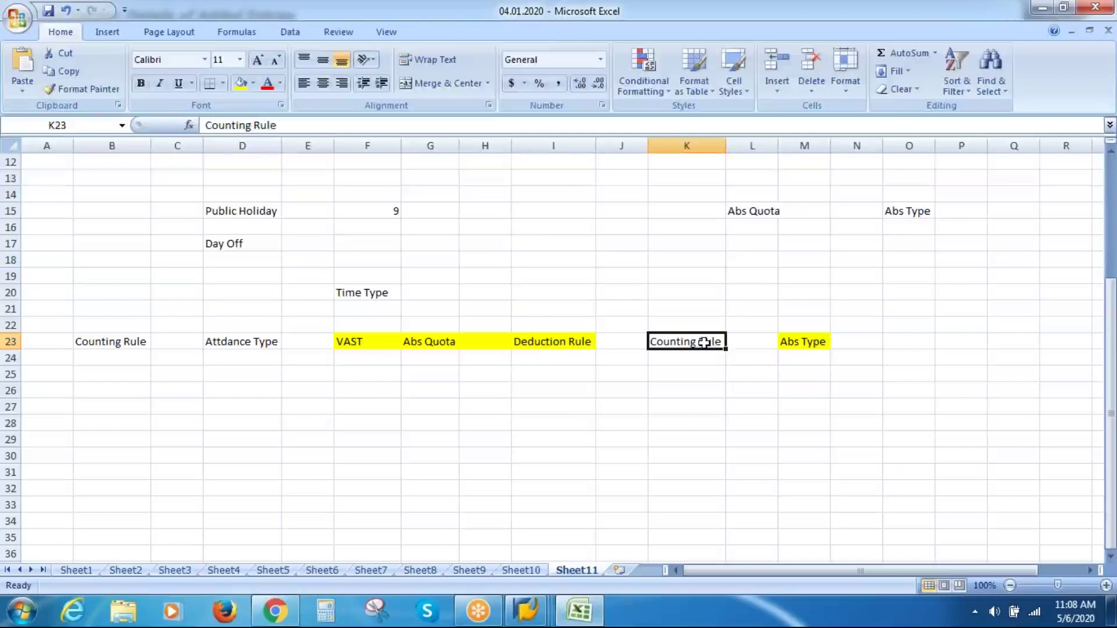
{"action": "left_click", "coordinate": [240, 83]}
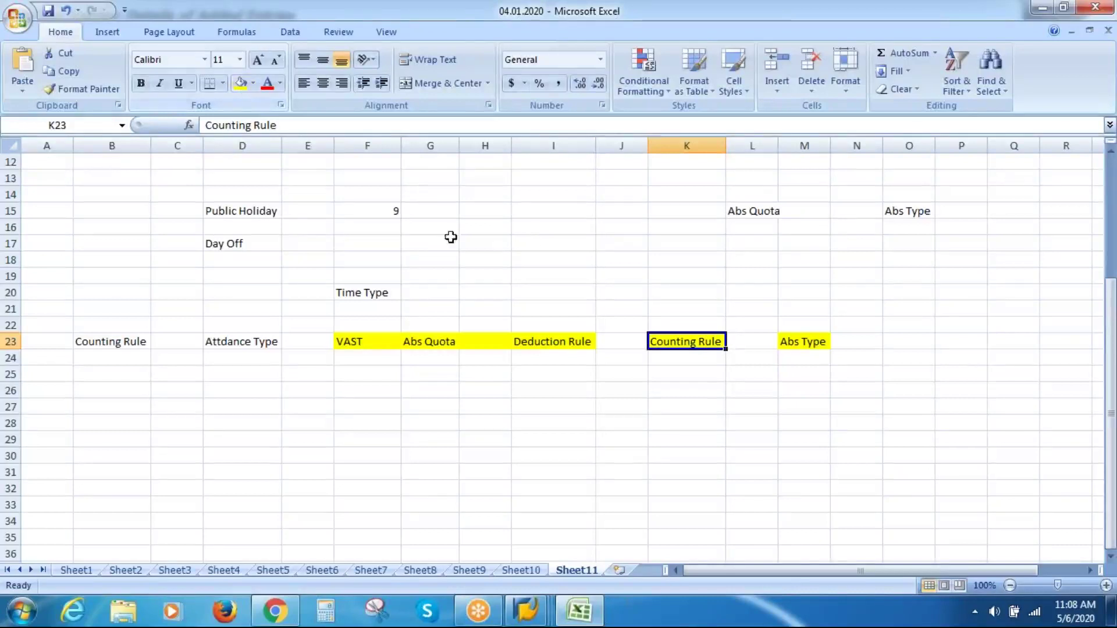
{"action": "left_click", "coordinate": [684, 269]}
{"action": "key", "text": "alt+Tab"}
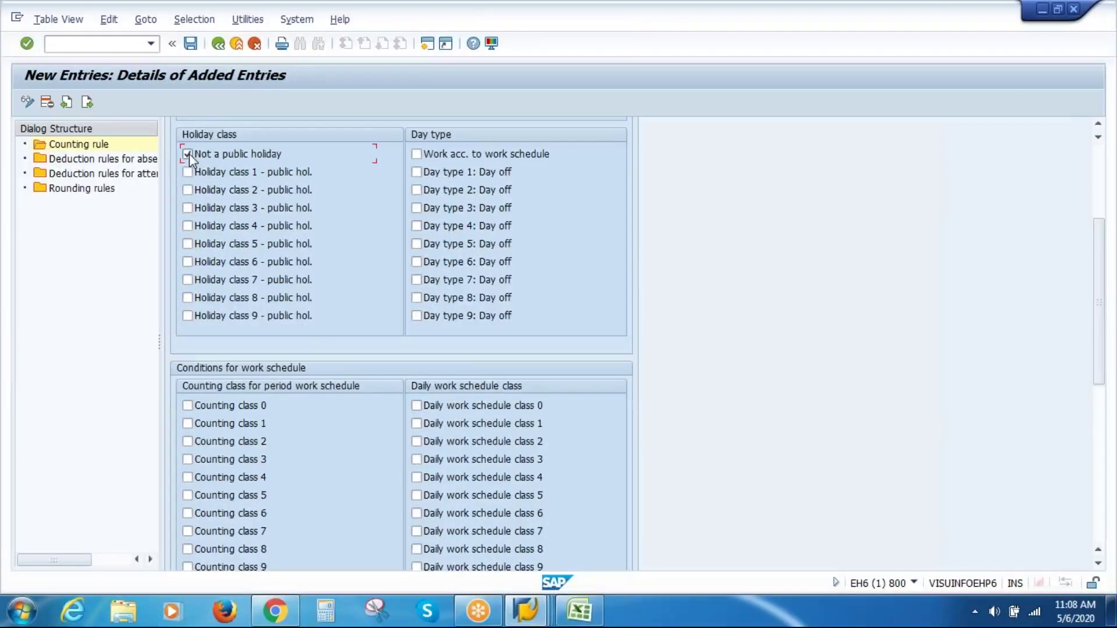
Apply the rule to non-public holidays, work according to work schedule, counting class 1, daily work schedule class 1 and planned hours > 0.
{"action": "left_click", "coordinate": [417, 156]}
{"action": "left_click", "coordinate": [188, 426]}
{"action": "left_click_drag", "start_coordinate": [1099, 250], "coordinate": [1104, 342]}
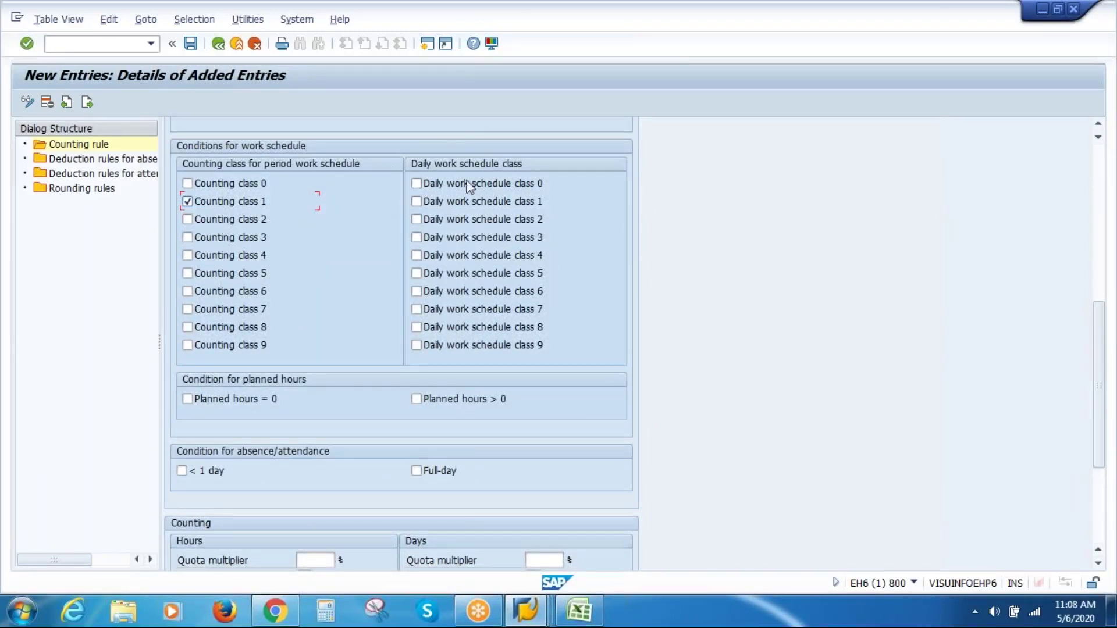
{"action": "left_click", "coordinate": [417, 202]}
{"action": "left_click", "coordinate": [417, 400]}
Include both absences of less than one day and full-day absences in the rule's absence/attendance condition.
{"action": "scroll", "coordinate": [1105, 361], "scroll_direction": "down", "scroll_amount": 3}
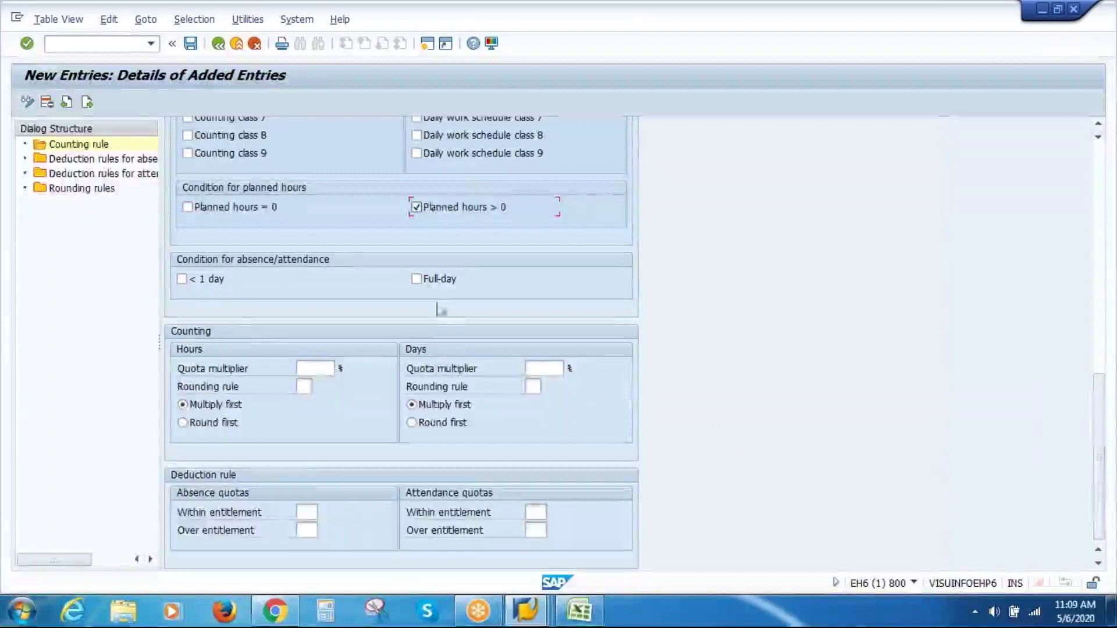
{"action": "left_click", "coordinate": [182, 279]}
{"action": "left_click", "coordinate": [417, 278]}
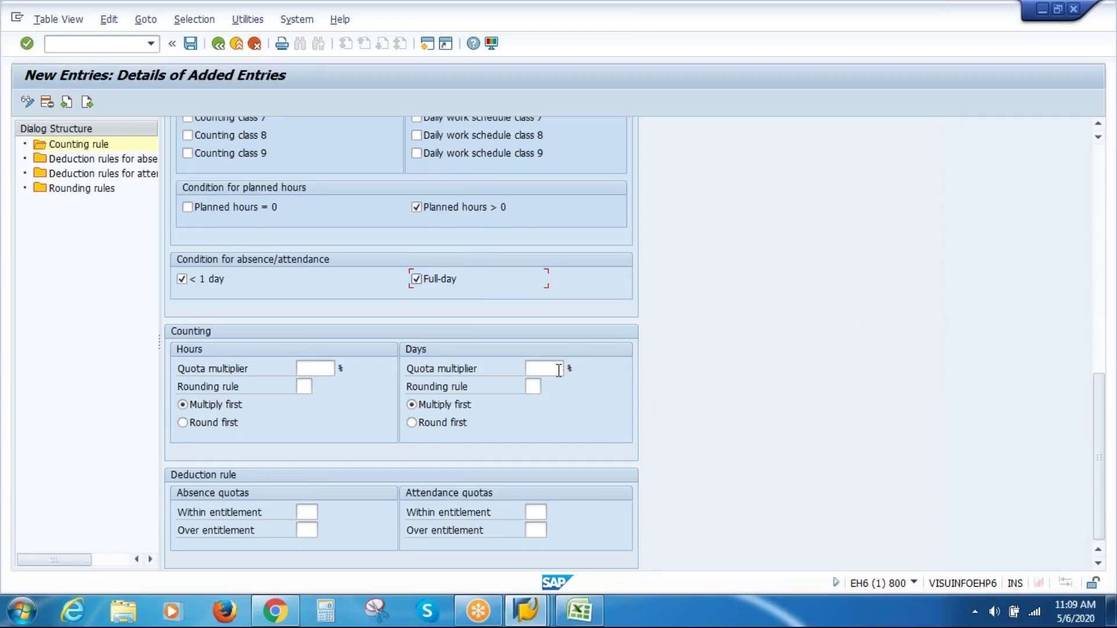
Set the hours quota multiplier to 100% and assign deduction rule 850 to absence quotas within entitlement.
{"action": "left_click", "coordinate": [315, 370]}
{"action": "type", "text": "100"}
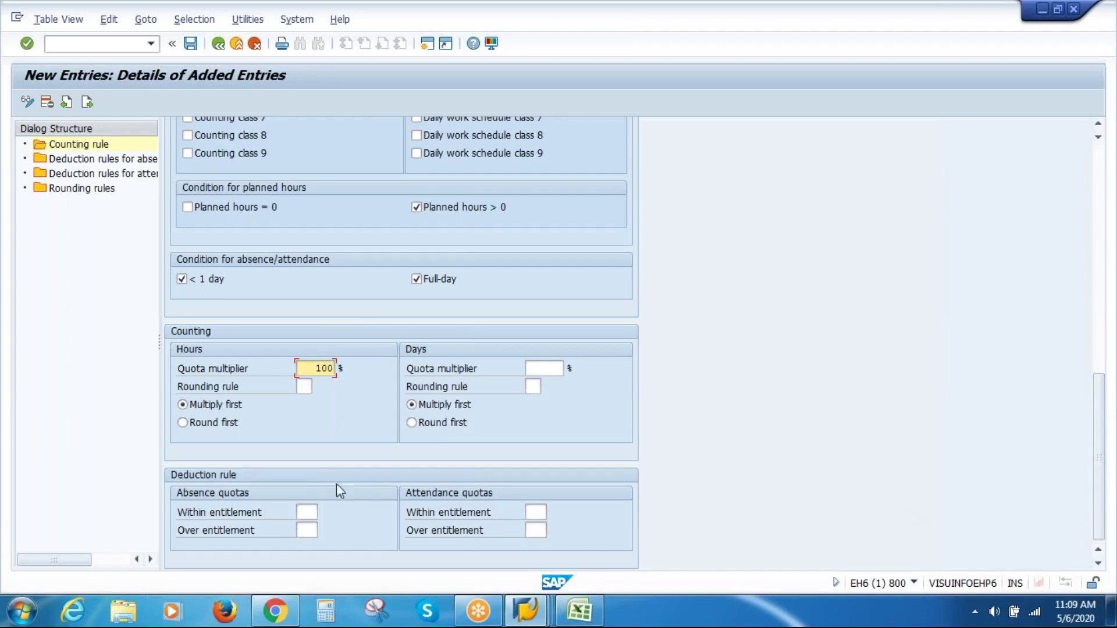
{"action": "left_click", "coordinate": [309, 512]}
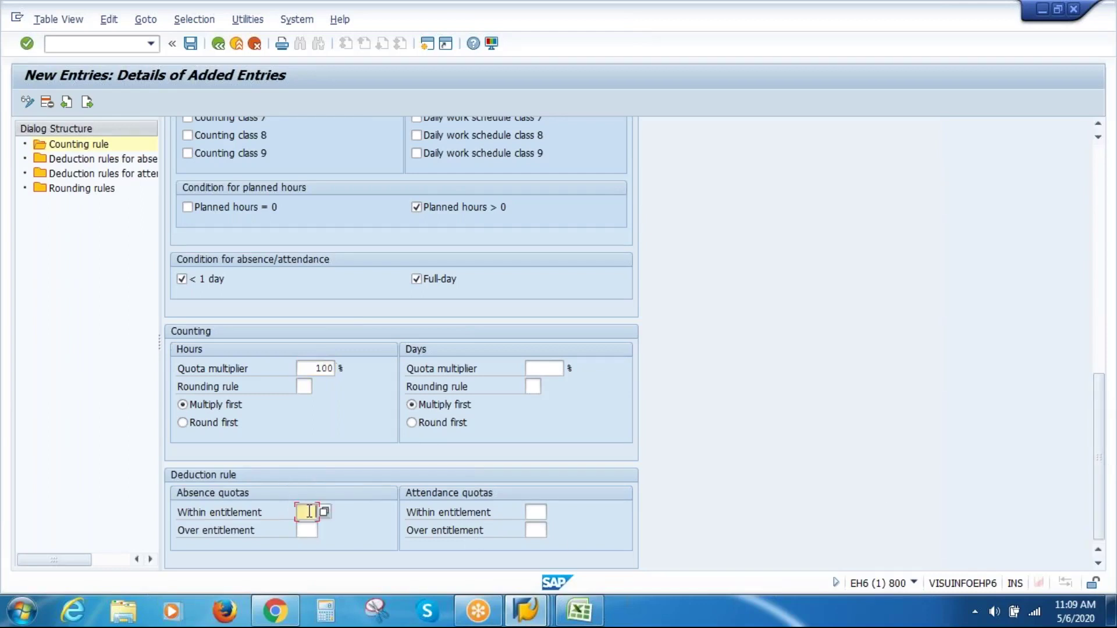
{"action": "type", "text": "850"}
{"action": "key", "text": "Return"}
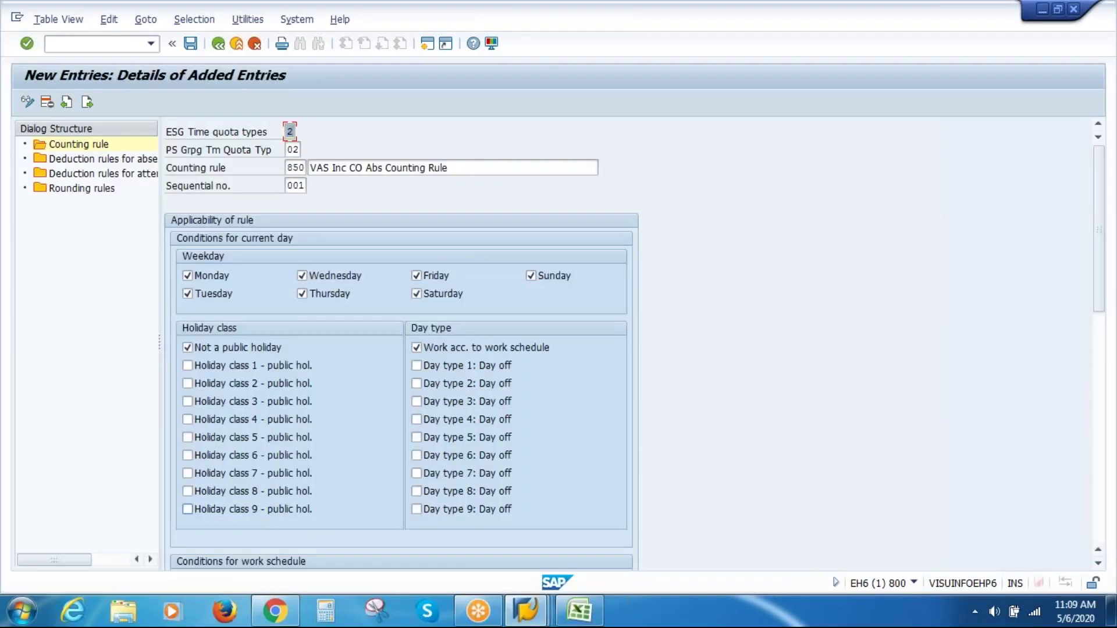
Save the new counting rule under the proposed customizing request and return to the implementation guide.
{"action": "left_click", "coordinate": [191, 45]}
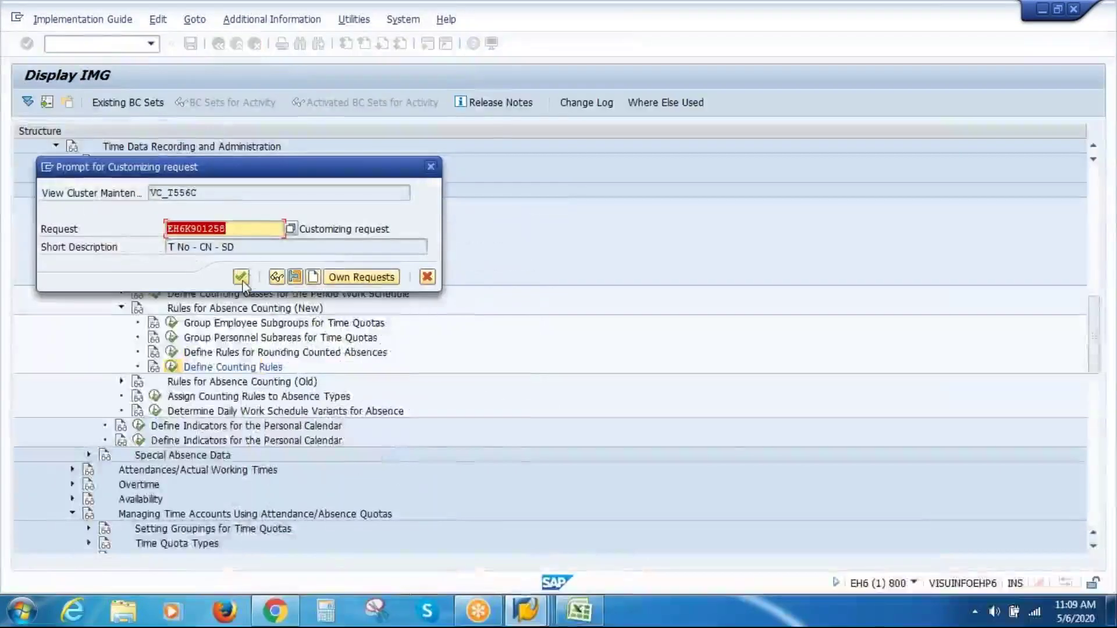
{"action": "left_click", "coordinate": [241, 277]}
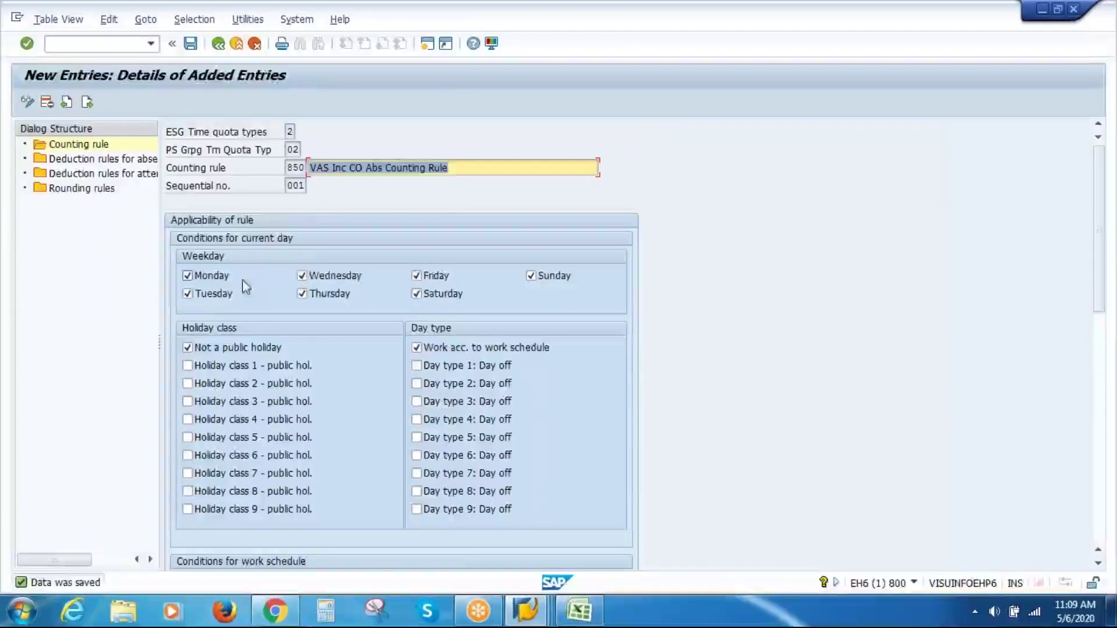
{"action": "left_click", "coordinate": [218, 54]}
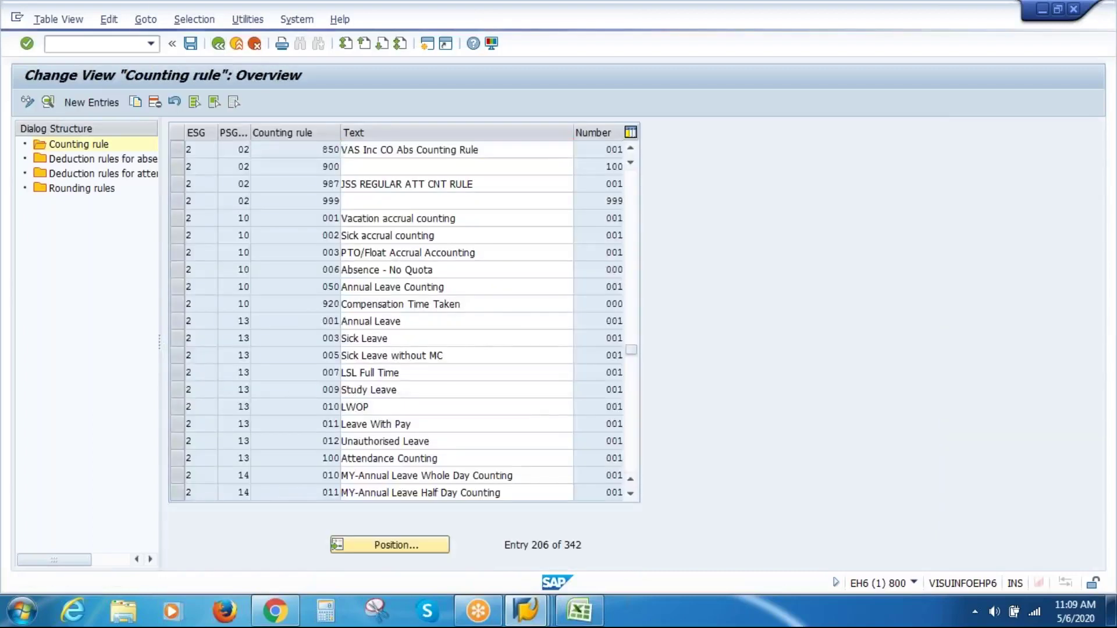
{"action": "key", "text": "F3"}
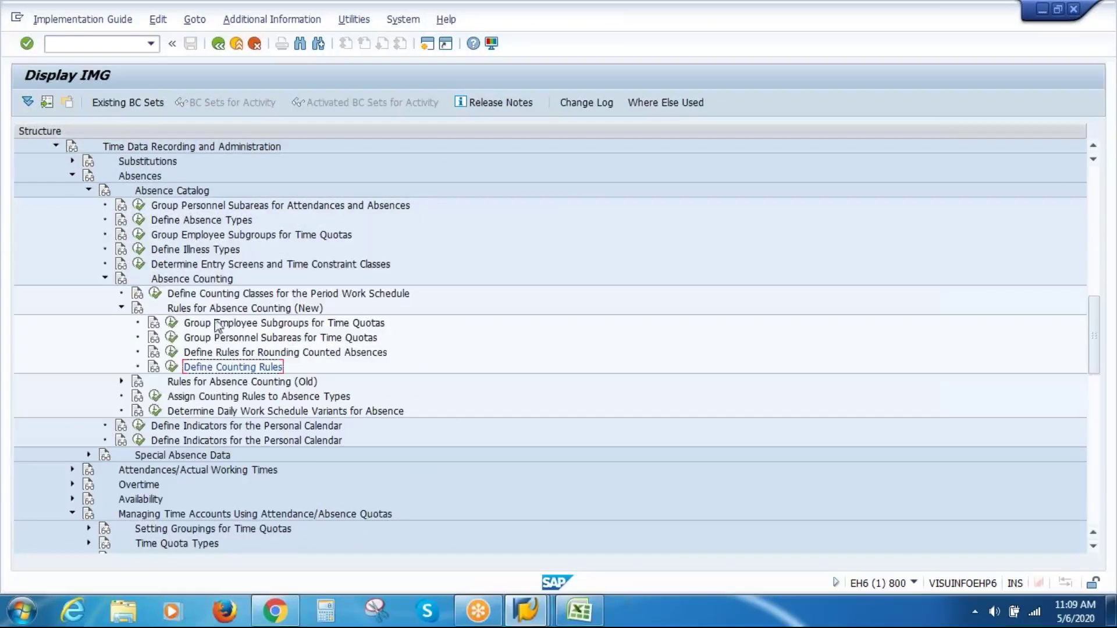
Open the counting classes for period work schedules and position the list at DWS grouping 02 to check the VASP entry.
{"action": "left_click", "coordinate": [212, 294]}
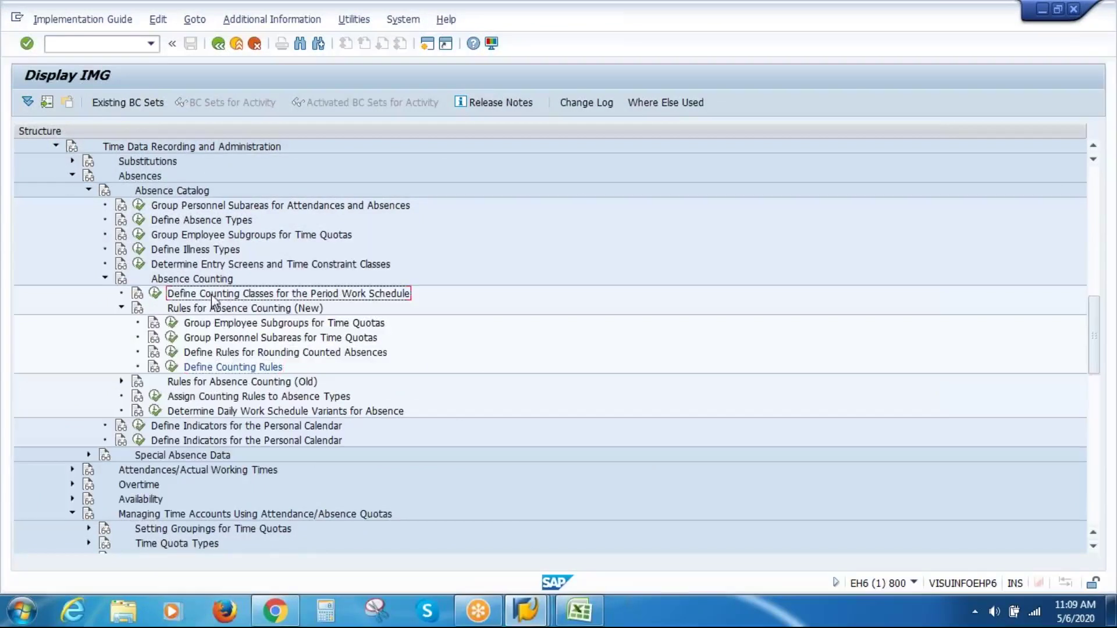
{"action": "left_click", "coordinate": [154, 293]}
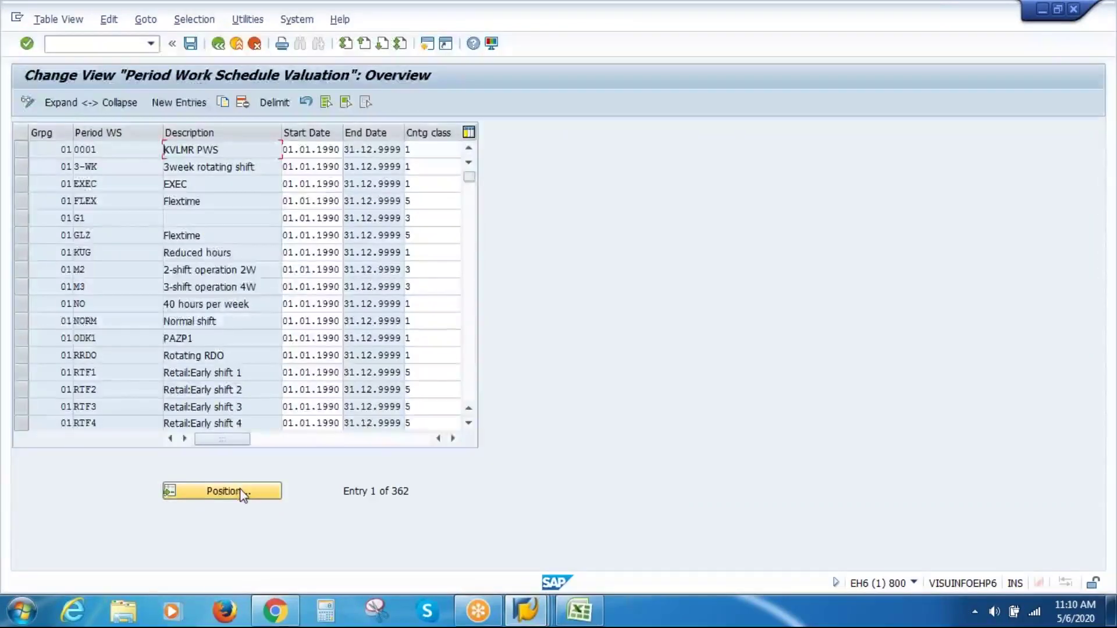
{"action": "left_click", "coordinate": [242, 492]}
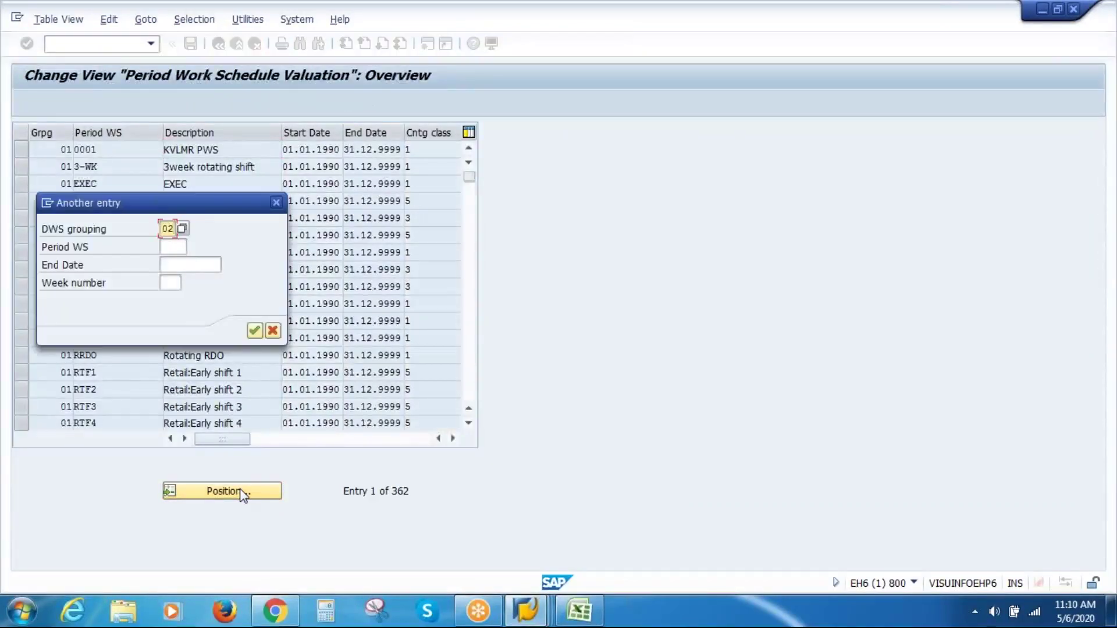
{"action": "key", "text": "Return"}
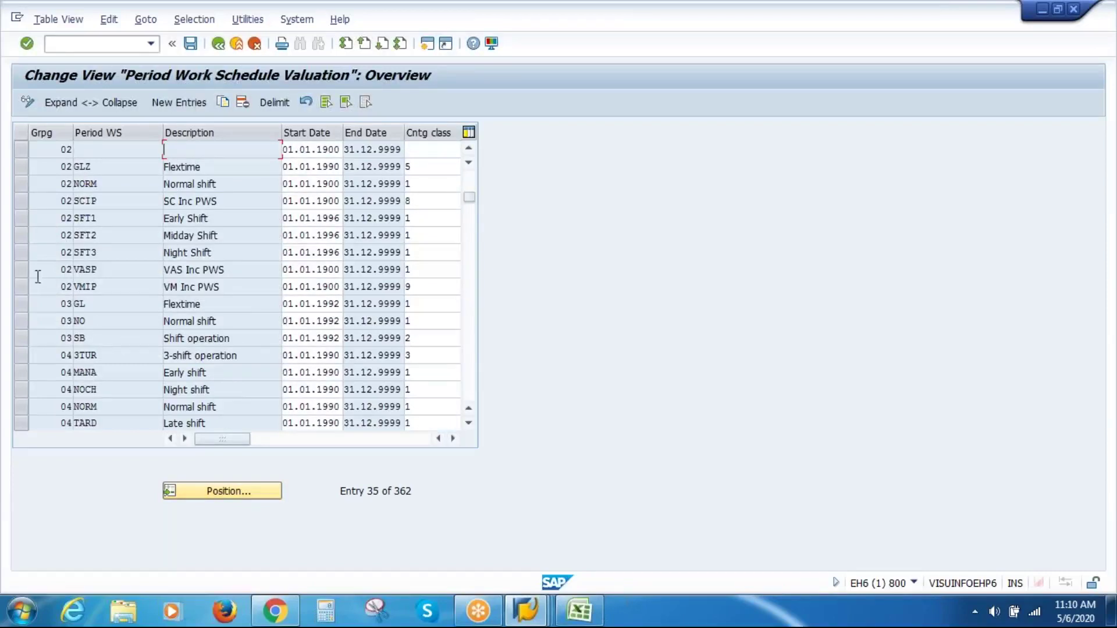
Check the counting class of the VASP period work schedule and return to the implementation guide.
{"action": "left_click", "coordinate": [20, 270]}
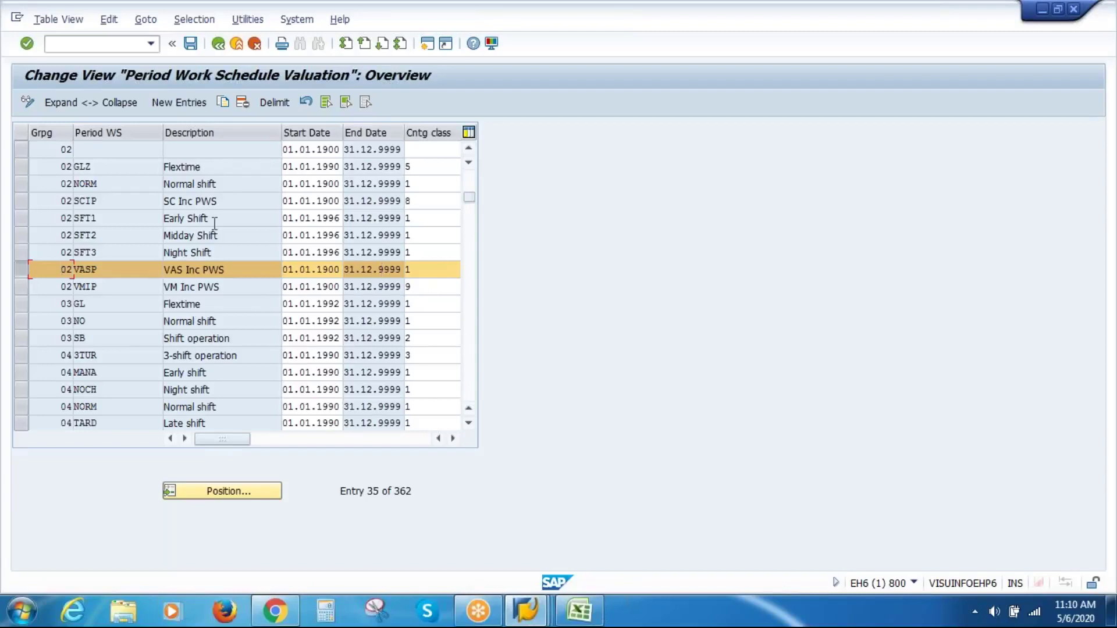
{"action": "left_click", "coordinate": [218, 43]}
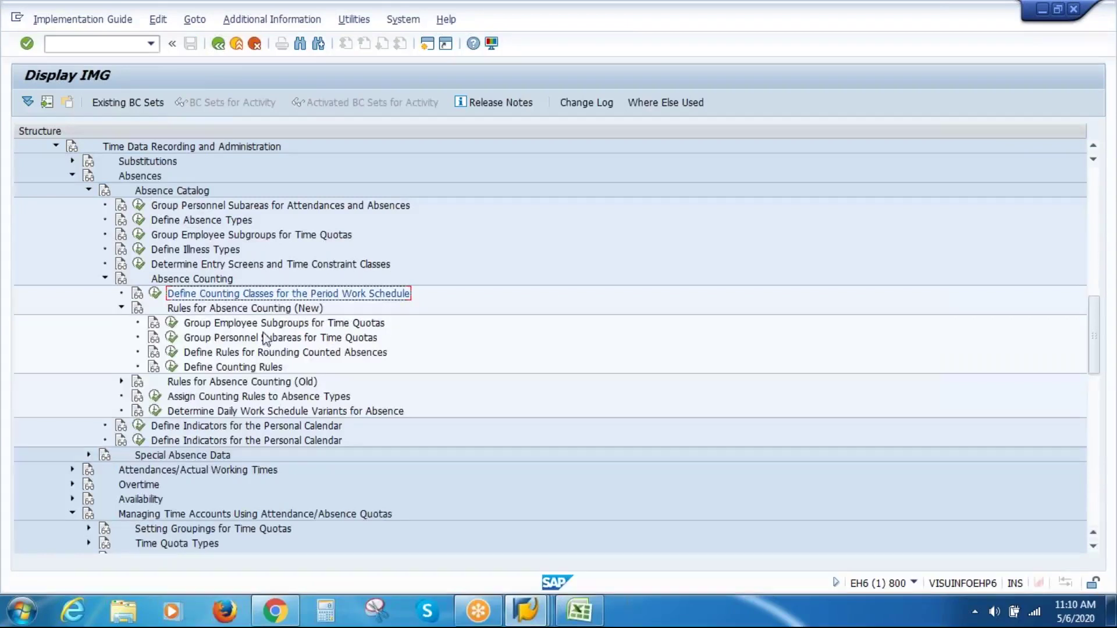
{"action": "left_click", "coordinate": [219, 370]}
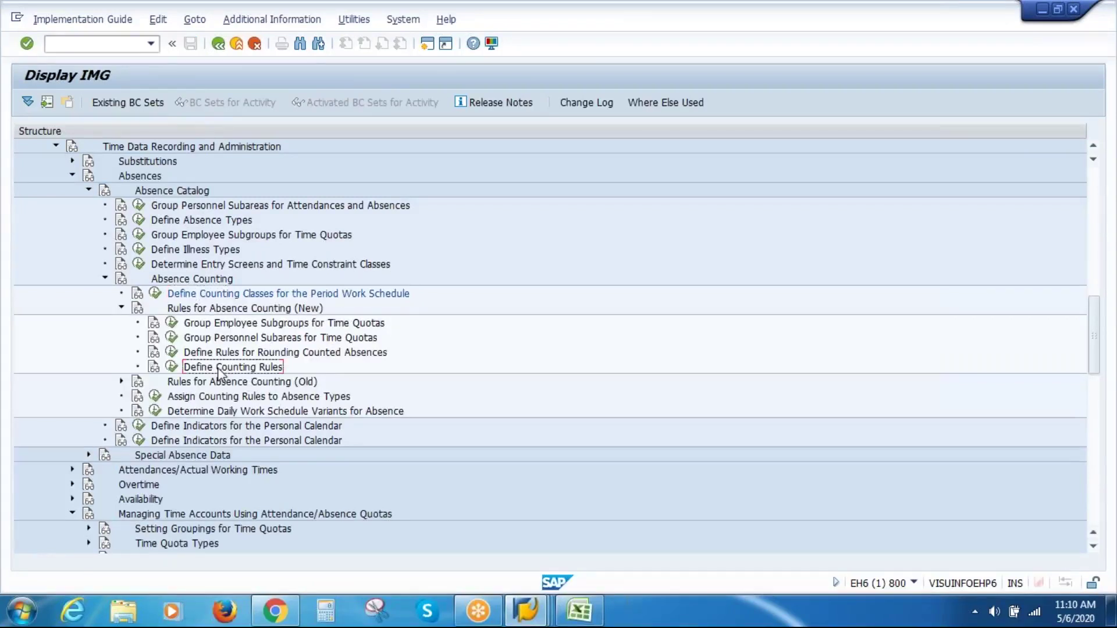
Open the assignment of counting rules to absence types and position the list at PS grouping 02.
{"action": "left_click", "coordinate": [211, 398]}
{"action": "left_click", "coordinate": [156, 397]}
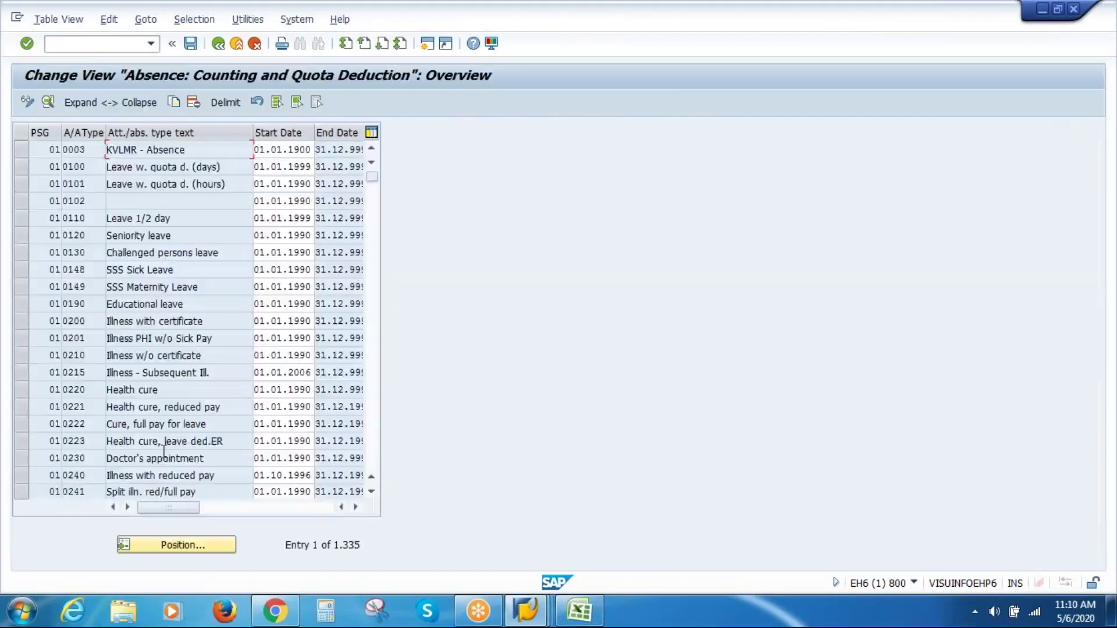
{"action": "left_click", "coordinate": [170, 551]}
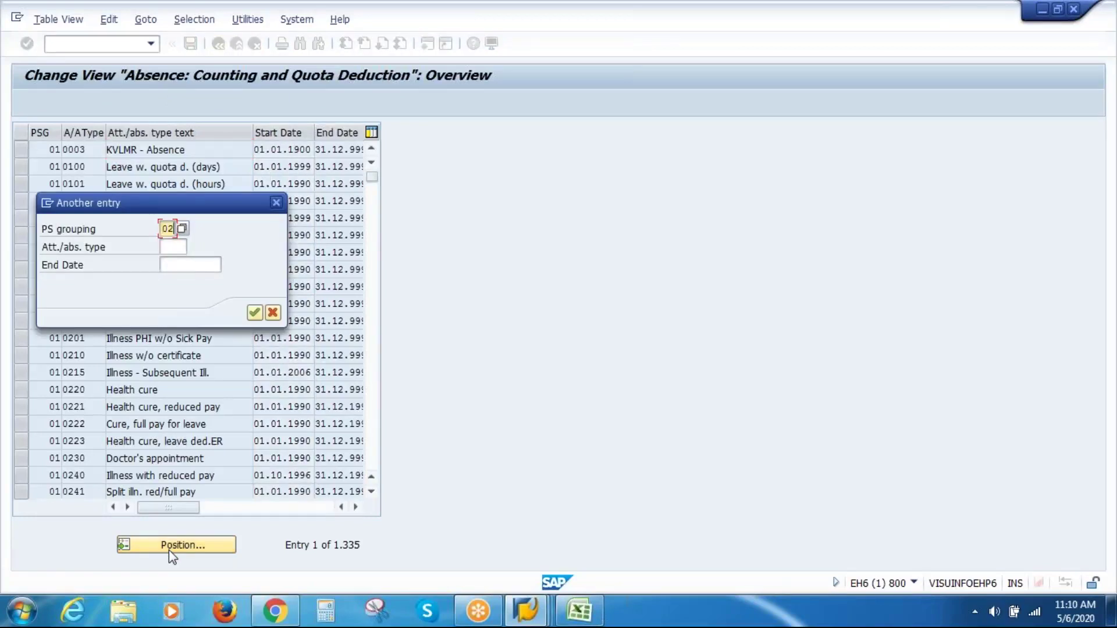
{"action": "key", "text": "Return"}
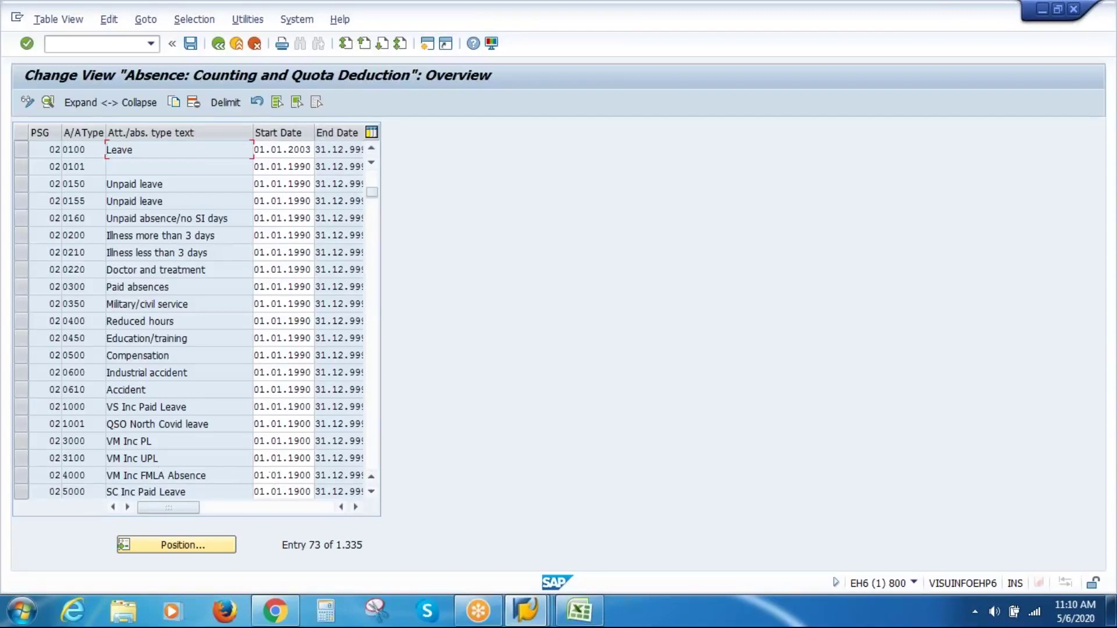
Open the counting and quota deduction details of absence type 8500, VAS Inc CO Abs Type.
{"action": "left_click", "coordinate": [373, 492]}
{"action": "left_click", "coordinate": [372, 492]}
{"action": "left_click", "coordinate": [372, 492]}
{"action": "left_click", "coordinate": [372, 493]}
{"action": "left_click", "coordinate": [373, 492]}
{"action": "left_click", "coordinate": [373, 493]}
{"action": "left_click", "coordinate": [372, 492]}
{"action": "left_click", "coordinate": [372, 492]}
{"action": "left_click", "coordinate": [372, 492]}
{"action": "left_click", "coordinate": [373, 492]}
{"action": "left_click", "coordinate": [372, 492]}
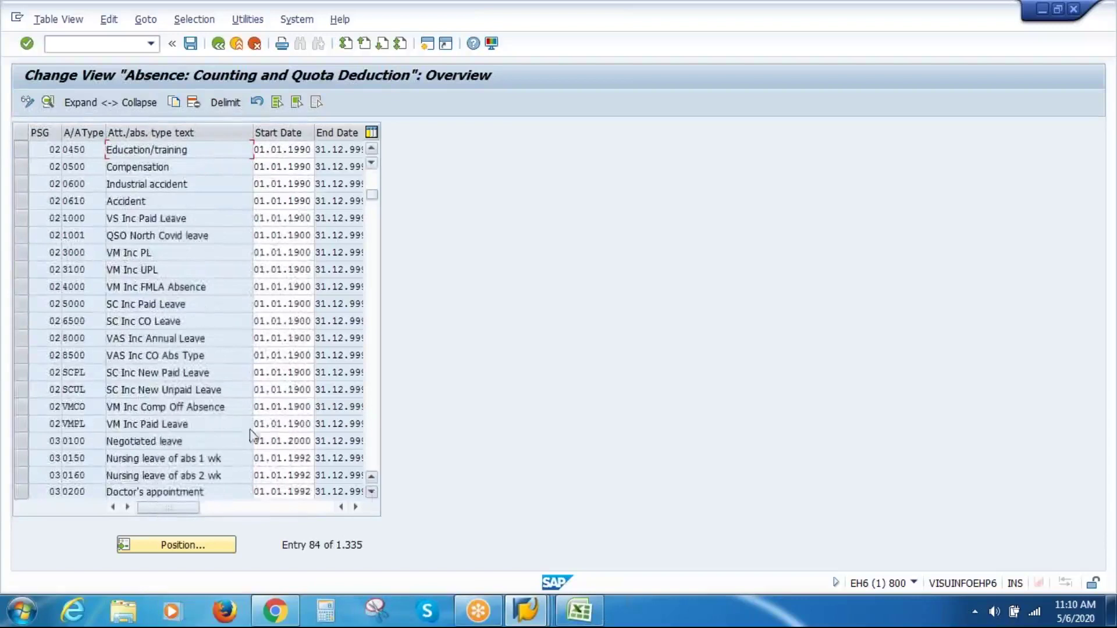
{"action": "double_click", "coordinate": [160, 355]}
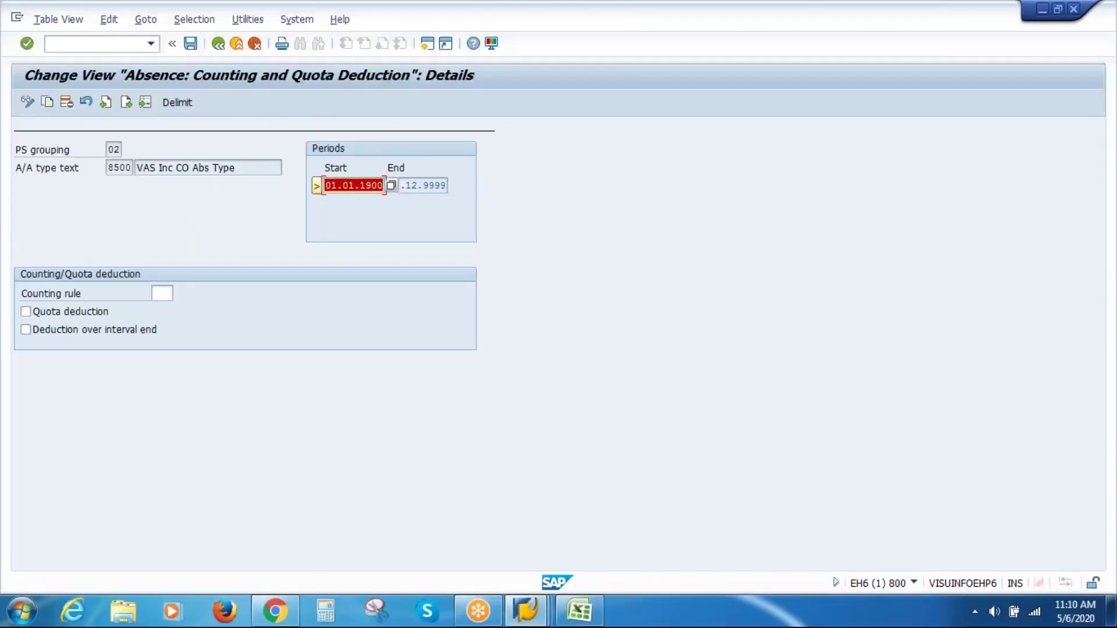
Assign counting rule 850 to the absence type and activate quota deduction for it.
{"action": "left_click", "coordinate": [165, 293]}
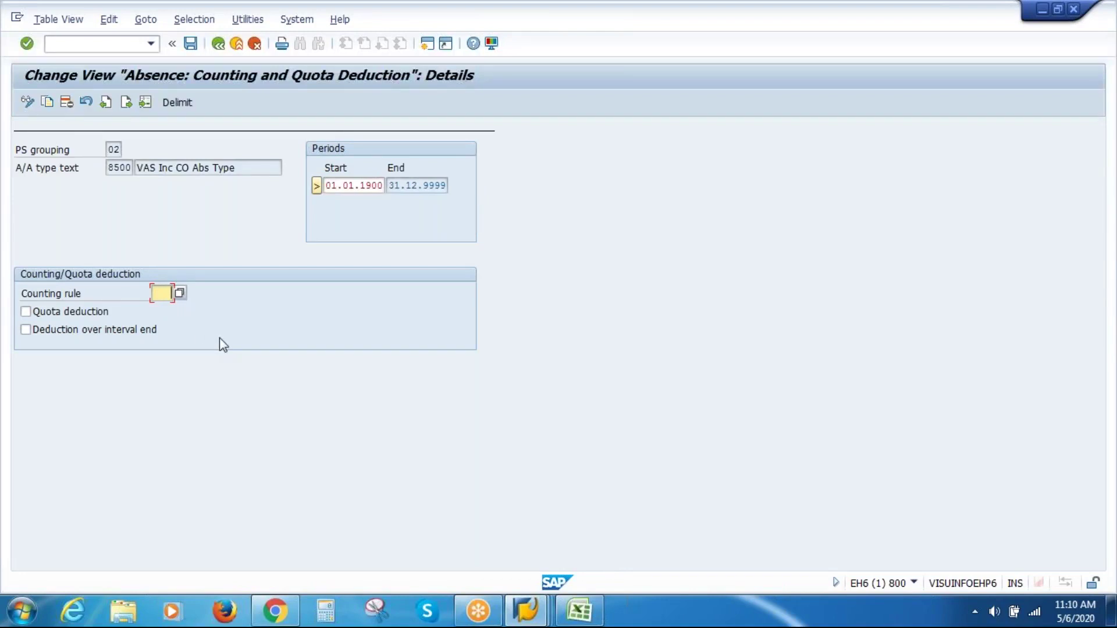
{"action": "type", "text": "850"}
{"action": "left_click", "coordinate": [26, 313]}
{"action": "key", "text": "Tab"}
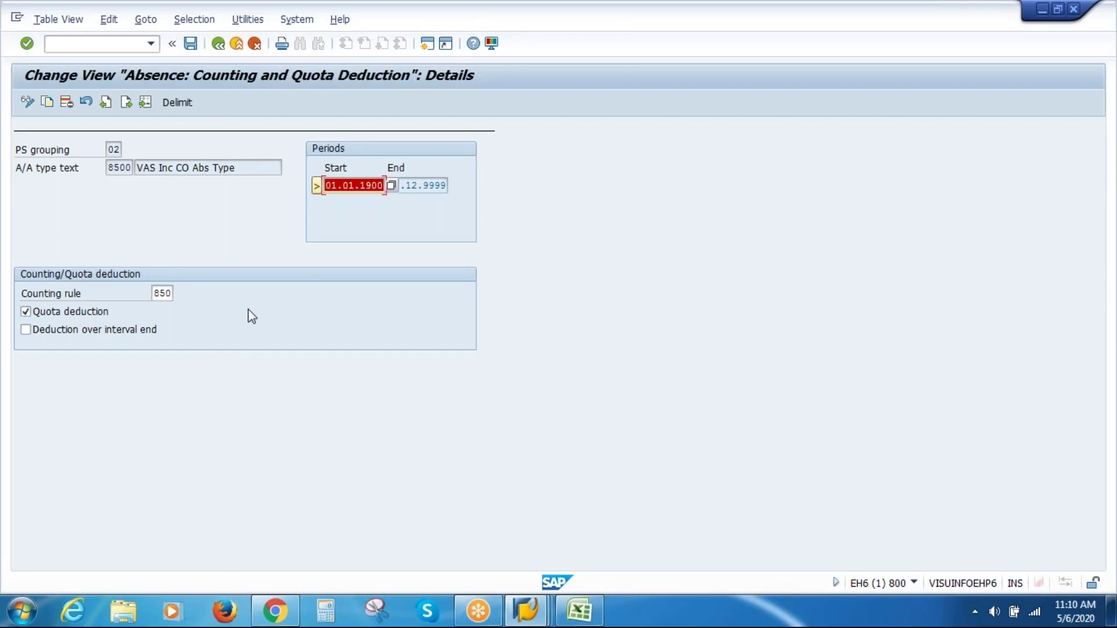
Save the counting rule assignment under the proposed customizing request and return to the implementation guide.
{"action": "left_click", "coordinate": [191, 43]}
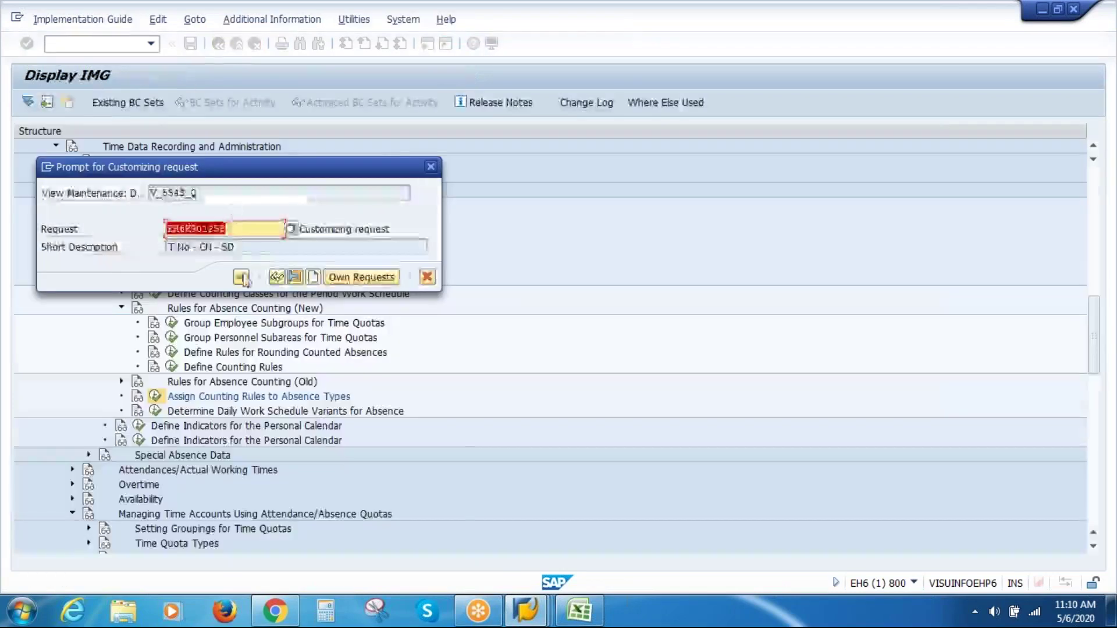
{"action": "left_click", "coordinate": [242, 277]}
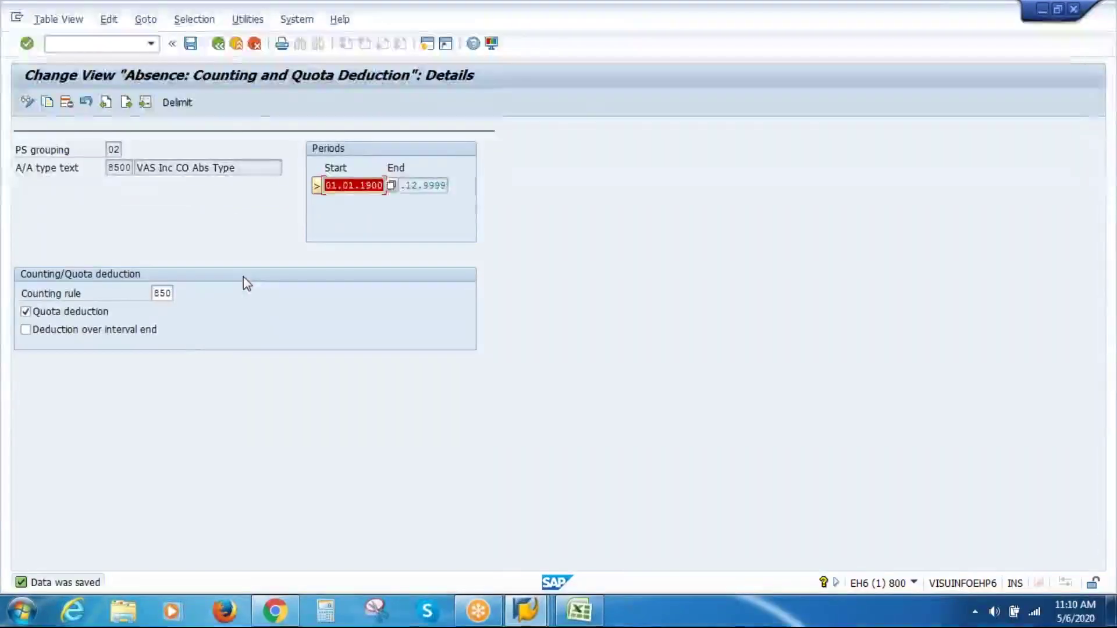
{"action": "left_click", "coordinate": [218, 45]}
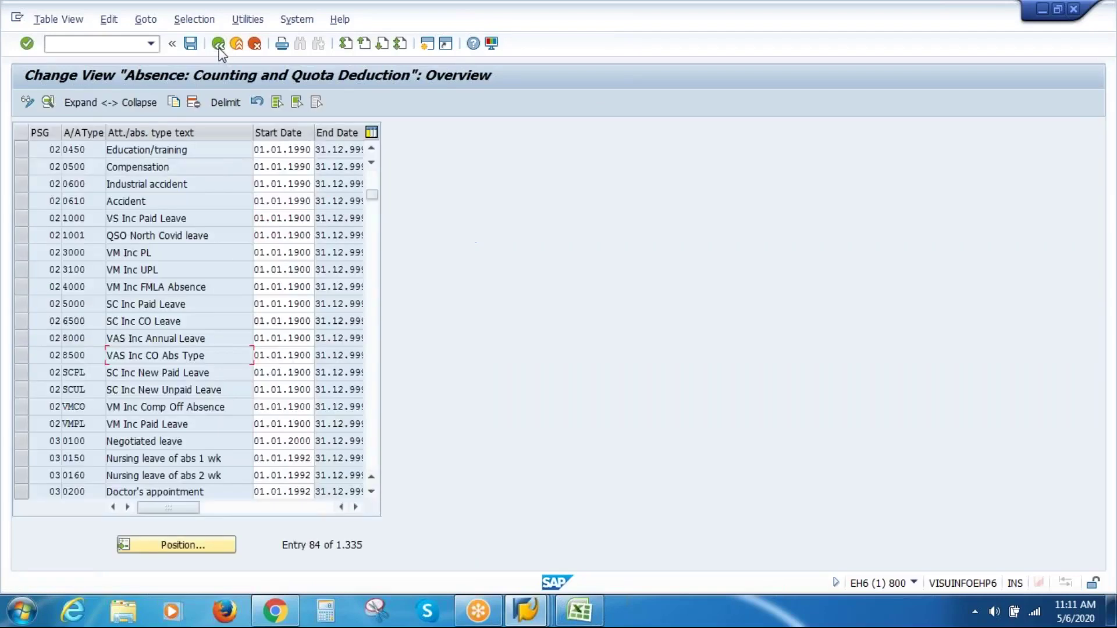
{"action": "left_click", "coordinate": [218, 44]}
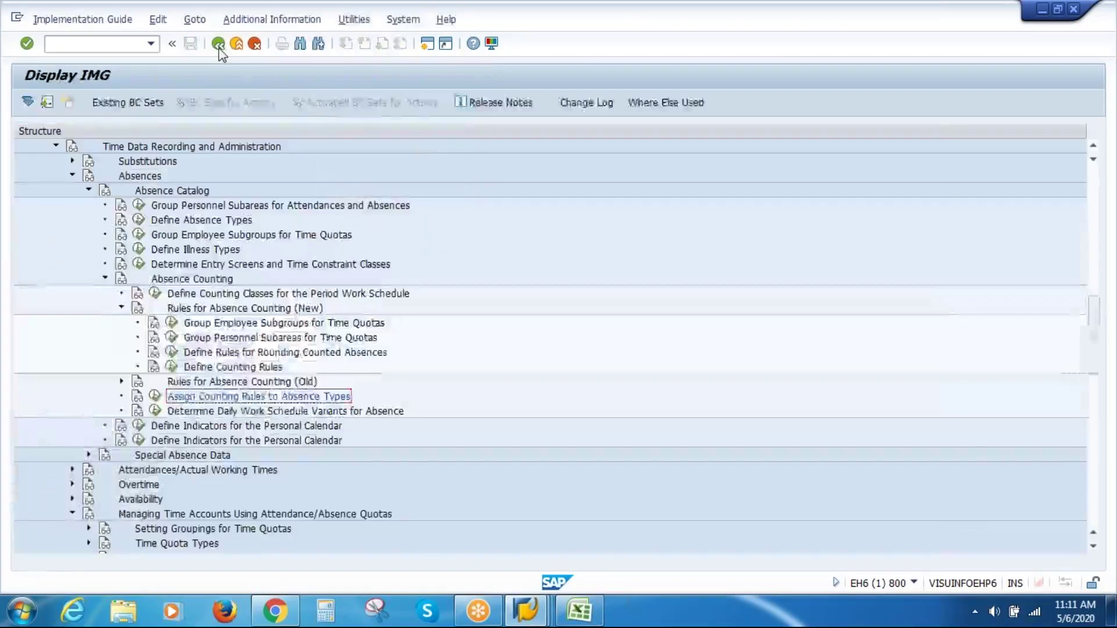
Switch to the Excel planning sheet and fill the blank cells L23 and J23 on either side of Counting Rule in yellow.
{"action": "left_click", "coordinate": [580, 612]}
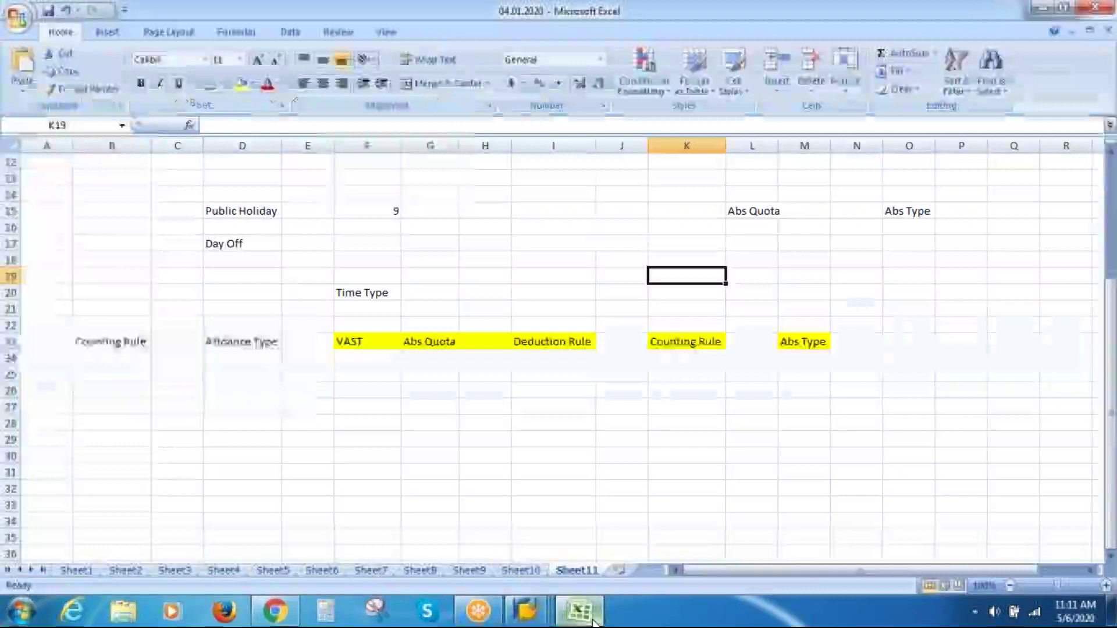
{"action": "left_click", "coordinate": [692, 341]}
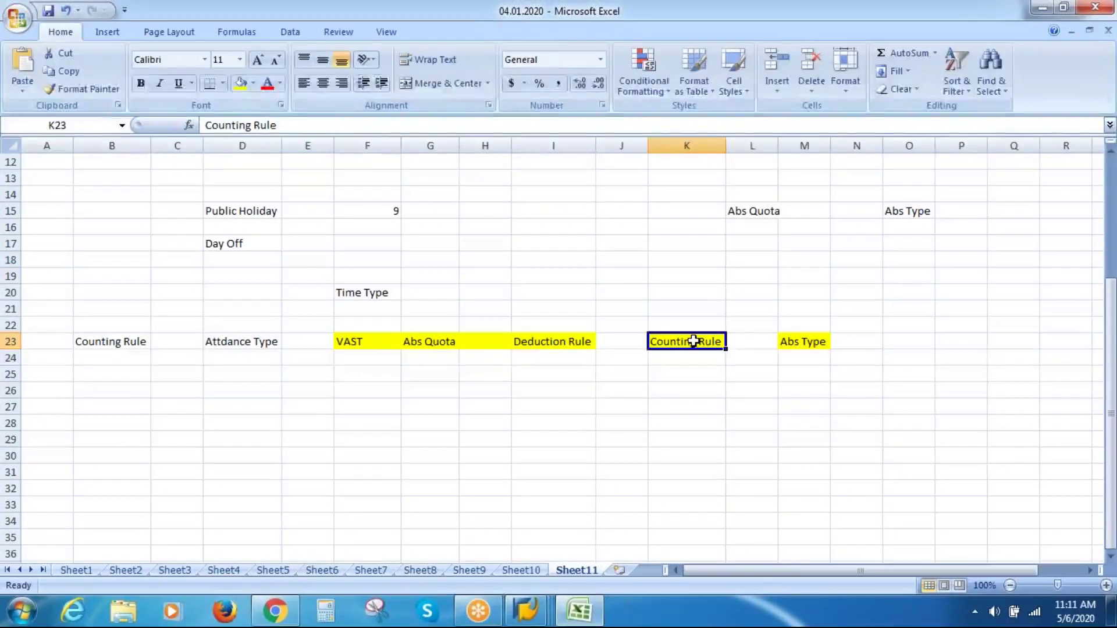
{"action": "left_click", "coordinate": [742, 342]}
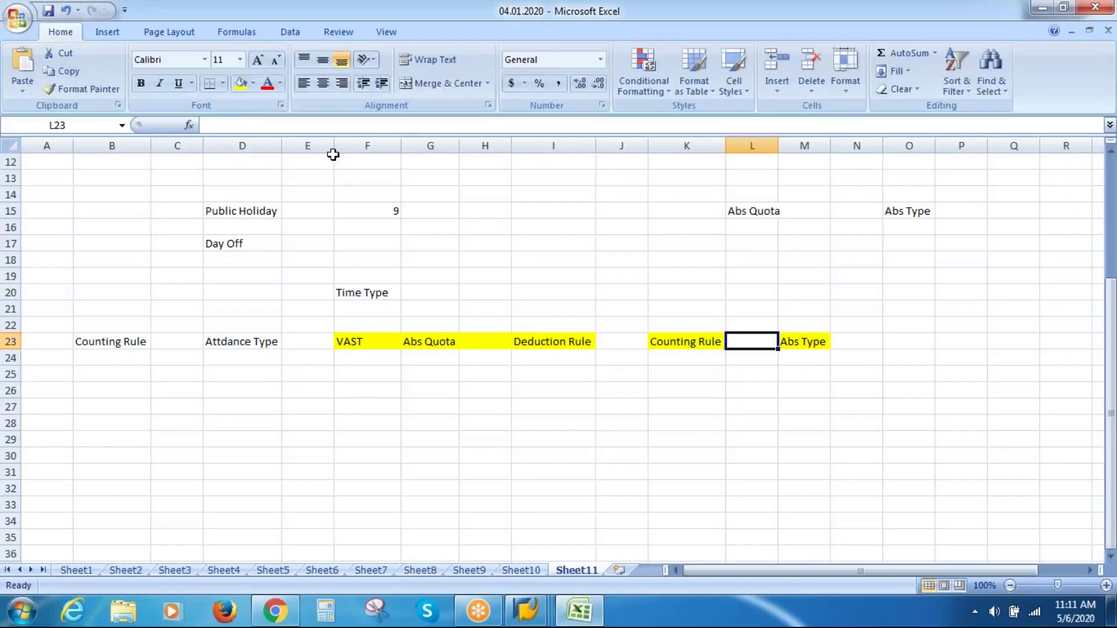
{"action": "left_click", "coordinate": [240, 83]}
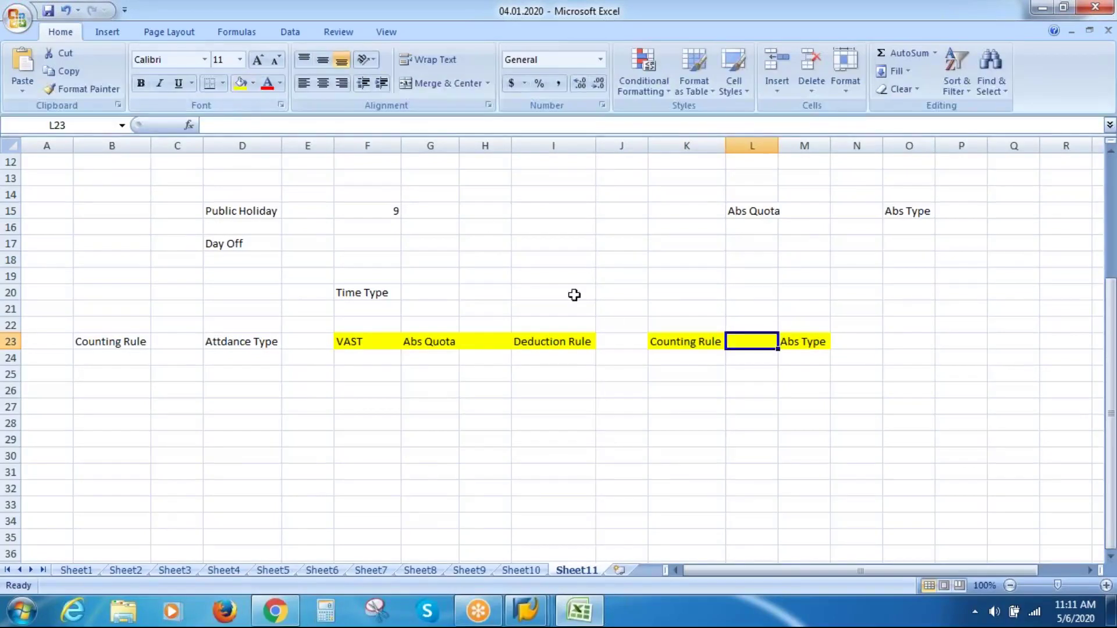
{"action": "left_click", "coordinate": [619, 340]}
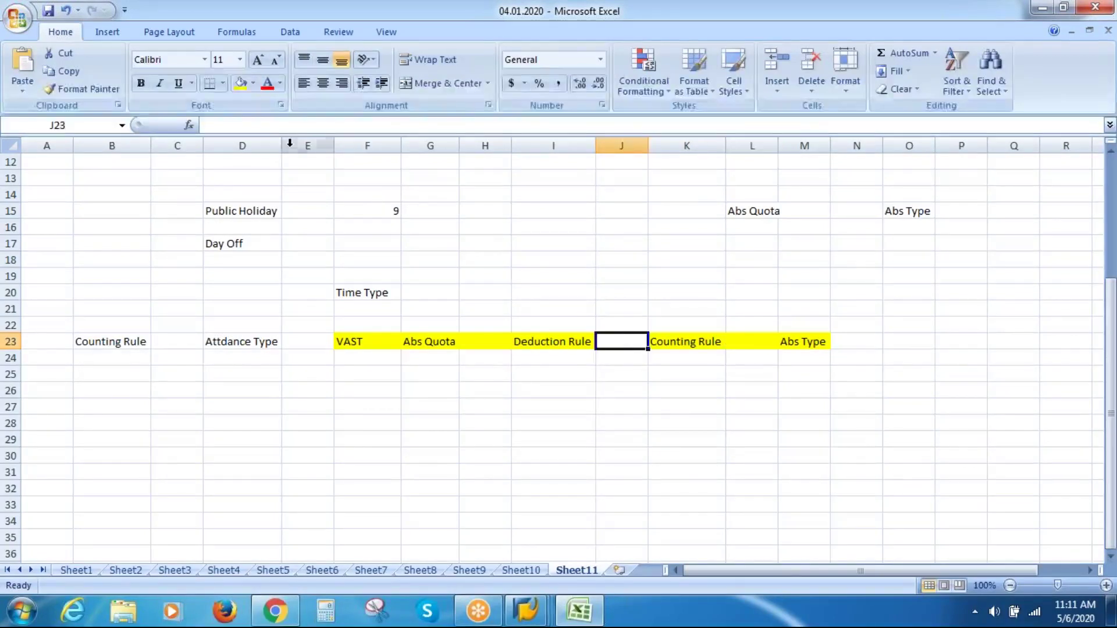
{"action": "left_click", "coordinate": [240, 83]}
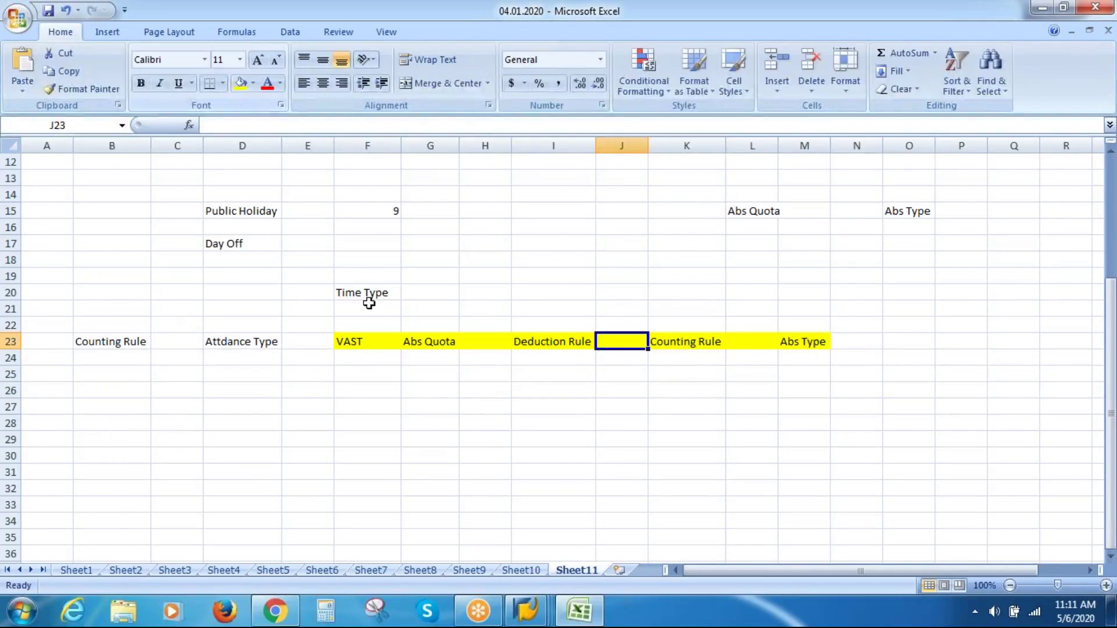
{"action": "left_click", "coordinate": [449, 476]}
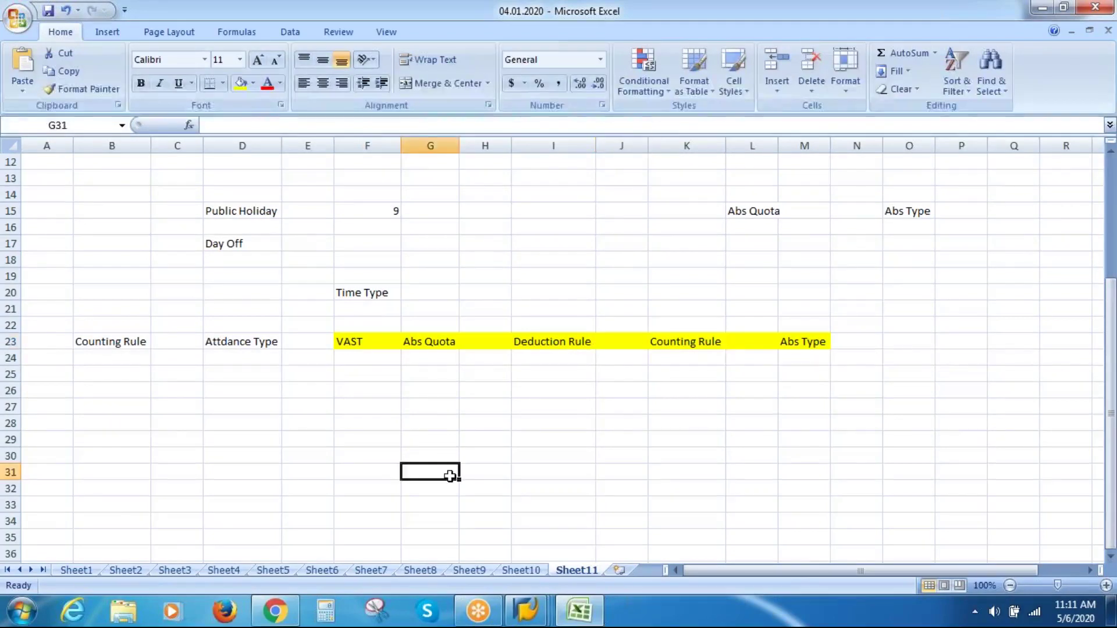
{"action": "left_click", "coordinate": [225, 346]}
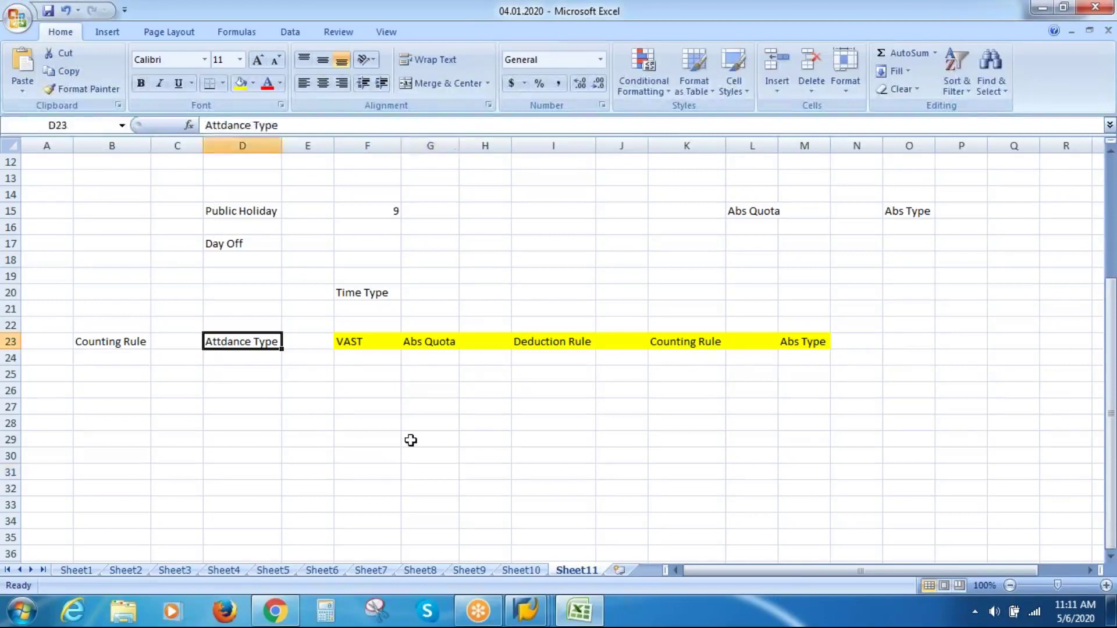
Switch back to the SAP implementation guide, collapse the absence and quota branches, and expand Attendances/Actual Working Times.
{"action": "left_click", "coordinate": [528, 616]}
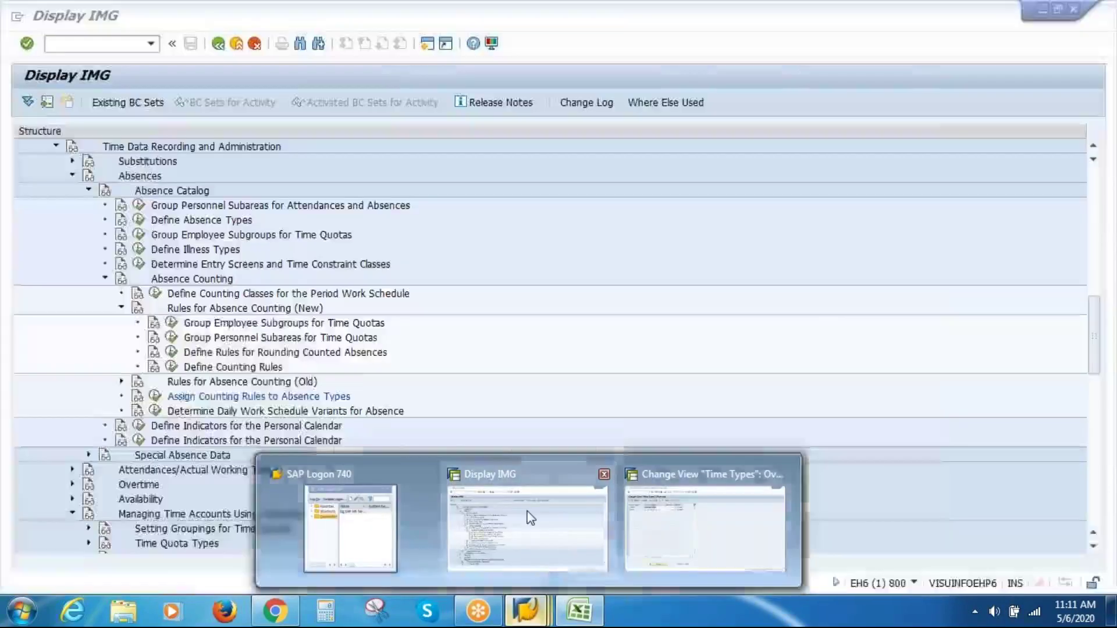
{"action": "left_click", "coordinate": [526, 517]}
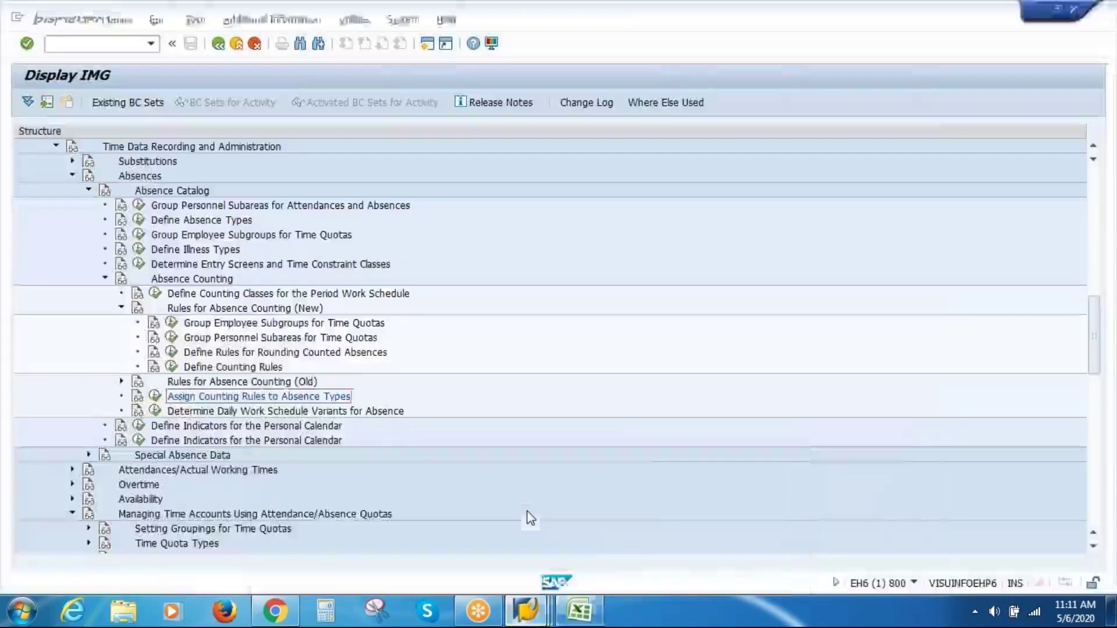
{"action": "left_click", "coordinate": [89, 190]}
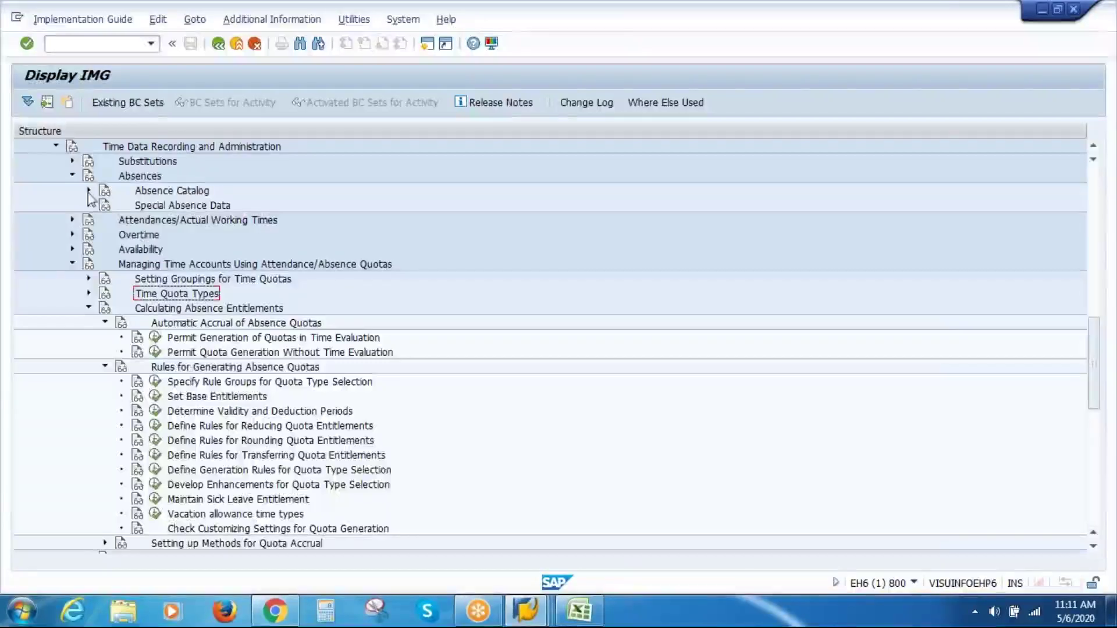
{"action": "left_click", "coordinate": [72, 265]}
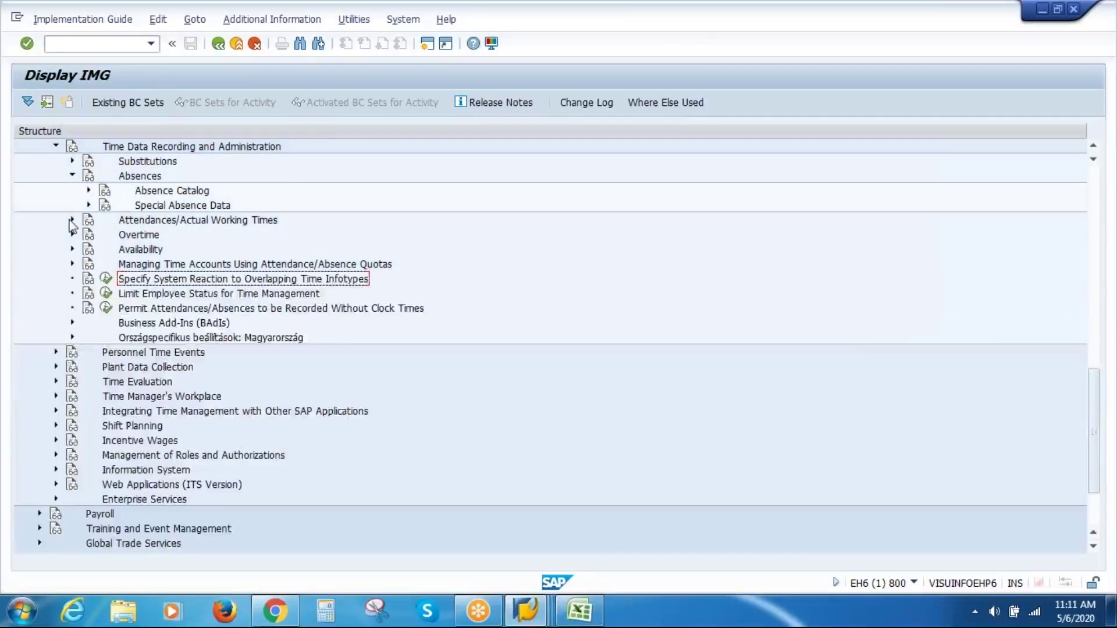
{"action": "left_click", "coordinate": [72, 176]}
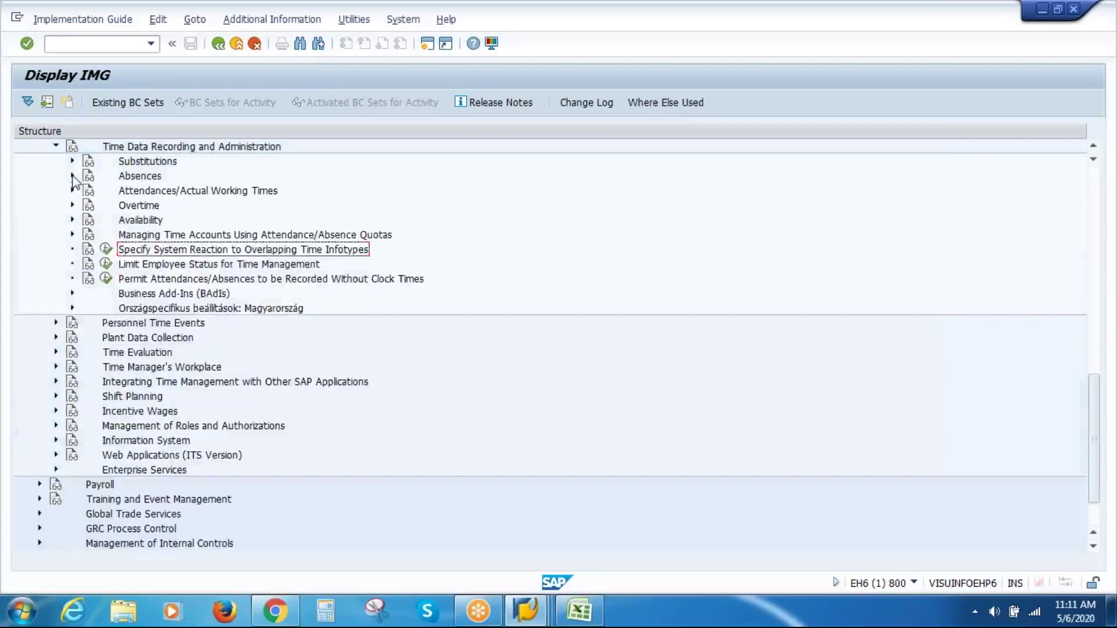
{"action": "left_click", "coordinate": [149, 193]}
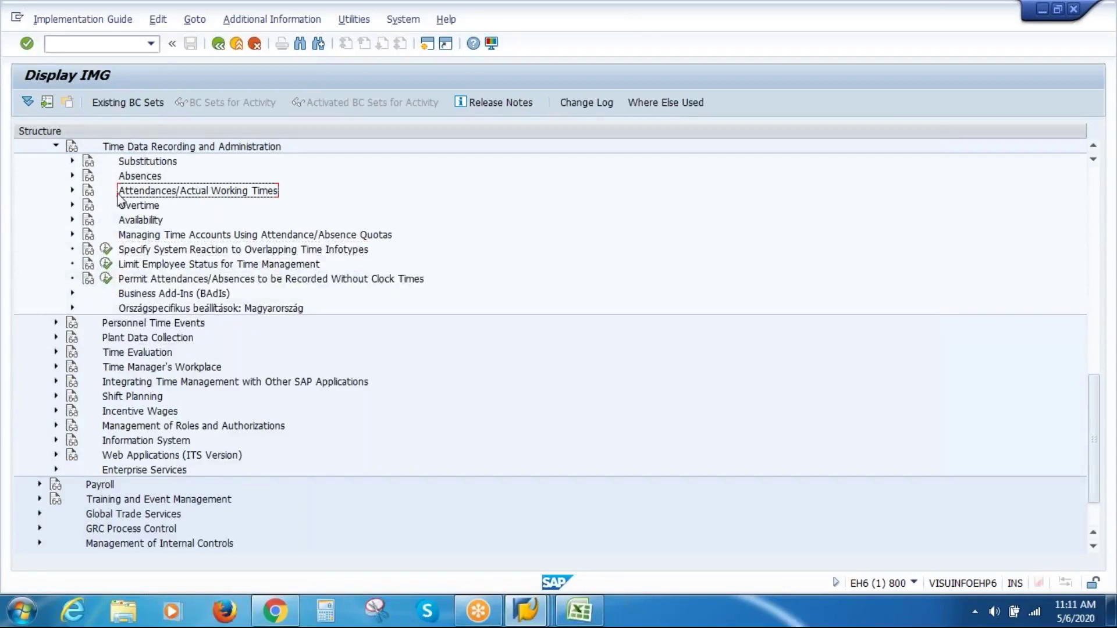
{"action": "left_click", "coordinate": [72, 190]}
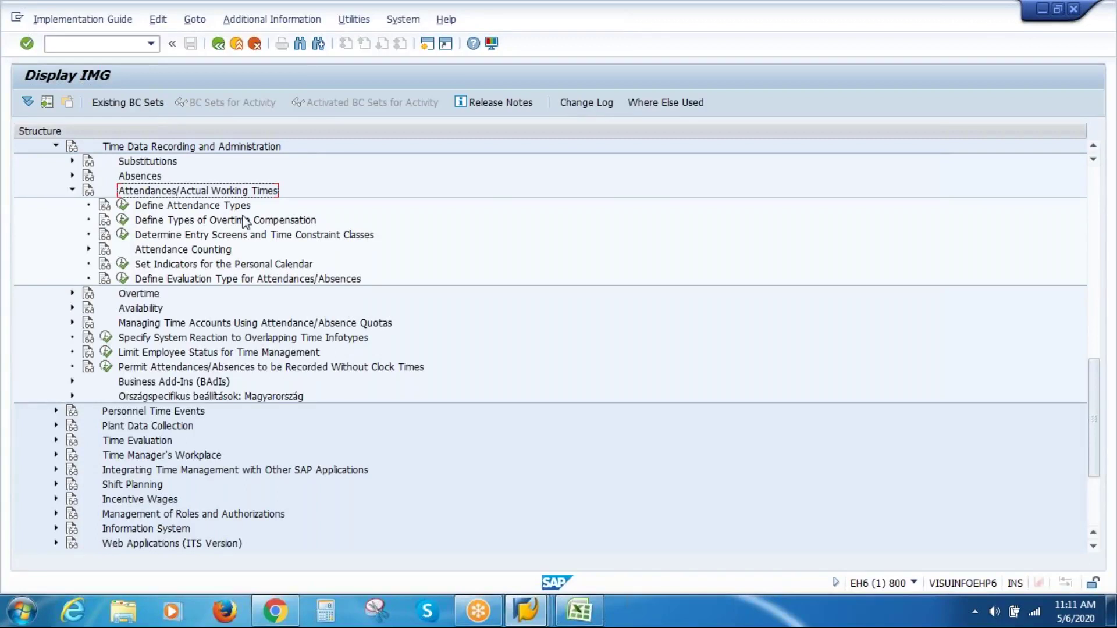
Open the attendance type definitions at PS grouping 02 and select type 9000, VAS Inc Reg Att.
{"action": "left_click", "coordinate": [192, 206]}
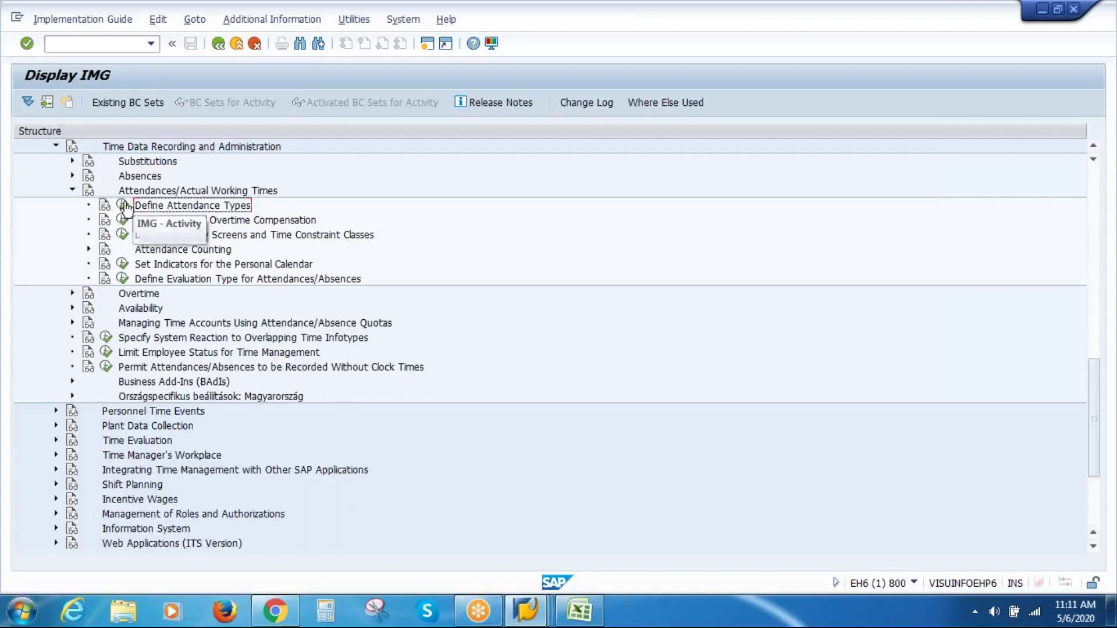
{"action": "left_click", "coordinate": [123, 205]}
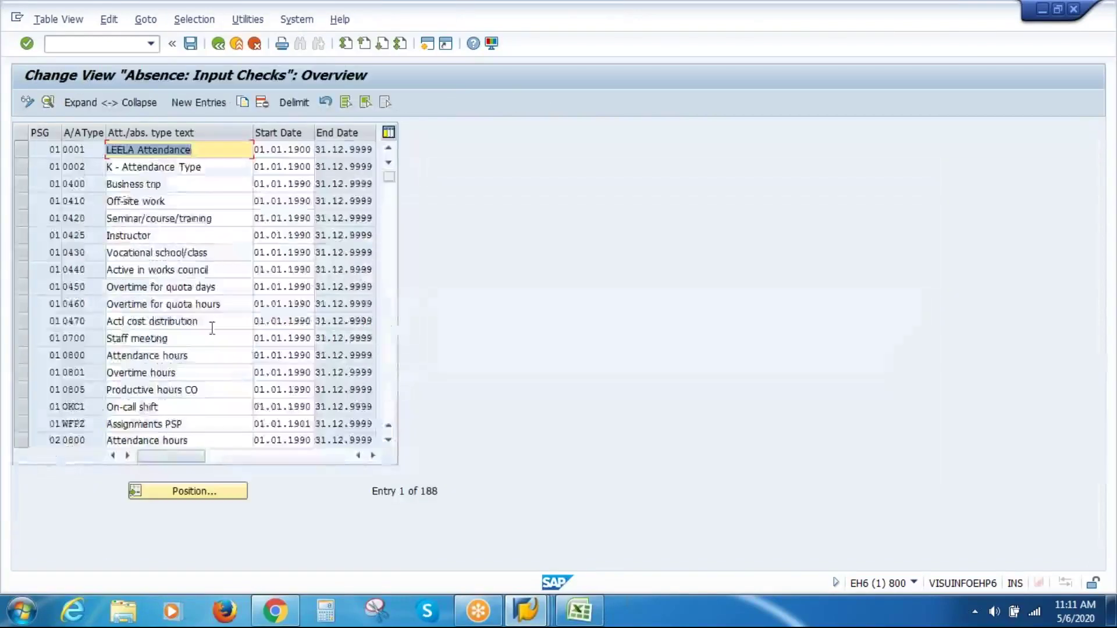
{"action": "left_click", "coordinate": [210, 493]}
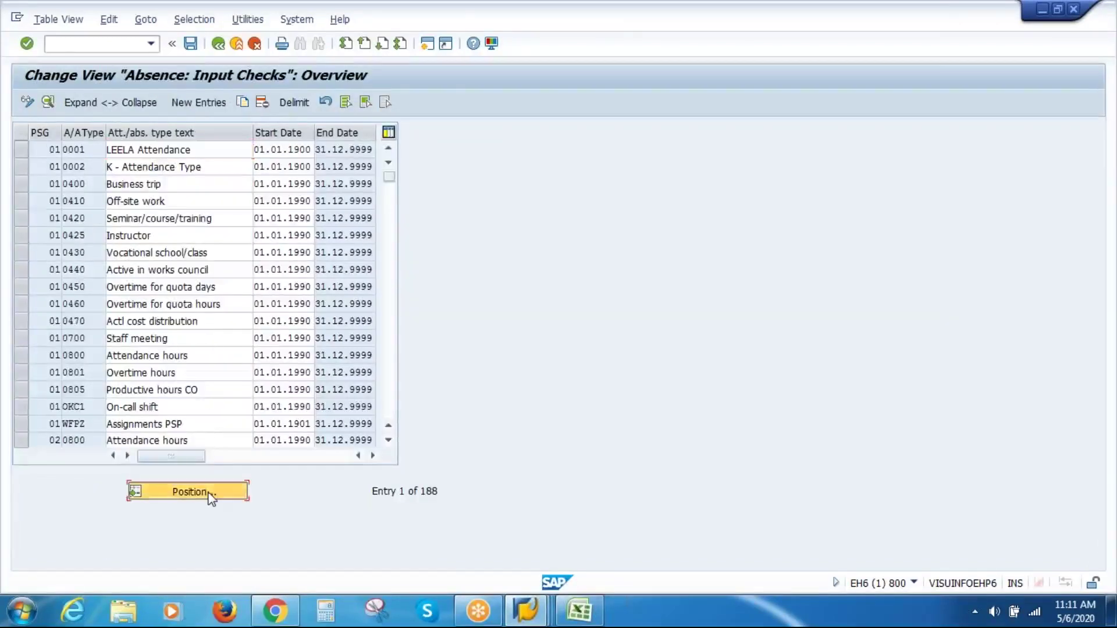
{"action": "type", "text": "02"}
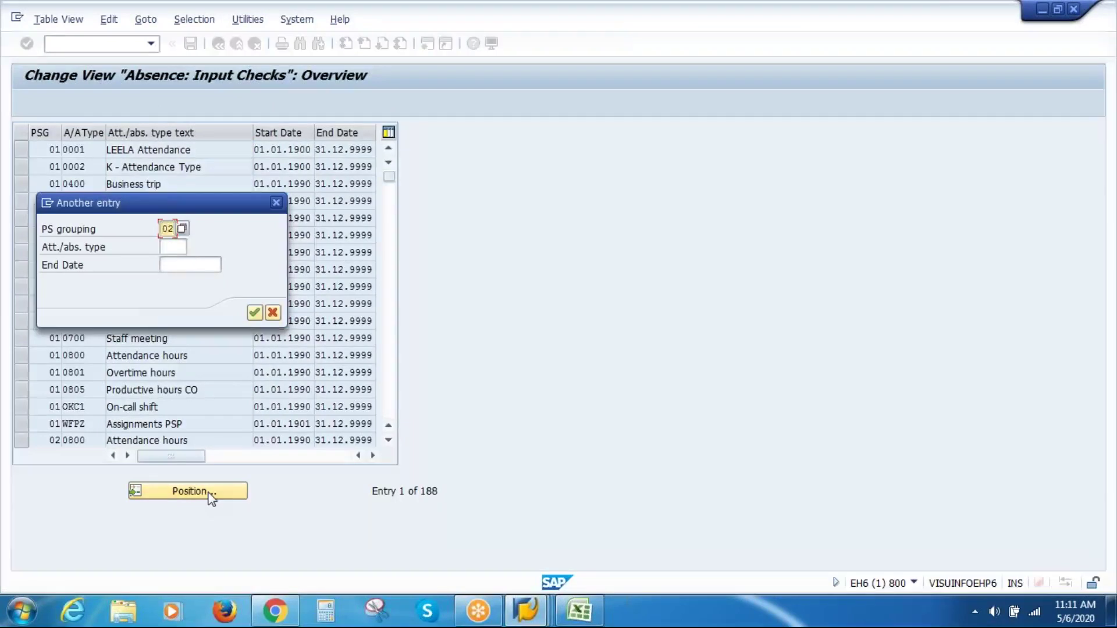
{"action": "key", "text": "Return"}
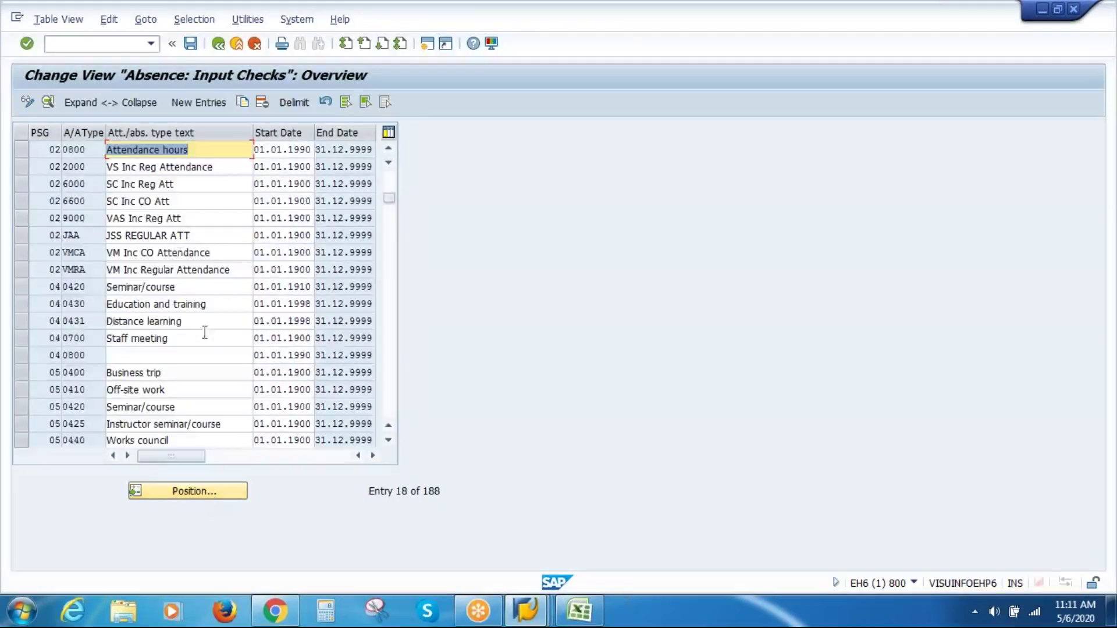
{"action": "left_click", "coordinate": [22, 218]}
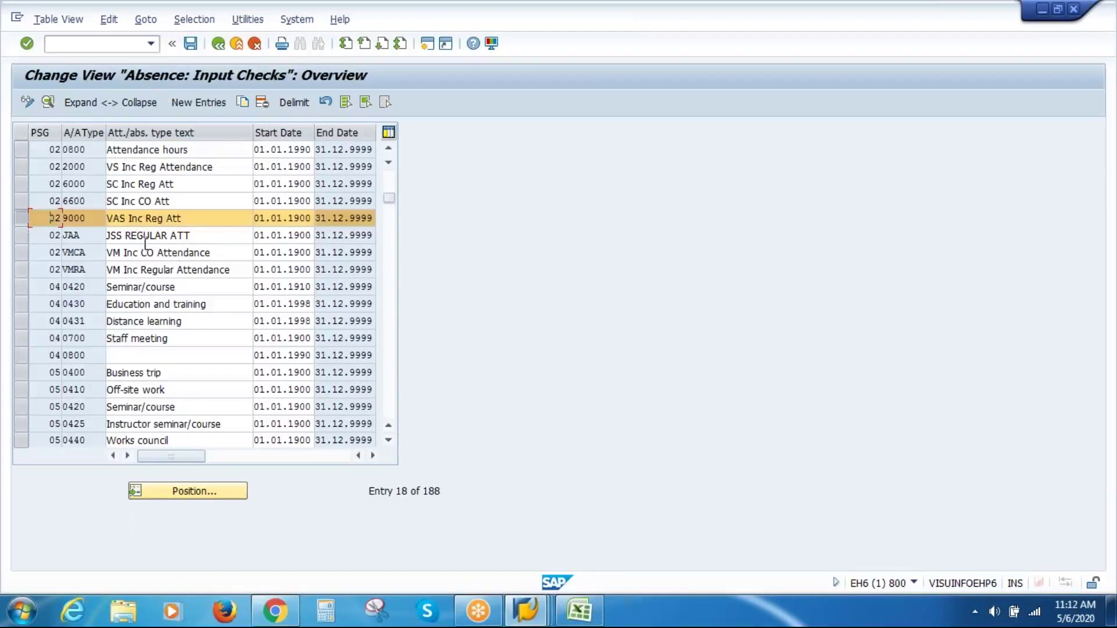
Start a new attendance type entry with PS grouping 02 and type 9500.
{"action": "left_click", "coordinate": [20, 216]}
{"action": "left_click", "coordinate": [196, 103]}
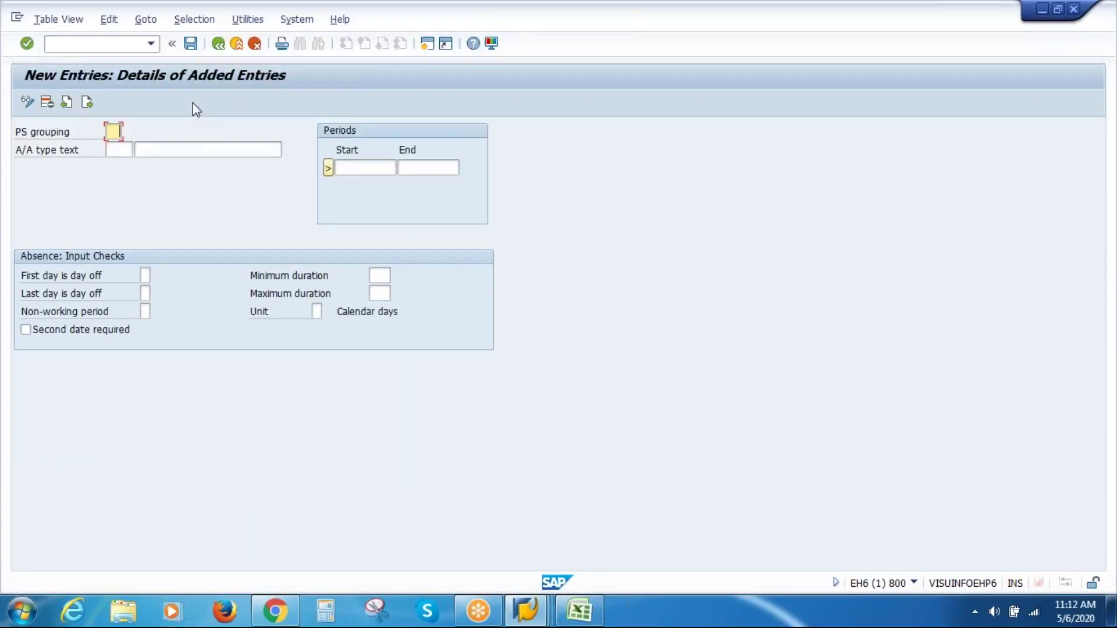
{"action": "key", "text": "Tab"}
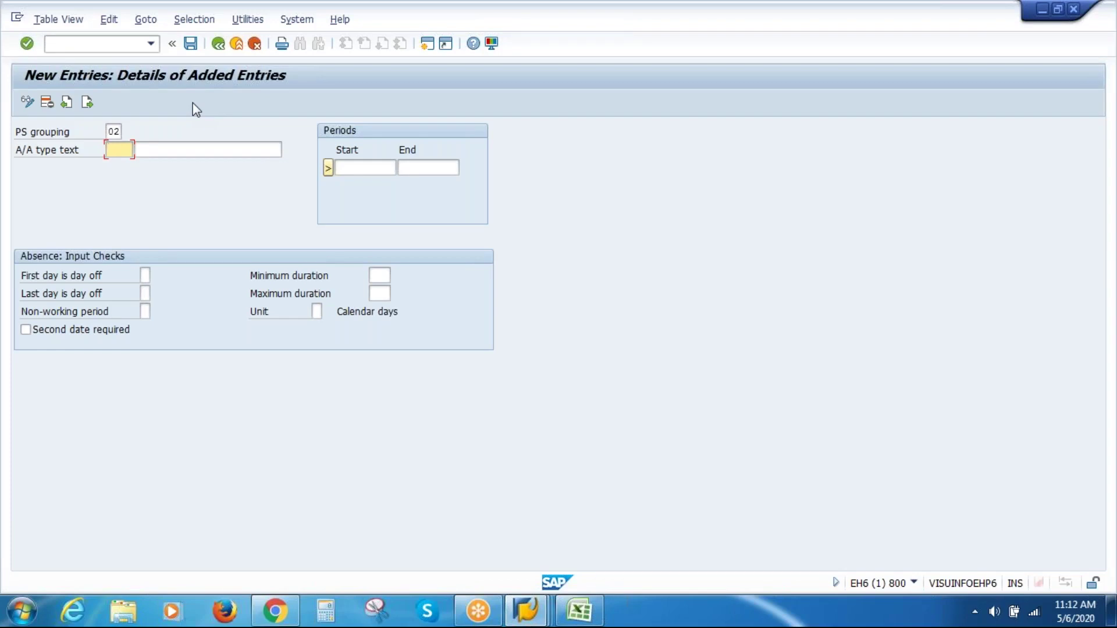
{"action": "type", "text": "9500"}
Enter VAS Inc CO Att as the description of attendance type 9500.
{"action": "key", "text": "BackSpace"}
{"action": "key", "text": "Down"}
{"action": "key", "text": "Return"}
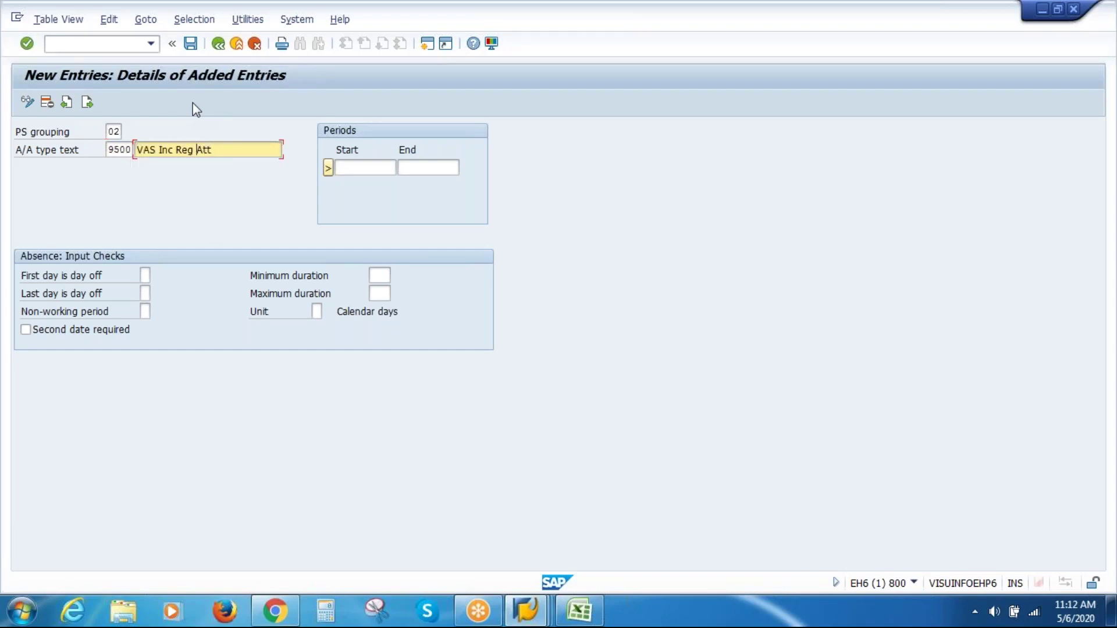
{"action": "key", "text": "Left"}
{"action": "key", "text": "Left"}
{"action": "key", "text": "BackSpace"}
{"action": "key", "text": "BackSpace"}
{"action": "key", "text": "BackSpace"}
{"action": "type", "text": "co"}
{"action": "key", "text": "BackSpace"}
{"action": "key", "text": "BackSpace"}
{"action": "type", "text": "CO"}
Set the validity period of attendance type 9500 from 01.01.1900 to 31.12.9999.
{"action": "left_click", "coordinate": [350, 167]}
{"action": "key", "text": "BackSpace"}
{"action": "key", "text": "Down"}
{"action": "key", "text": "Return"}
{"action": "key", "text": "Tab"}
{"action": "key", "text": "BackSpace"}
{"action": "key", "text": "Down"}
{"action": "key", "text": "Return"}
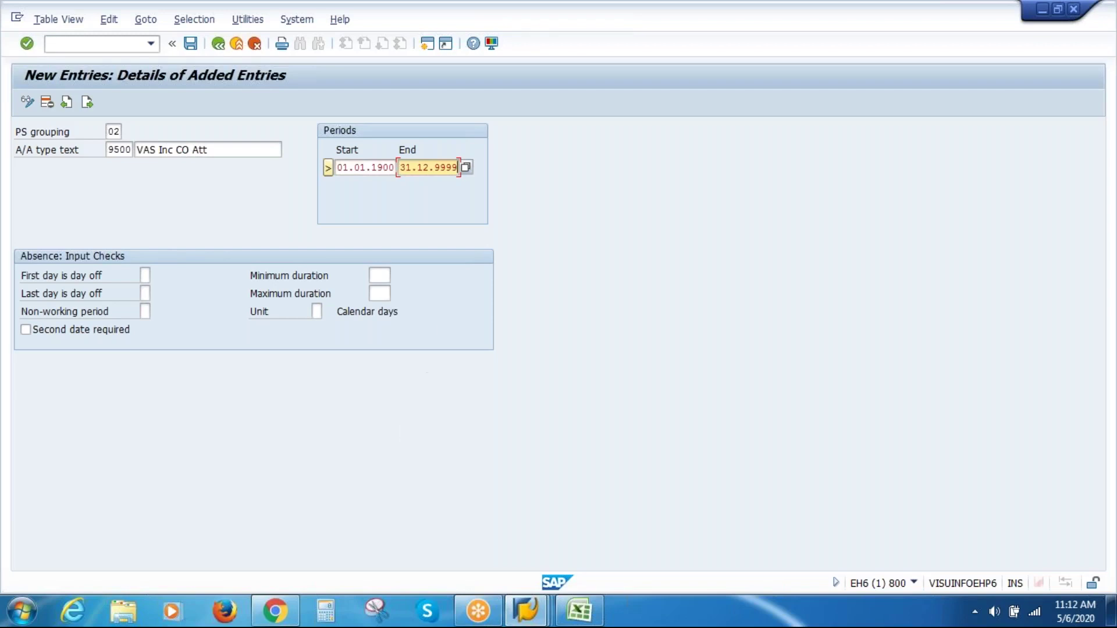
Set the minimum duration to 000 and the maximum duration to 999, then save the entry and return to the implementation guide.
{"action": "left_click", "coordinate": [390, 271]}
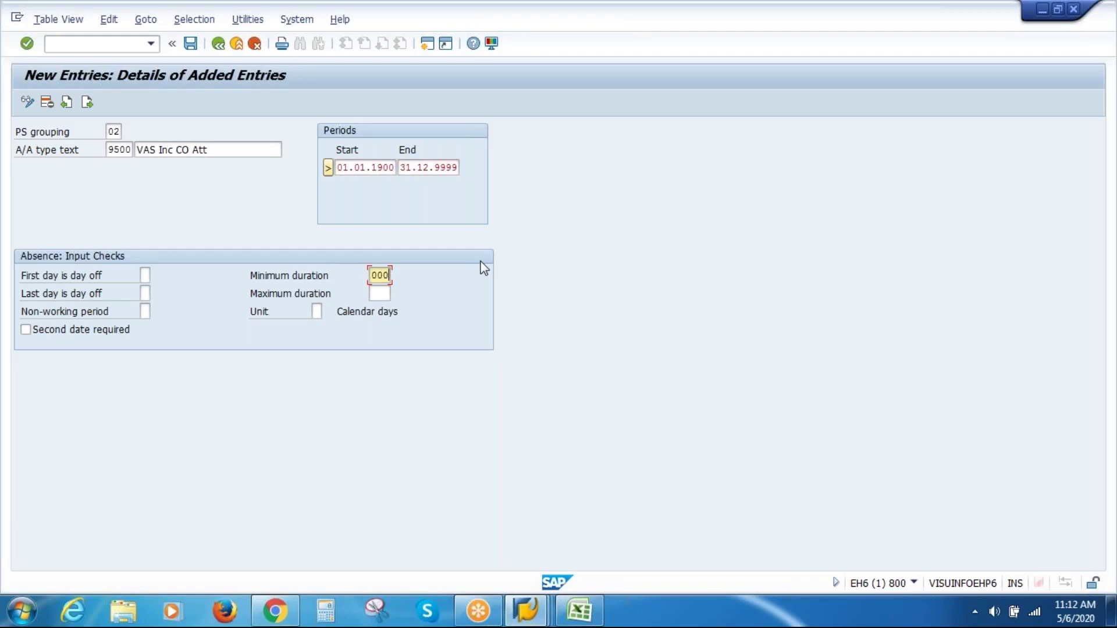
{"action": "key", "text": "Tab"}
{"action": "key", "text": "Tab"}
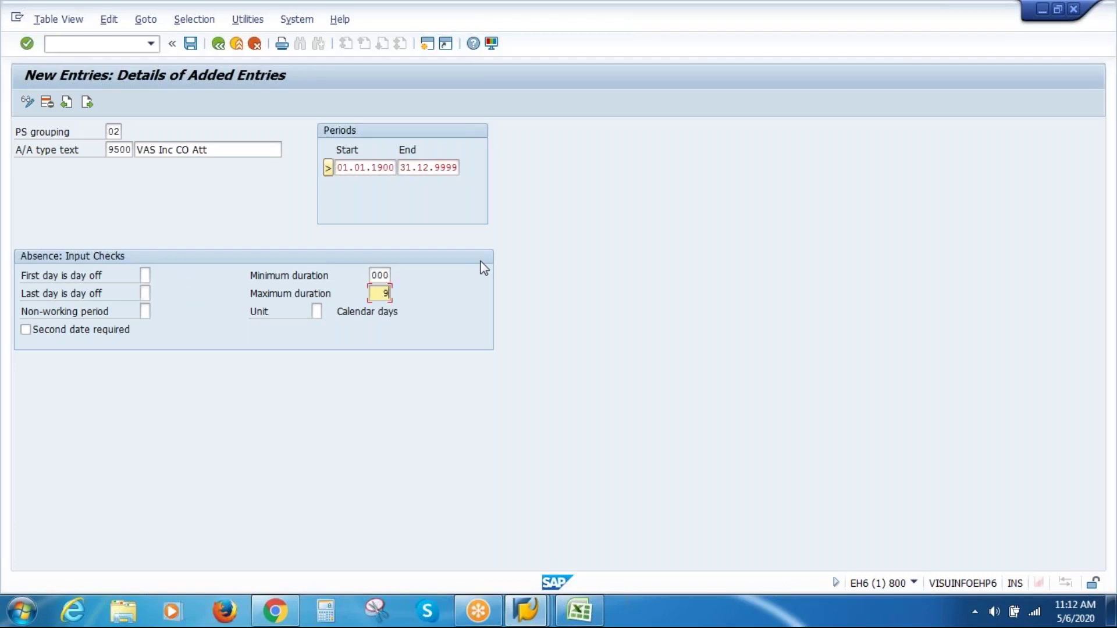
{"action": "key", "text": "Return"}
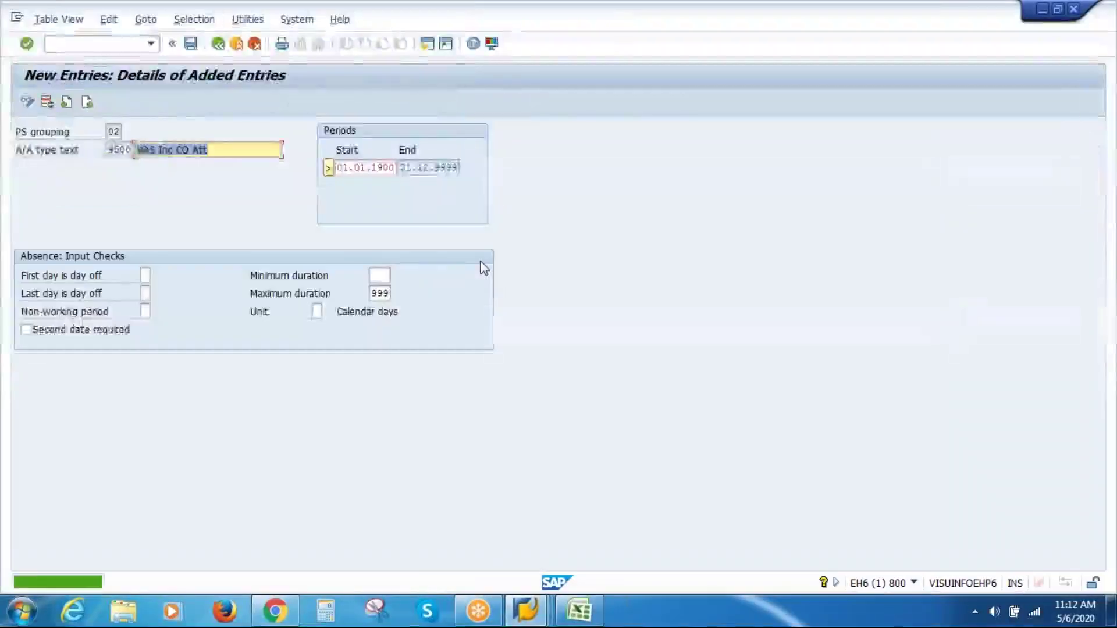
{"action": "key", "text": "F3"}
{"action": "key", "text": "F3"}
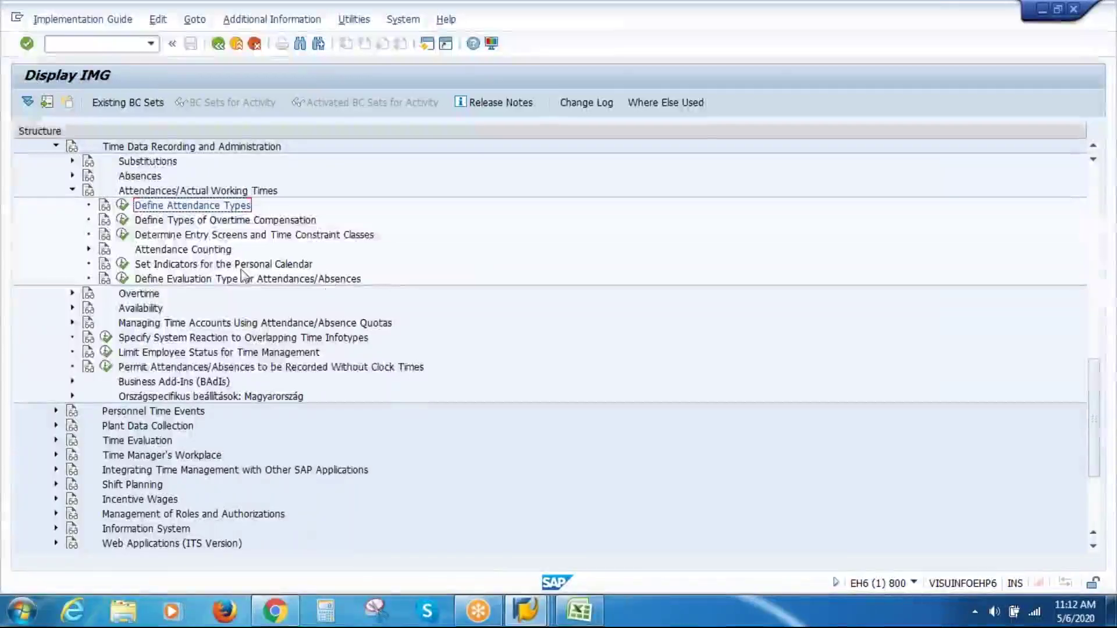
Open Determine Entry Screens and Time Constraint Classes and display the details of attendance type 9500 in PS grouping 02.
{"action": "left_click", "coordinate": [194, 236]}
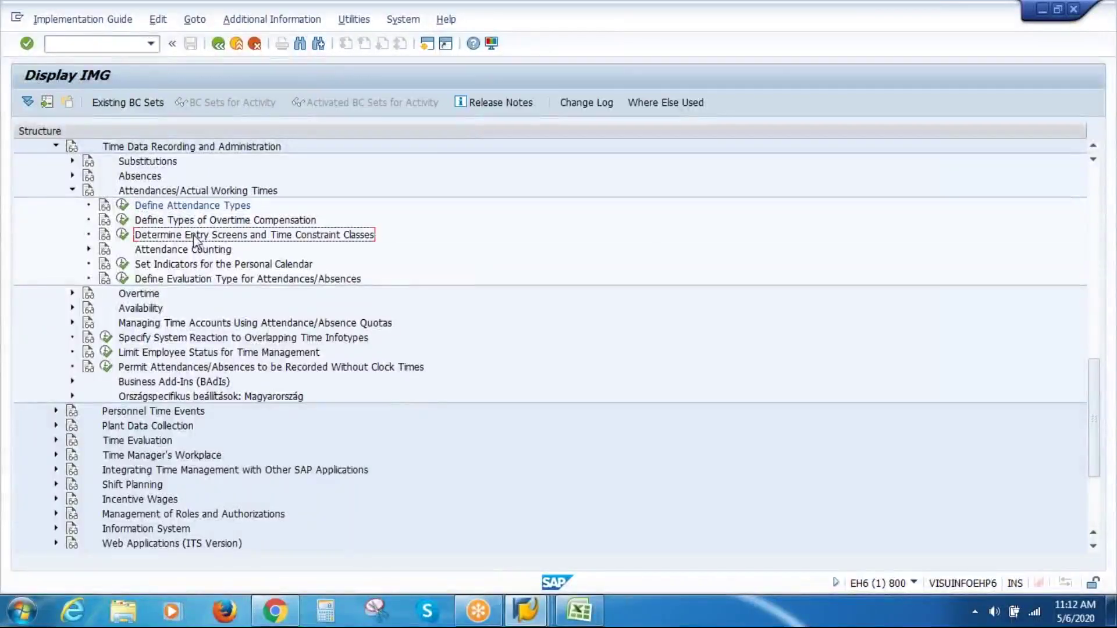
{"action": "left_click", "coordinate": [122, 234]}
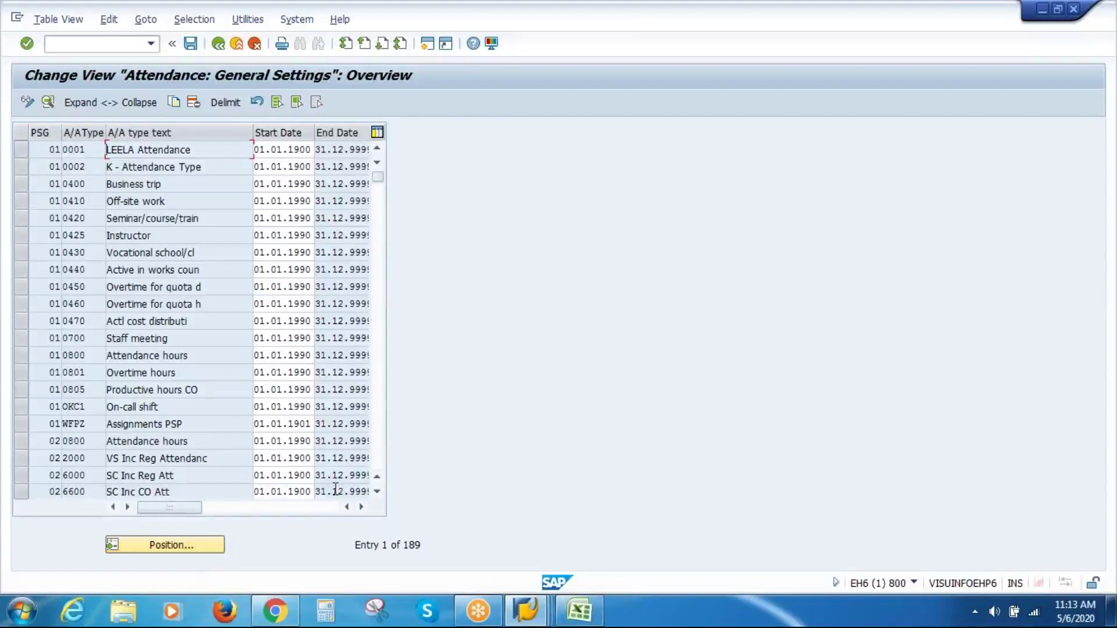
{"action": "left_click", "coordinate": [377, 492]}
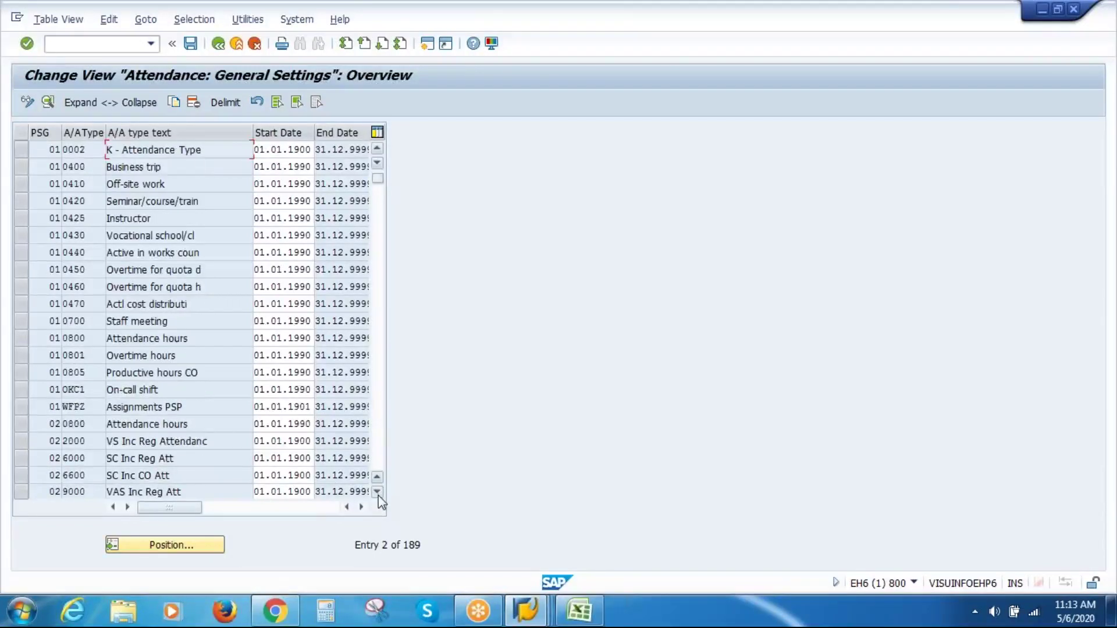
{"action": "left_click", "coordinate": [377, 491]}
{"action": "left_click", "coordinate": [377, 492]}
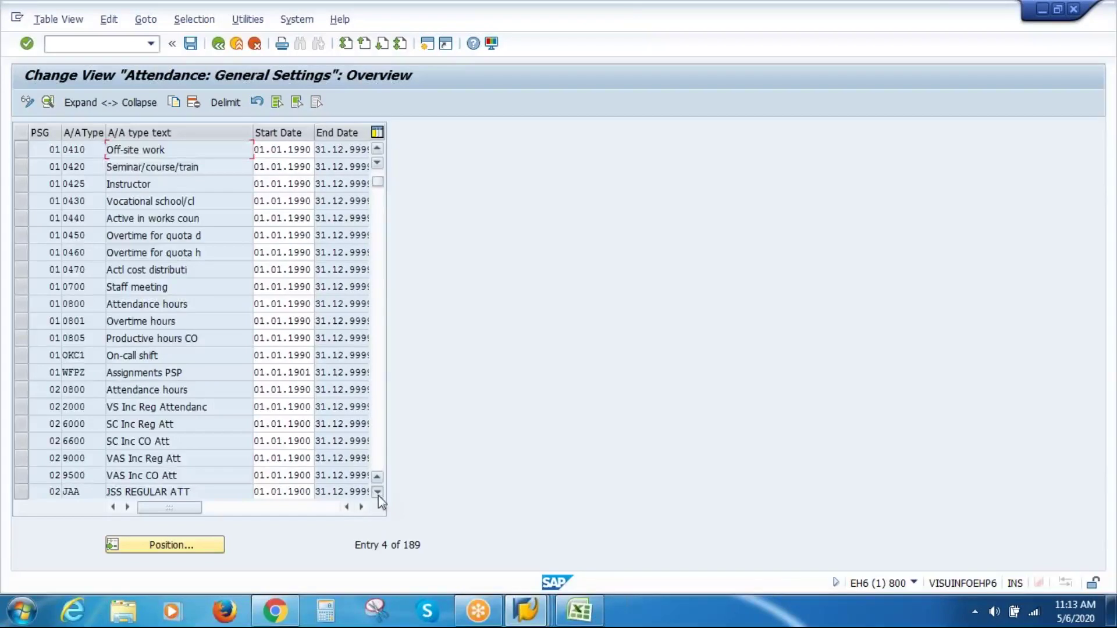
{"action": "left_click", "coordinate": [377, 492]}
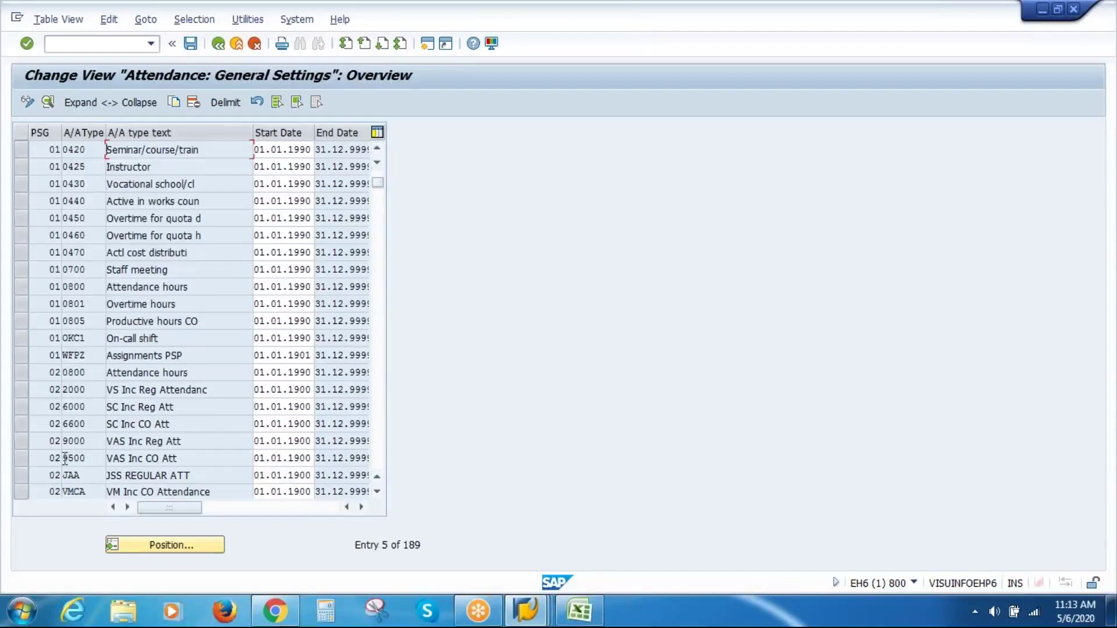
{"action": "left_click", "coordinate": [22, 458]}
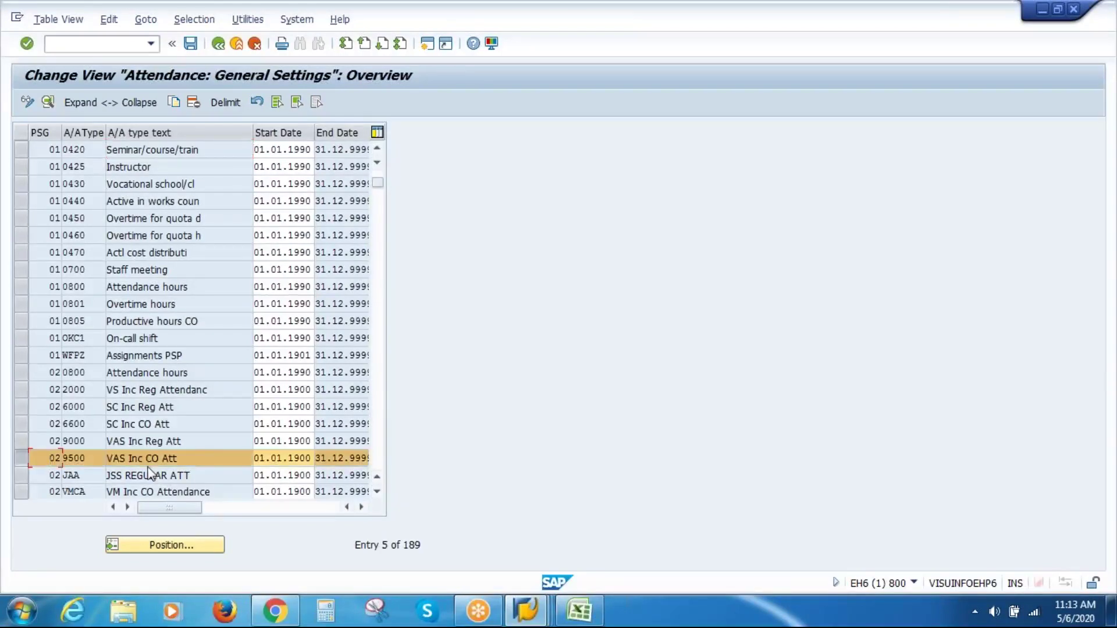
{"action": "double_click", "coordinate": [192, 459]}
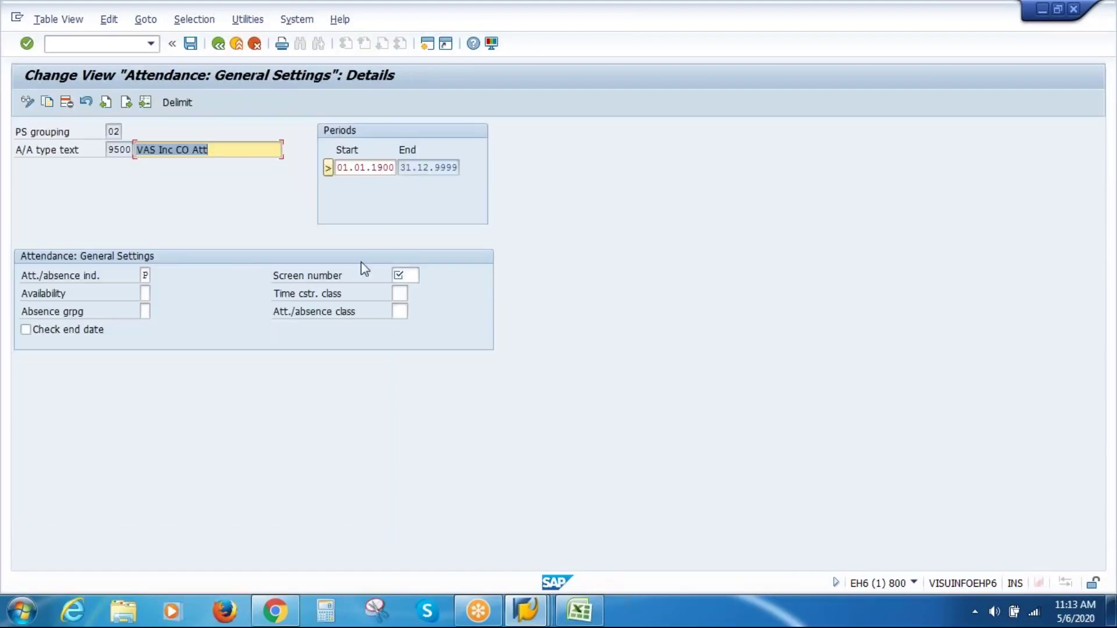
Consult the screen number's field help, then set screen number 2050 and time constraint class 03 for attendance type 9500.
{"action": "left_click", "coordinate": [416, 276]}
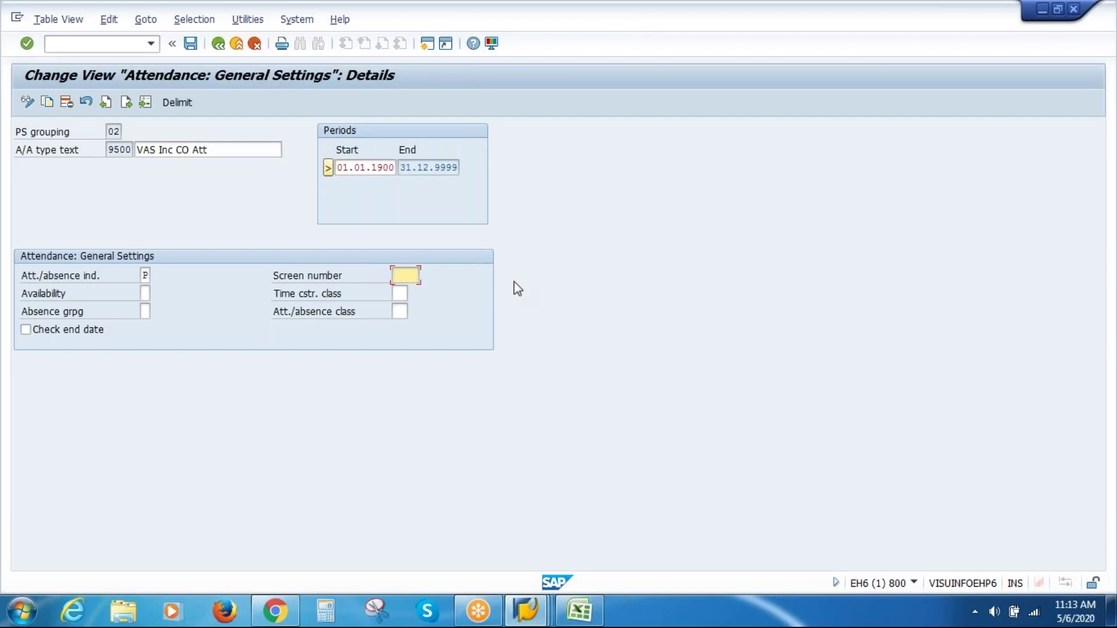
{"action": "key", "text": "F1"}
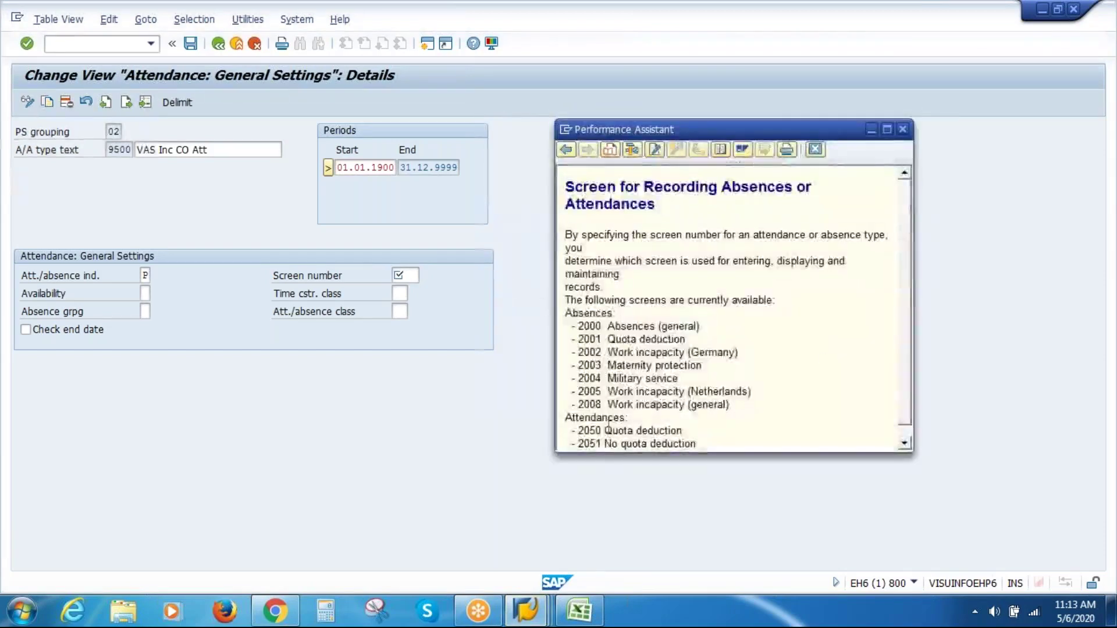
{"action": "left_click_drag", "start_coordinate": [580, 431], "coordinate": [635, 431]}
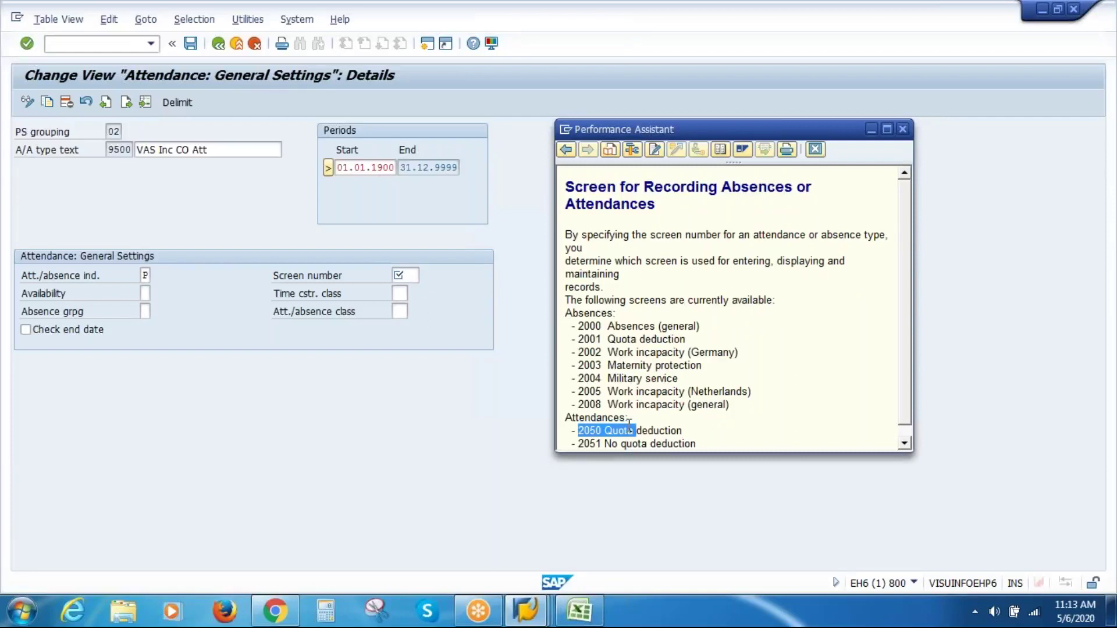
{"action": "left_click", "coordinate": [903, 130]}
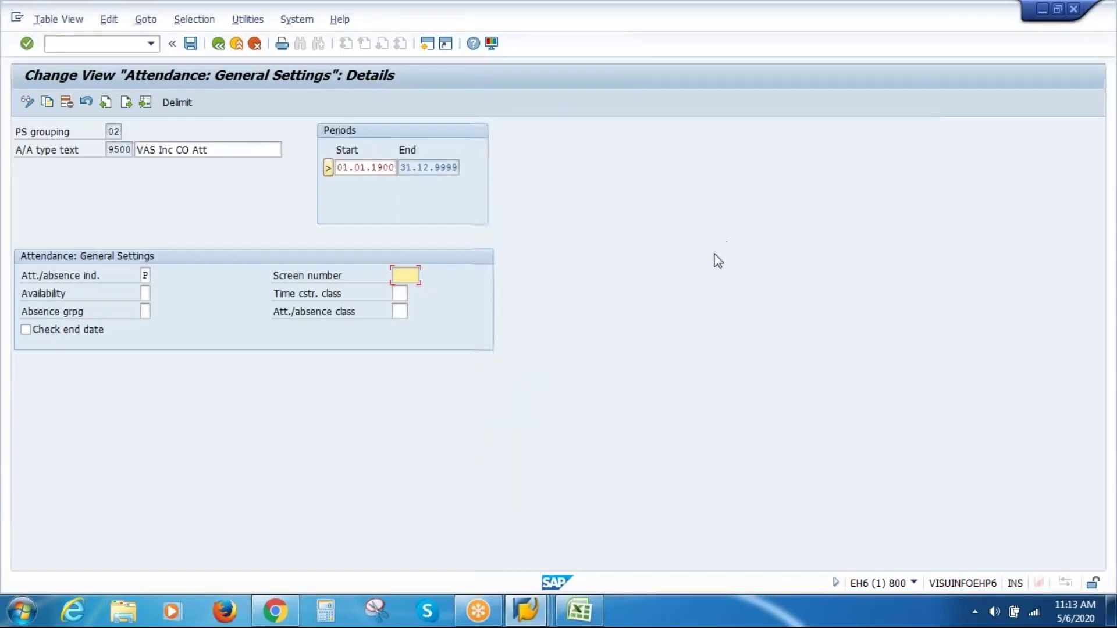
{"action": "type", "text": "2050"}
{"action": "left_click", "coordinate": [401, 294]}
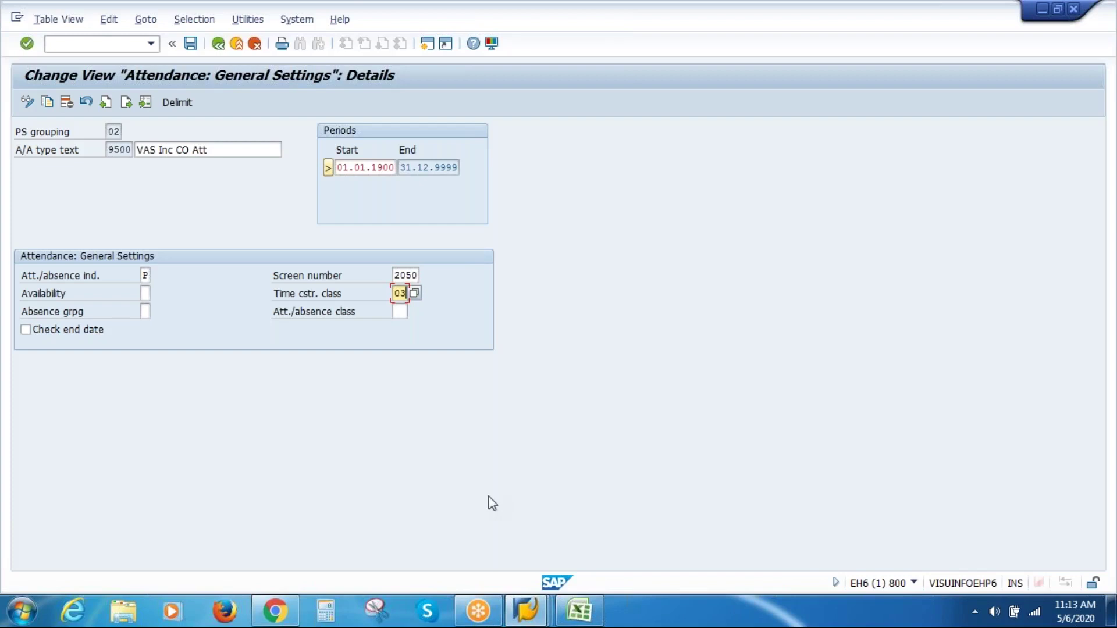
Switch to the other SAP session, leave the Time Types view, and open table view V_554Y_B for maintenance.
{"action": "left_click", "coordinate": [528, 610]}
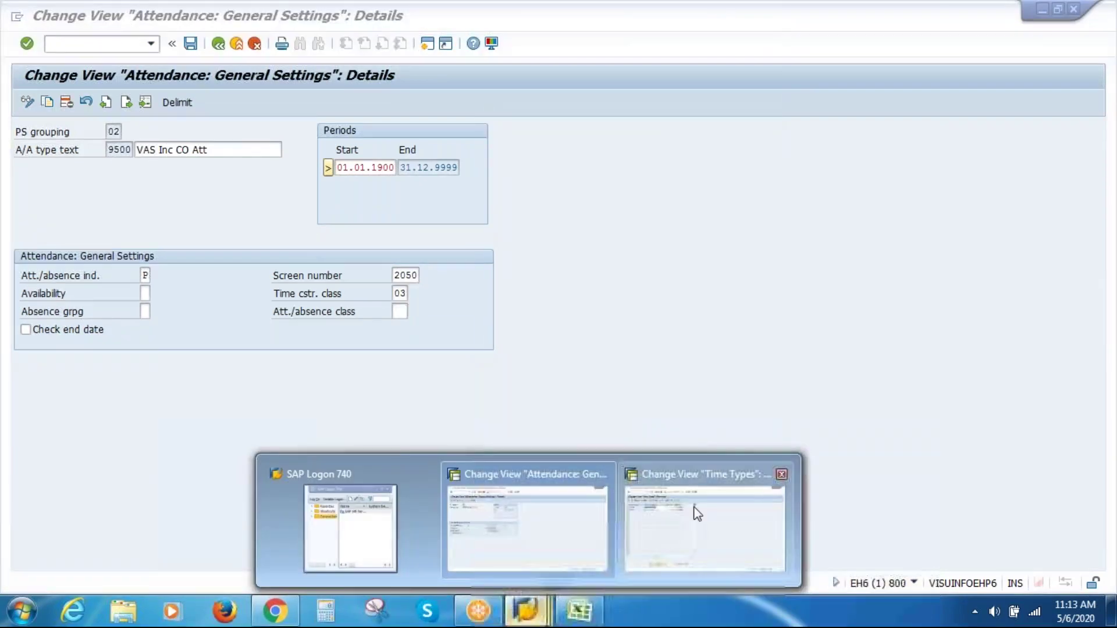
{"action": "left_click", "coordinate": [698, 513]}
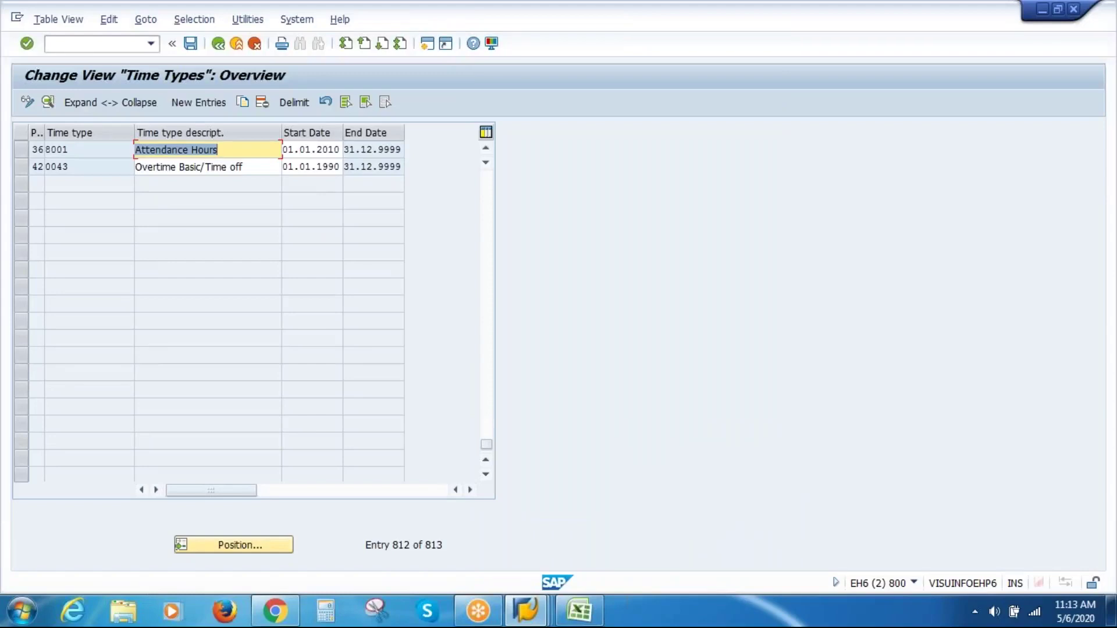
{"action": "left_click", "coordinate": [236, 45]}
{"action": "key", "text": "BackSpace"}
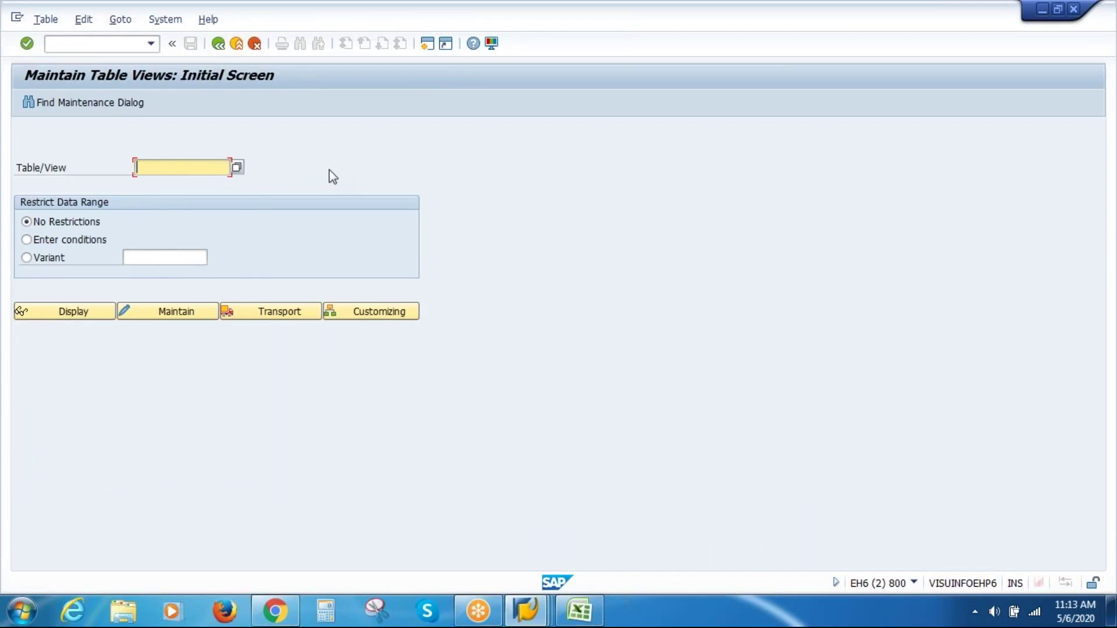
{"action": "key", "text": "Down"}
{"action": "key", "text": "Down"}
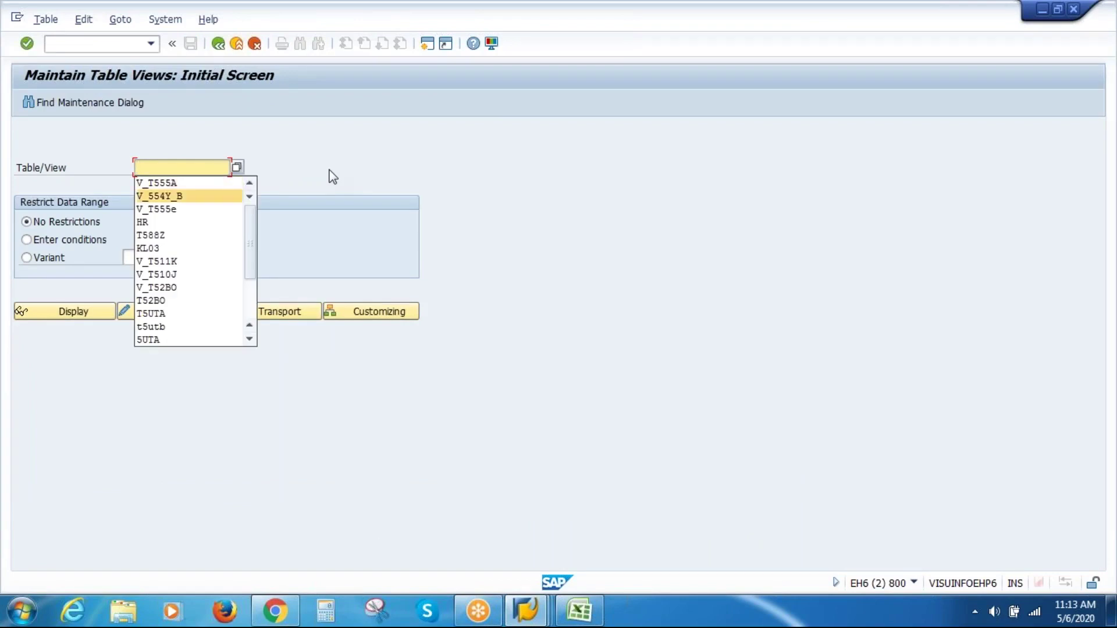
{"action": "key", "text": "Return"}
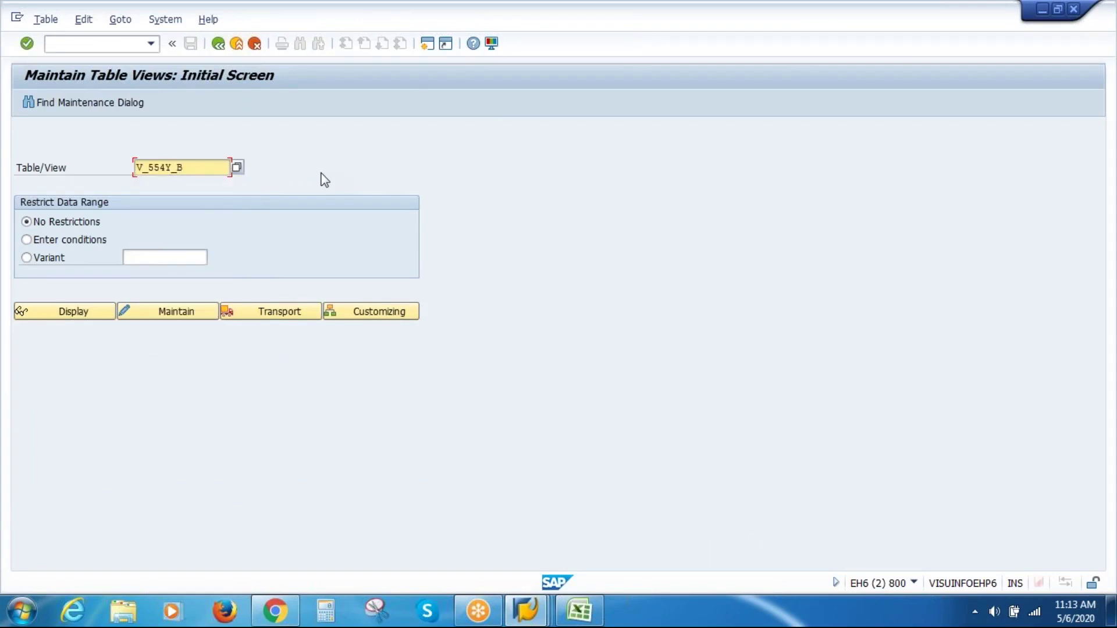
{"action": "left_click", "coordinate": [183, 311]}
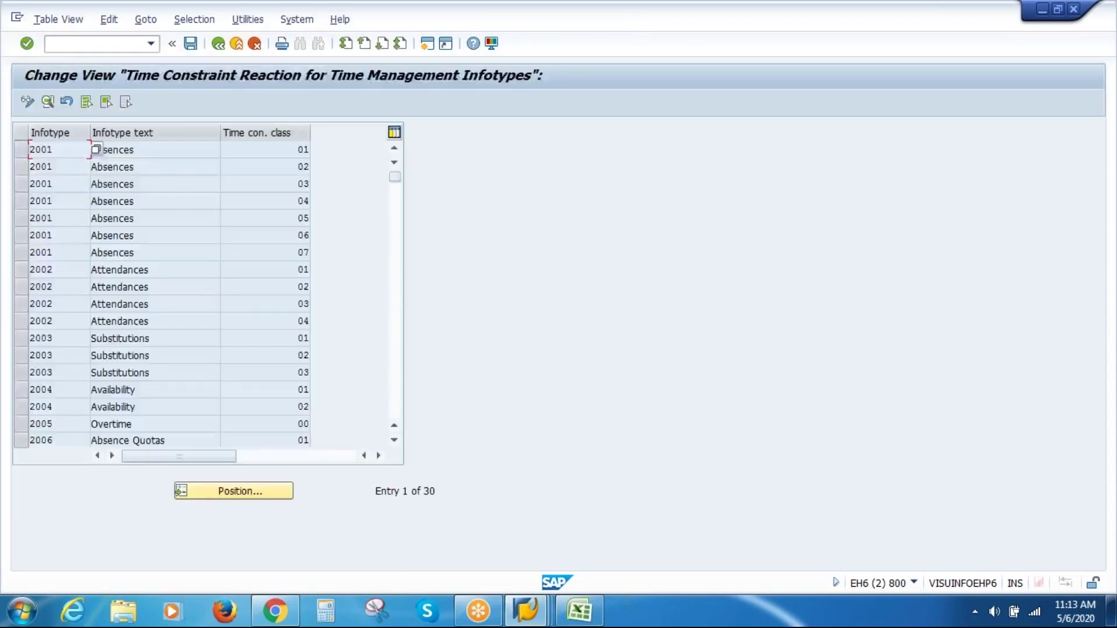
Open infotype 2002 Attendances with time constraint class 03 and examine the reaction indicators for overlapping attendance records.
{"action": "double_click", "coordinate": [174, 305]}
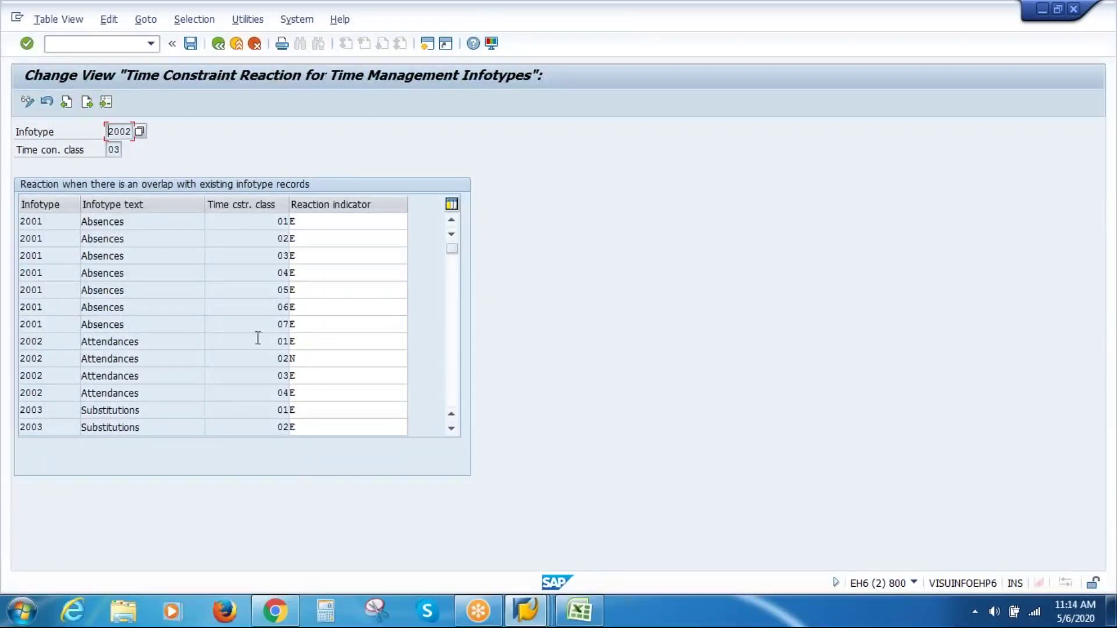
{"action": "left_click_drag", "start_coordinate": [270, 342], "coordinate": [362, 335]}
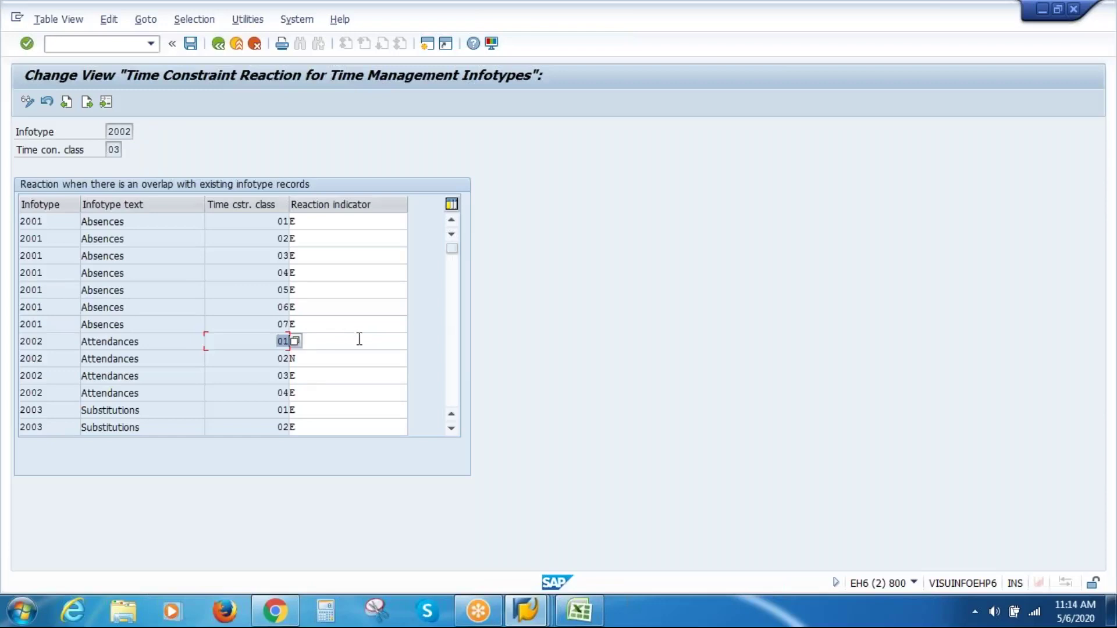
{"action": "left_click", "coordinate": [357, 342]}
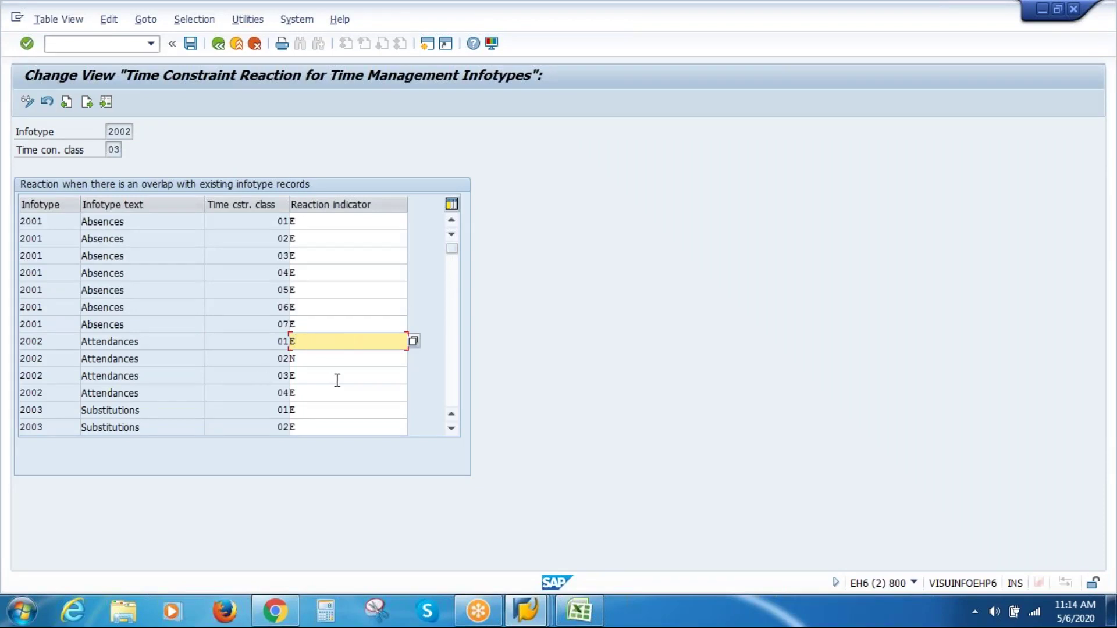
Switch back to the attendance general settings session, save attendance type 9500, and return to the implementation guide.
{"action": "mouse_move", "coordinate": [534, 612]}
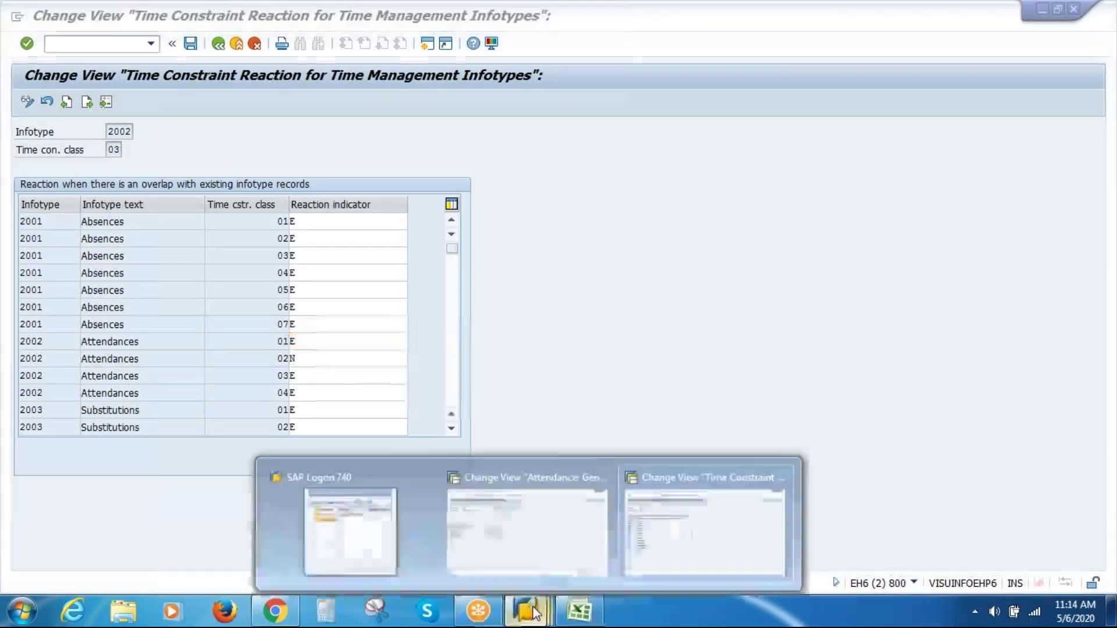
{"action": "left_click", "coordinate": [536, 518]}
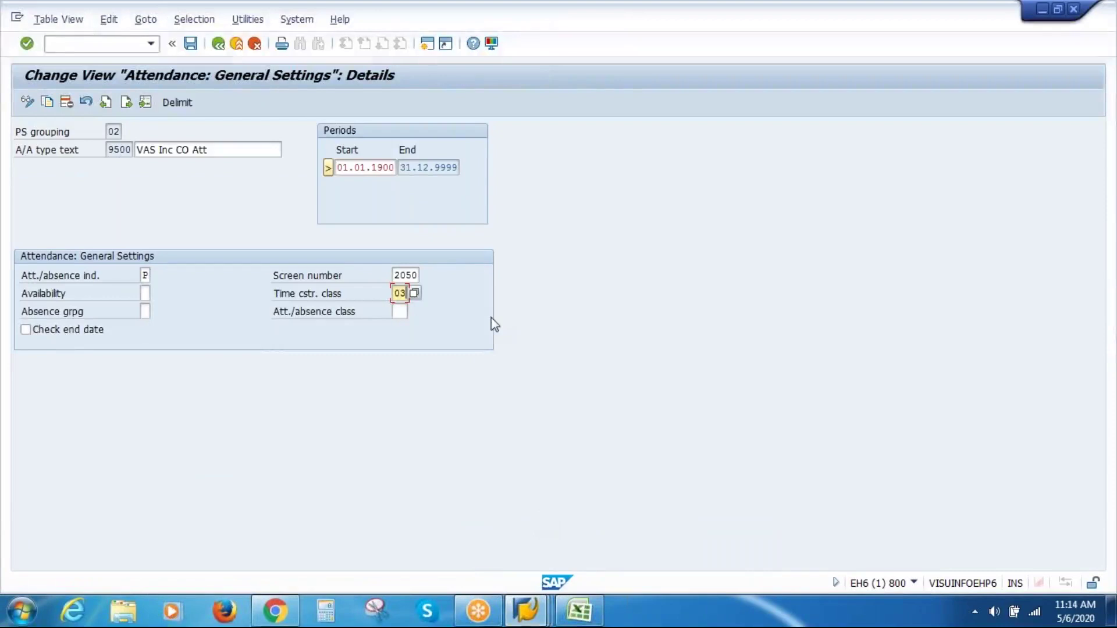
{"action": "key", "text": "Return"}
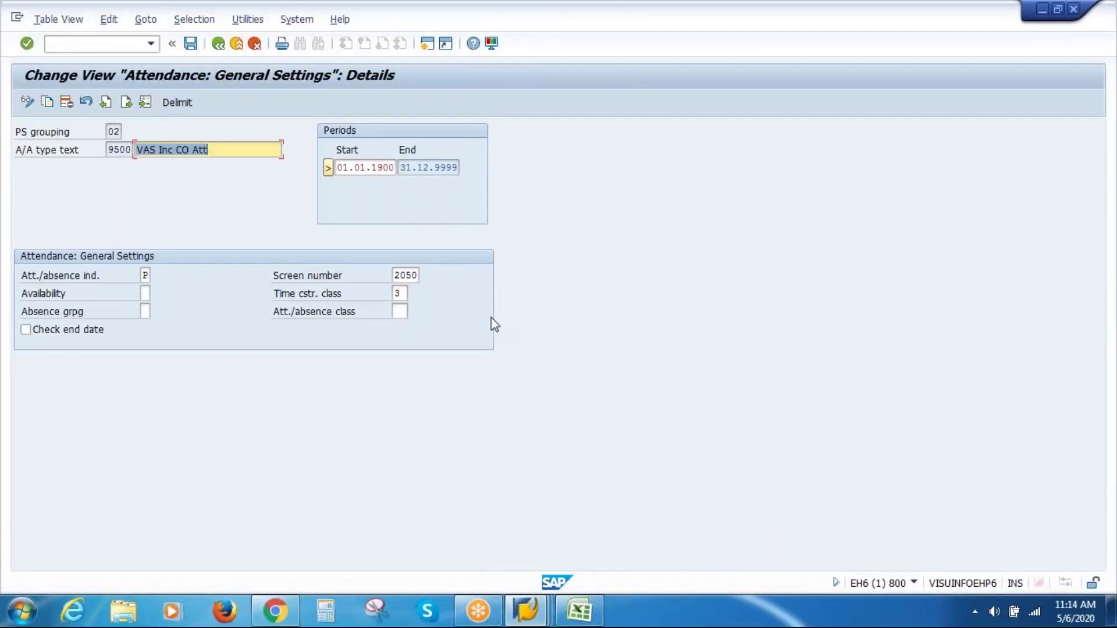
{"action": "key", "text": "ctrl+s"}
{"action": "key", "text": "Return"}
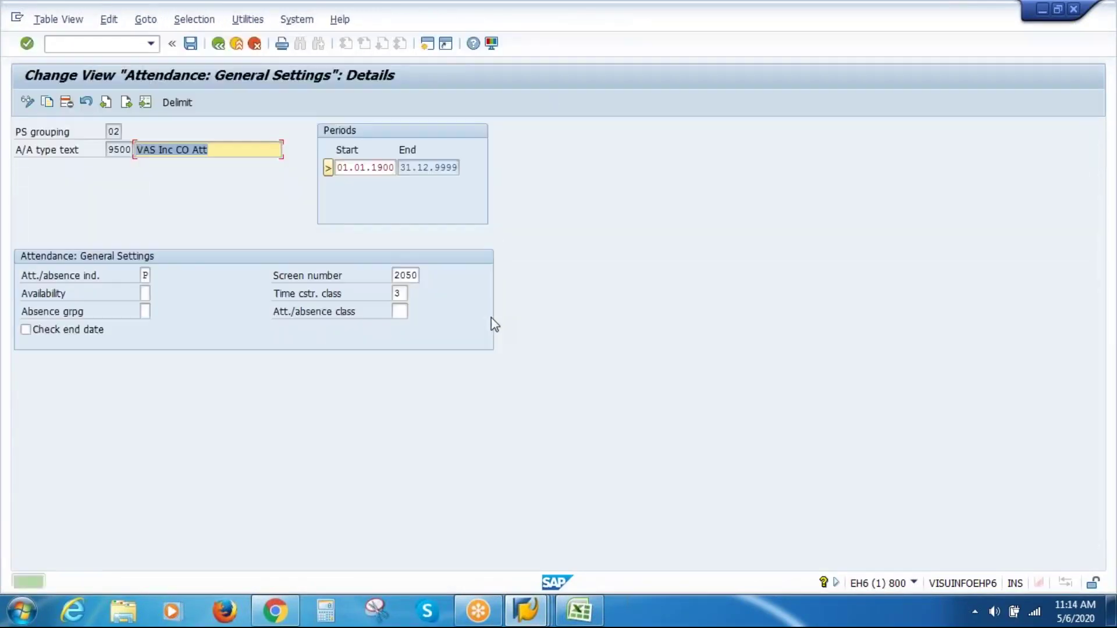
{"action": "key", "text": "F3"}
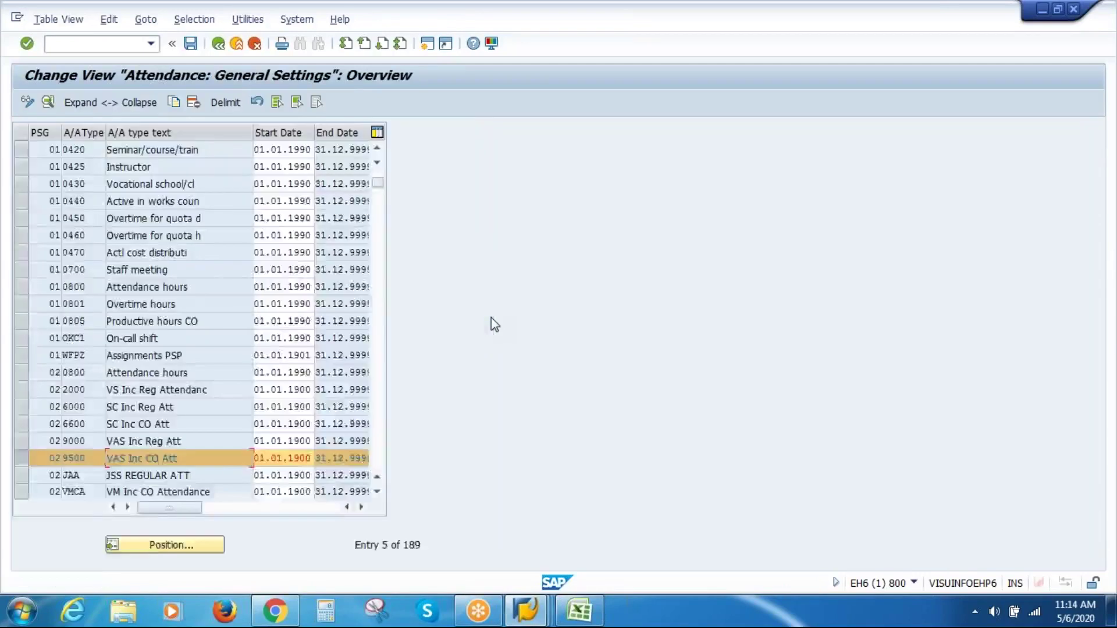
{"action": "key", "text": "F3"}
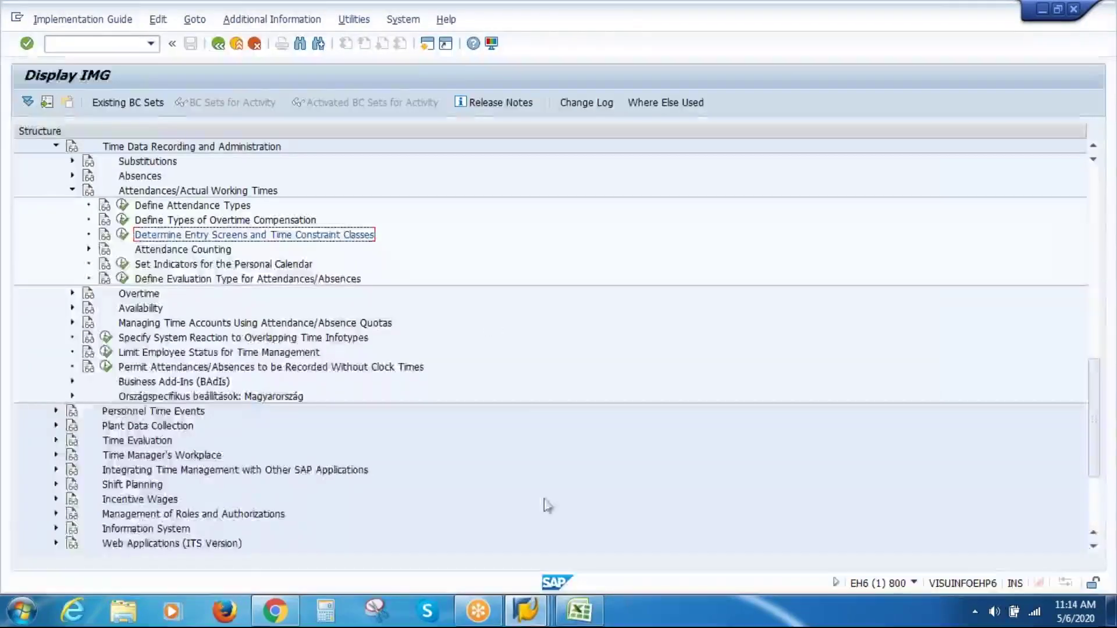
Switch to the other SAP session and examine the reaction indicator for Attendances records in time constraint class 03.
{"action": "mouse_move", "coordinate": [532, 618]}
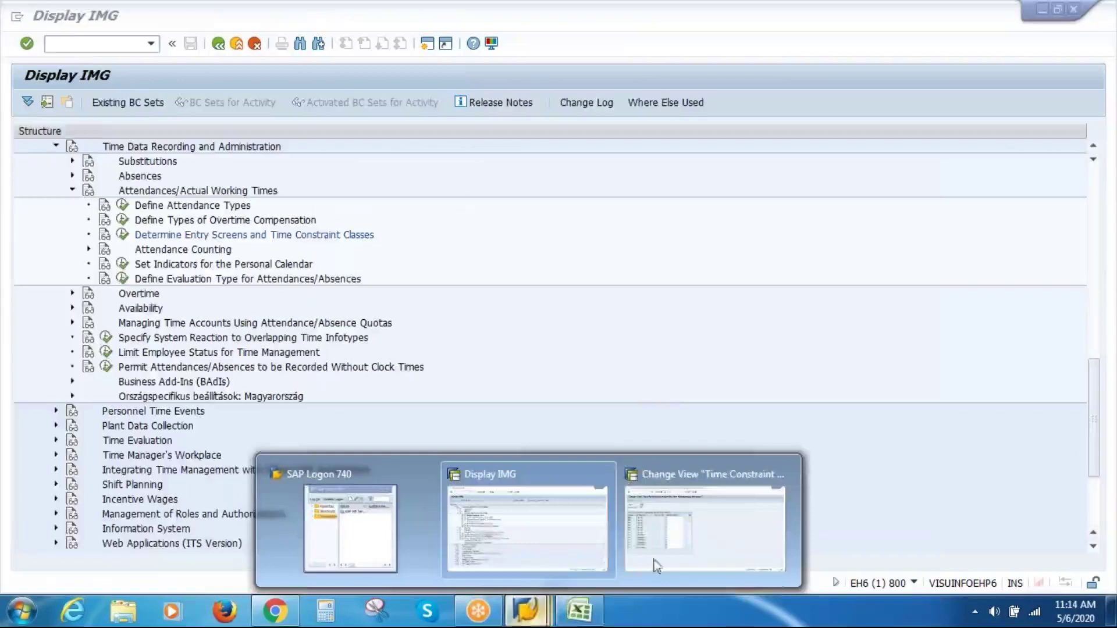
{"action": "left_click", "coordinate": [713, 512]}
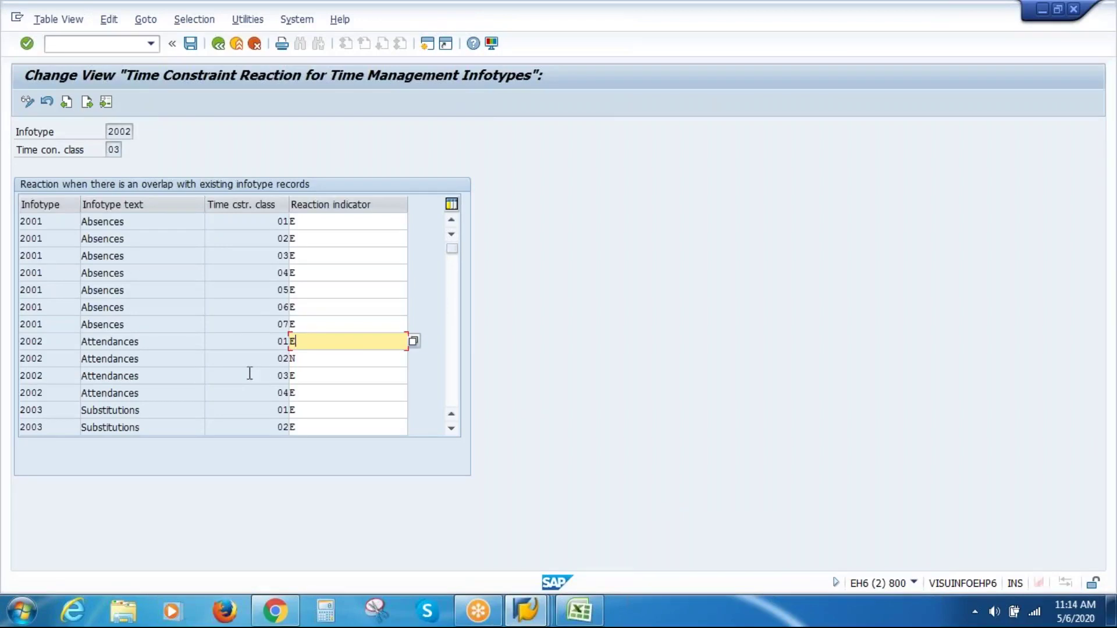
{"action": "double_click", "coordinate": [282, 376]}
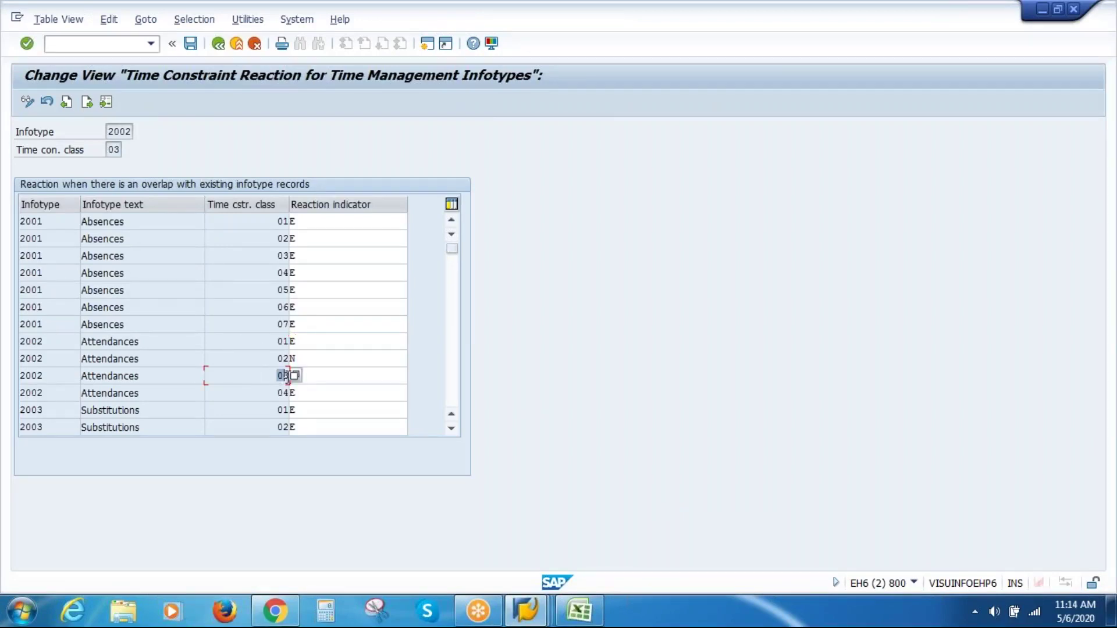
{"action": "left_click", "coordinate": [332, 377]}
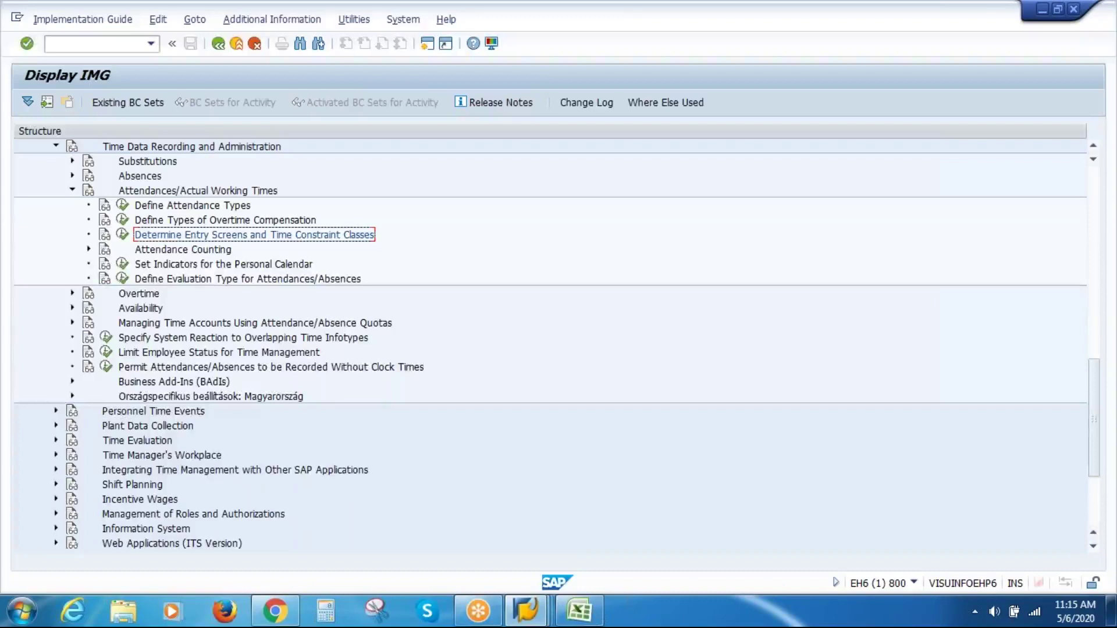
Switch to the Excel workbook and highlight the Attdance Type cell in row 23 in yellow.
{"action": "left_click", "coordinate": [582, 615]}
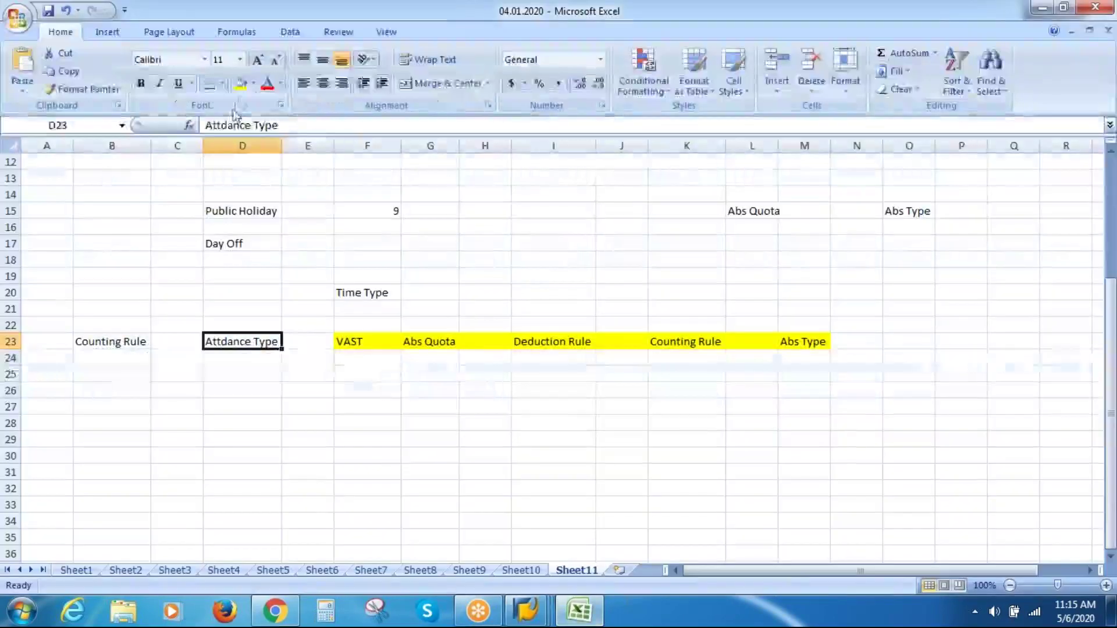
{"action": "left_click", "coordinate": [240, 87]}
{"action": "left_click", "coordinate": [122, 342]}
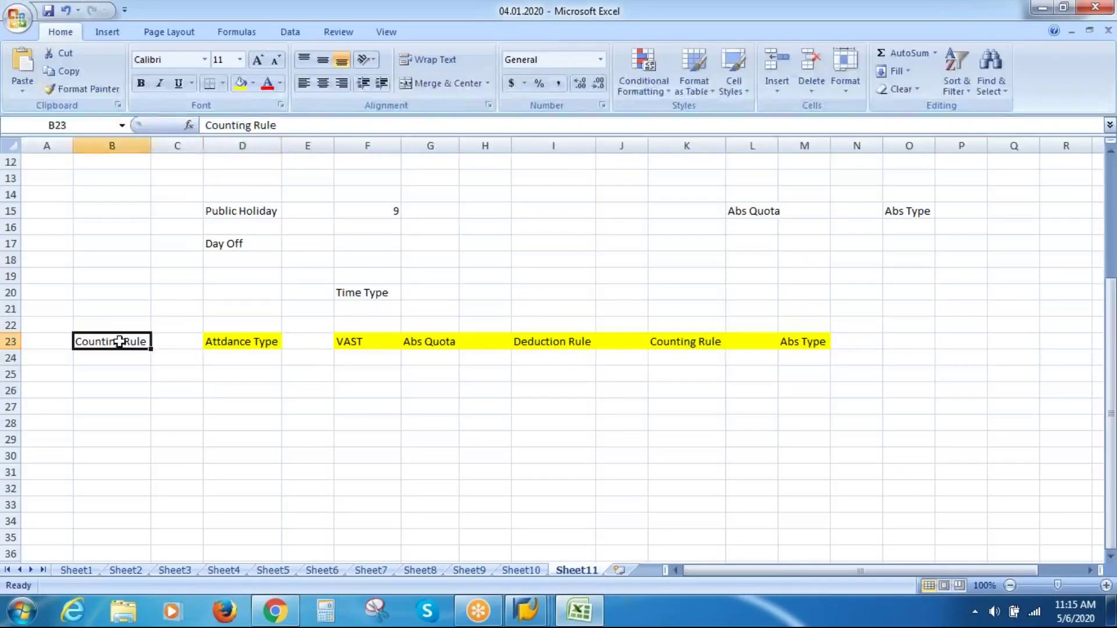
{"action": "left_click_drag", "start_coordinate": [150, 342], "coordinate": [168, 342]}
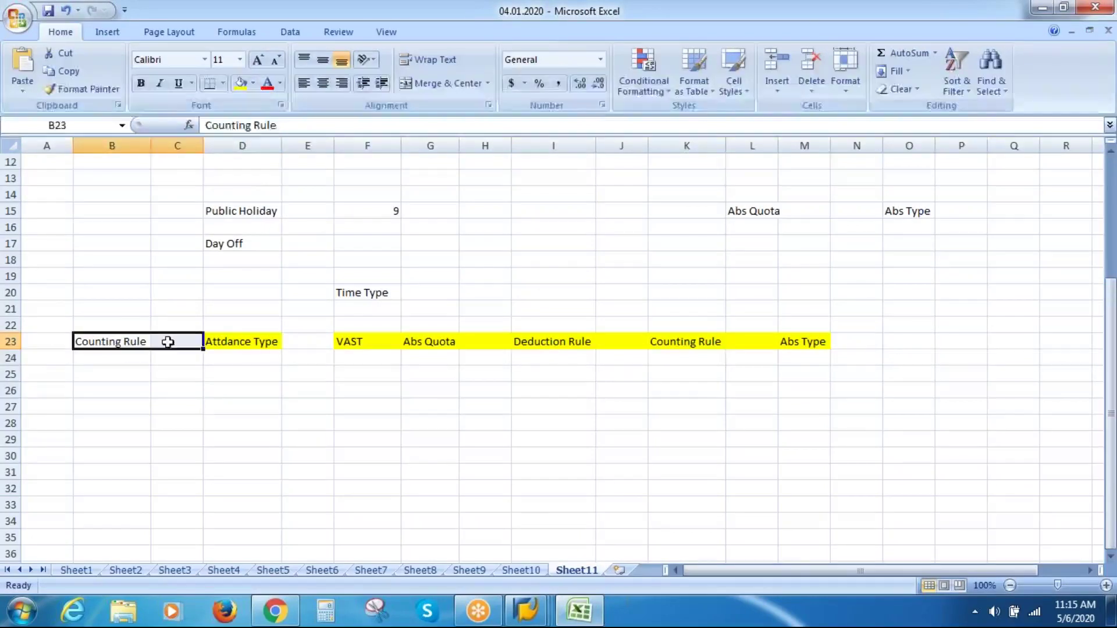
{"action": "left_click", "coordinate": [213, 406]}
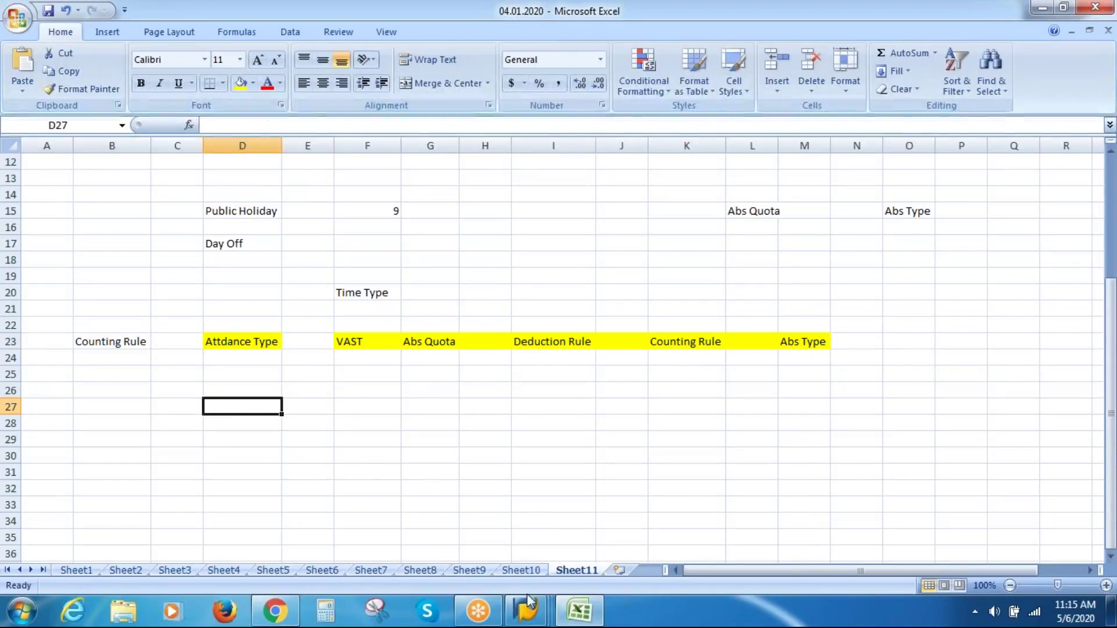
Return to the SAP implementation guide and open Define Counting Rules under Rules for Attendance Counting (New).
{"action": "mouse_move", "coordinate": [528, 605]}
{"action": "left_click", "coordinate": [539, 503]}
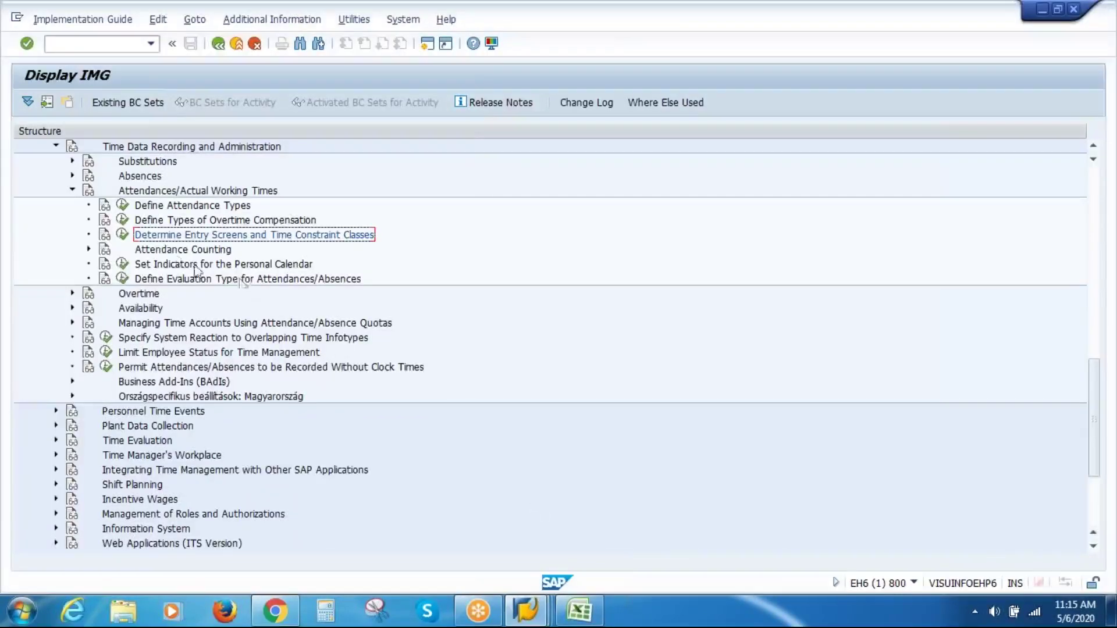
{"action": "left_click", "coordinate": [175, 250]}
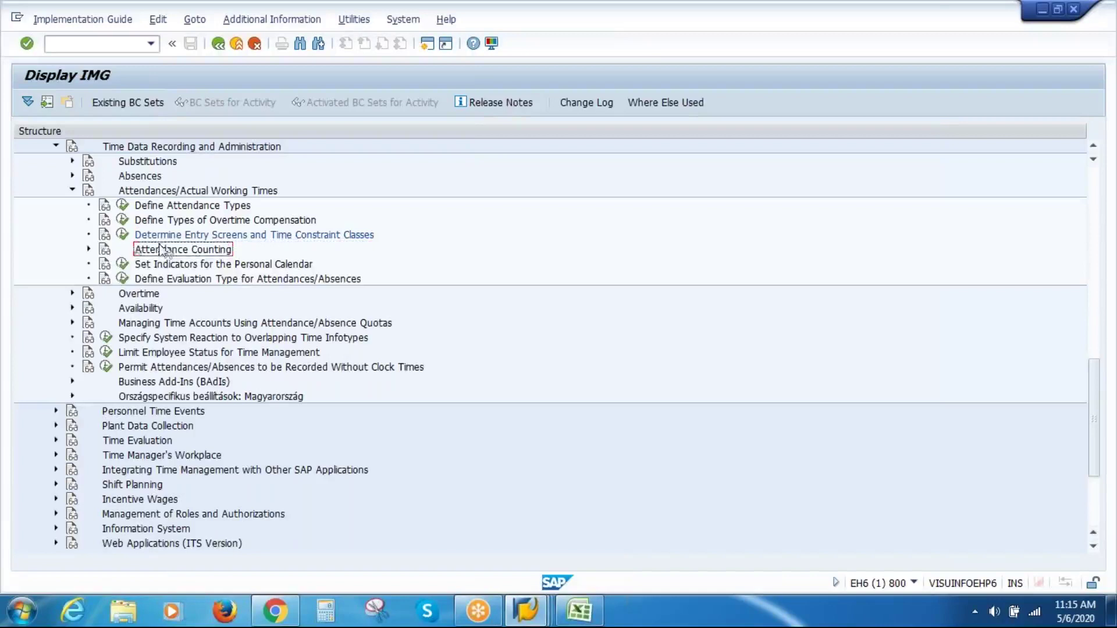
{"action": "left_click", "coordinate": [89, 250]}
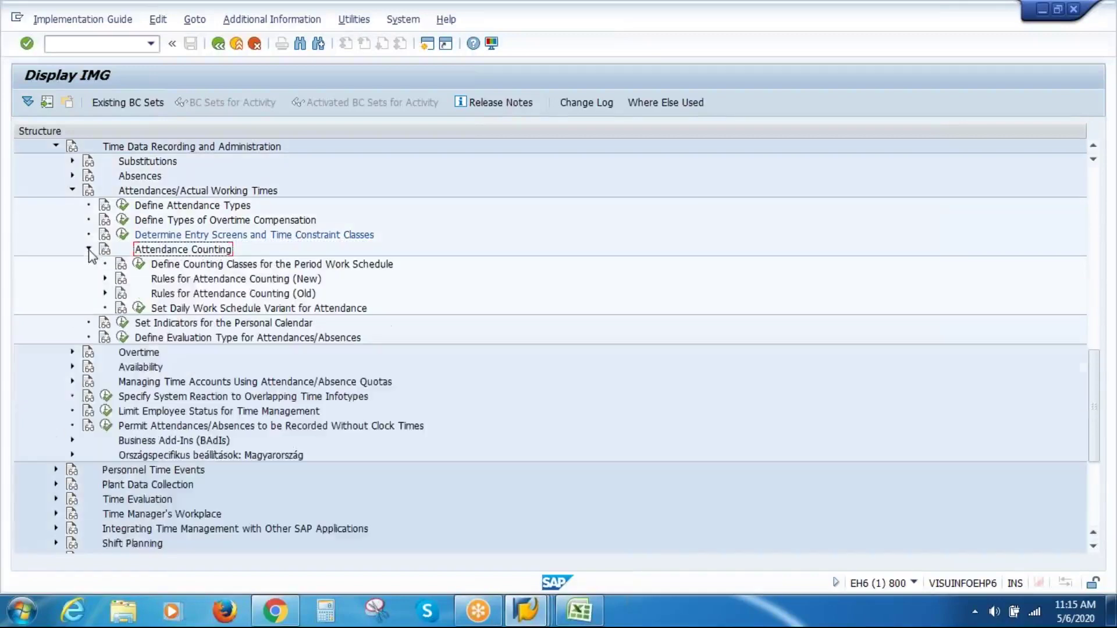
{"action": "left_click", "coordinate": [171, 280]}
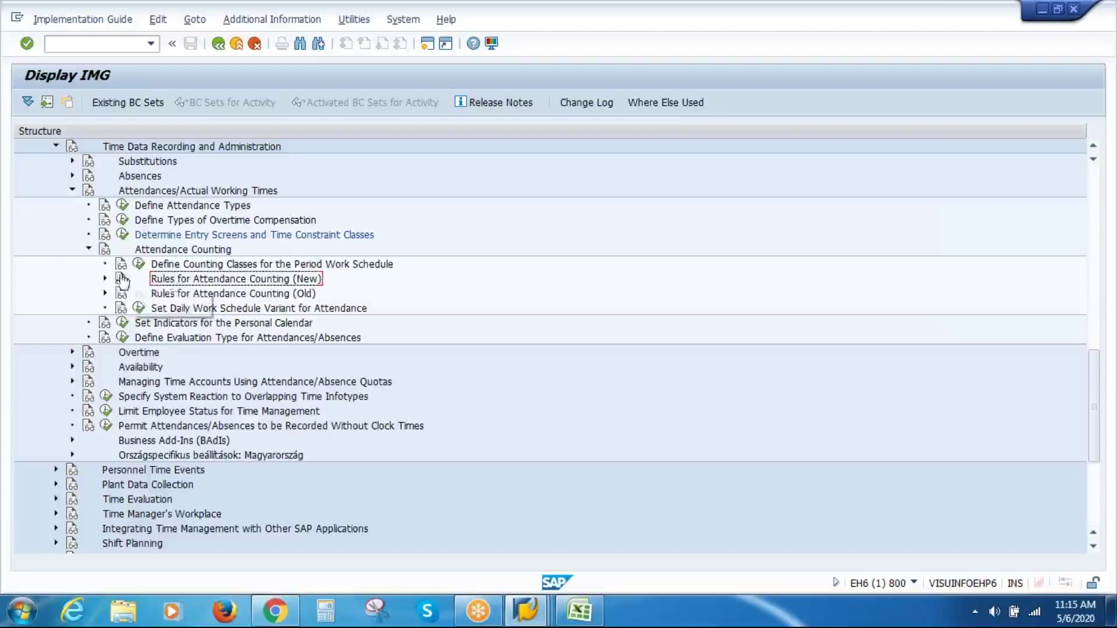
{"action": "left_click", "coordinate": [105, 278]}
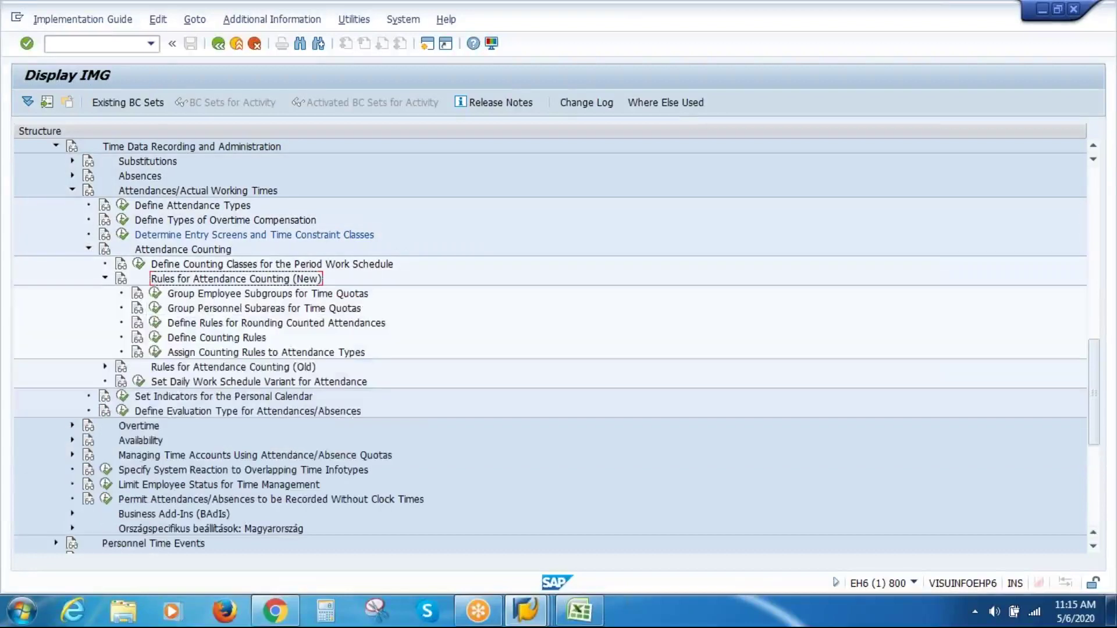
{"action": "left_click", "coordinate": [207, 339]}
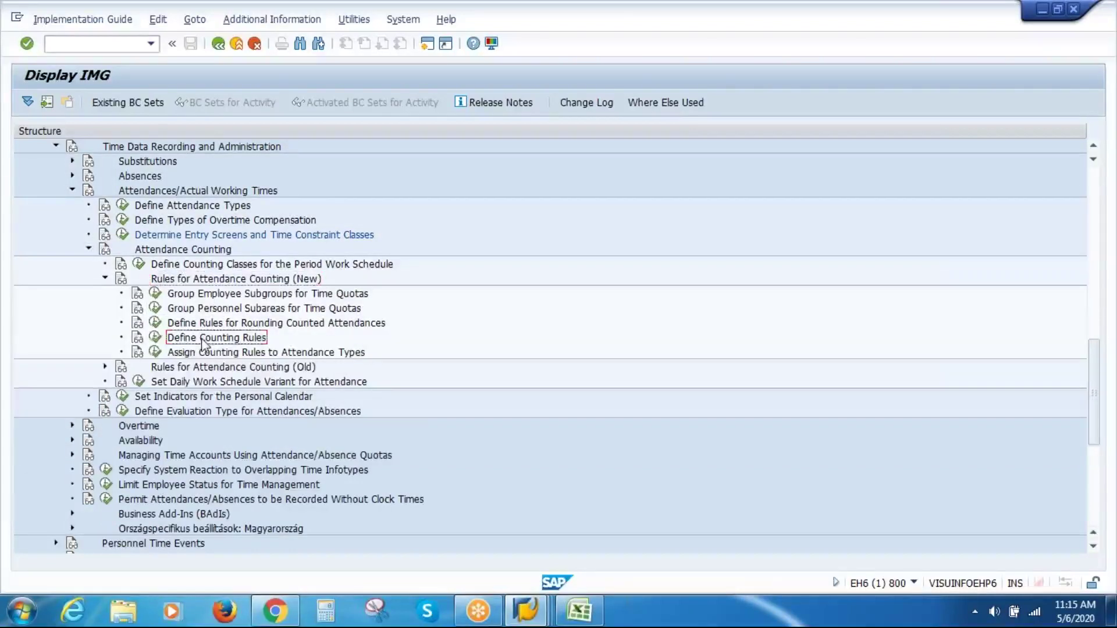
{"action": "left_click", "coordinate": [154, 339]}
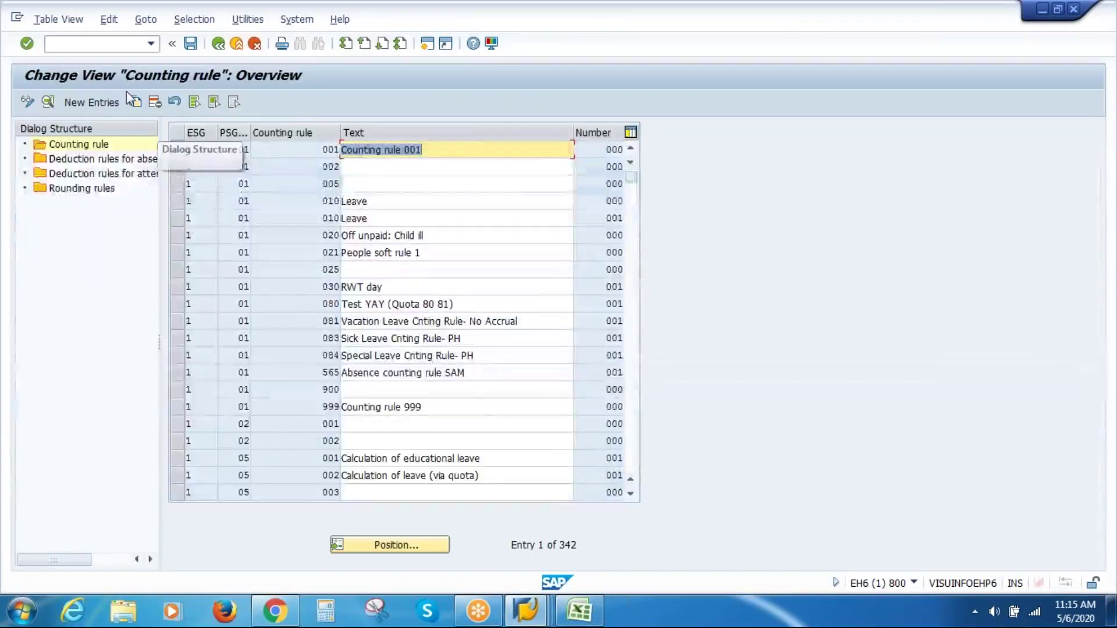
Create a new counting rule entry 950 with ESG time quota types 2 and PS grouping 02.
{"action": "left_click", "coordinate": [99, 103]}
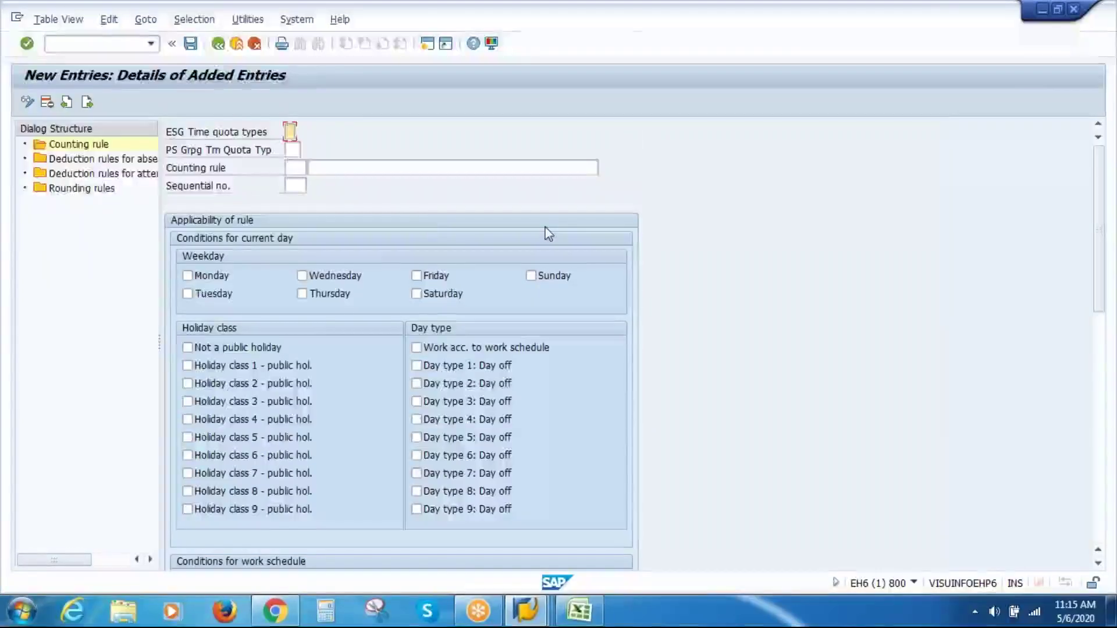
{"action": "type", "text": "2"}
{"action": "key", "text": "Tab"}
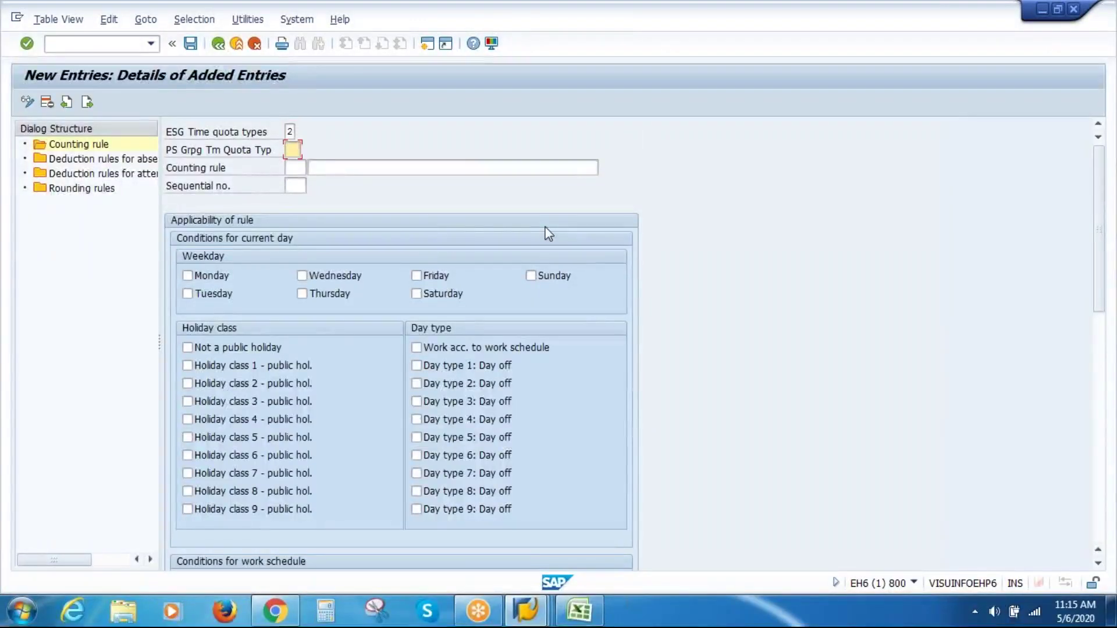
{"action": "type", "text": "02"}
{"action": "key", "text": "Tab"}
{"action": "key", "text": "space"}
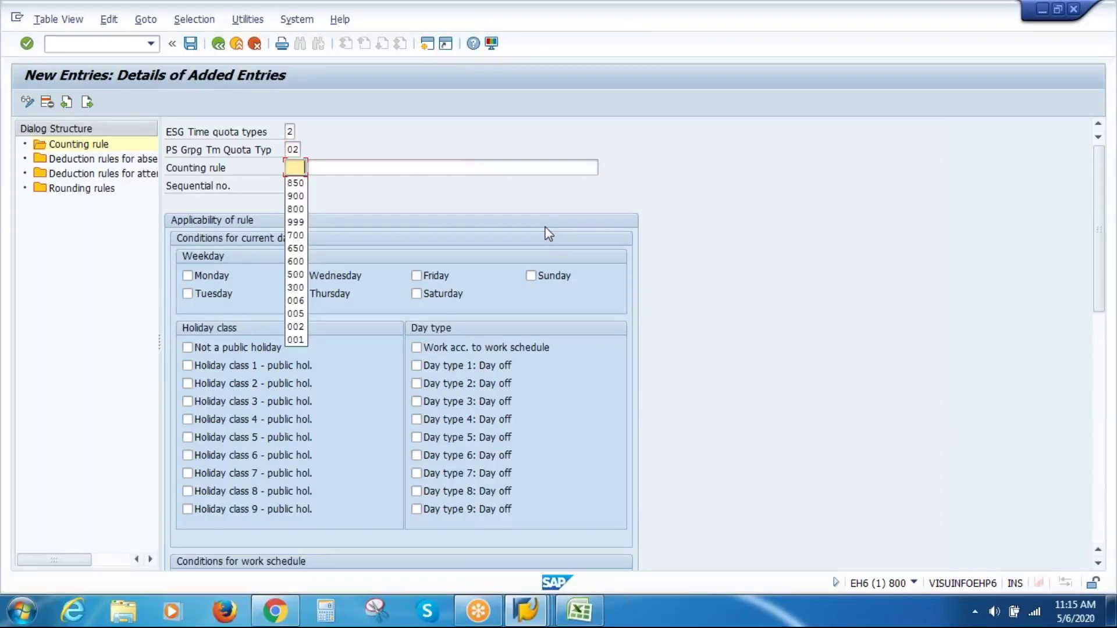
{"action": "type", "text": "950"}
Name counting rule 950 "VAS Inc CO Att Counting Rule" and set its sequential number to 950.
{"action": "key", "text": "Tab"}
{"action": "key", "text": "BackSpace"}
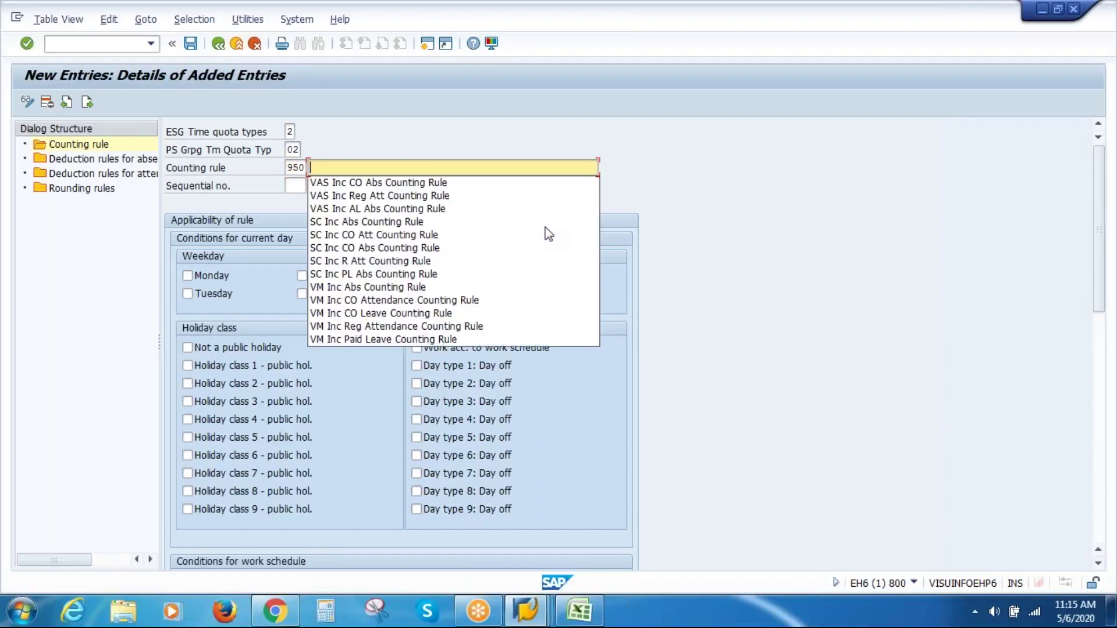
{"action": "key", "text": "Down"}
{"action": "key", "text": "Down"}
{"action": "key", "text": "Return"}
{"action": "key", "text": "Left"}
{"action": "key", "text": "Left"}
{"action": "key", "text": "Left"}
{"action": "key", "text": "Left"}
{"action": "key", "text": "Left"}
{"action": "key", "text": "Left"}
{"action": "key", "text": "Left"}
{"action": "key", "text": "Left"}
{"action": "key", "text": "Left"}
{"action": "key", "text": "Left"}
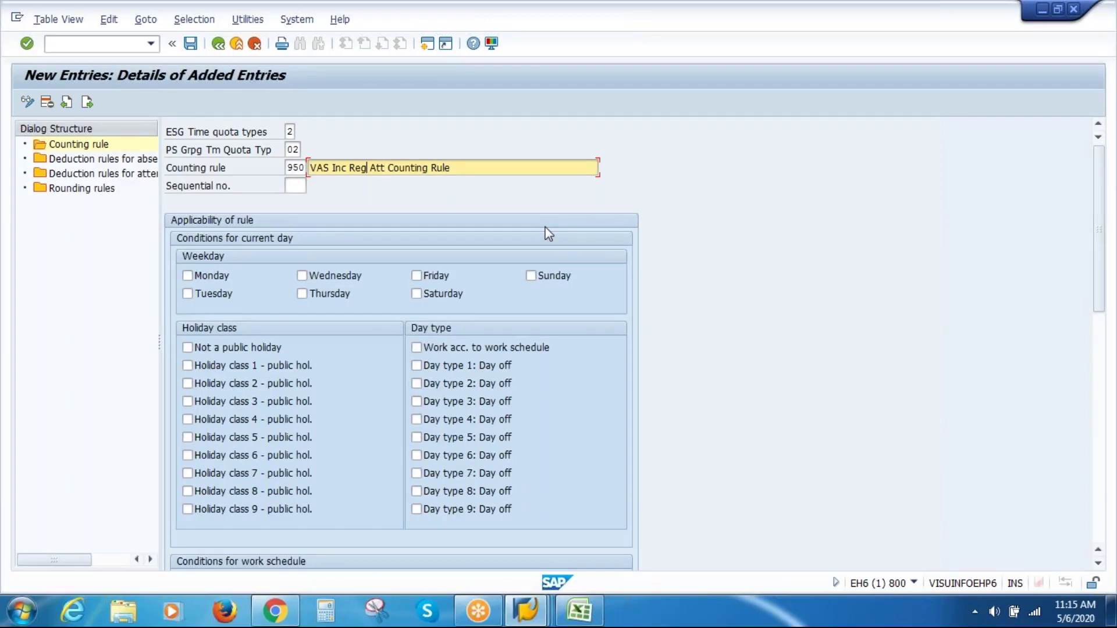
{"action": "key", "text": "BackSpace"}
{"action": "key", "text": "BackSpace"}
{"action": "key", "text": "BackSpace"}
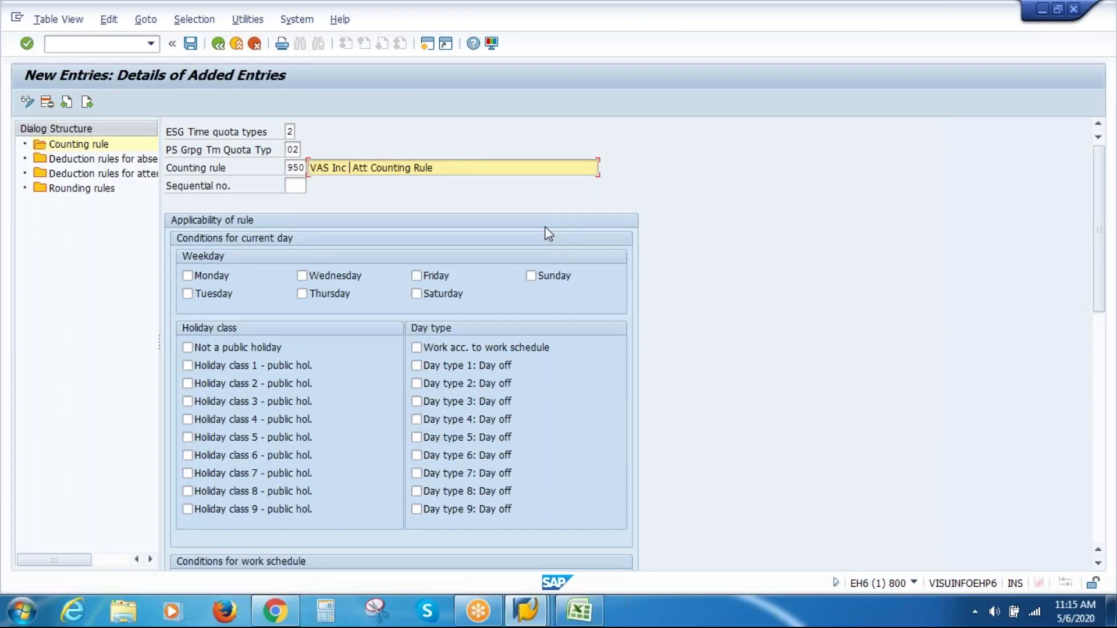
{"action": "type", "text": "co"}
{"action": "key", "text": "BackSpace"}
{"action": "key", "text": "BackSpace"}
{"action": "type", "text": "CO"}
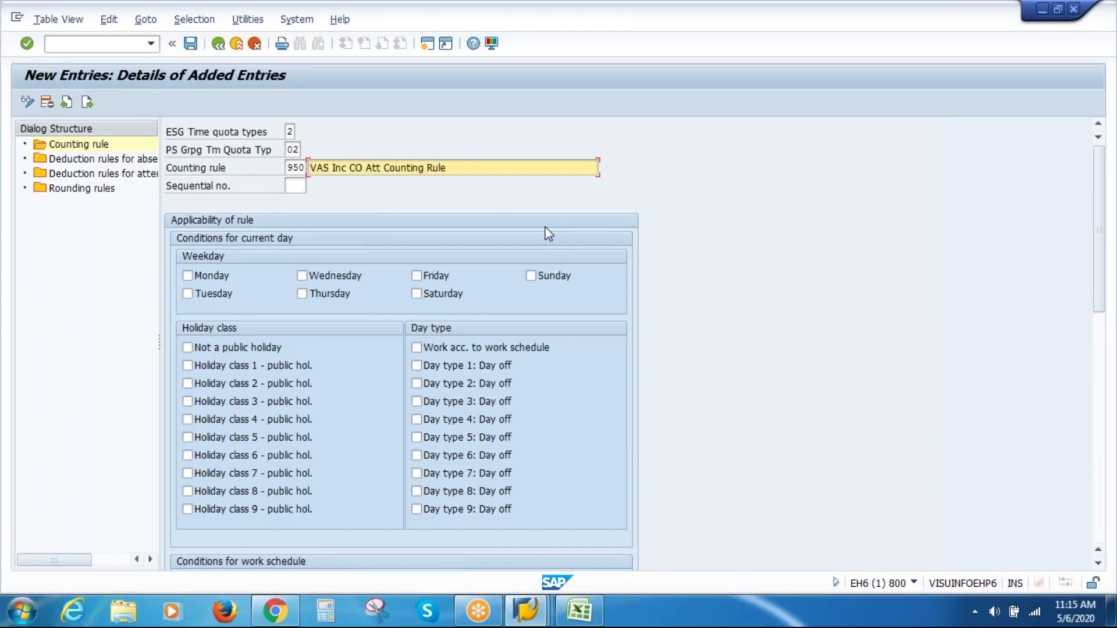
{"action": "left_click", "coordinate": [300, 187]}
{"action": "type", "text": "950"}
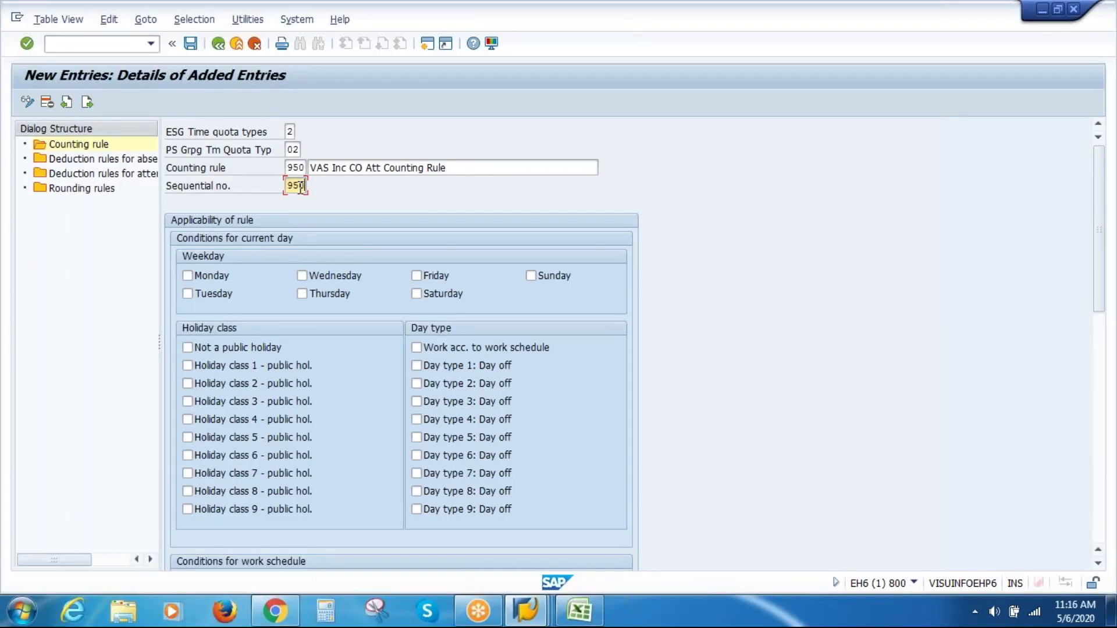
Make the counting rule apply to all weekdays, Monday through Sunday.
{"action": "left_click", "coordinate": [209, 276]}
{"action": "left_click", "coordinate": [336, 280]}
{"action": "left_click", "coordinate": [337, 294]}
{"action": "left_click", "coordinate": [433, 281]}
{"action": "left_click", "coordinate": [446, 294]}
{"action": "left_click", "coordinate": [559, 278]}
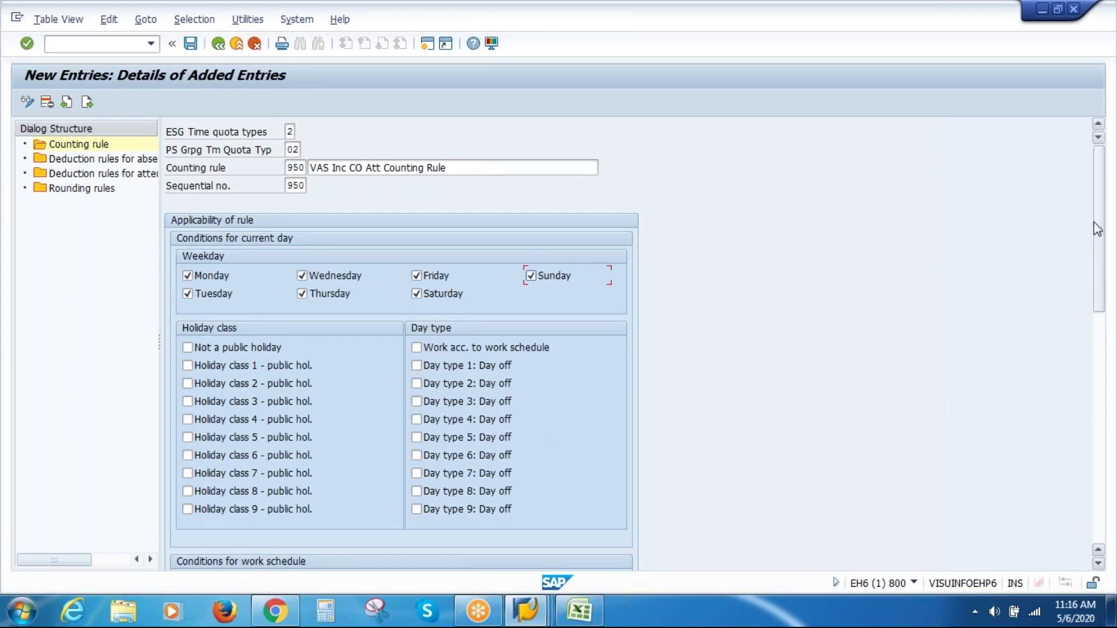
Enable holiday class 1, work according to work schedule, and day types 1 to 9 for the counting rule.
{"action": "left_click_drag", "start_coordinate": [1099, 222], "coordinate": [1099, 299]}
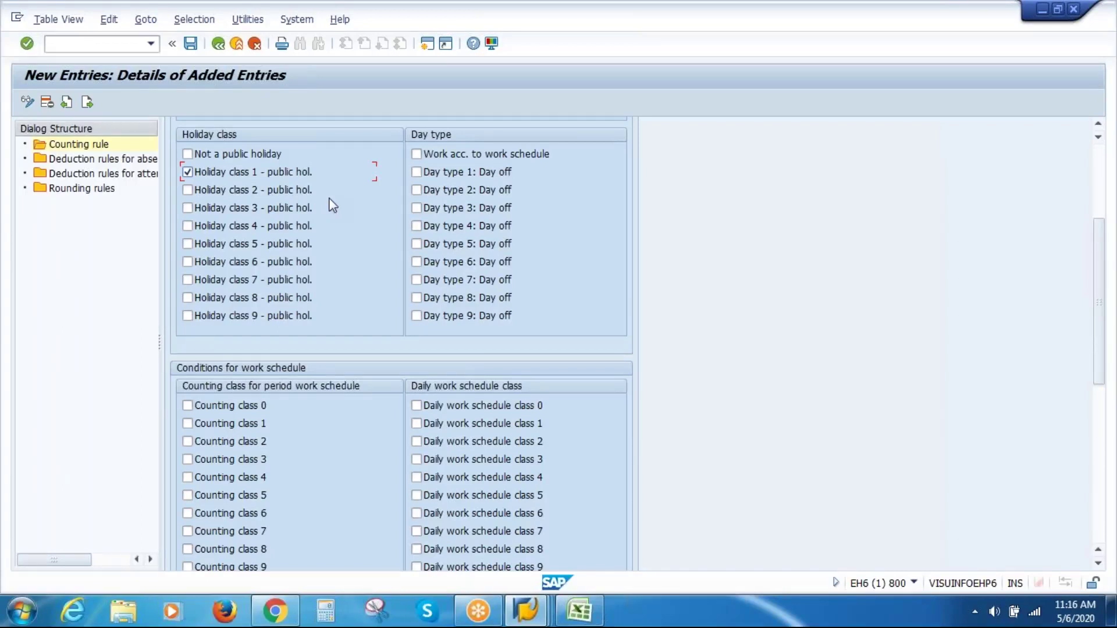
{"action": "left_click", "coordinate": [418, 155]}
{"action": "left_click", "coordinate": [417, 173]}
{"action": "left_click", "coordinate": [418, 190]}
{"action": "left_click", "coordinate": [417, 209]}
{"action": "left_click", "coordinate": [416, 226]}
{"action": "left_click", "coordinate": [416, 245]}
{"action": "left_click", "coordinate": [416, 262]}
{"action": "left_click", "coordinate": [417, 281]}
{"action": "left_click", "coordinate": [417, 299]}
Enable counting class 1 and daily work schedule class 0 in the rule's work schedule conditions.
{"action": "left_click_drag", "start_coordinate": [1098, 245], "coordinate": [1101, 303]}
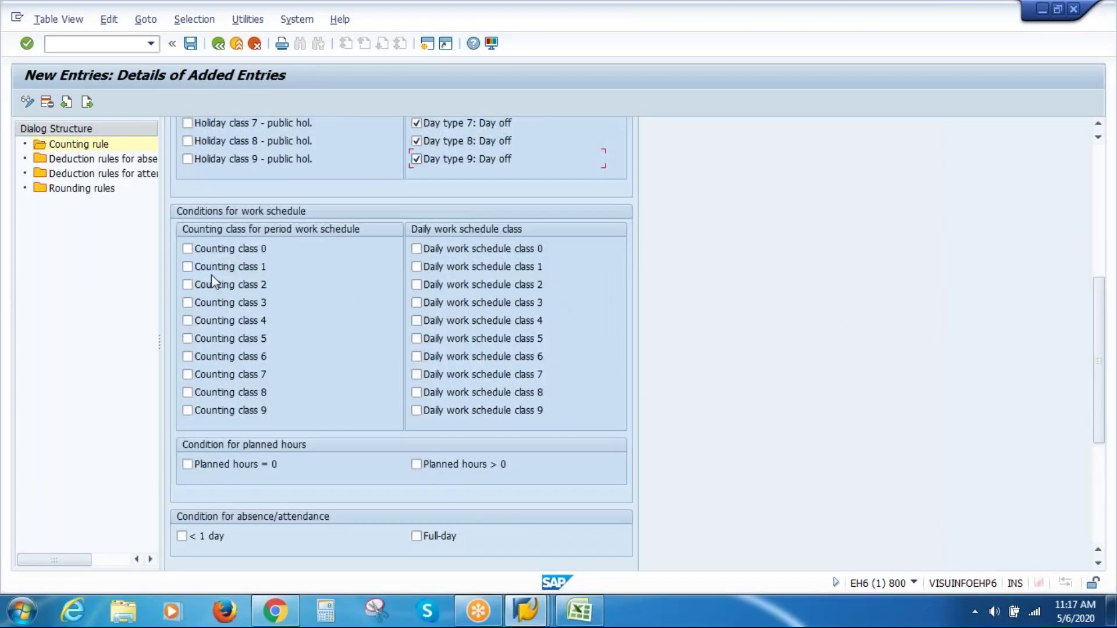
{"action": "left_click", "coordinate": [187, 266]}
{"action": "left_click", "coordinate": [416, 249]}
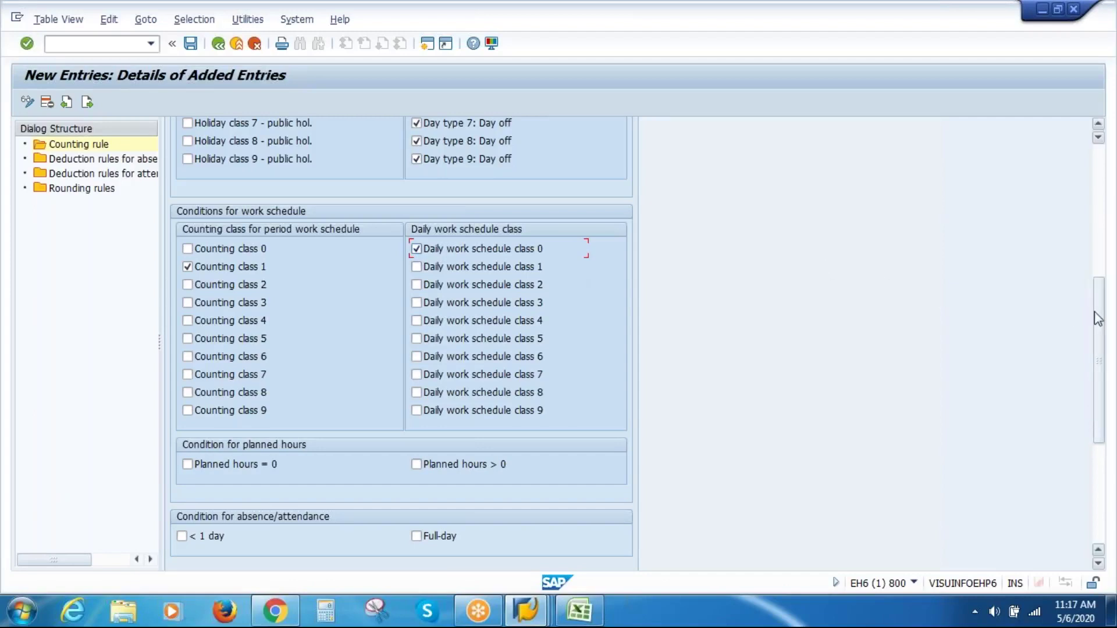
Enable the planned hours = 0 condition and both the full-day and < 1 day absence/attendance conditions.
{"action": "left_click_drag", "start_coordinate": [1104, 320], "coordinate": [1102, 399]}
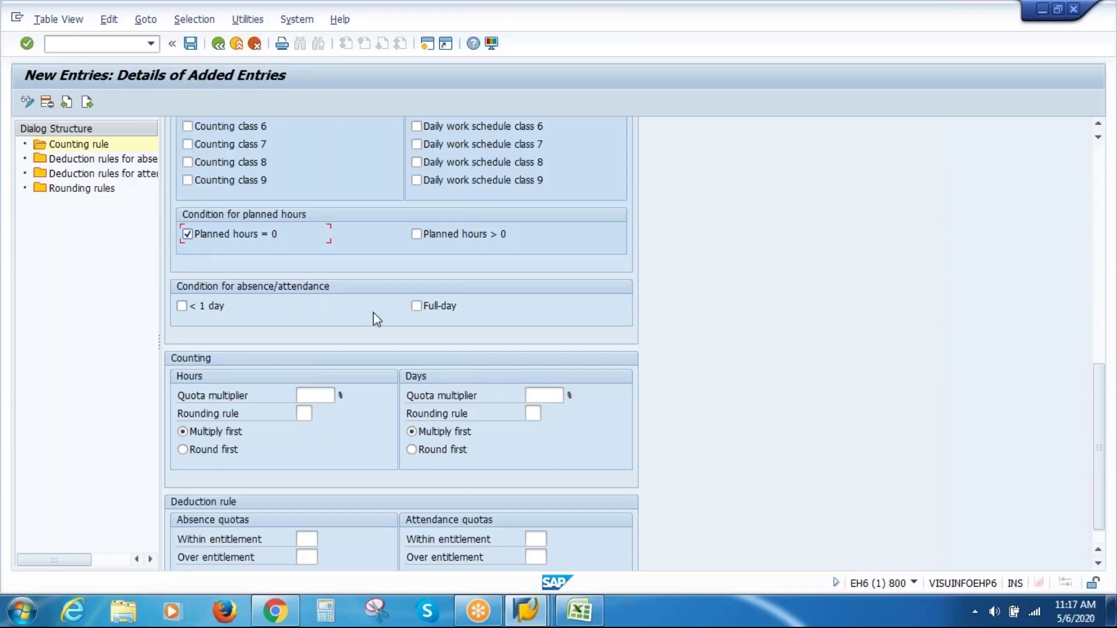
{"action": "left_click", "coordinate": [416, 307]}
{"action": "left_click", "coordinate": [181, 306]}
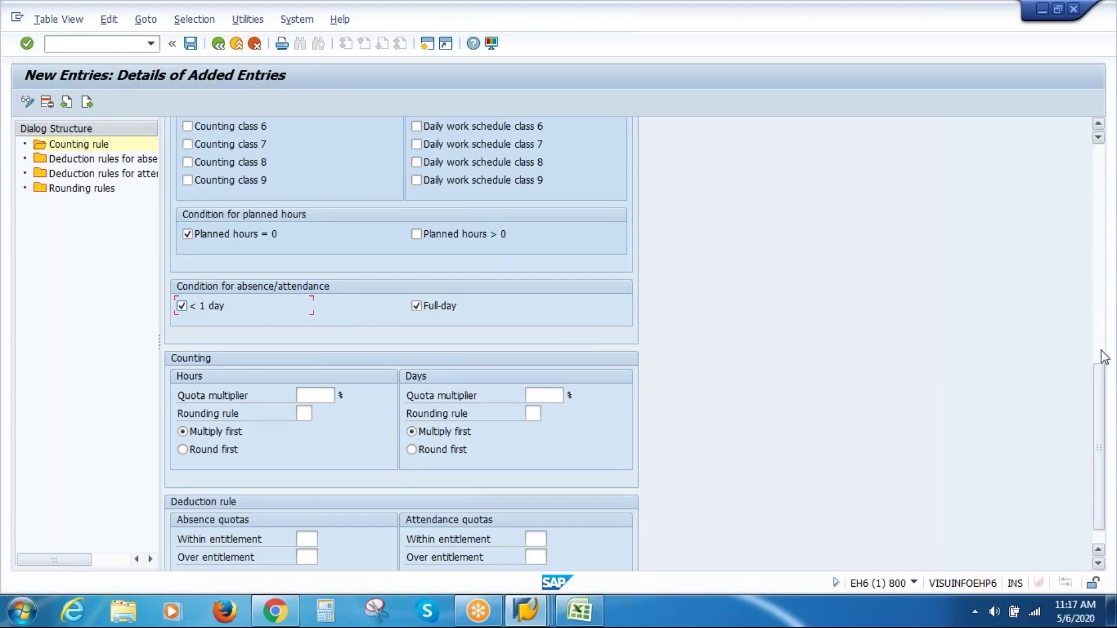
Check the counting rule's settings, save it under the customizing request, and return to the implementation guide.
{"action": "left_click_drag", "start_coordinate": [1105, 388], "coordinate": [970, 459]}
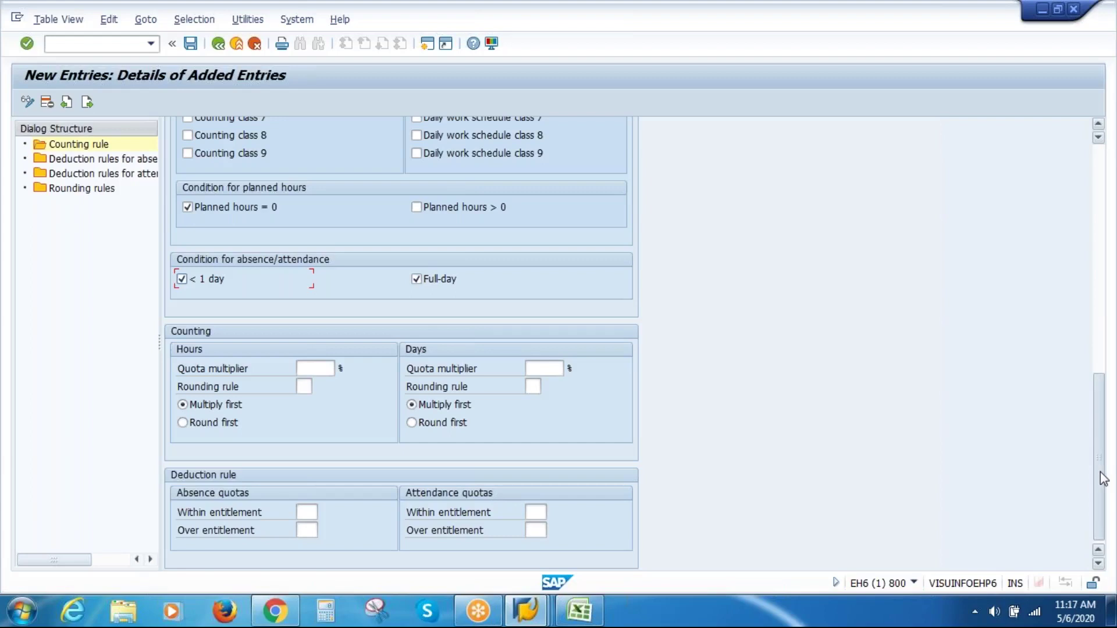
{"action": "left_click_drag", "start_coordinate": [1099, 459], "coordinate": [1098, 204]}
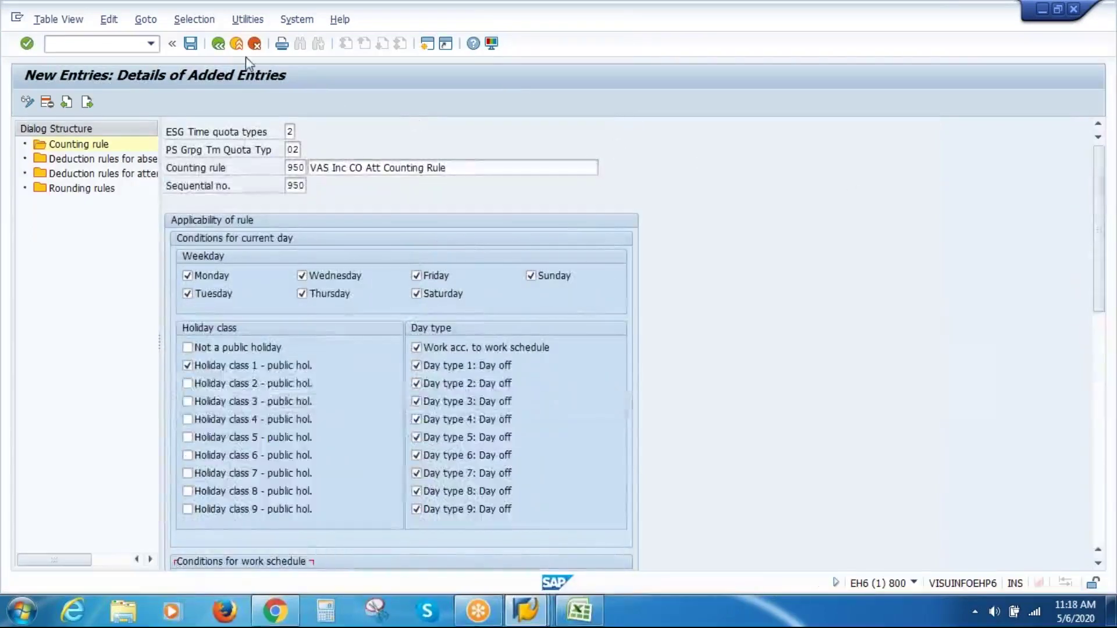
{"action": "left_click", "coordinate": [191, 44]}
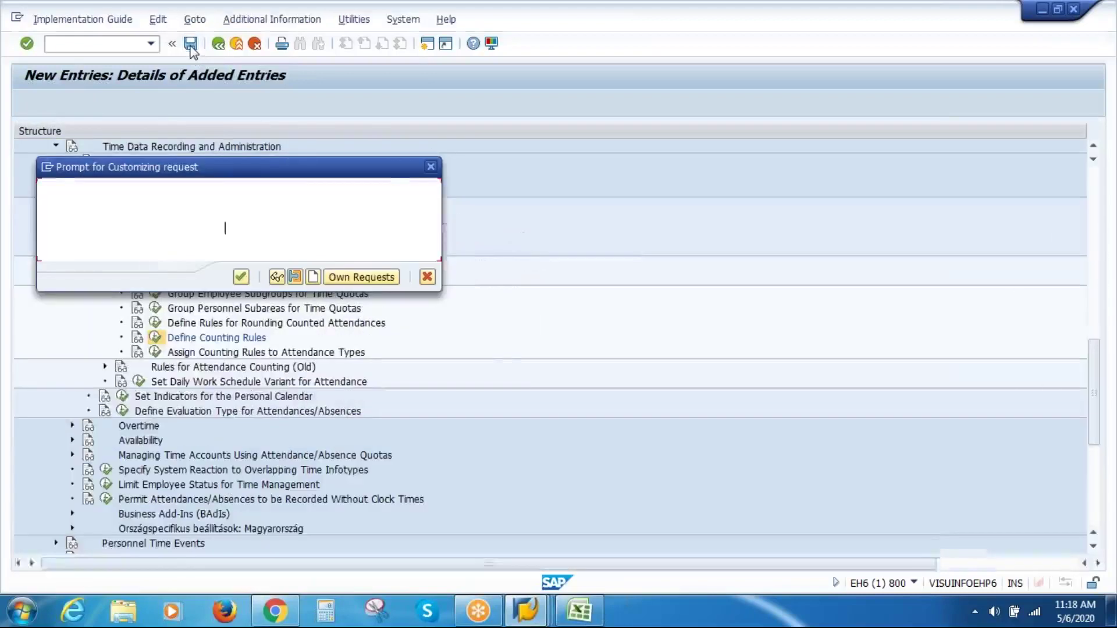
{"action": "left_click", "coordinate": [241, 276]}
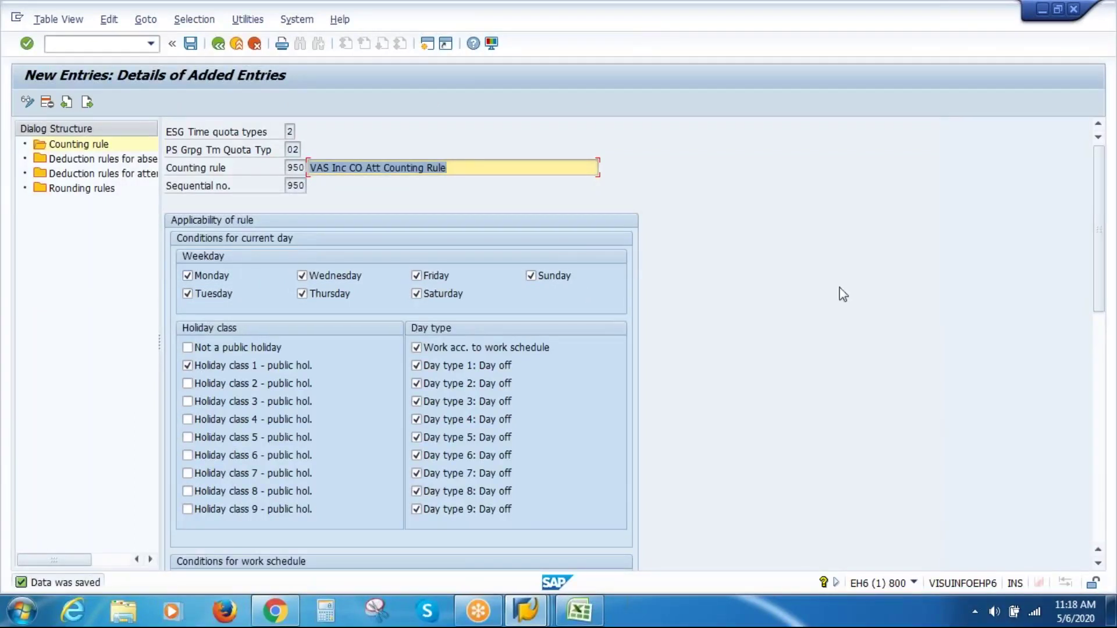
{"action": "left_click_drag", "start_coordinate": [1095, 238], "coordinate": [1091, 210]}
{"action": "left_click", "coordinate": [218, 44]}
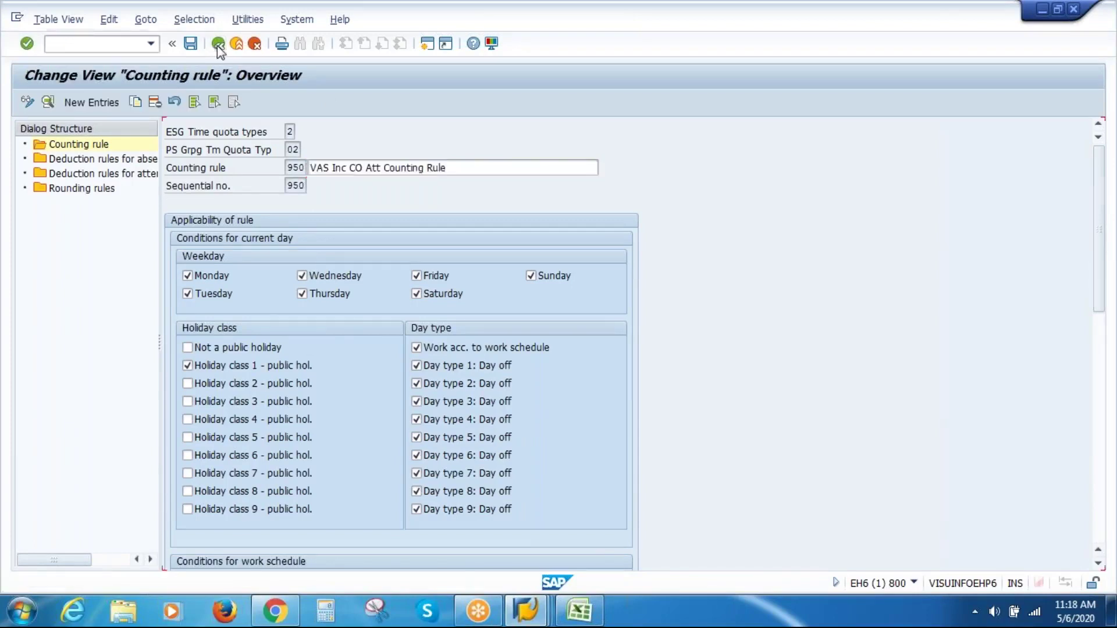
{"action": "left_click", "coordinate": [218, 45]}
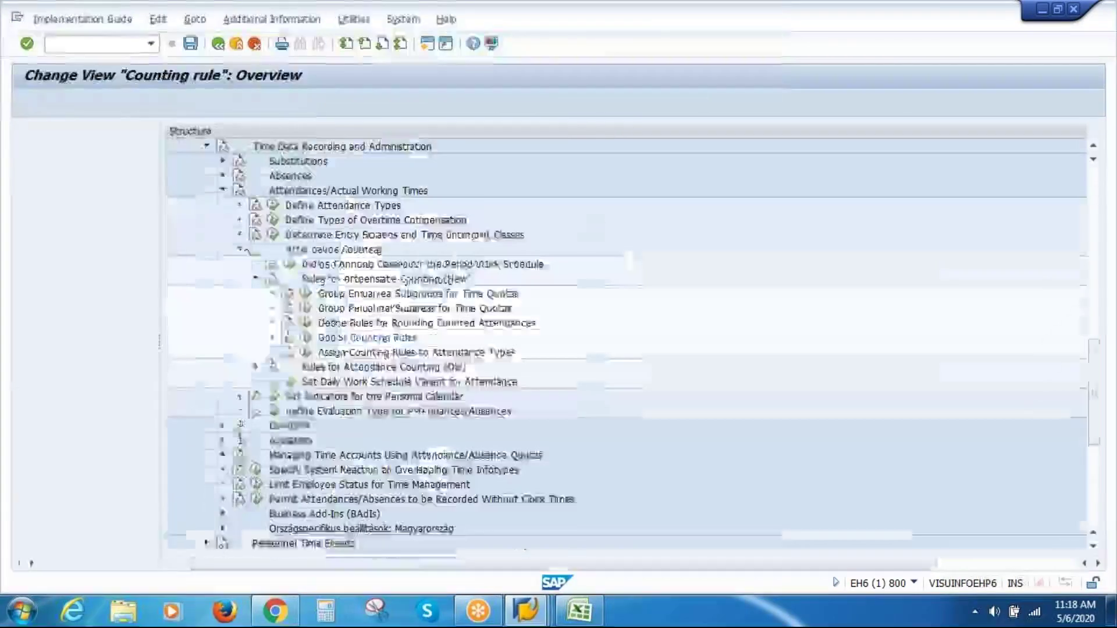
Open the assignment of counting rules to attendance types and display the details of attendance type 9500 VAS Inc CO Att in PS grouping 02.
{"action": "left_click", "coordinate": [233, 352]}
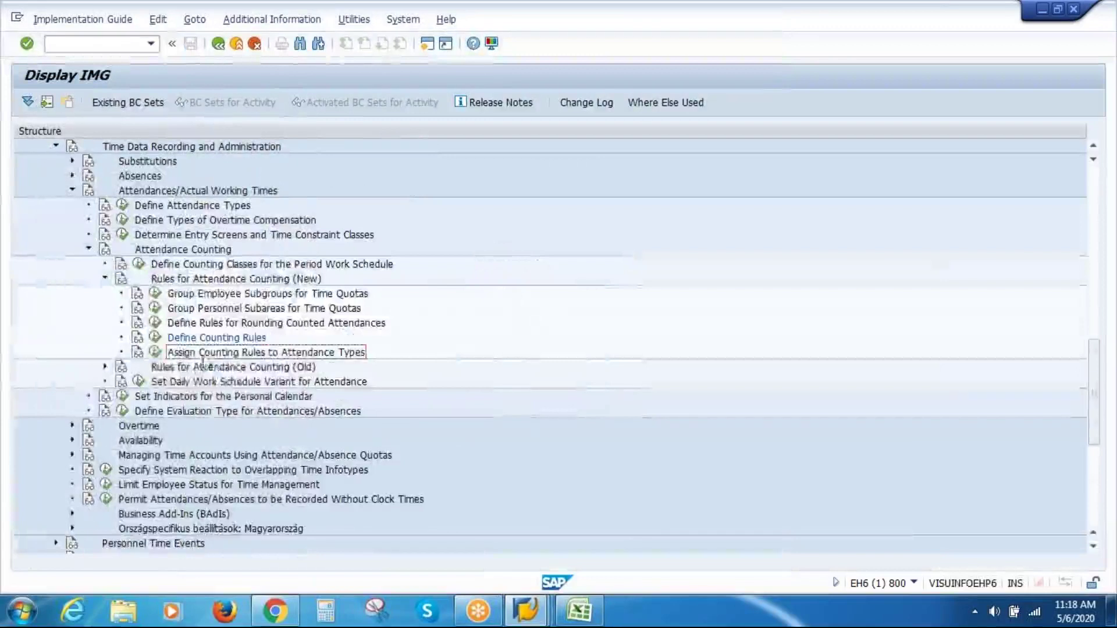
{"action": "left_click", "coordinate": [155, 352]}
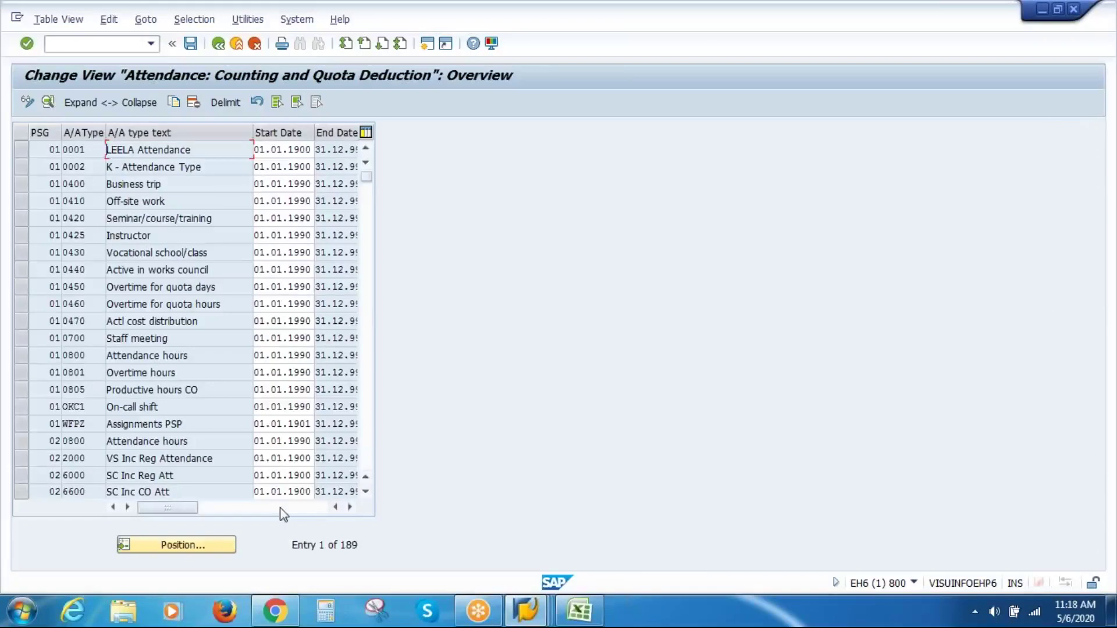
{"action": "left_click", "coordinate": [366, 492]}
{"action": "left_click", "coordinate": [366, 491]}
{"action": "left_click", "coordinate": [366, 491]}
{"action": "left_click", "coordinate": [366, 491]}
{"action": "left_click", "coordinate": [366, 492]}
{"action": "left_click", "coordinate": [366, 491]}
{"action": "left_click", "coordinate": [366, 492]}
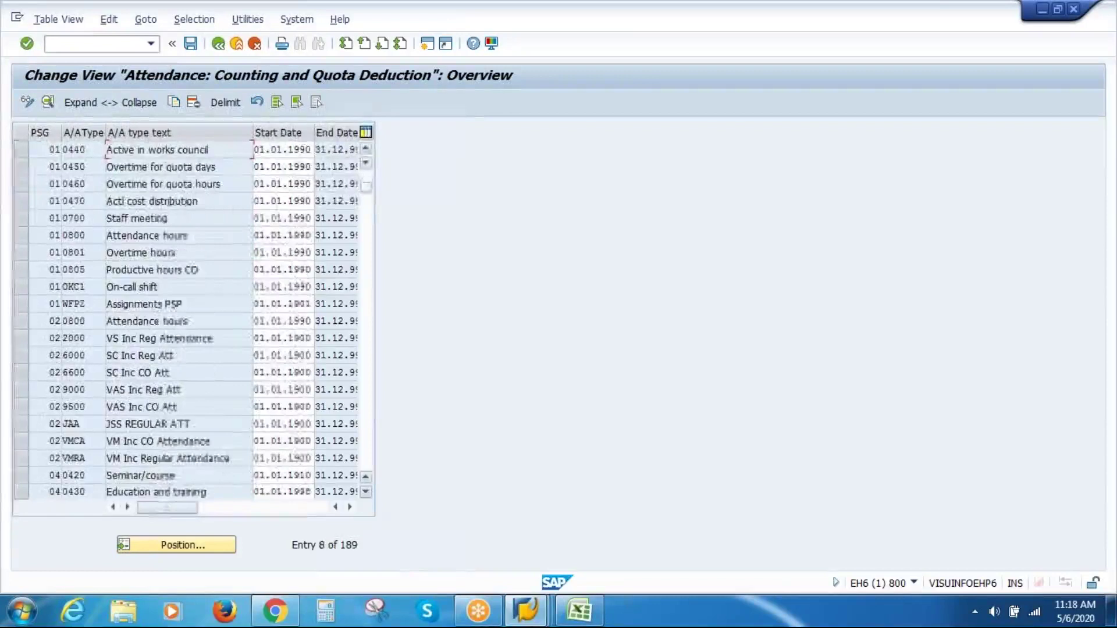
{"action": "double_click", "coordinate": [144, 407]}
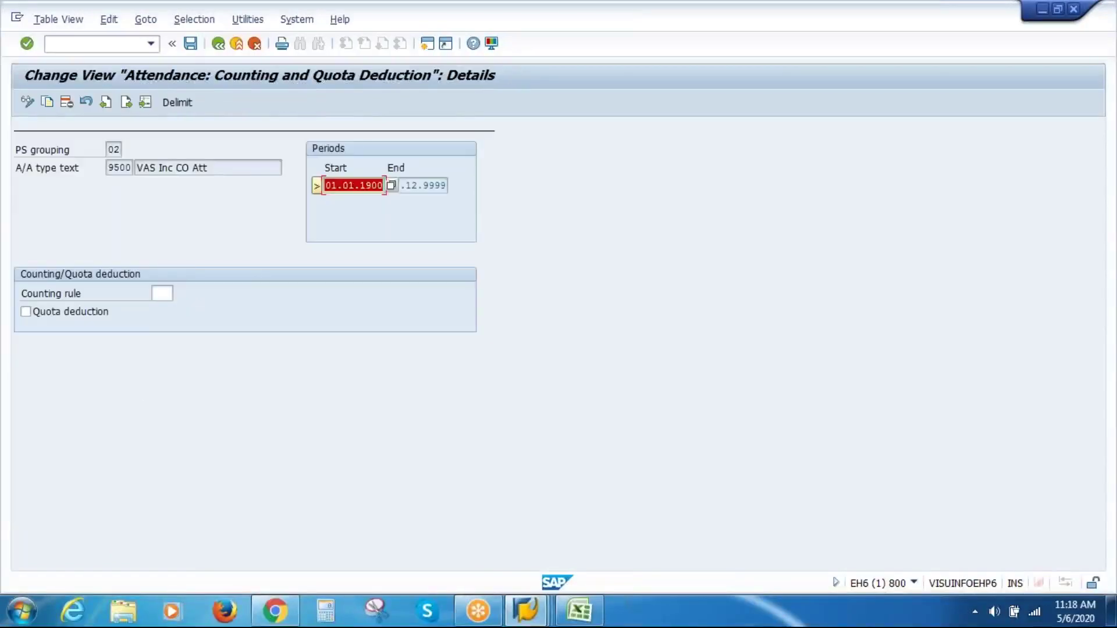
Assign counting rule 950 to attendance type 9500, save it under the customizing request, and return to the implementation guide.
{"action": "left_click", "coordinate": [162, 292]}
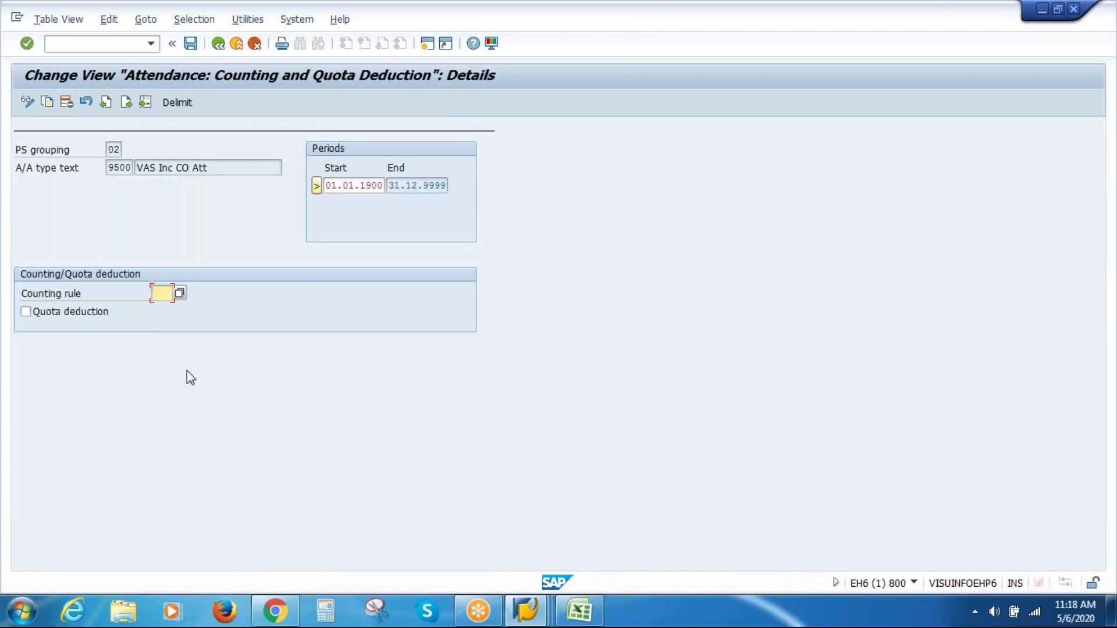
{"action": "type", "text": "950"}
{"action": "key", "text": "Return"}
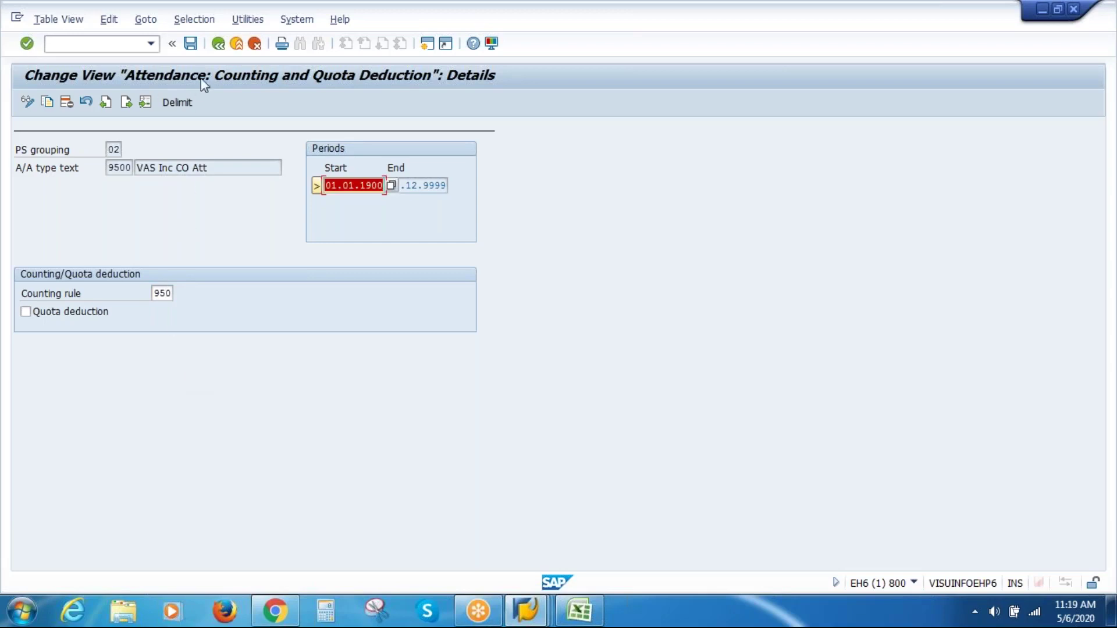
{"action": "left_click", "coordinate": [190, 43]}
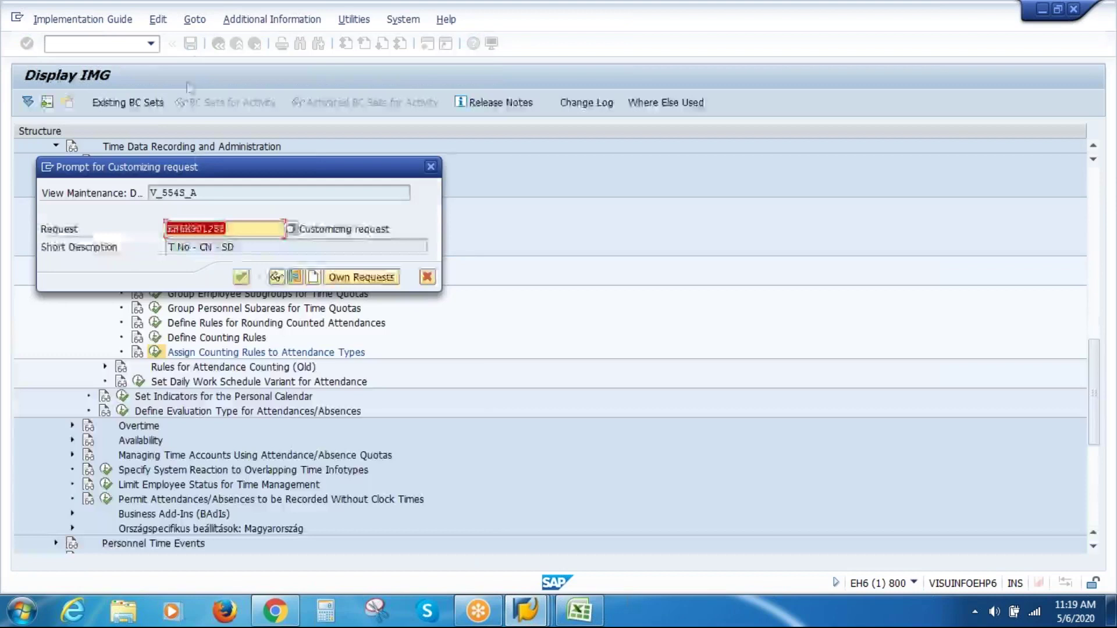
{"action": "left_click", "coordinate": [242, 277]}
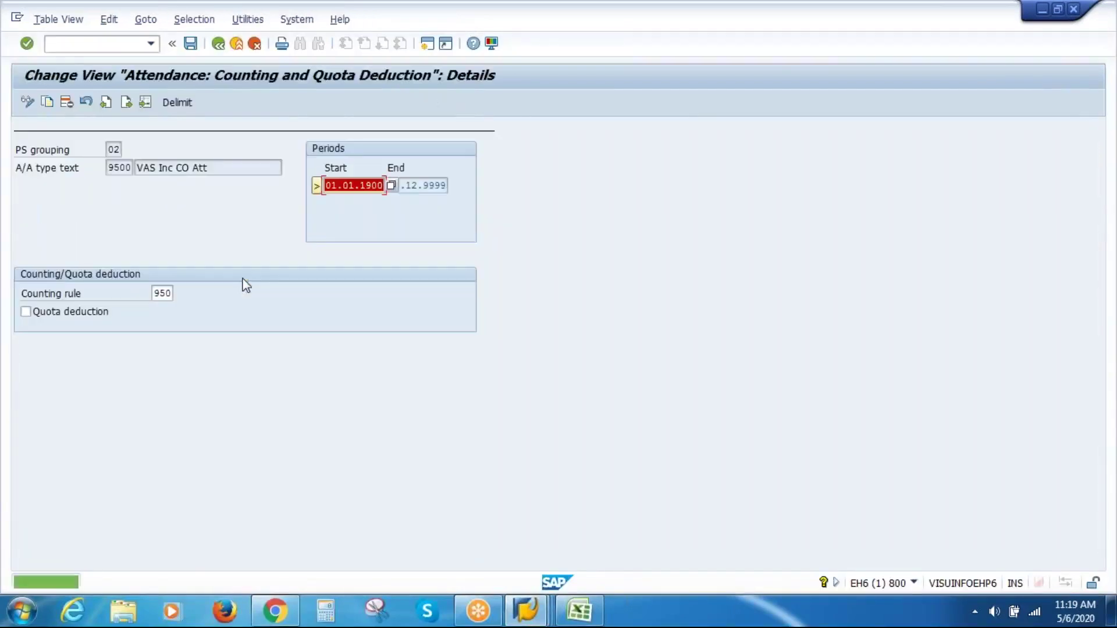
{"action": "left_click", "coordinate": [218, 51]}
{"action": "left_click", "coordinate": [219, 51]}
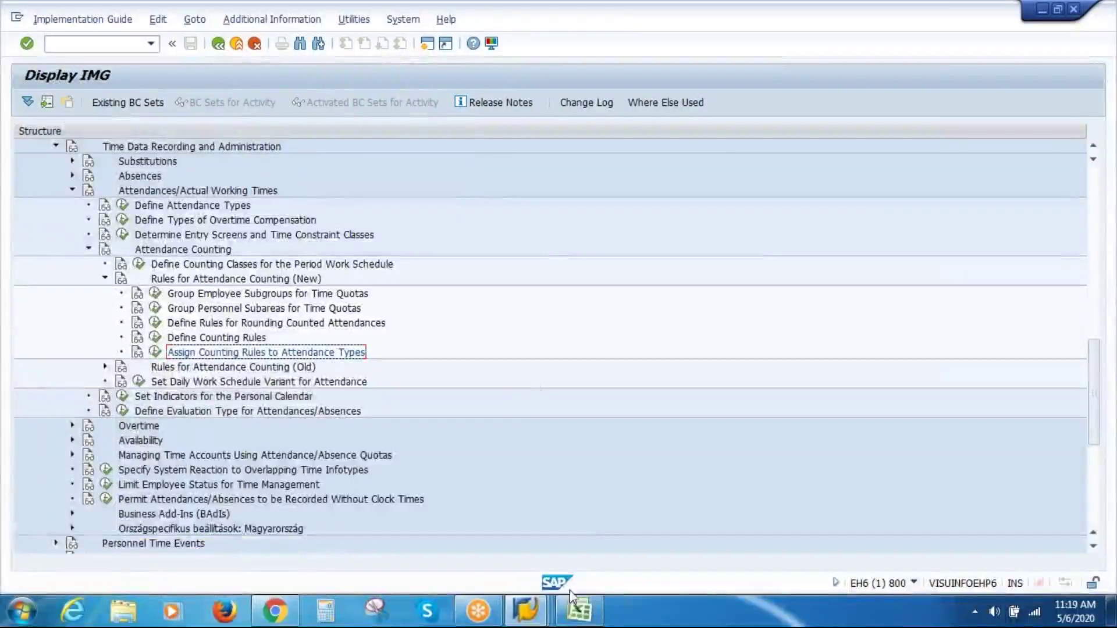
Switch to the Excel workbook and fill the Counting Rule cells B23:C23 with yellow on Sheet11.
{"action": "left_click", "coordinate": [577, 610]}
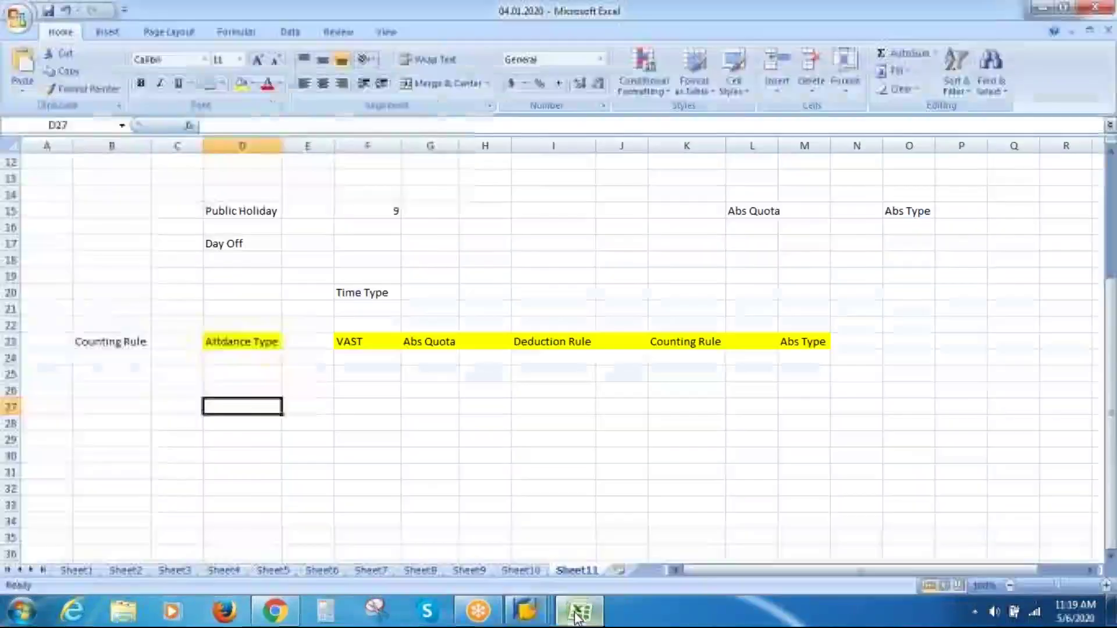
{"action": "left_click", "coordinate": [114, 344]}
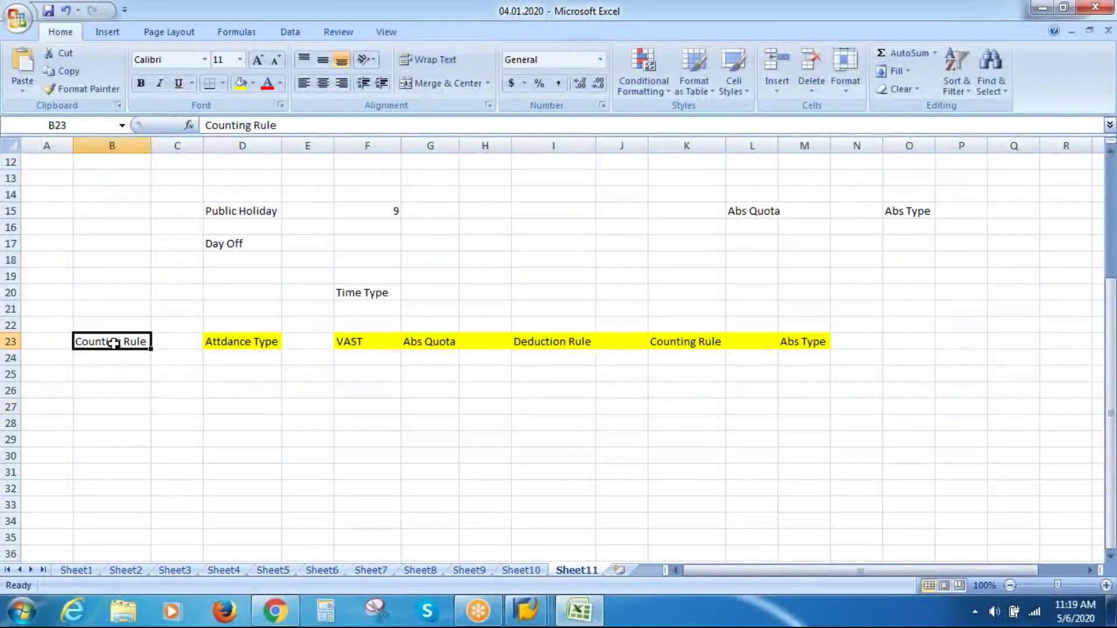
{"action": "key", "text": "shift+Right"}
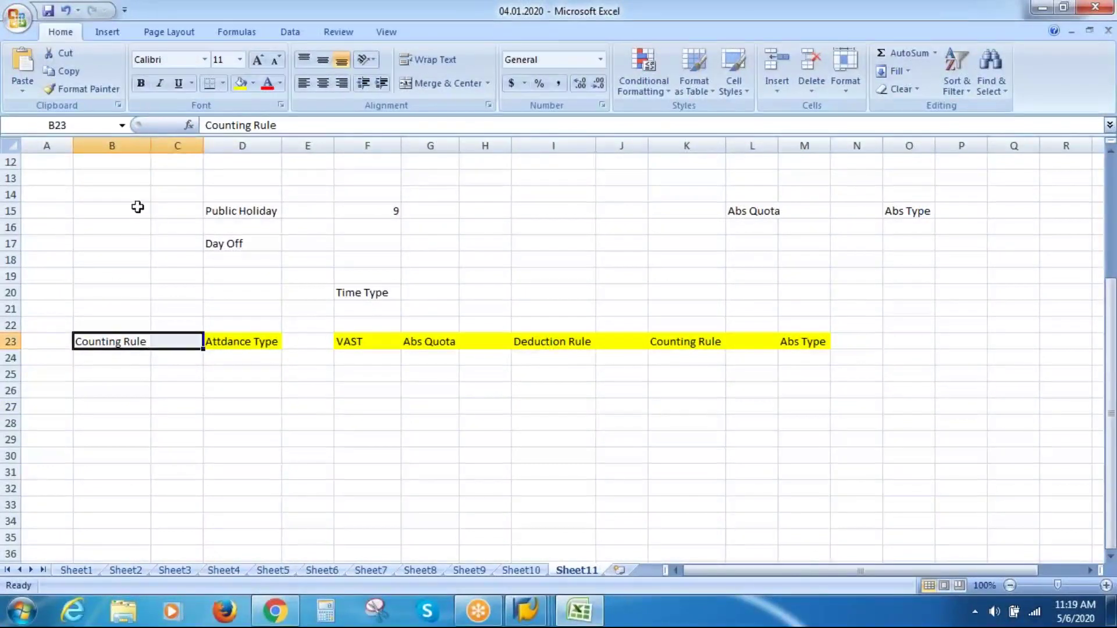
{"action": "left_click", "coordinate": [239, 84]}
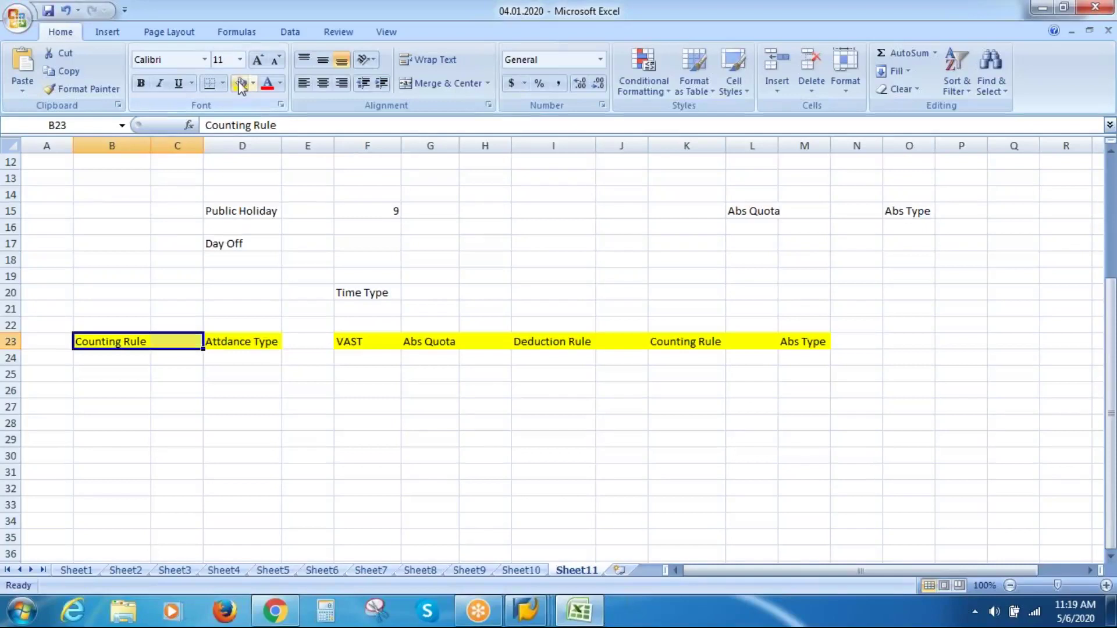
{"action": "left_click", "coordinate": [331, 442]}
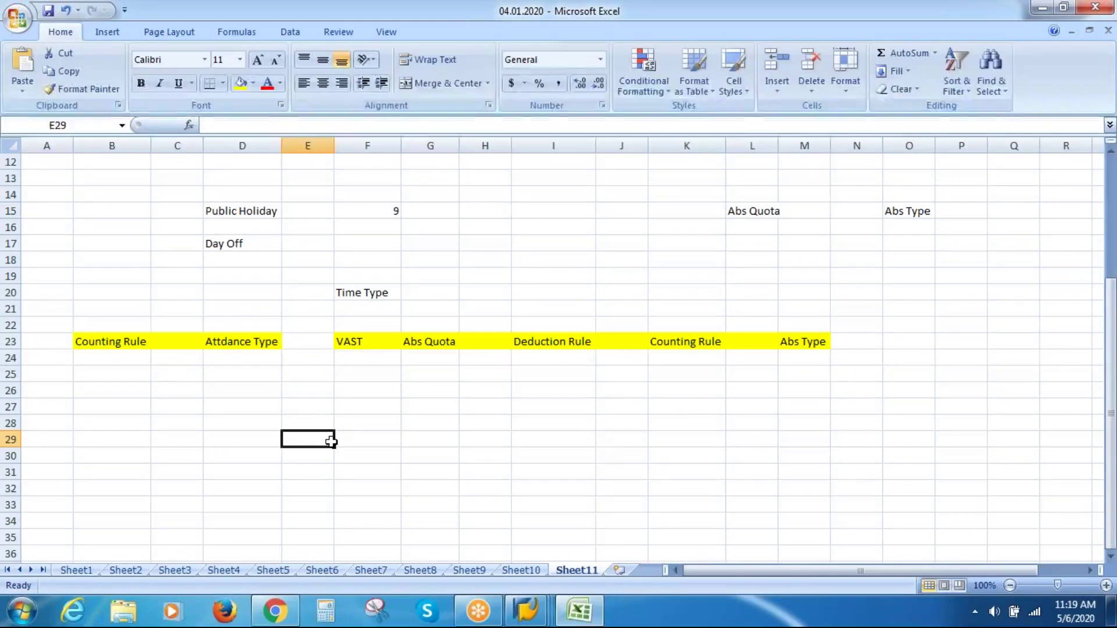
{"action": "key", "text": "Up"}
{"action": "key", "text": "Up"}
{"action": "key", "text": "Up"}
{"action": "key", "text": "Up"}
{"action": "key", "text": "Up"}
{"action": "key", "text": "Up"}
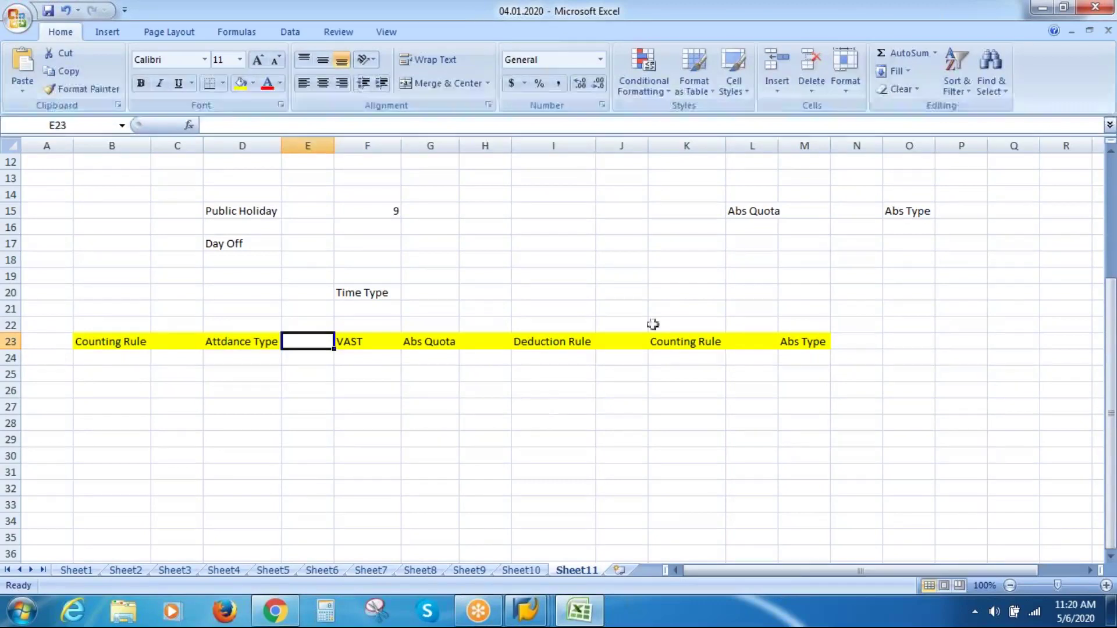
{"action": "left_click", "coordinate": [823, 25]}
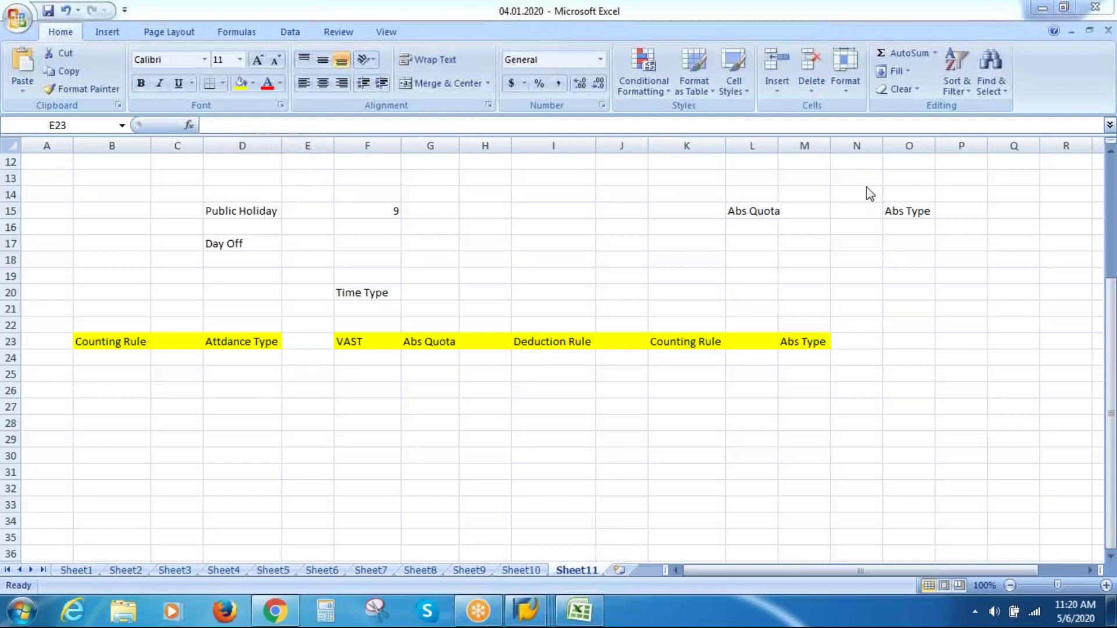